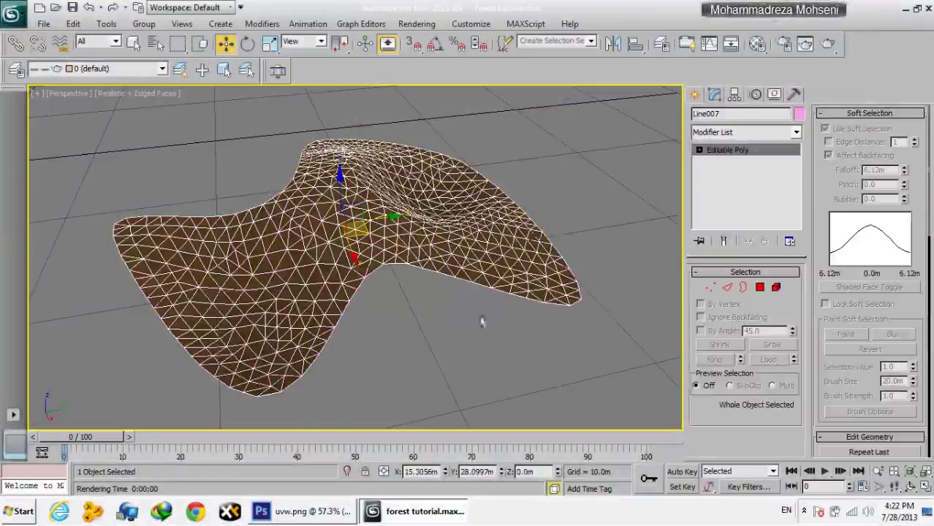
Step: Deselect the surface, list the Itoo Software creation options, and orbit to a lower, closer view
{"action": "left_click", "coordinate": [491, 336]}
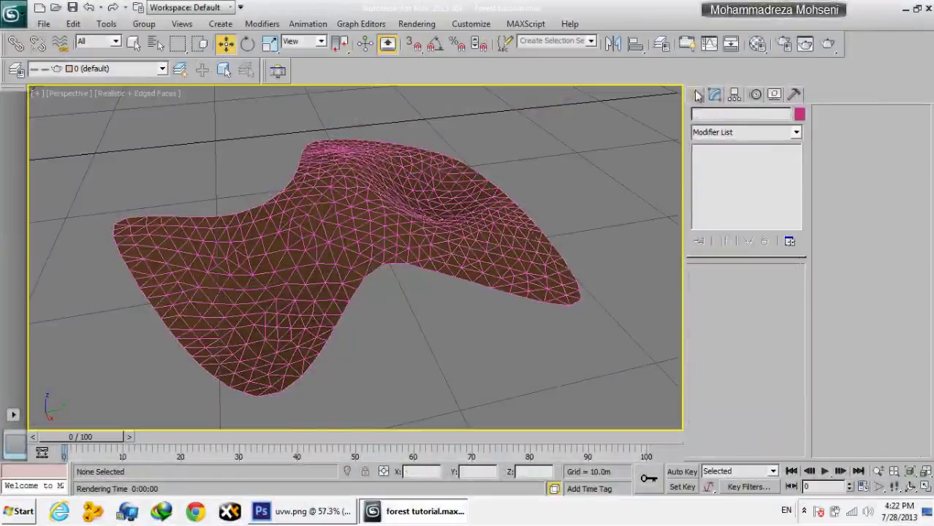
{"action": "left_click", "coordinate": [694, 94]}
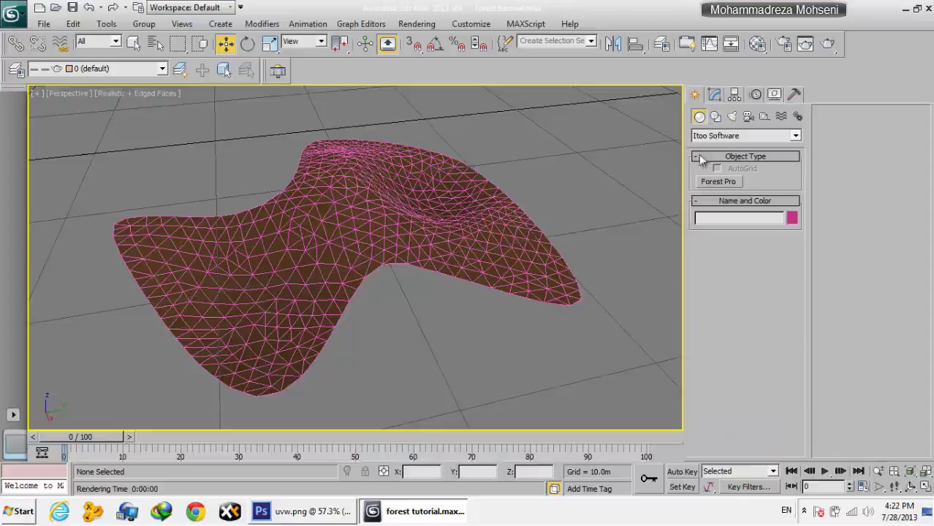
{"action": "mouse_move", "coordinate": [399, 288]}
{"action": "middle_mouse_down", "text": "alt"}
{"action": "mouse_move", "coordinate": [401, 251]}
{"action": "mouse_move", "coordinate": [477, 336]}
{"action": "mouse_move", "coordinate": [410, 288]}
{"action": "mouse_move", "coordinate": [370, 328]}
{"action": "mouse_move", "coordinate": [356, 307]}
{"action": "mouse_move", "coordinate": [367, 357]}
{"action": "mouse_move", "coordinate": [377, 321]}
{"action": "mouse_move", "coordinate": [437, 229]}
{"action": "mouse_move", "coordinate": [475, 209]}
{"action": "mouse_move", "coordinate": [463, 246]}
{"action": "mouse_move", "coordinate": [475, 223]}
{"action": "mouse_move", "coordinate": [475, 254]}
{"action": "middle_mouse_up", "text": "alt"}
{"action": "scroll", "coordinate": [456, 256], "scroll_direction": "up", "scroll_amount": 2}
{"action": "scroll", "coordinate": [455, 223], "scroll_direction": "up", "scroll_amount": 3}
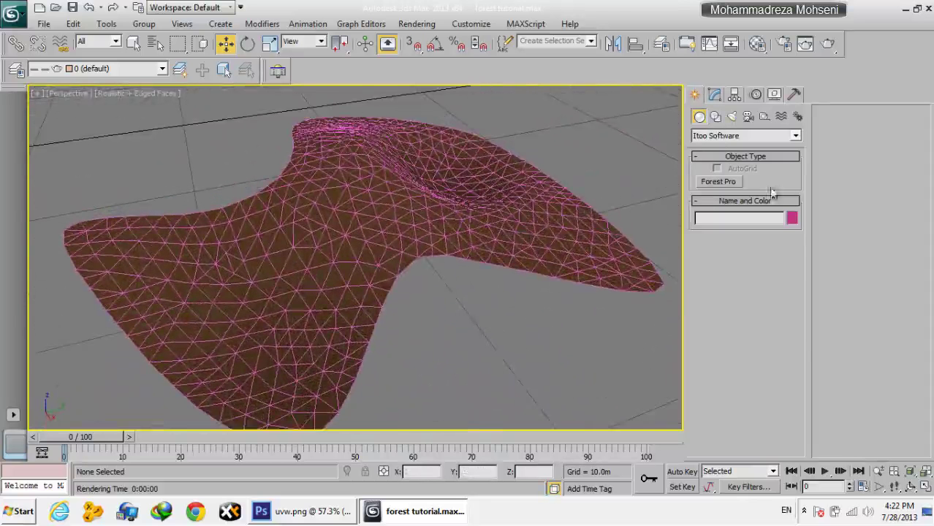
Step: Start a Forest Pro object and browse the library's grass presets, trying Cut grass field 02 (large)
{"action": "left_click", "coordinate": [718, 181]}
{"action": "left_click", "coordinate": [874, 147]}
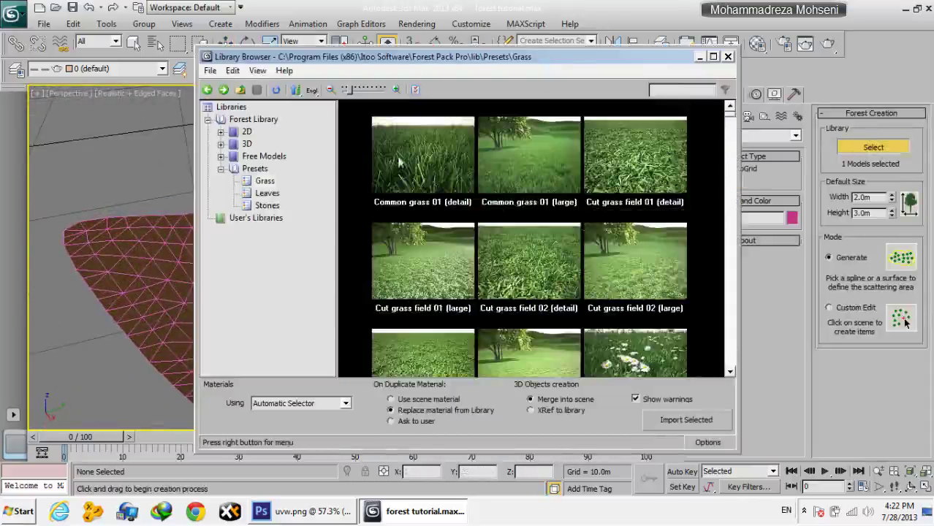
{"action": "left_click", "coordinate": [646, 304]}
{"action": "scroll", "coordinate": [636, 292], "scroll_direction": "down", "scroll_amount": 1}
{"action": "scroll", "coordinate": [629, 285], "scroll_direction": "down", "scroll_amount": 1}
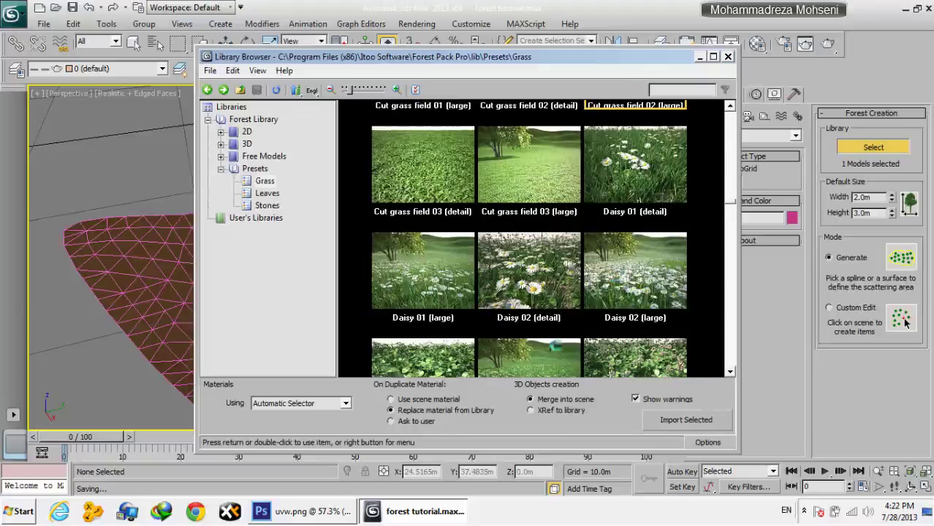
{"action": "scroll", "coordinate": [482, 352], "scroll_direction": "down", "scroll_amount": 1}
{"action": "scroll", "coordinate": [504, 357], "scroll_direction": "down", "scroll_amount": 1}
Step: Pick Wild grass 01 (detail), then load White clover 02 (detail) as the forest model
{"action": "left_click", "coordinate": [542, 275]}
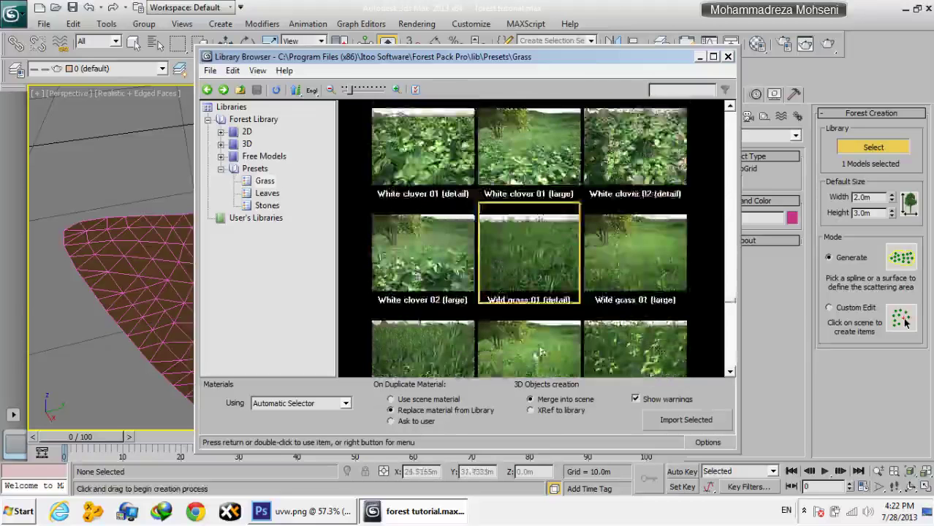
{"action": "scroll", "coordinate": [533, 343], "scroll_direction": "down", "scroll_amount": 1}
{"action": "scroll", "coordinate": [528, 331], "scroll_direction": "down", "scroll_amount": 1}
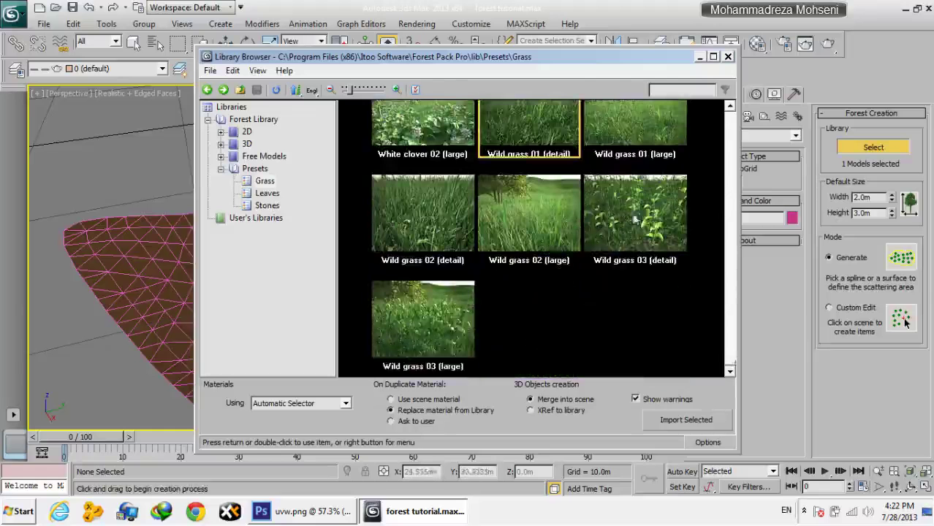
{"action": "scroll", "coordinate": [634, 219], "scroll_direction": "up", "scroll_amount": 1}
{"action": "scroll", "coordinate": [625, 212], "scroll_direction": "up", "scroll_amount": 1}
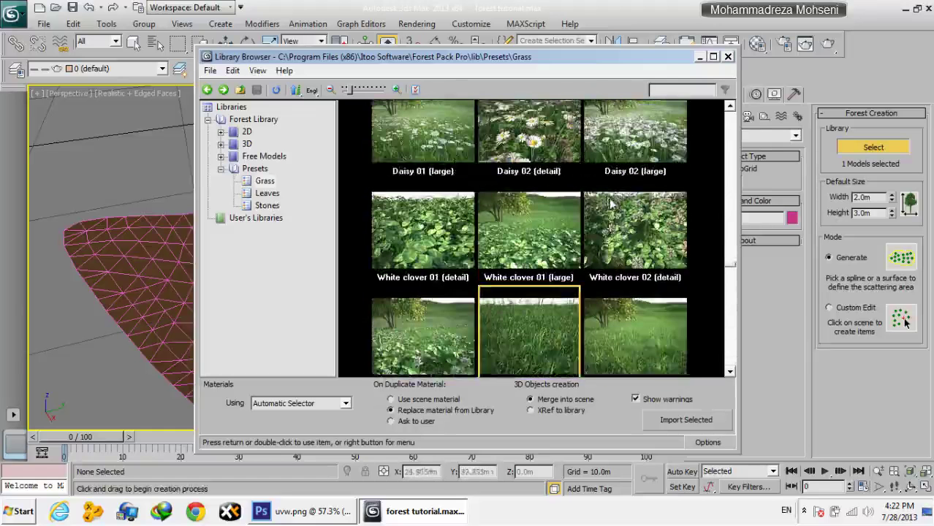
{"action": "scroll", "coordinate": [611, 205], "scroll_direction": "up", "scroll_amount": 1}
{"action": "double_click", "coordinate": [626, 253]}
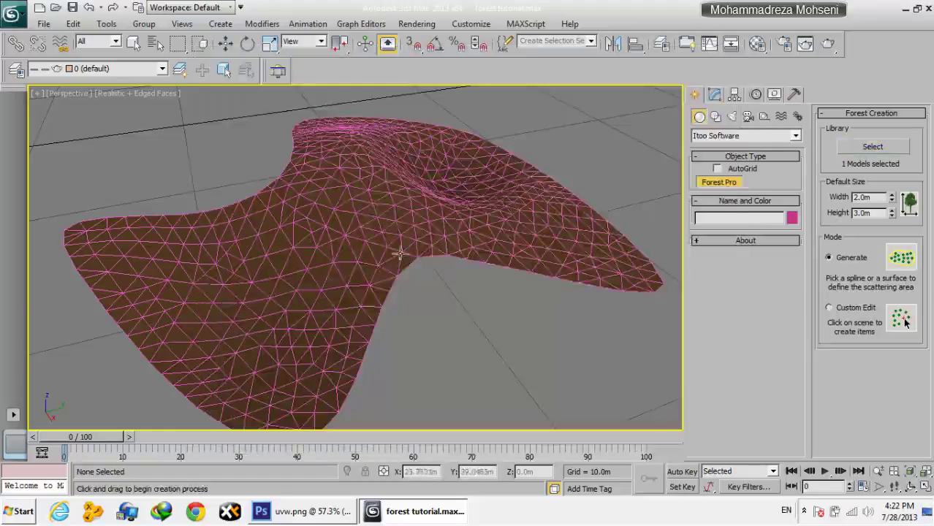
Step: Scatter Forest003 onto the curved terrain, accept the warning, and bring up its rollout list in Modify
{"action": "left_click", "coordinate": [360, 238]}
{"action": "left_click", "coordinate": [534, 294]}
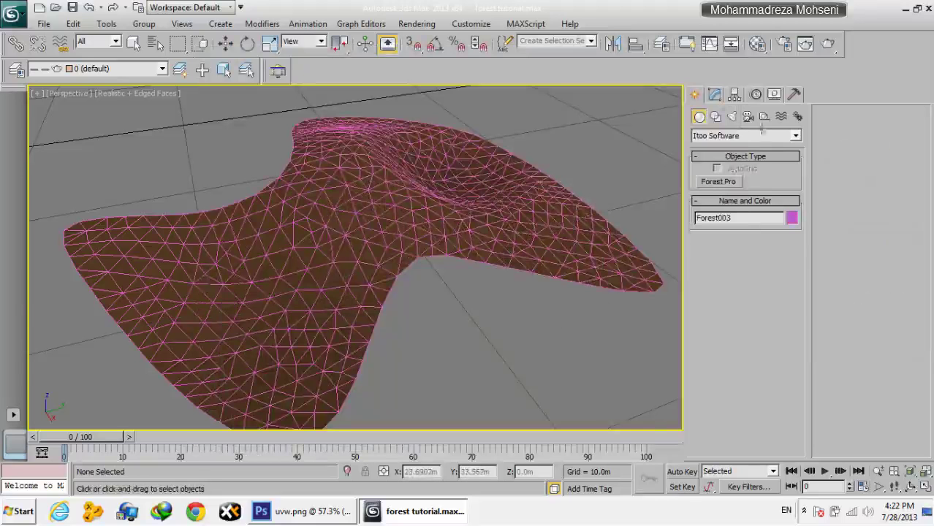
{"action": "left_click", "coordinate": [715, 96]}
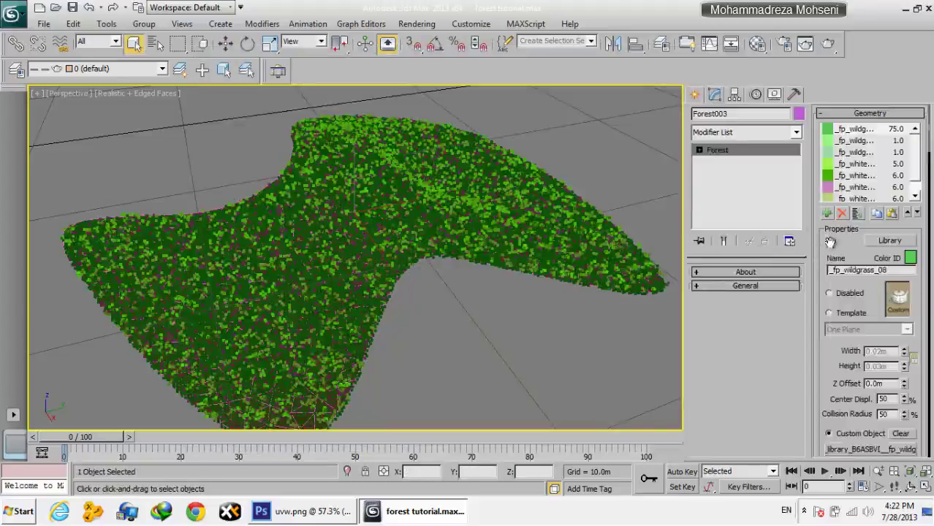
{"action": "right_click", "coordinate": [831, 242]}
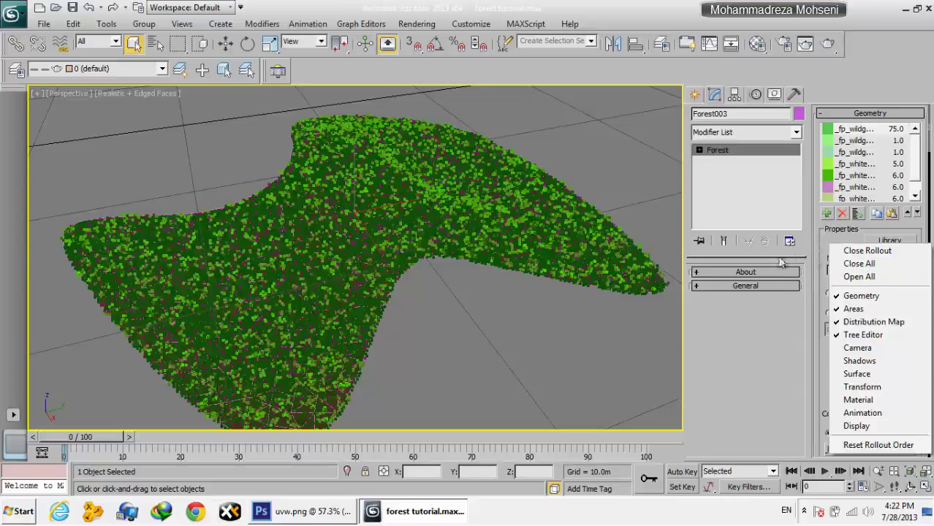
{"action": "right_click", "coordinate": [819, 251]}
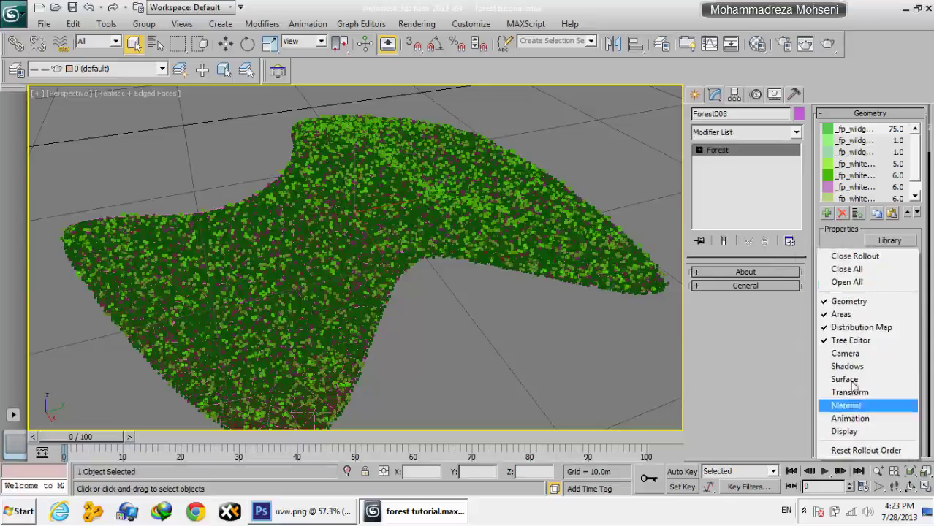
Step: Jump to the forest's Distribution Map rollout from the rollout menu
{"action": "left_click", "coordinate": [855, 330]}
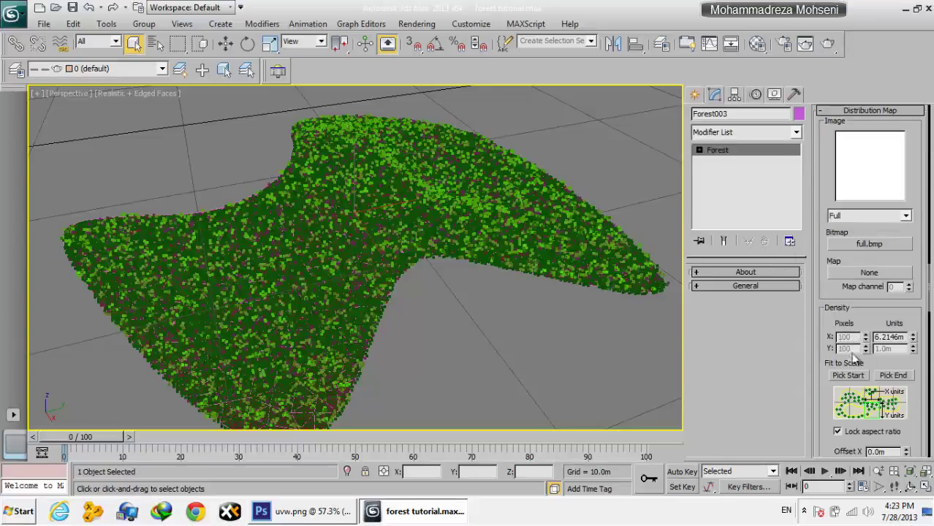
{"action": "scroll", "coordinate": [826, 176], "scroll_direction": "up", "scroll_amount": 4}
{"action": "scroll", "coordinate": [826, 179], "scroll_direction": "up", "scroll_amount": 2}
{"action": "scroll", "coordinate": [826, 183], "scroll_direction": "up", "scroll_amount": 4}
{"action": "scroll", "coordinate": [826, 146], "scroll_direction": "up", "scroll_amount": 3}
{"action": "scroll", "coordinate": [819, 139], "scroll_direction": "up", "scroll_amount": 3}
{"action": "scroll", "coordinate": [817, 133], "scroll_direction": "up", "scroll_amount": 3}
{"action": "scroll", "coordinate": [819, 146], "scroll_direction": "up", "scroll_amount": 3}
Step: Collapse the Geometry rollout and drop down the distribution preset list
{"action": "left_click", "coordinate": [861, 111]}
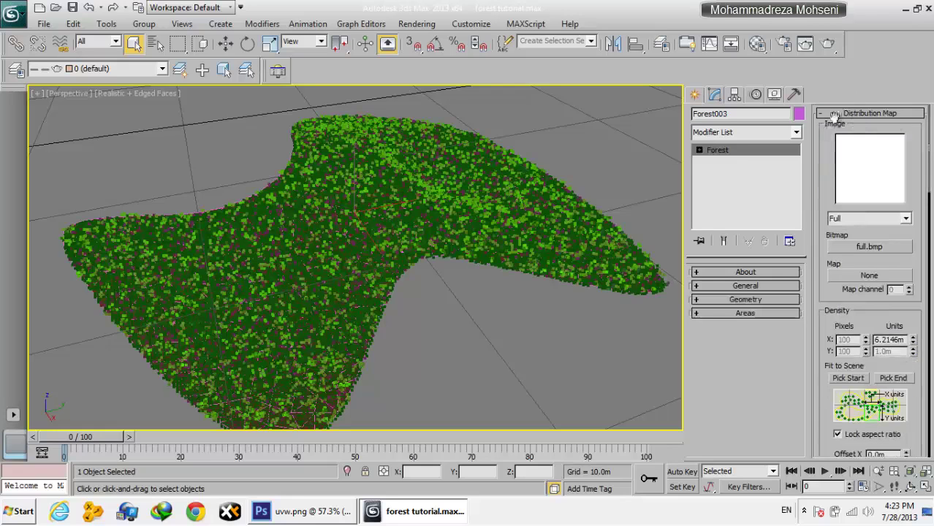
{"action": "scroll", "coordinate": [826, 192], "scroll_direction": "down", "scroll_amount": 1}
{"action": "scroll", "coordinate": [826, 208], "scroll_direction": "up", "scroll_amount": 1}
{"action": "left_click", "coordinate": [866, 218]}
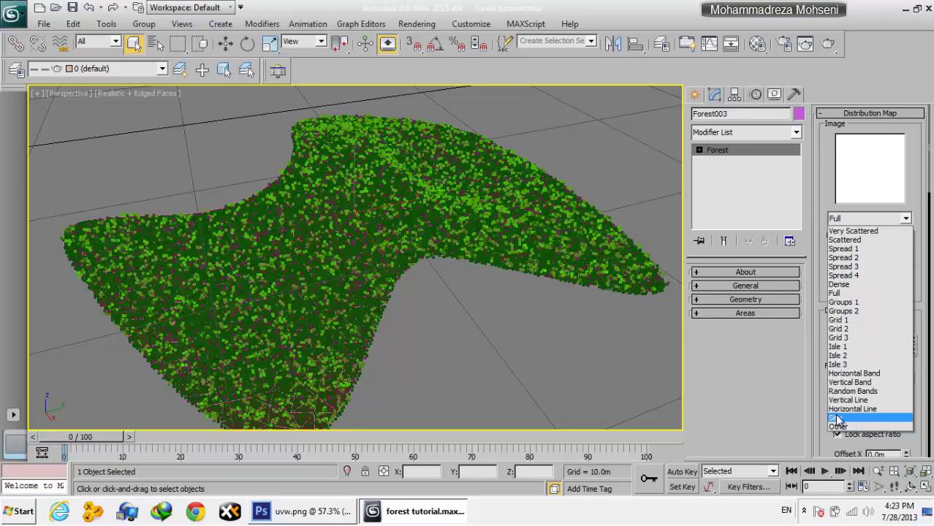
Step: Try the Scattered, Spread 1, sparser Spread and Dense presets, hiding the mesh edges
{"action": "left_click", "coordinate": [852, 240]}
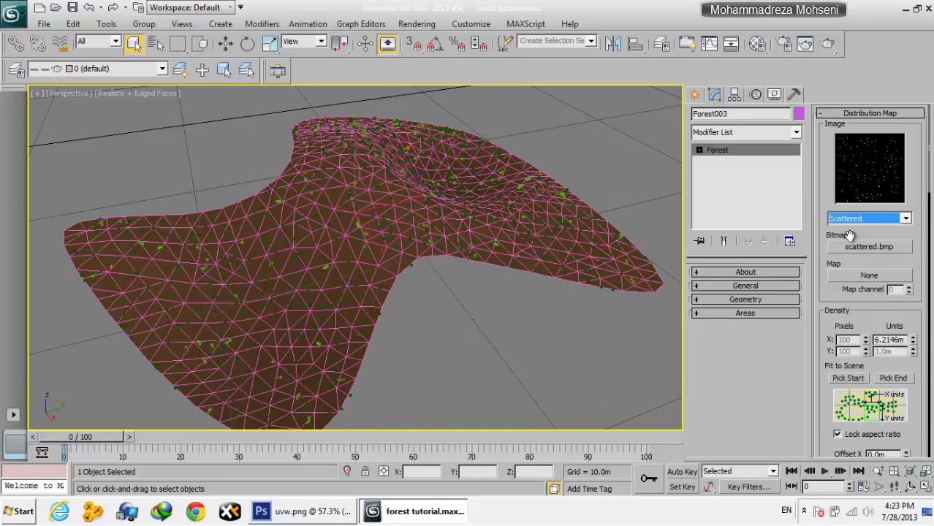
{"action": "left_click", "coordinate": [847, 221]}
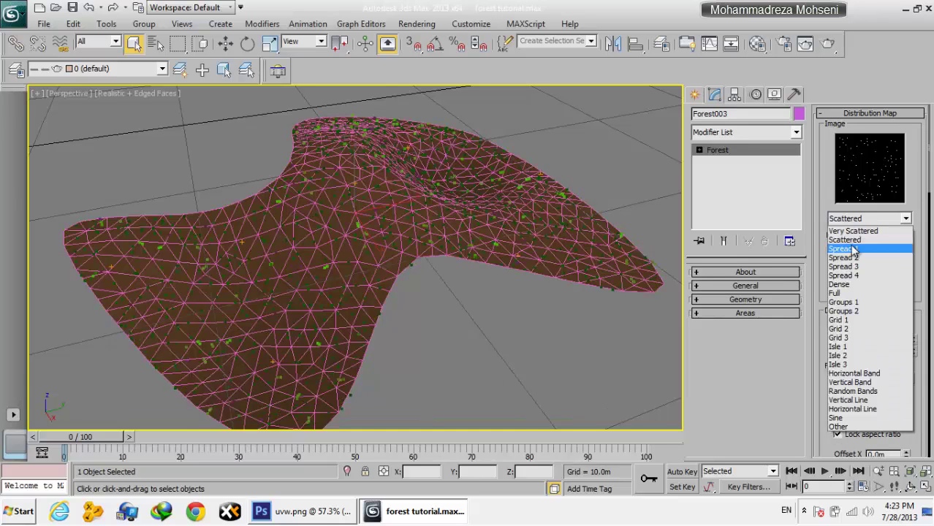
{"action": "left_click", "coordinate": [847, 246]}
{"action": "key", "text": "Down"}
{"action": "key", "text": "Down"}
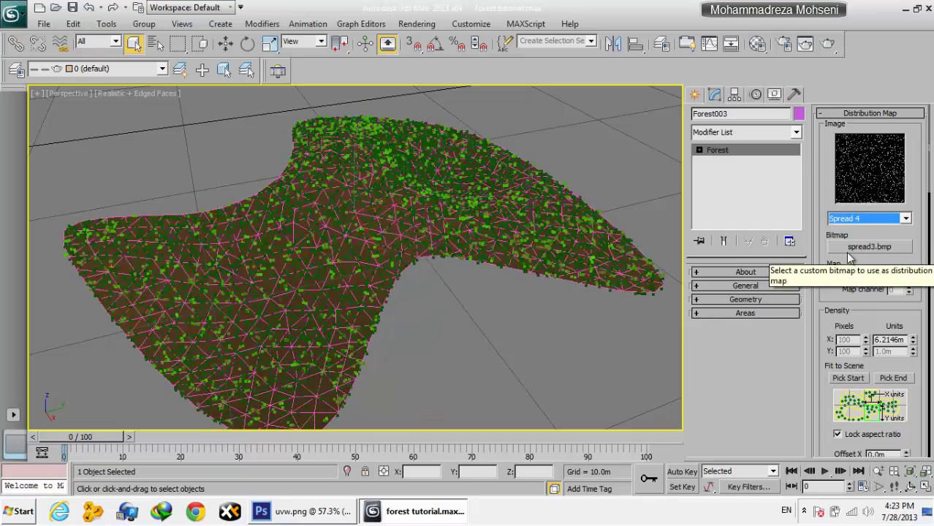
{"action": "key", "text": "Down"}
{"action": "key", "text": "F3"}
{"action": "key", "text": "F3"}
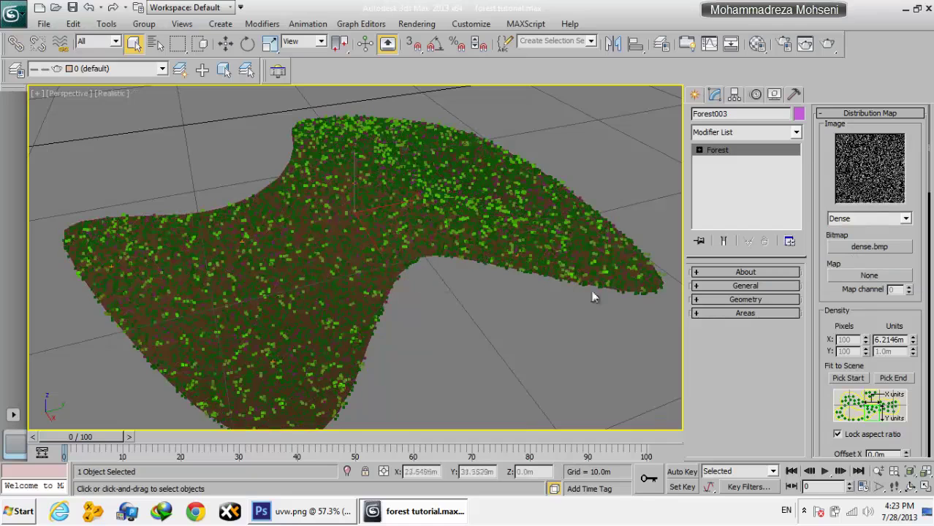
Step: Walk through the scene to inspect the forest, switching the distribution preset to Sine
{"action": "key", "text": "Up"}
{"action": "key", "text": "Up"}
{"action": "key", "text": "Up"}
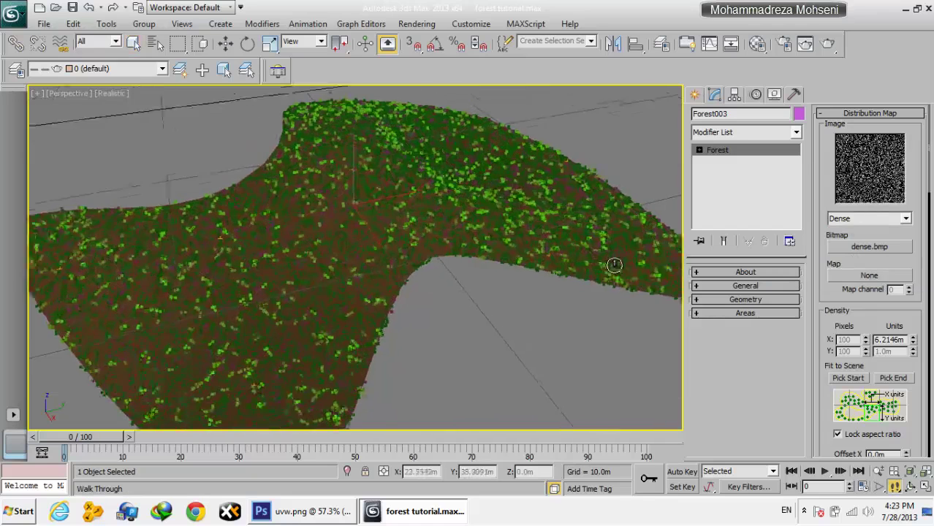
{"action": "key", "text": "Up"}
{"action": "key", "text": "Up"}
{"action": "key", "text": "Up"}
{"action": "key", "text": "Up"}
{"action": "key", "text": "Up"}
{"action": "key", "text": "Up"}
{"action": "mouse_move", "coordinate": [592, 322]}
{"action": "left_mouse_down"}
{"action": "mouse_move", "coordinate": [592, 235]}
{"action": "mouse_move", "coordinate": [599, 249]}
{"action": "left_mouse_up"}
{"action": "left_click", "coordinate": [854, 219]}
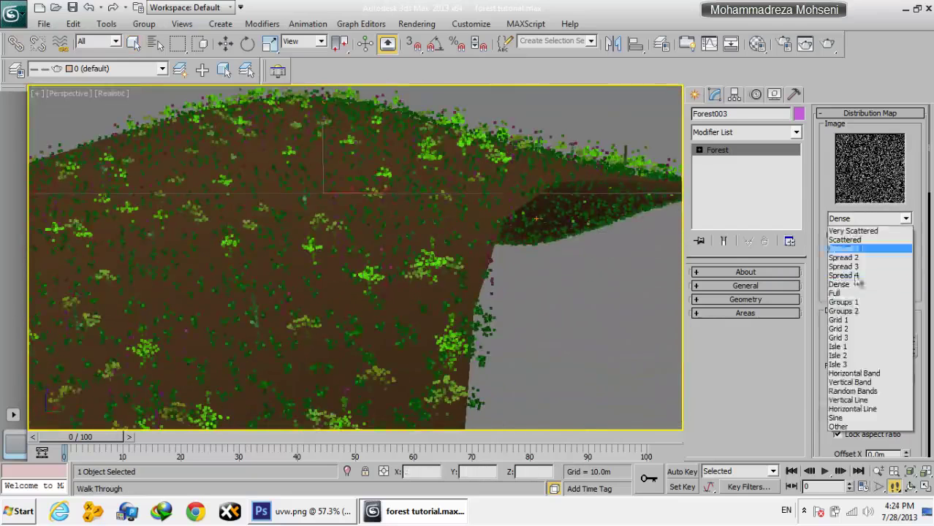
{"action": "left_click", "coordinate": [858, 418]}
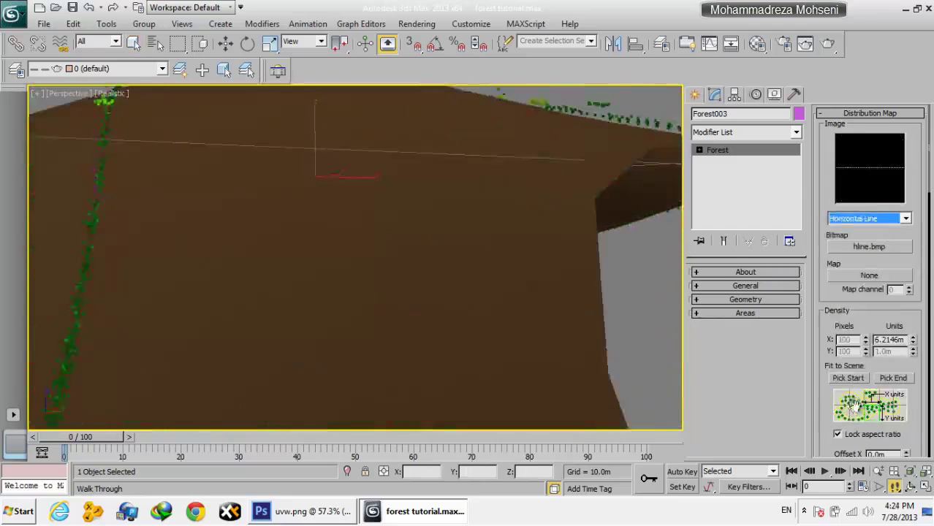
{"action": "left_click_drag", "start_coordinate": [569, 326], "coordinate": [536, 321]}
{"action": "key", "text": "s"}
{"action": "key", "text": "s"}
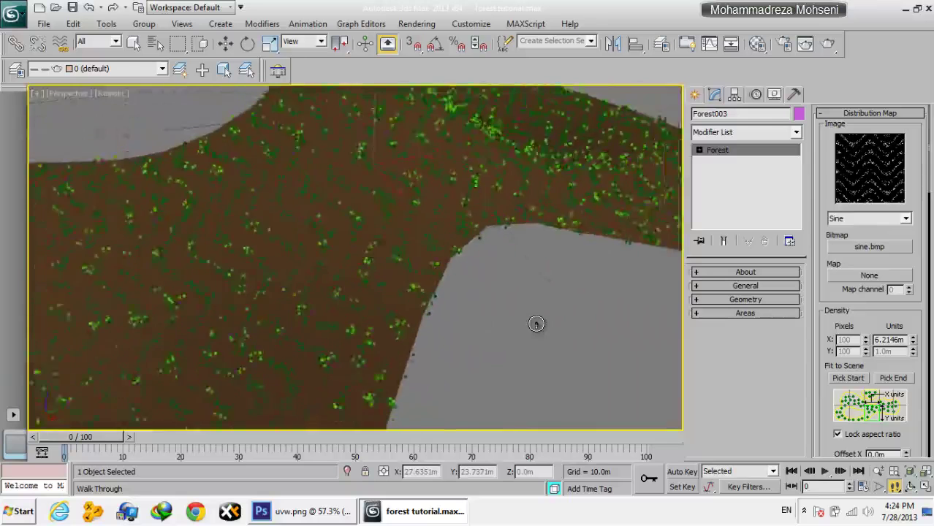
{"action": "key", "text": "w"}
{"action": "key", "text": "Escape"}
Step: Try the single-line, Random Bands and Horizontal Band distribution presets
{"action": "left_click", "coordinate": [850, 220]}
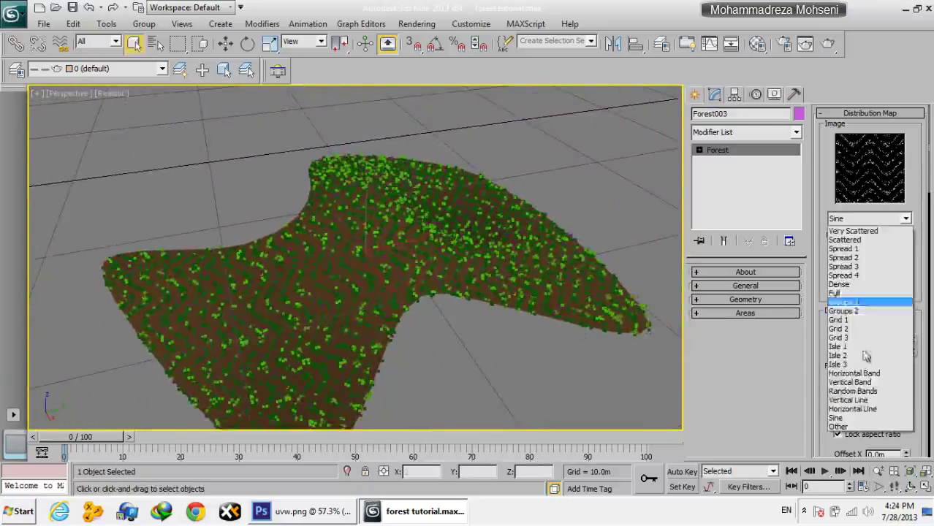
{"action": "left_click", "coordinate": [844, 404]}
{"action": "key", "text": "Down"}
{"action": "key", "text": "Down"}
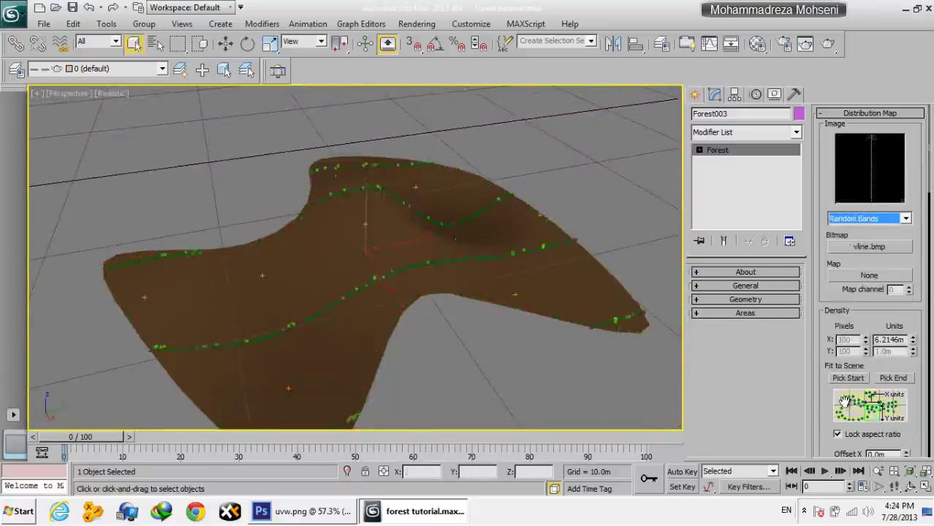
{"action": "key", "text": "Down"}
{"action": "key", "text": "Down"}
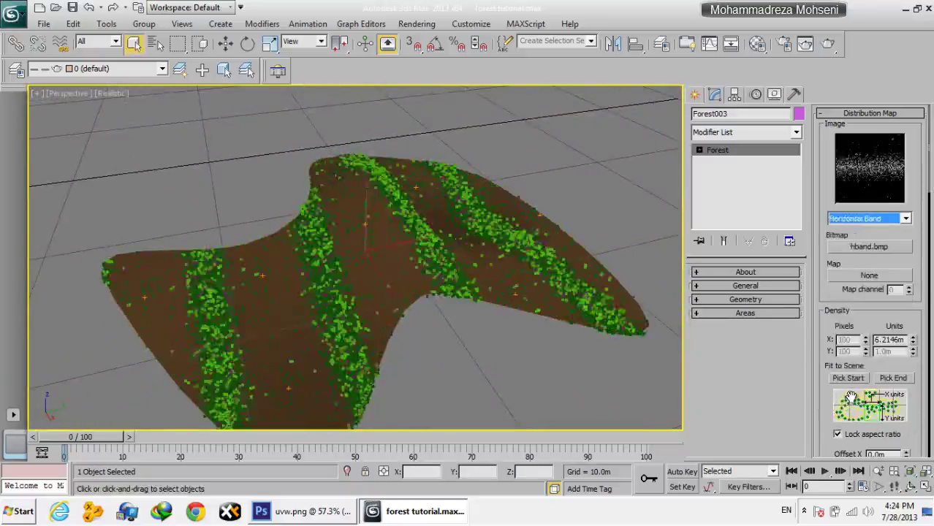
{"action": "key", "text": "Down"}
{"action": "key", "text": "Down"}
{"action": "key", "text": "Down"}
{"action": "key", "text": "Down"}
Step: Step through Grid 1, Groups and Full, settle on Groups 1, and open the Material Editor
{"action": "key", "text": "Up"}
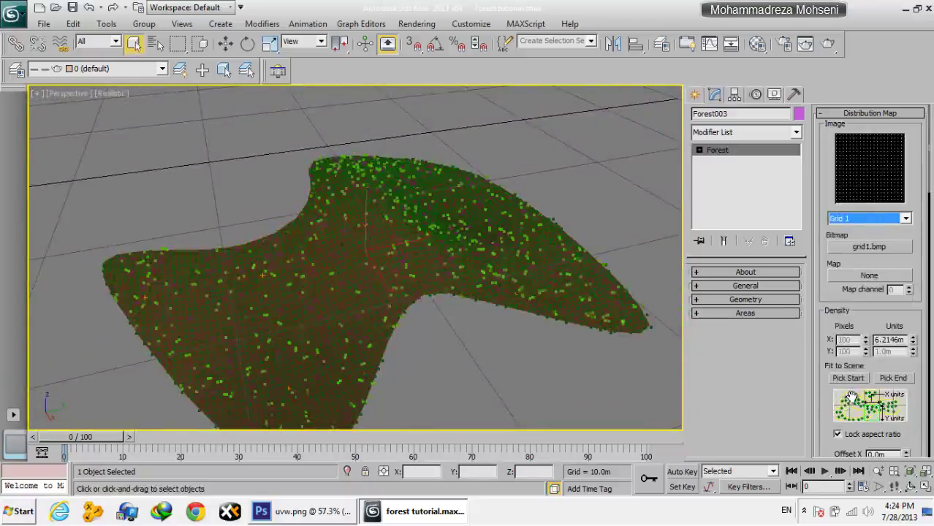
{"action": "key", "text": "Up"}
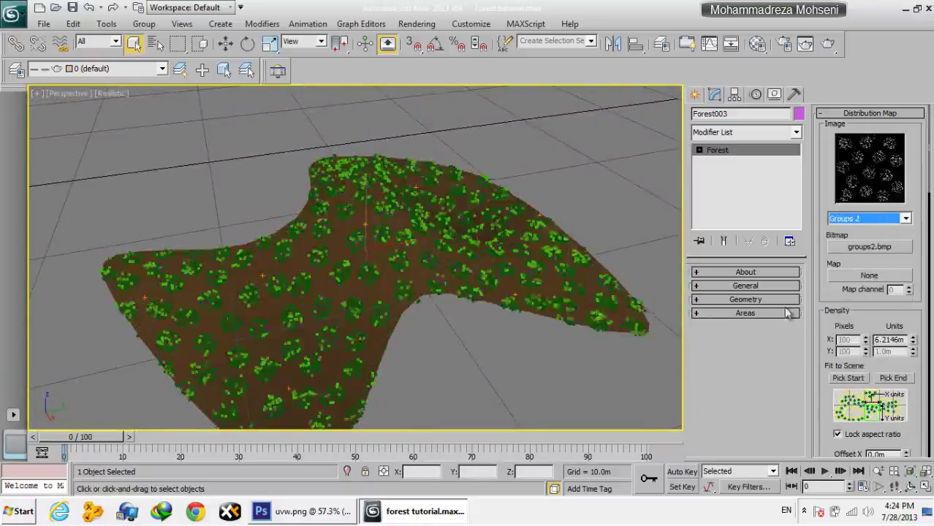
{"action": "key", "text": "Up"}
{"action": "key", "text": "Up"}
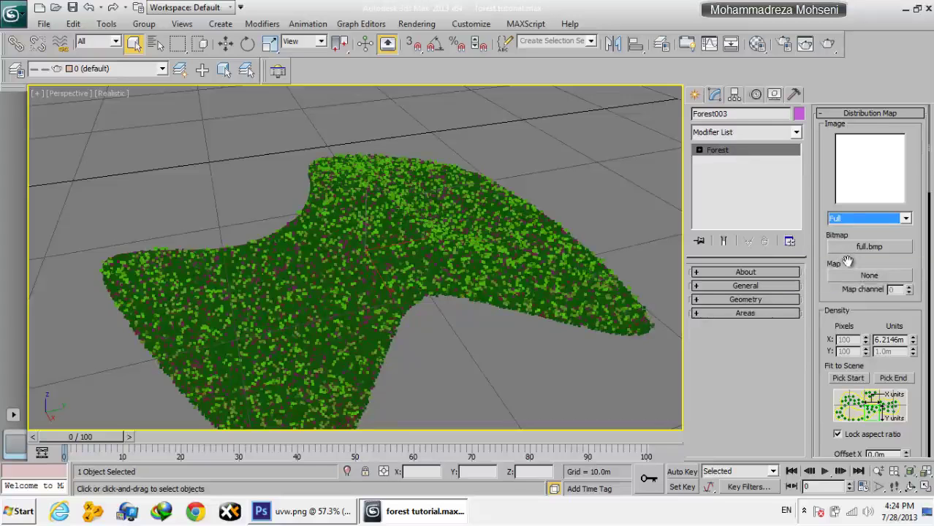
{"action": "key", "text": "Down"}
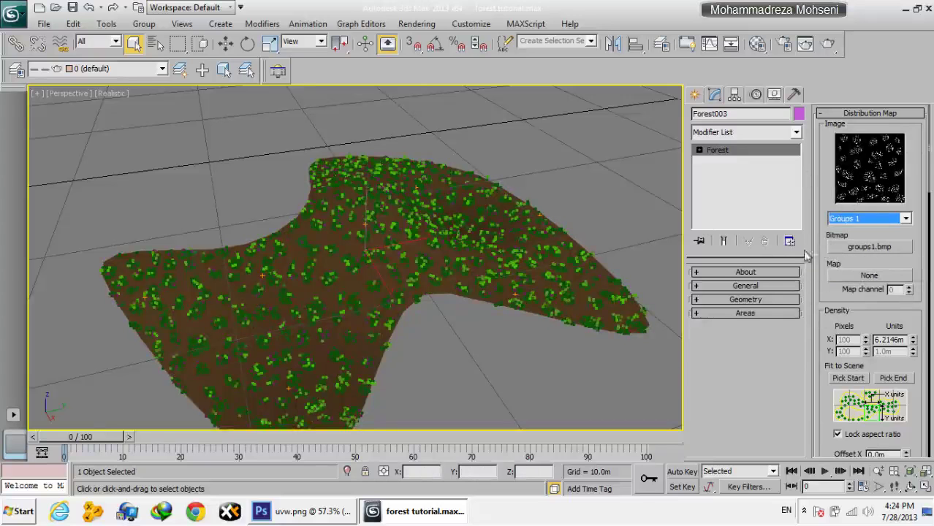
{"action": "key", "text": "m"}
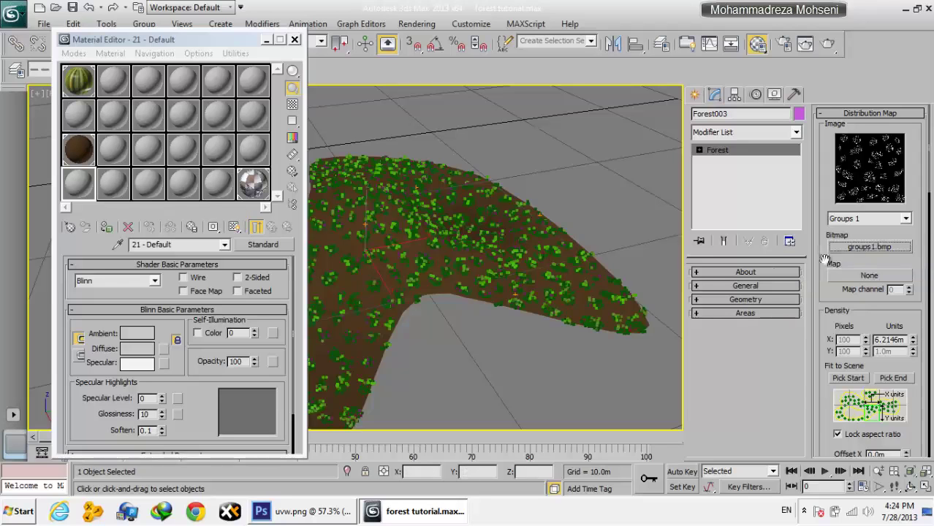
Step: Cancel the bitmap chooser keeping groups1.bmp, then create Checker Map #806 in a Material Editor slot
{"action": "left_click", "coordinate": [868, 247]}
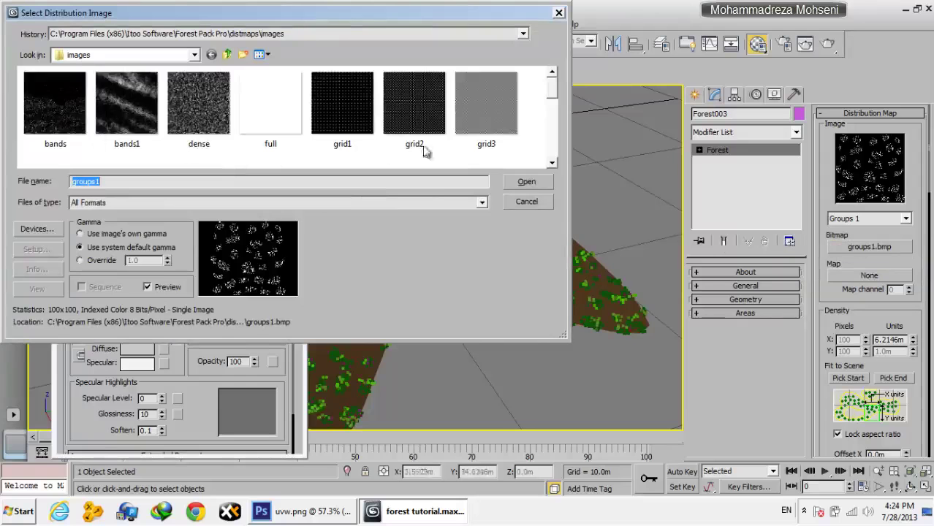
{"action": "left_click", "coordinate": [514, 203]}
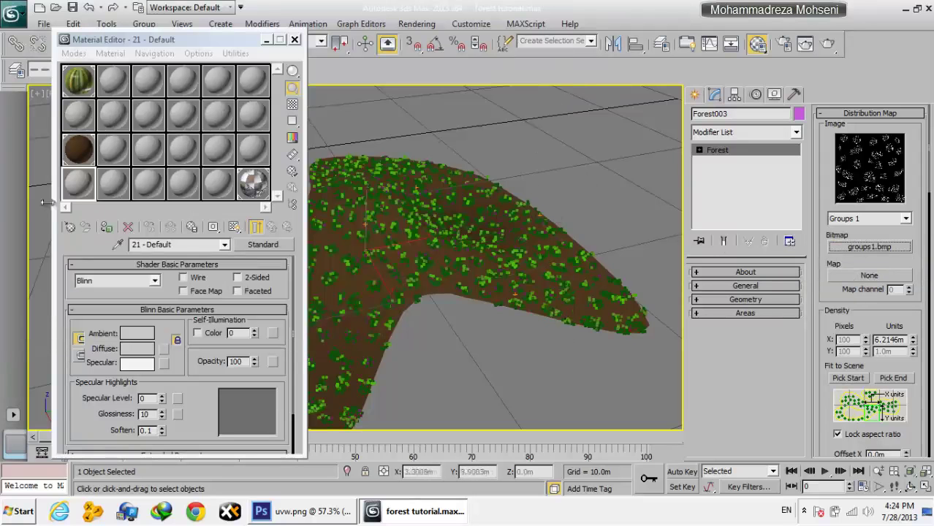
{"action": "left_click_drag", "start_coordinate": [131, 41], "coordinate": [134, 33]}
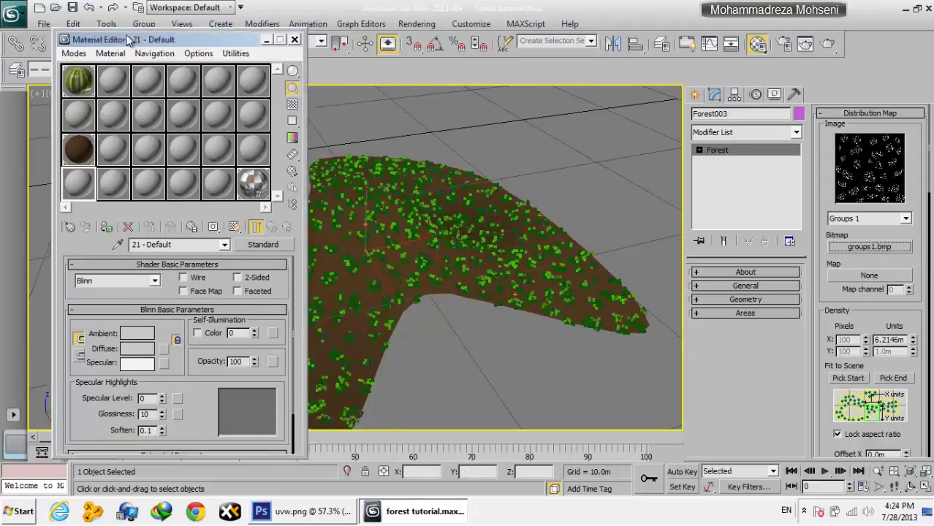
{"action": "left_click", "coordinate": [73, 219]}
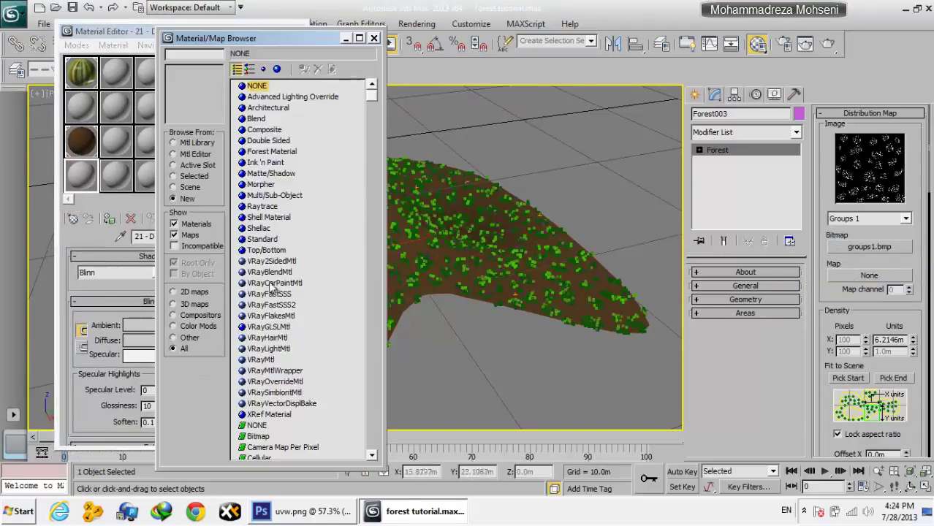
{"action": "left_click", "coordinate": [269, 326]}
{"action": "scroll", "coordinate": [269, 327], "scroll_direction": "down", "scroll_amount": 4}
{"action": "scroll", "coordinate": [258, 273], "scroll_direction": "down", "scroll_amount": 5}
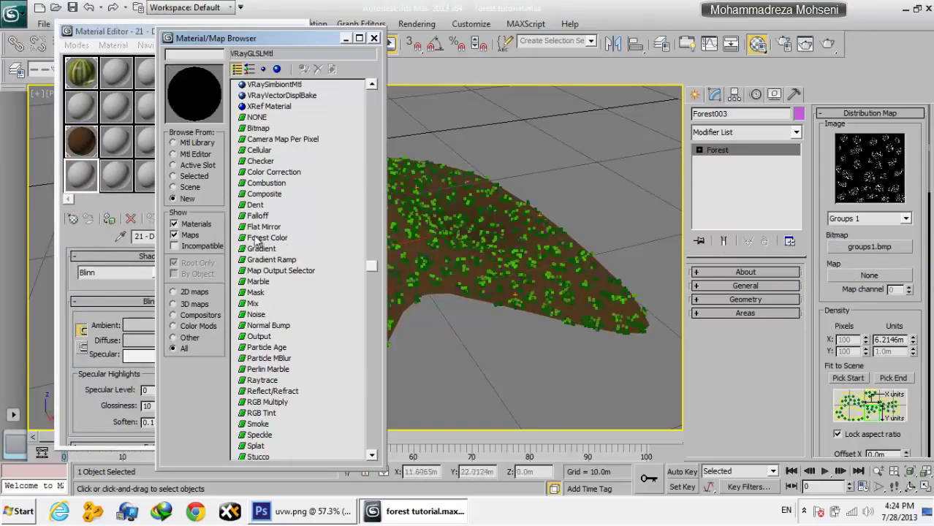
{"action": "left_click", "coordinate": [257, 239]}
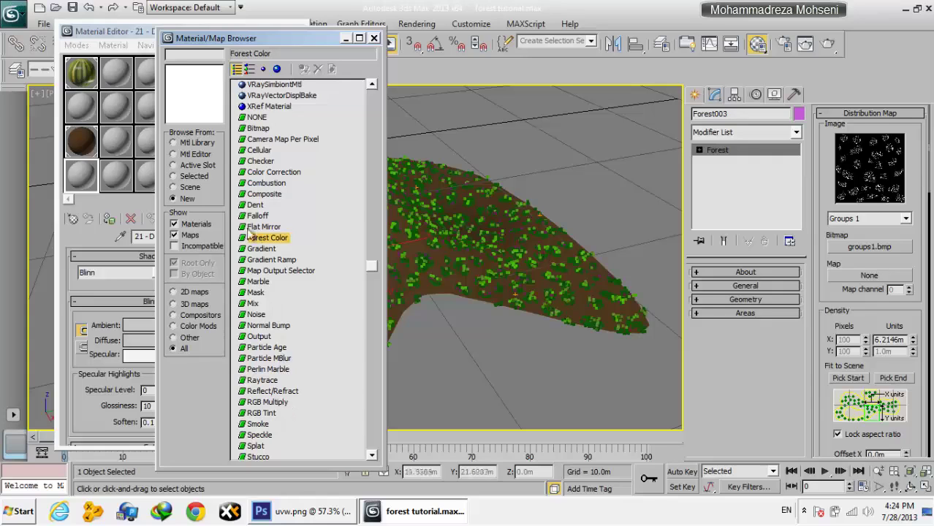
{"action": "double_click", "coordinate": [259, 160]}
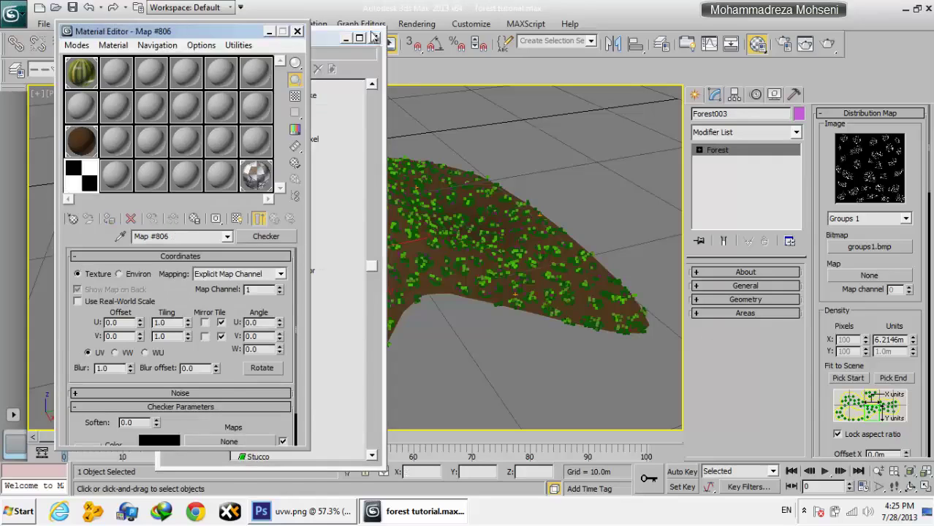
Step: Instance the Checker map onto the Distribution Map button and set map channel 1
{"action": "left_click", "coordinate": [373, 39]}
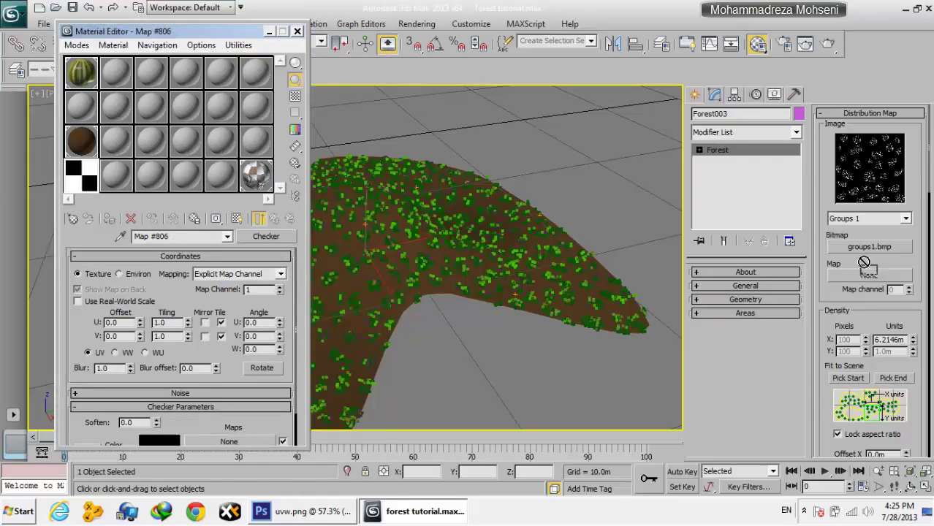
{"action": "left_click_drag", "start_coordinate": [862, 276], "coordinate": [863, 276]}
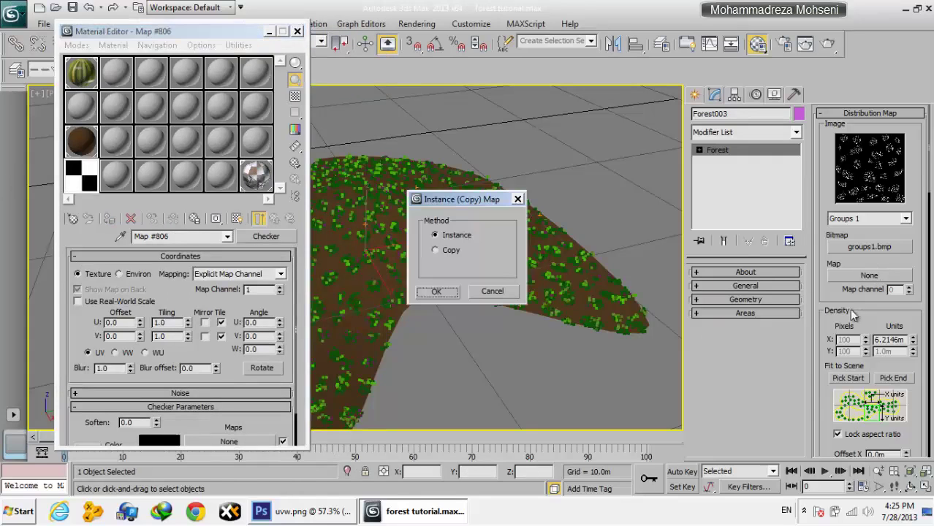
{"action": "left_click", "coordinate": [435, 293]}
{"action": "left_click_drag", "start_coordinate": [183, 31], "coordinate": [26, 342]}
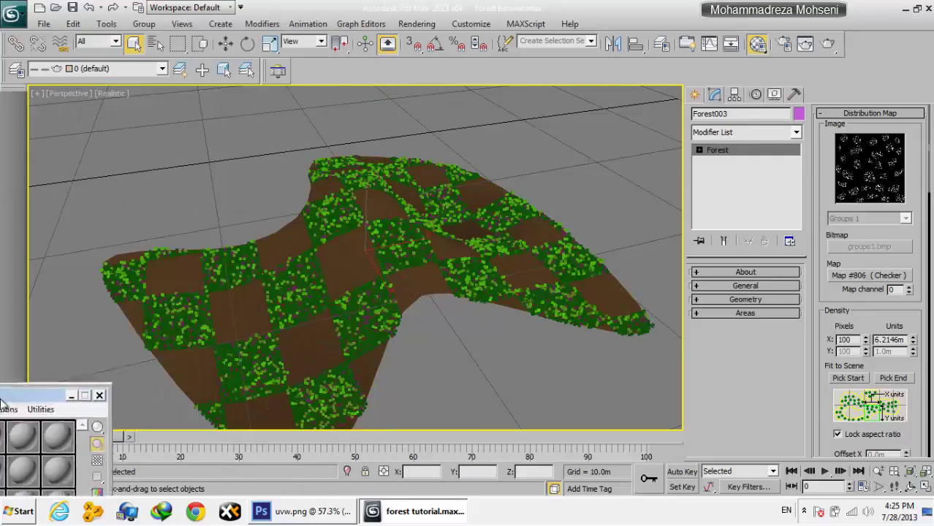
{"action": "left_click", "coordinate": [909, 288]}
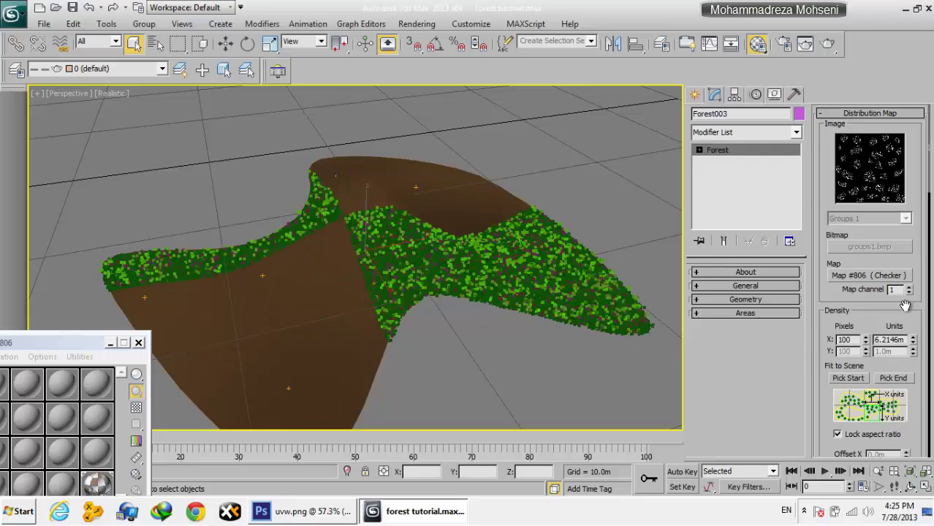
Step: Set the checker's U and V tiling to 8.0
{"action": "left_click_drag", "start_coordinate": [61, 342], "coordinate": [172, 55]}
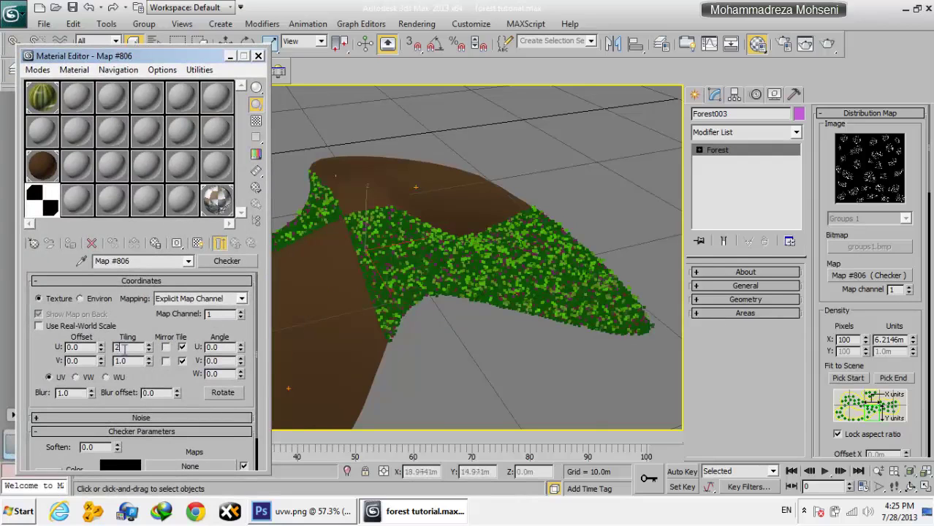
{"action": "key", "text": "Return"}
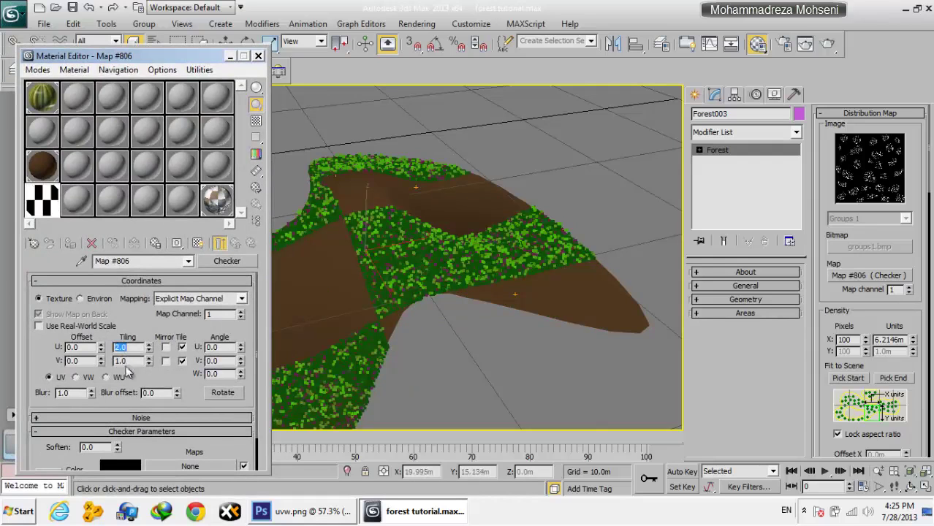
{"action": "type", "text": "8"}
{"action": "key", "text": "Return"}
{"action": "key", "text": "shift+Tab"}
{"action": "type", "text": "8"}
{"action": "key", "text": "Return"}
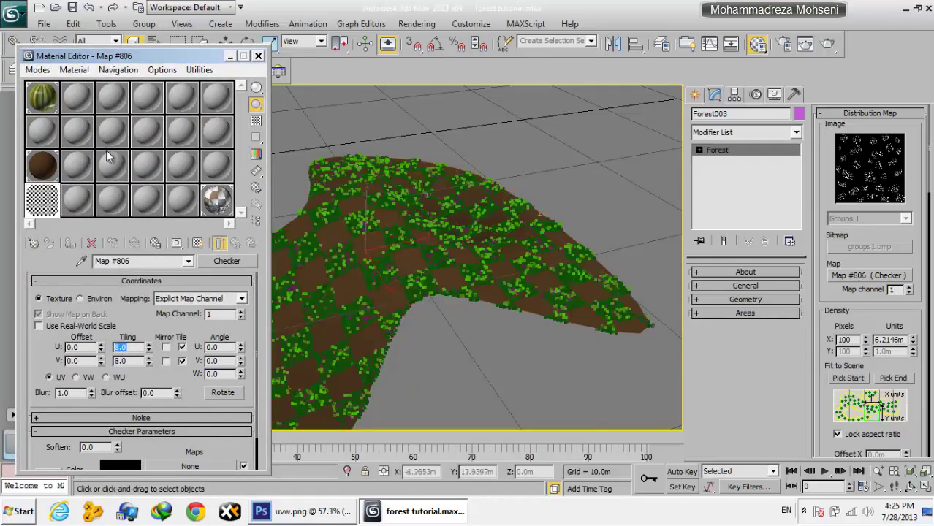
{"action": "mouse_move", "coordinate": [109, 56]}
{"action": "left_mouse_down"}
{"action": "mouse_move", "coordinate": [112, 139]}
{"action": "mouse_move", "coordinate": [91, 35]}
{"action": "left_mouse_up"}
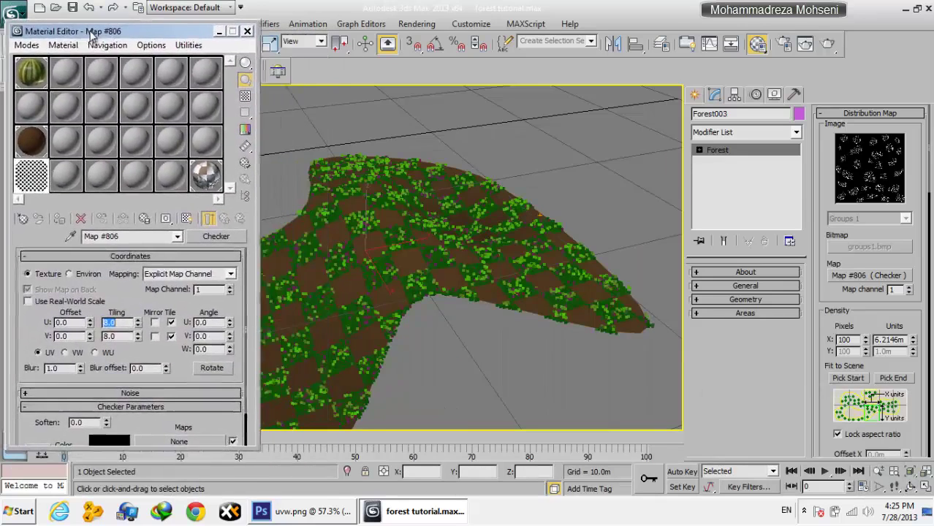
Step: Set the checker's Blur to 0.01 and Soften to 0.29
{"action": "scroll", "coordinate": [87, 322], "scroll_direction": "down", "scroll_amount": 2}
{"action": "left_click_drag", "start_coordinate": [82, 331], "coordinate": [84, 235]}
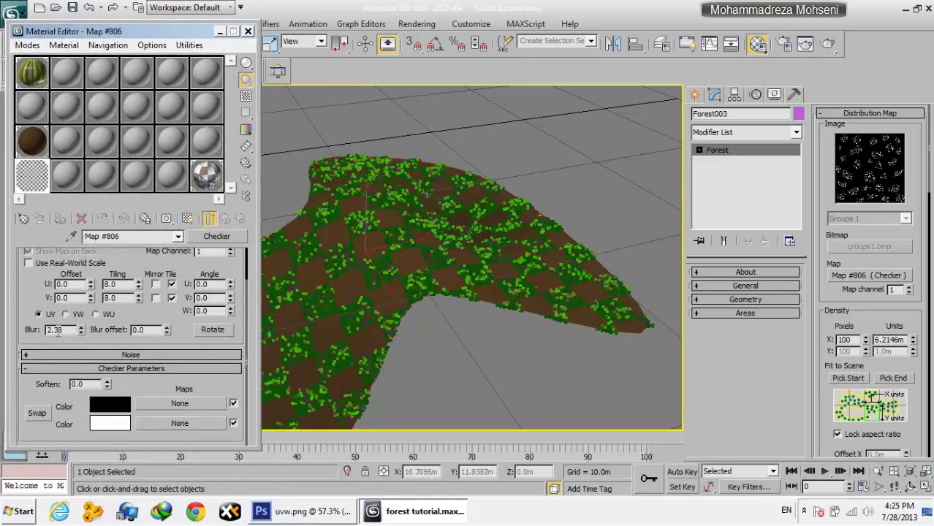
{"action": "type", "text": "0"}
{"action": "key", "text": "Return"}
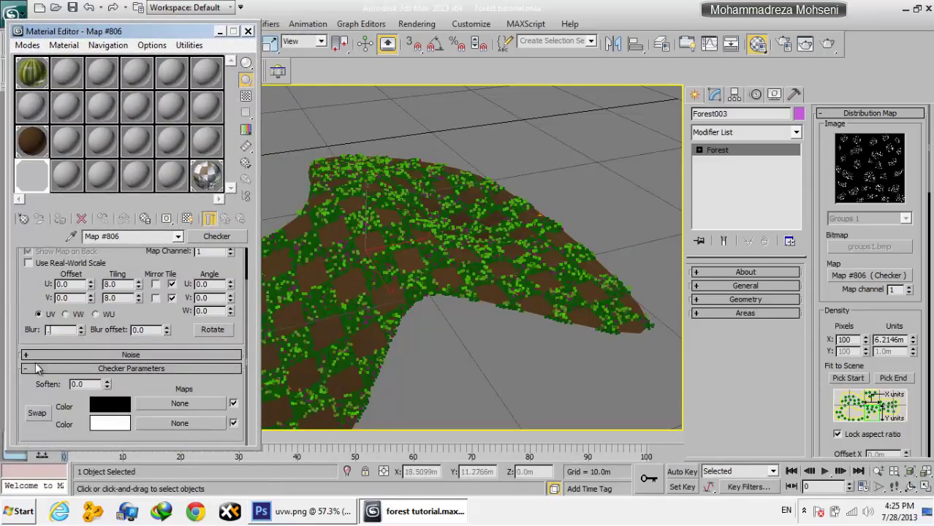
{"action": "type", "text": "0.01"}
{"action": "key", "text": "Return"}
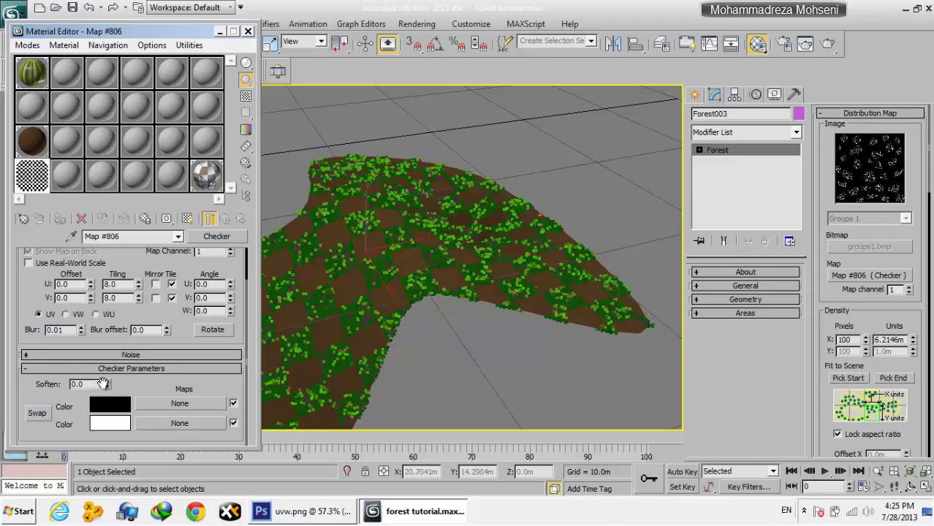
{"action": "left_click_drag", "start_coordinate": [107, 386], "coordinate": [107, 254]}
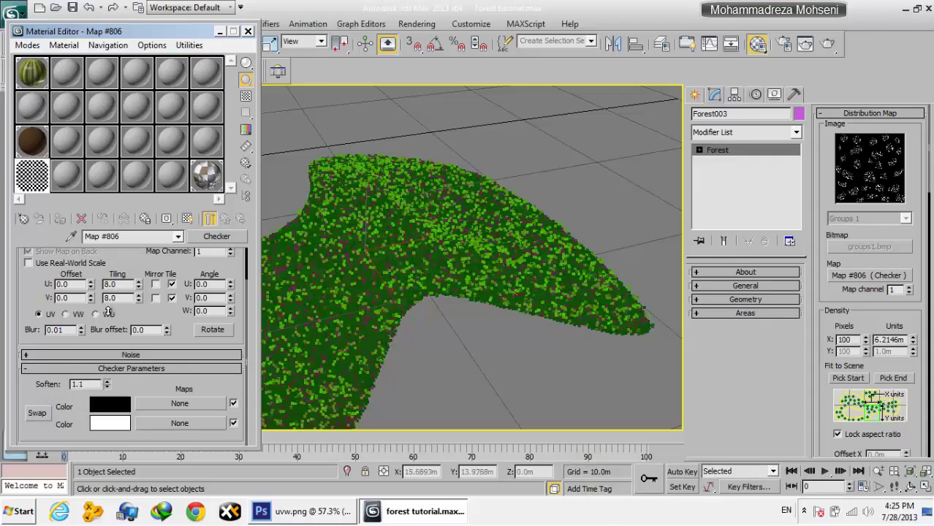
{"action": "left_click_drag", "start_coordinate": [104, 356], "coordinate": [413, 350]}
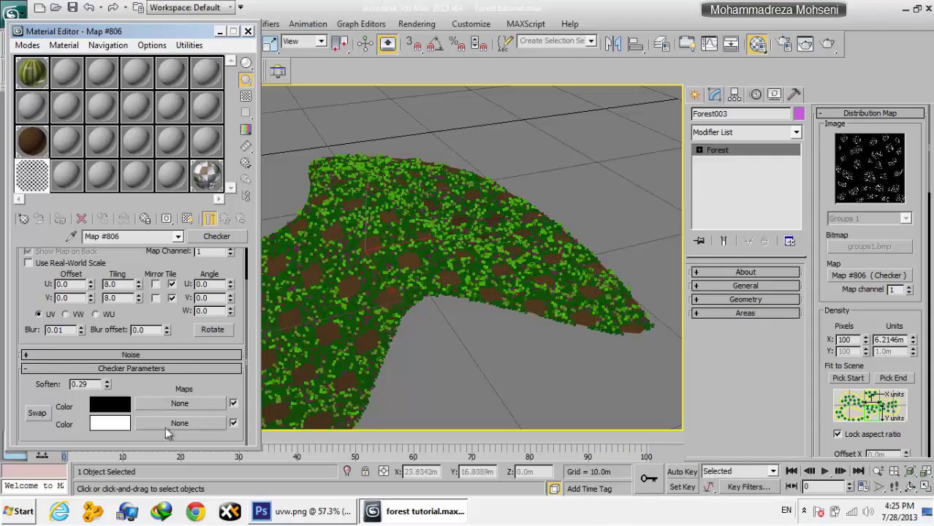
Step: Darken the checker's Color 2 toward grey while previewing the map enlarged and zeroing Soften
{"action": "left_click", "coordinate": [111, 422]}
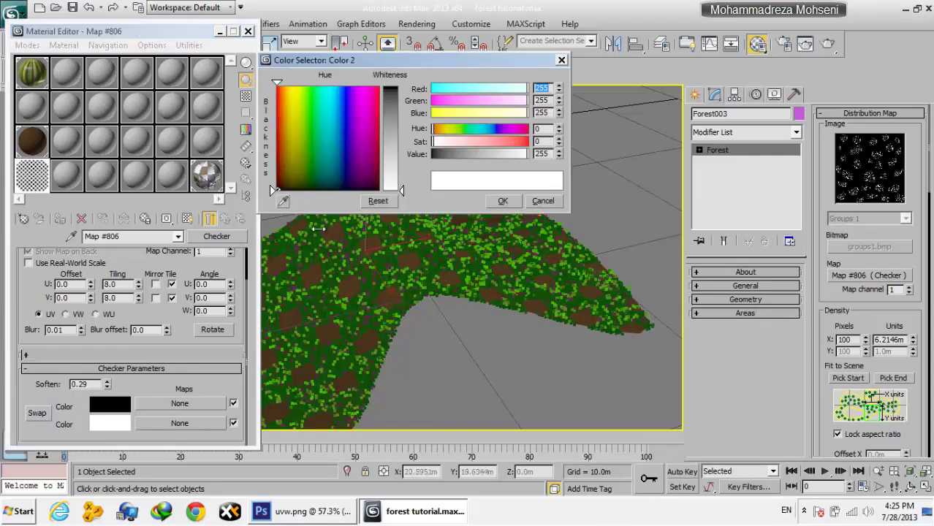
{"action": "mouse_move", "coordinate": [352, 66]}
{"action": "left_mouse_down"}
{"action": "mouse_move", "coordinate": [480, 129]}
{"action": "mouse_move", "coordinate": [643, 331]}
{"action": "mouse_move", "coordinate": [593, 291]}
{"action": "left_mouse_up"}
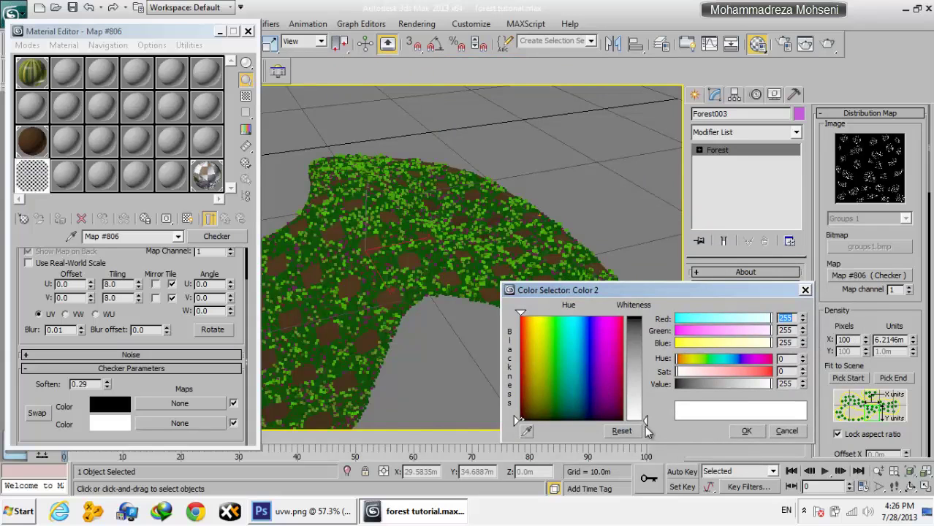
{"action": "mouse_move", "coordinate": [647, 424]}
{"action": "left_mouse_down"}
{"action": "mouse_move", "coordinate": [638, 337]}
{"action": "mouse_move", "coordinate": [638, 376]}
{"action": "mouse_move", "coordinate": [643, 353]}
{"action": "left_mouse_up"}
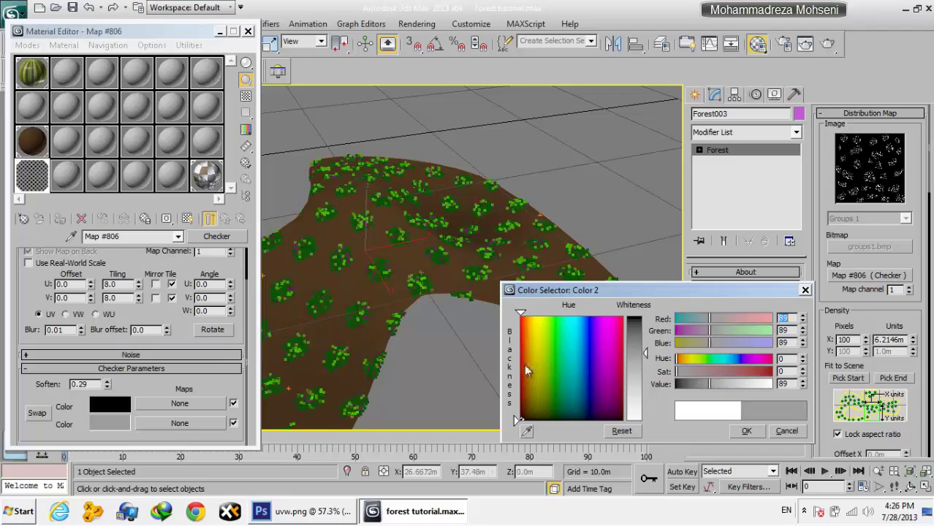
{"action": "double_click", "coordinate": [20, 183]}
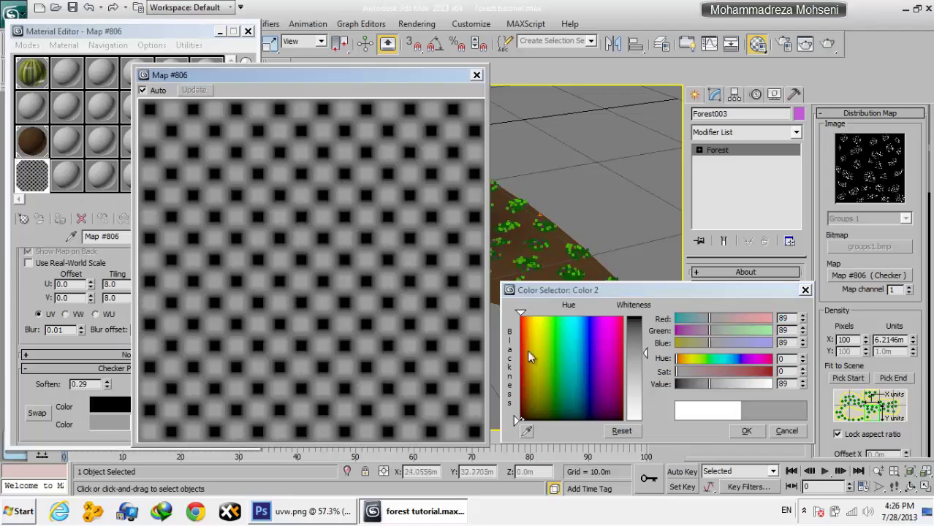
{"action": "double_click", "coordinate": [82, 384]}
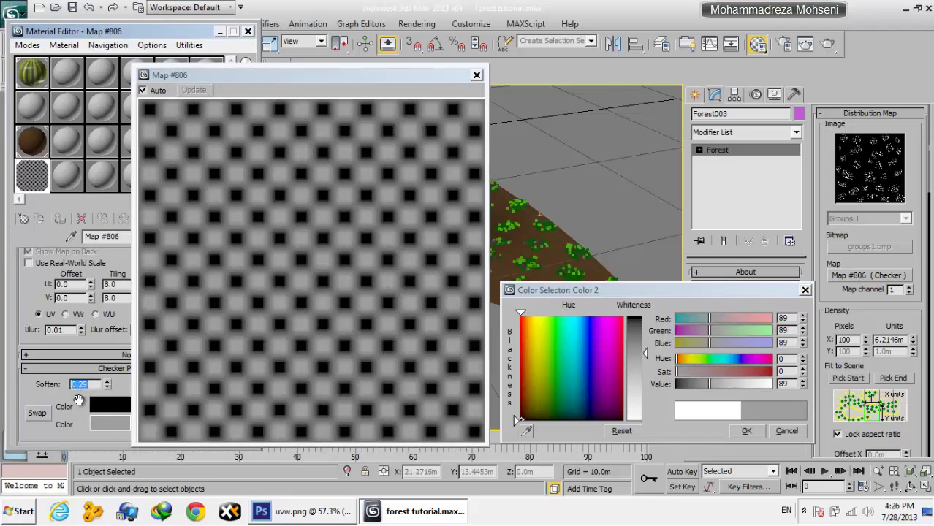
{"action": "type", "text": "0"}
{"action": "key", "text": "Return"}
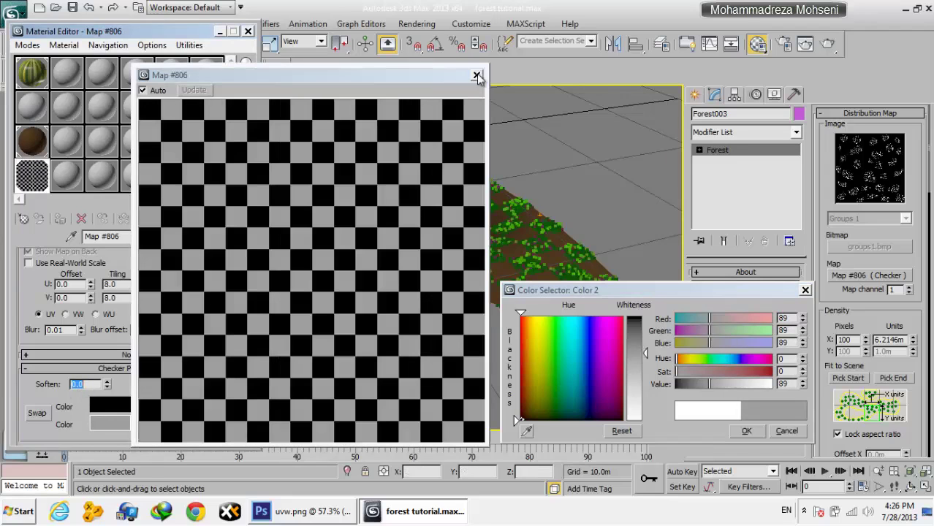
{"action": "left_click", "coordinate": [477, 74]}
{"action": "double_click", "coordinate": [41, 175]}
{"action": "mouse_move", "coordinate": [291, 111]}
{"action": "left_mouse_down"}
{"action": "mouse_move", "coordinate": [148, 5]}
{"action": "mouse_move", "coordinate": [166, 19]}
{"action": "left_mouse_up"}
Step: Settle Color 2 at grey 122 with Soften 0.27 and confirm the colour
{"action": "mouse_move", "coordinate": [645, 353]}
{"action": "left_mouse_down"}
{"action": "mouse_move", "coordinate": [645, 344]}
{"action": "mouse_move", "coordinate": [649, 412]}
{"action": "mouse_move", "coordinate": [641, 323]}
{"action": "mouse_move", "coordinate": [642, 332]}
{"action": "left_mouse_up"}
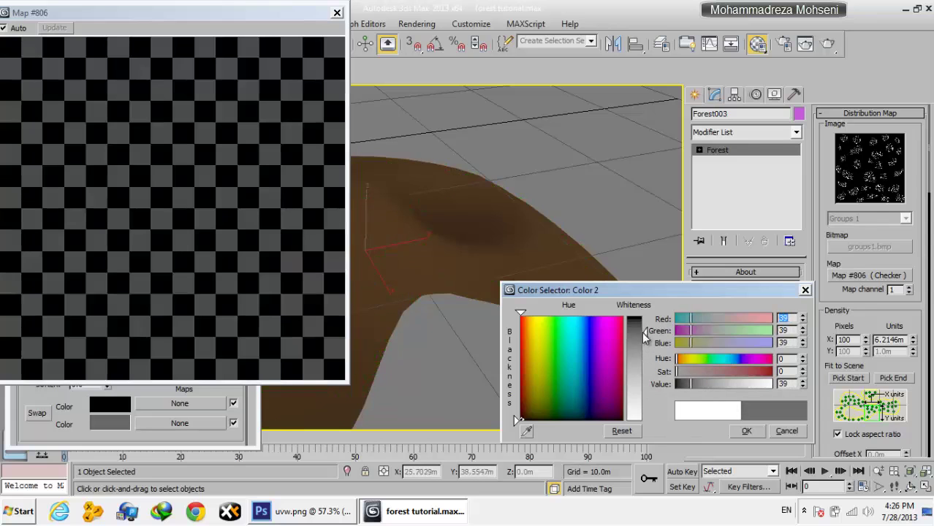
{"action": "left_click", "coordinate": [646, 385]}
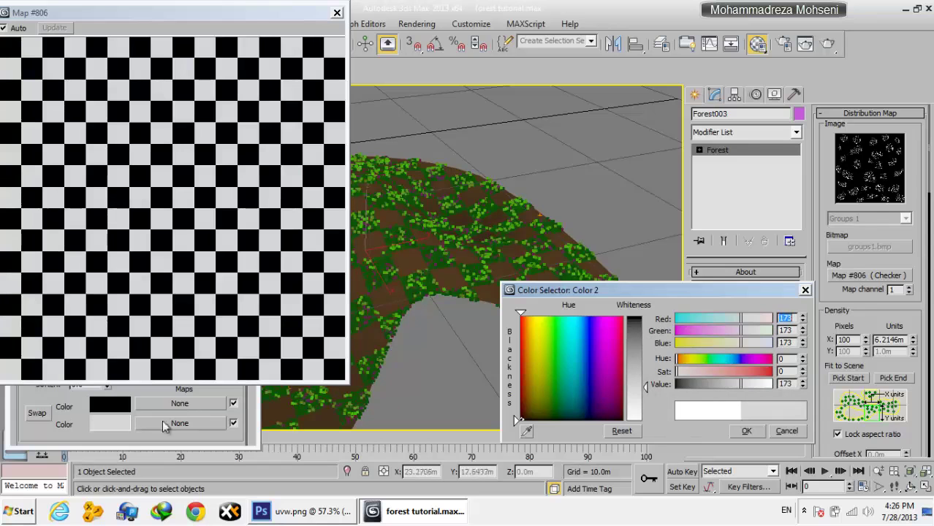
{"action": "mouse_move", "coordinate": [59, 400]}
{"action": "left_mouse_down"}
{"action": "mouse_move", "coordinate": [58, 437]}
{"action": "mouse_move", "coordinate": [114, 308]}
{"action": "left_mouse_up"}
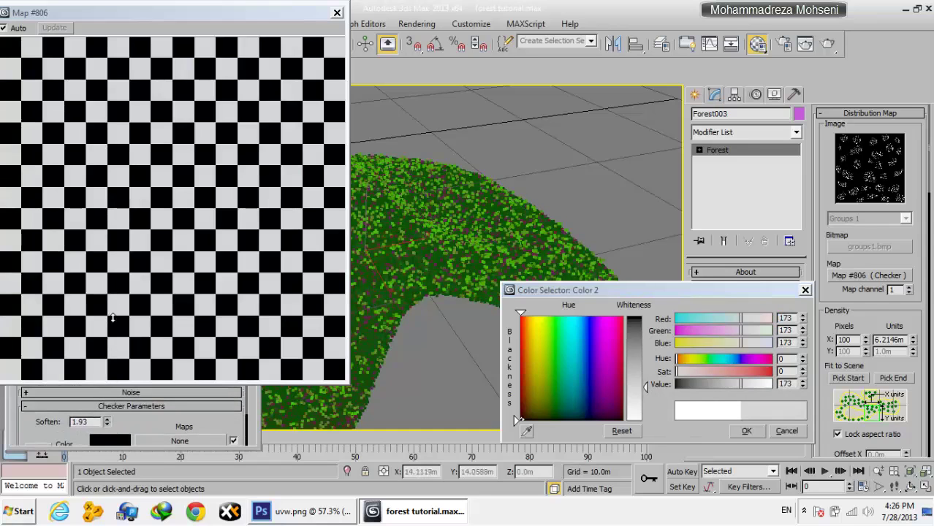
{"action": "left_click_drag", "start_coordinate": [111, 361], "coordinate": [112, 401]}
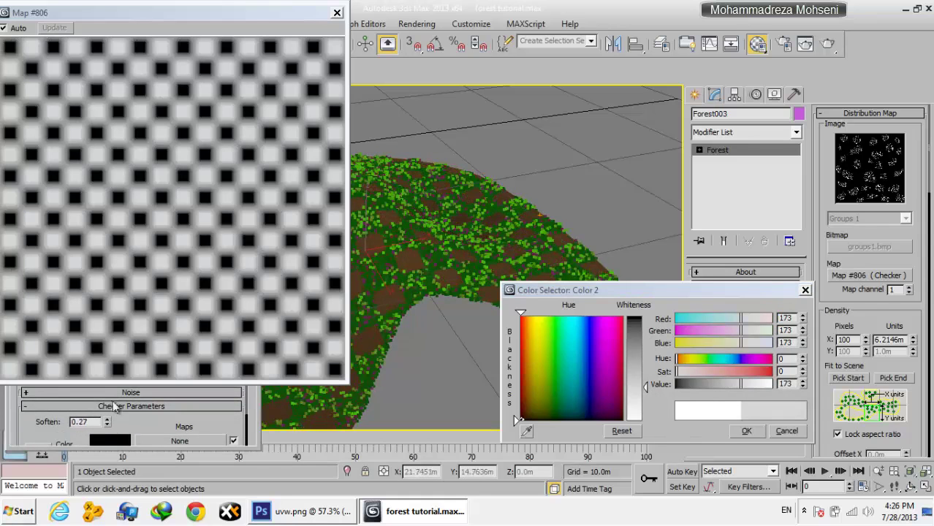
{"action": "mouse_move", "coordinate": [648, 394]}
{"action": "left_mouse_down"}
{"action": "mouse_move", "coordinate": [642, 358]}
{"action": "mouse_move", "coordinate": [631, 401]}
{"action": "left_mouse_up"}
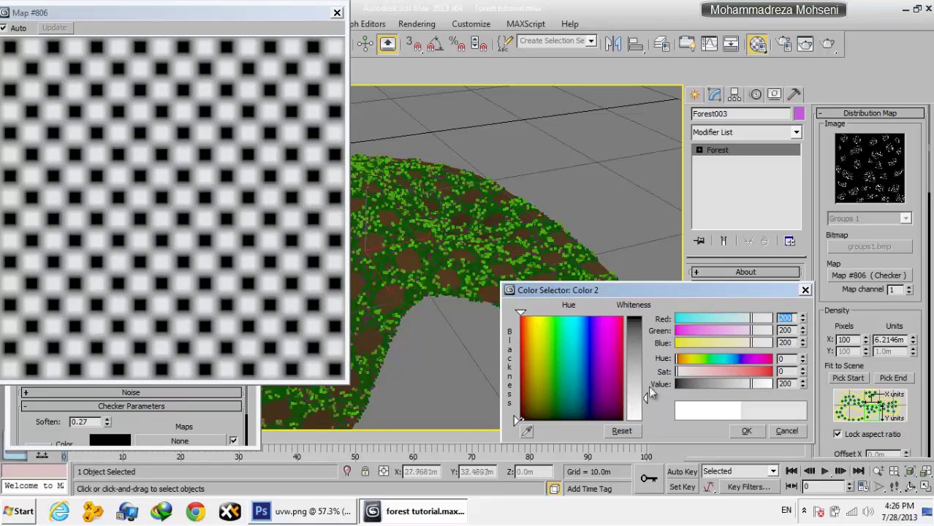
{"action": "left_click_drag", "start_coordinate": [640, 396], "coordinate": [646, 371]}
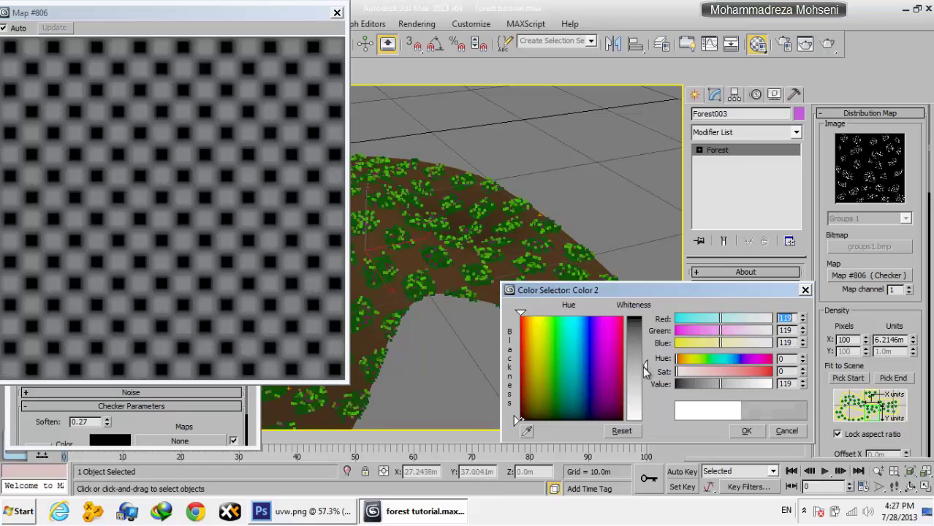
{"action": "left_click", "coordinate": [743, 431]}
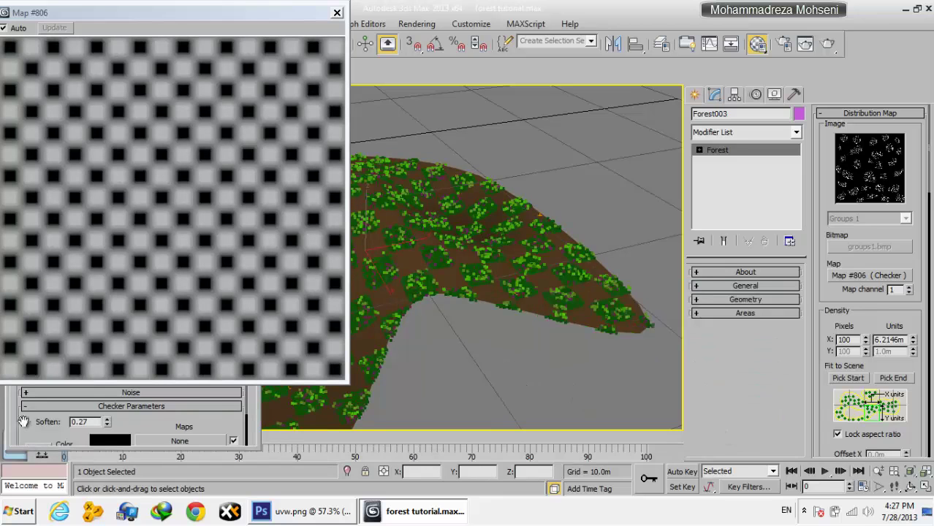
{"action": "left_click_drag", "start_coordinate": [22, 424], "coordinate": [63, 307]}
Step: Close the checker preview and Material Editor, then bring up the Distribution Map slot's menu to clear it
{"action": "left_click", "coordinate": [337, 15]}
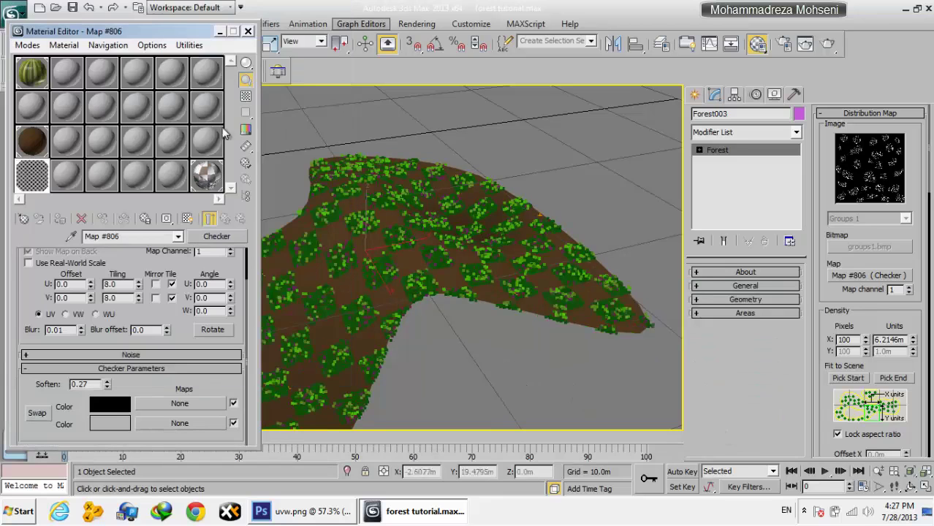
{"action": "left_click", "coordinate": [247, 32]}
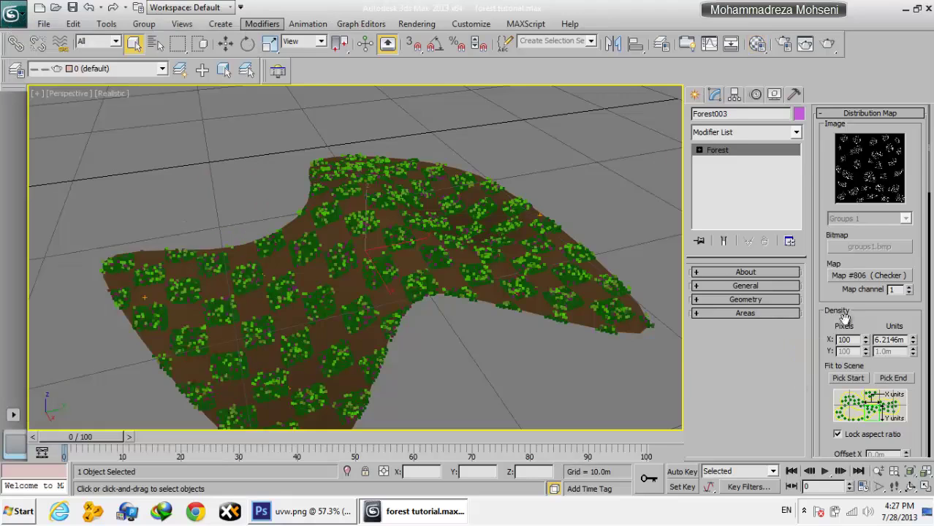
{"action": "left_click_drag", "start_coordinate": [845, 320], "coordinate": [827, 220]}
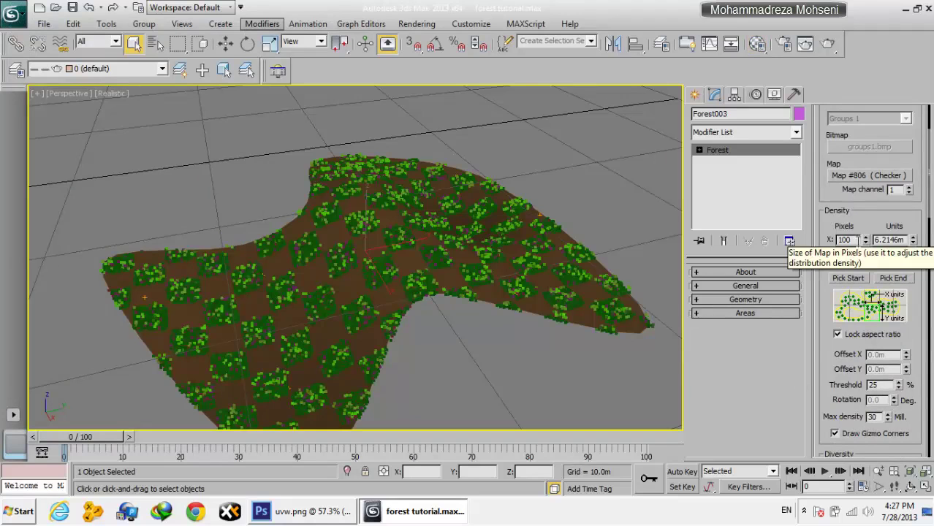
{"action": "scroll", "coordinate": [848, 210], "scroll_direction": "up", "scroll_amount": 3}
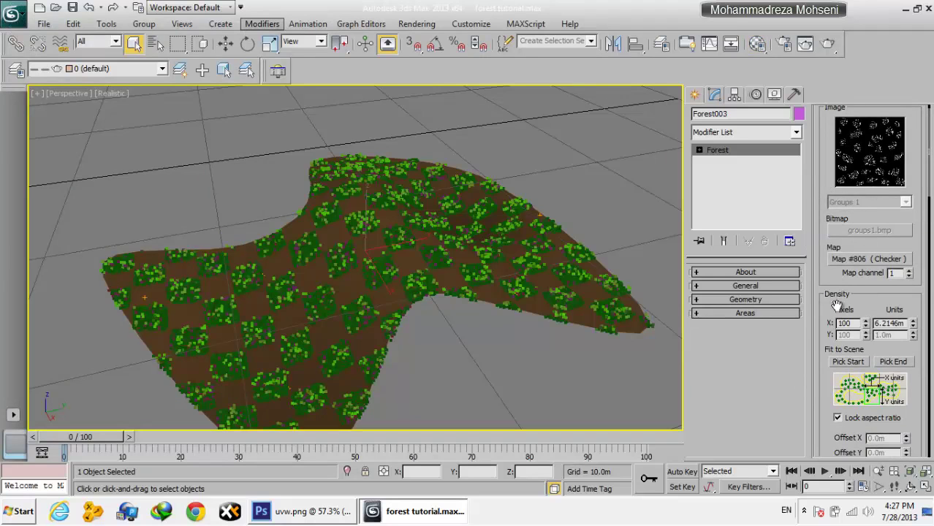
{"action": "scroll", "coordinate": [854, 211], "scroll_direction": "up", "scroll_amount": 1}
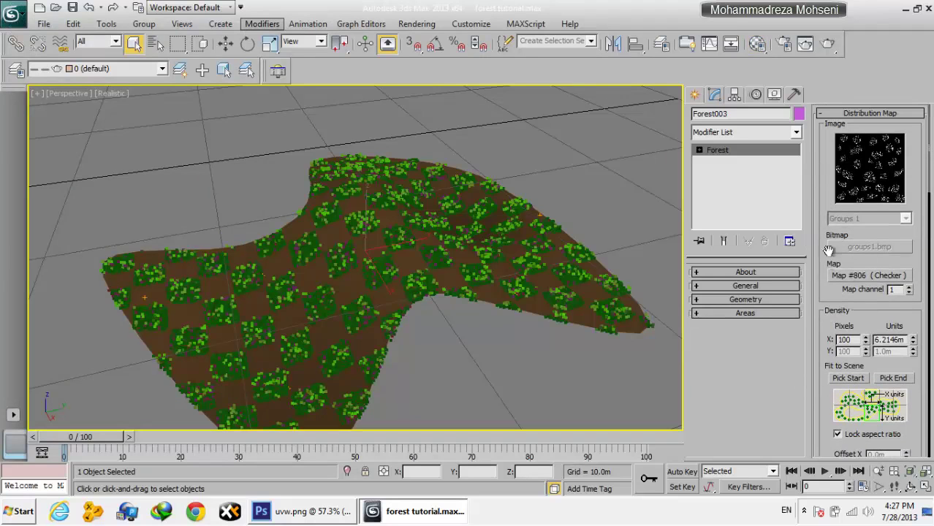
{"action": "right_click", "coordinate": [879, 283]}
Step: Clear the checker map and set the distribution image to Spread 1 after briefly trying Spread 2
{"action": "left_click", "coordinate": [870, 336]}
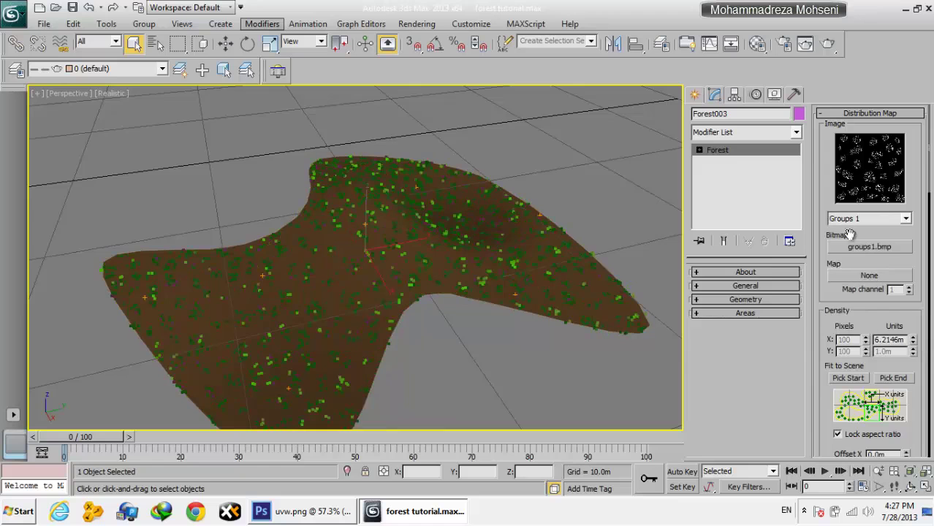
{"action": "left_click", "coordinate": [846, 220]}
{"action": "left_click", "coordinate": [845, 250]}
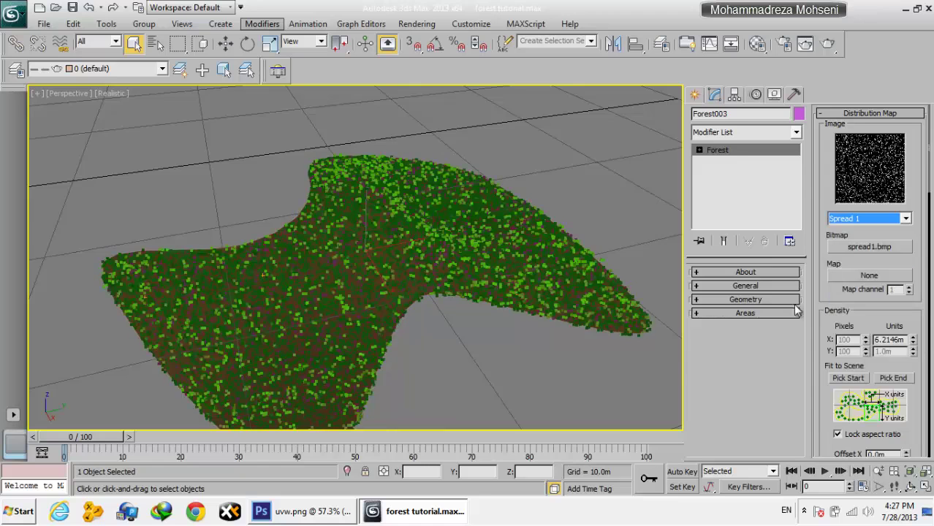
{"action": "key", "text": "Down"}
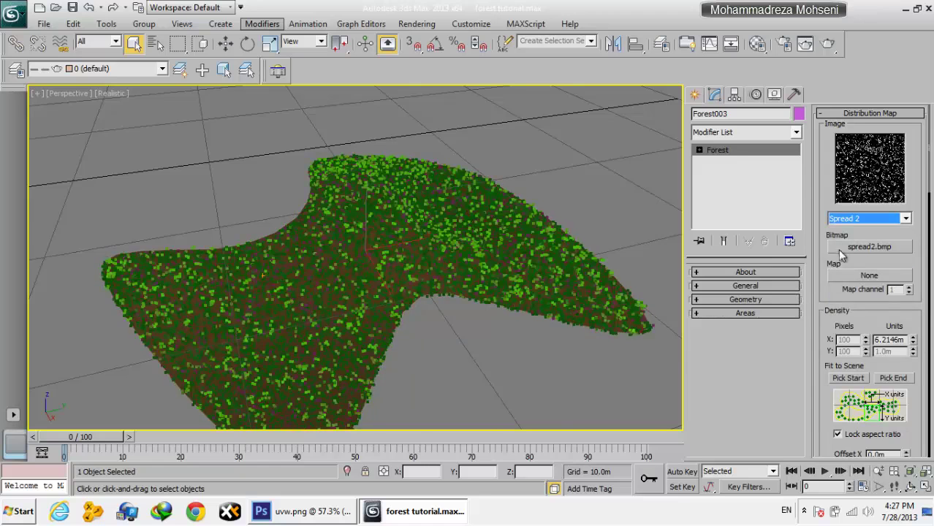
{"action": "key", "text": "Up"}
{"action": "middle_click_drag", "start_coordinate": [516, 320], "coordinate": [550, 309]}
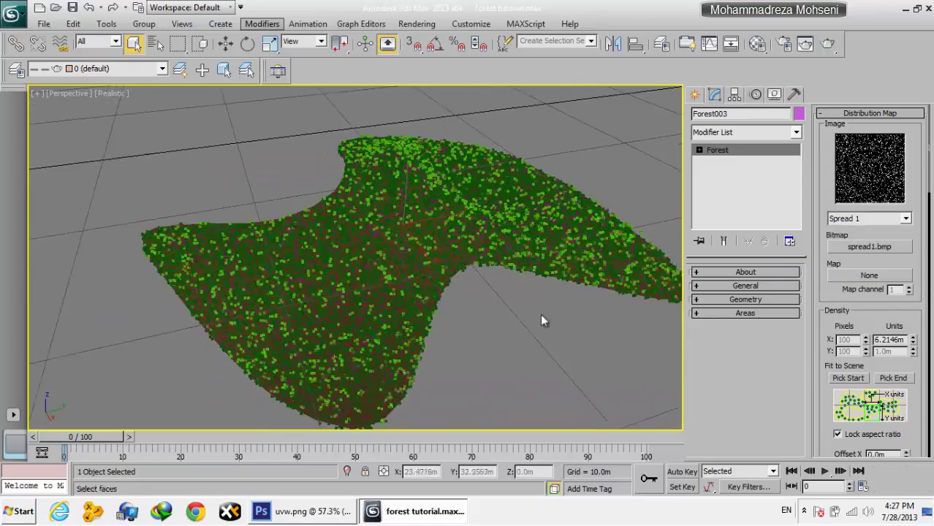
{"action": "key", "text": "Up"}
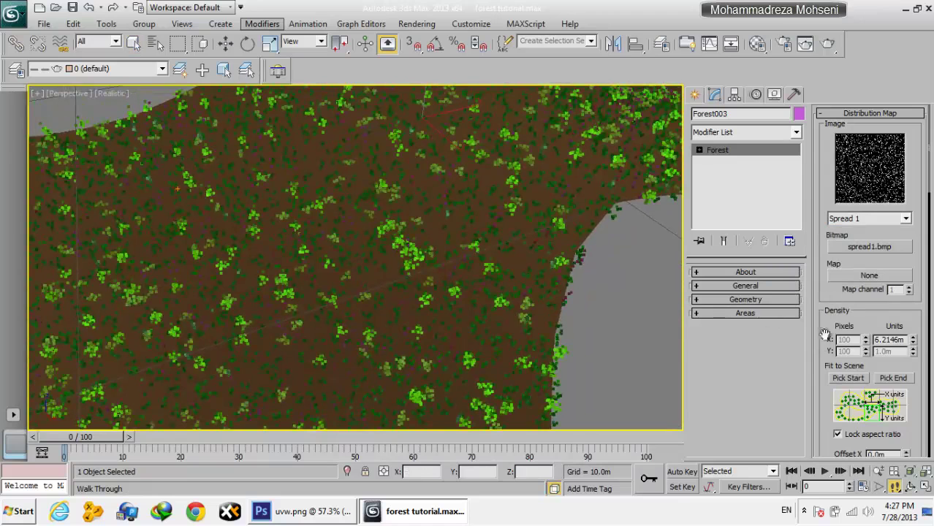
Step: Set the distribution map width to 1.0m, after briefly trying 10.0m
{"action": "right_click", "coordinate": [830, 299]}
{"action": "left_click", "coordinate": [830, 298]}
{"action": "left_click_drag", "start_coordinate": [833, 323], "coordinate": [830, 234]}
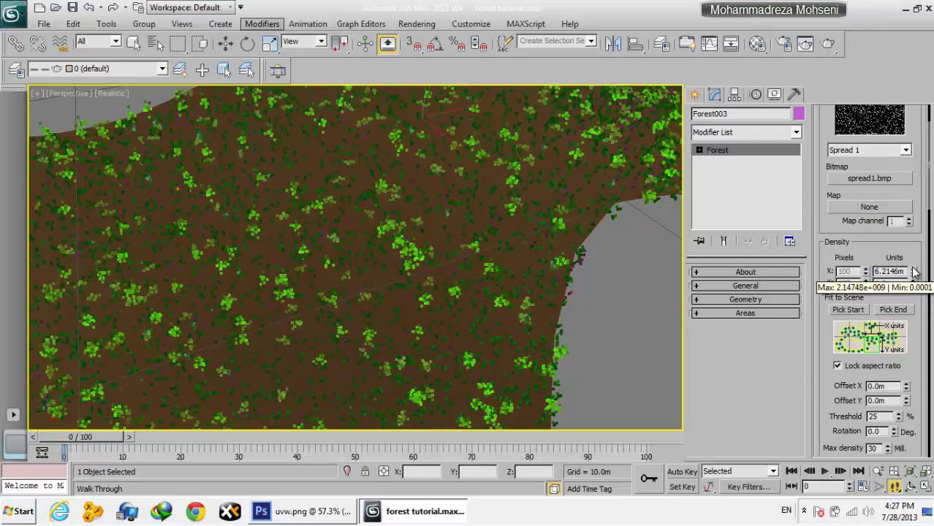
{"action": "left_click_drag", "start_coordinate": [913, 272], "coordinate": [910, 328]}
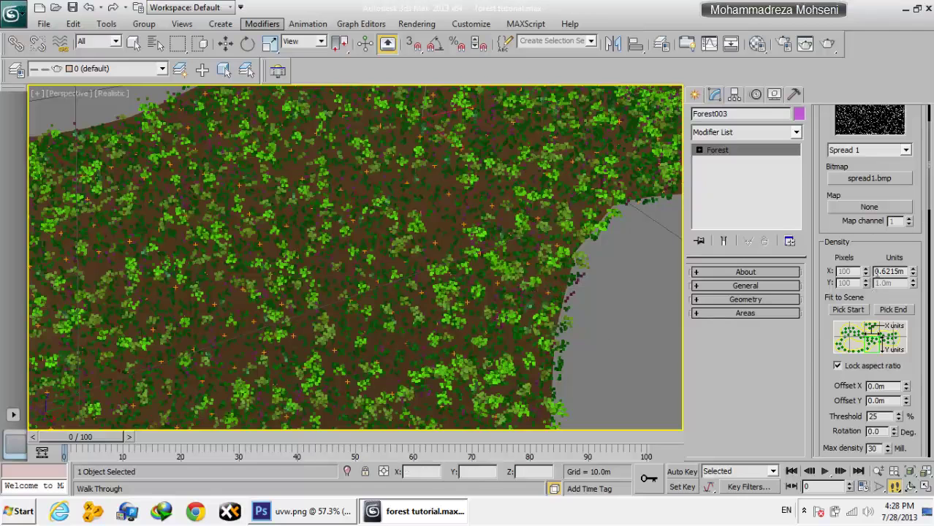
{"action": "double_click", "coordinate": [885, 272]}
{"action": "type", "text": "1"}
{"action": "key", "text": "Return"}
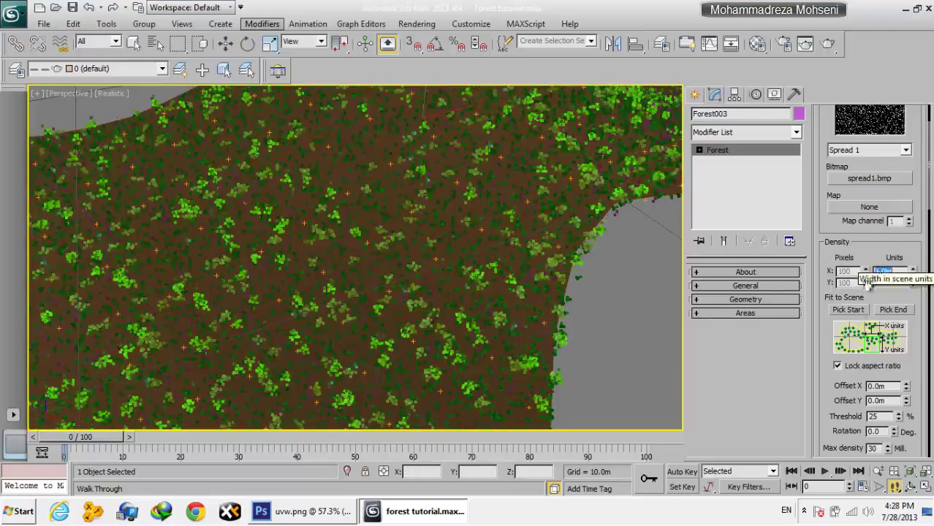
{"action": "type", "text": "10"}
{"action": "key", "text": "Return"}
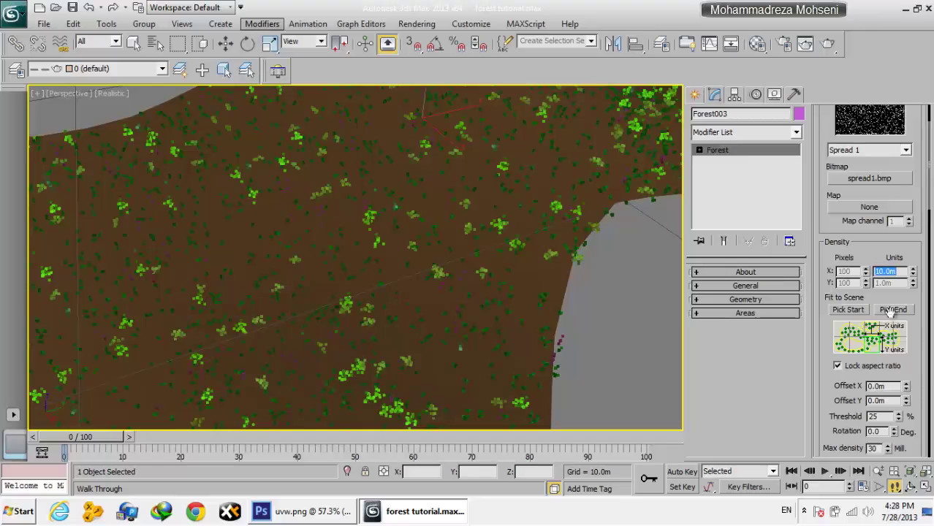
{"action": "type", "text": "1"}
{"action": "key", "text": "Return"}
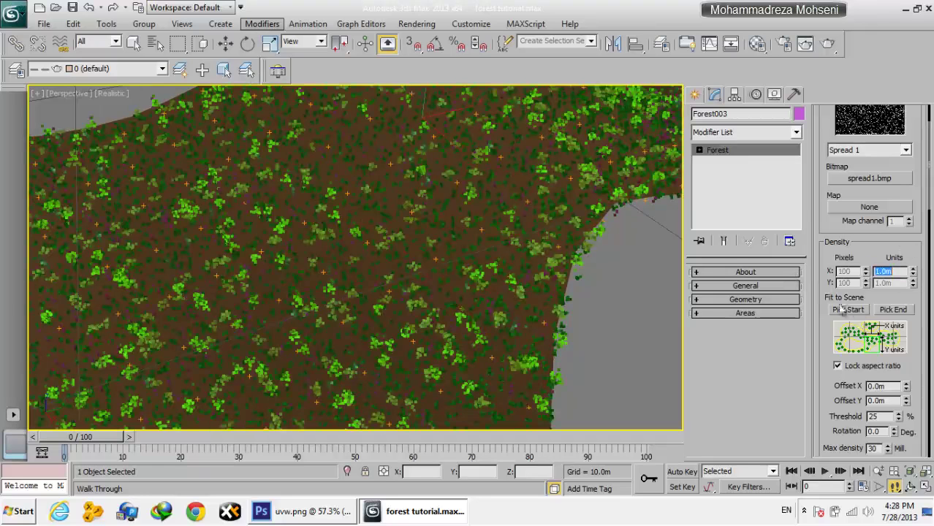
Step: Unlock the aspect ratio, stretch the map height to 2.83m, then relock it
{"action": "left_click", "coordinate": [838, 366]}
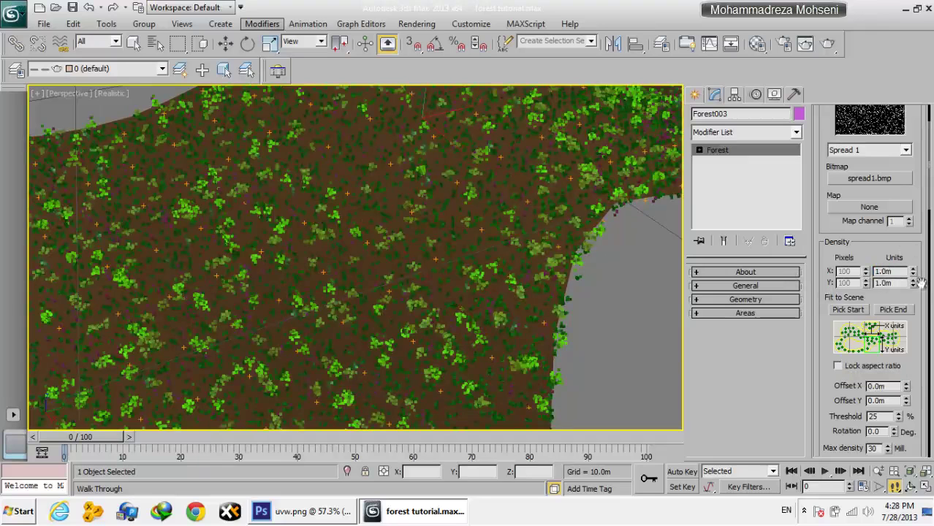
{"action": "left_click_drag", "start_coordinate": [913, 290], "coordinate": [931, 132]}
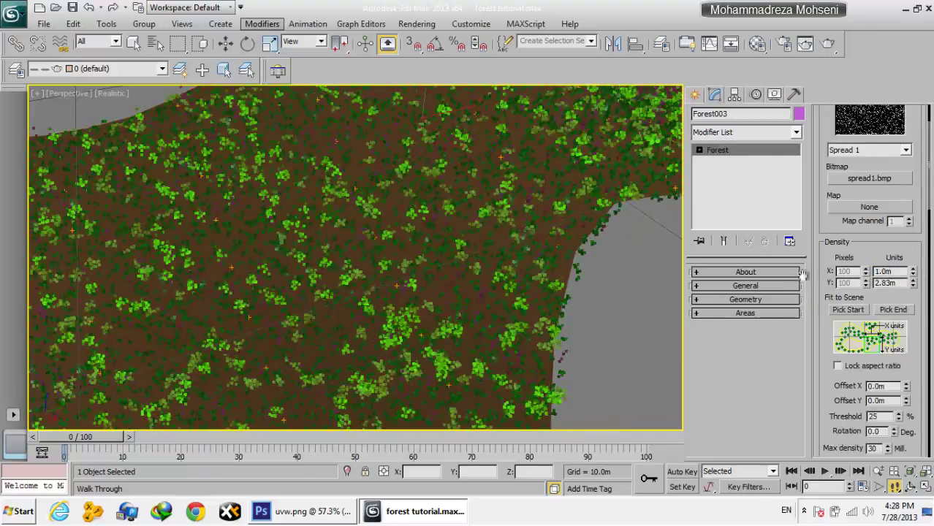
{"action": "left_click", "coordinate": [838, 366]}
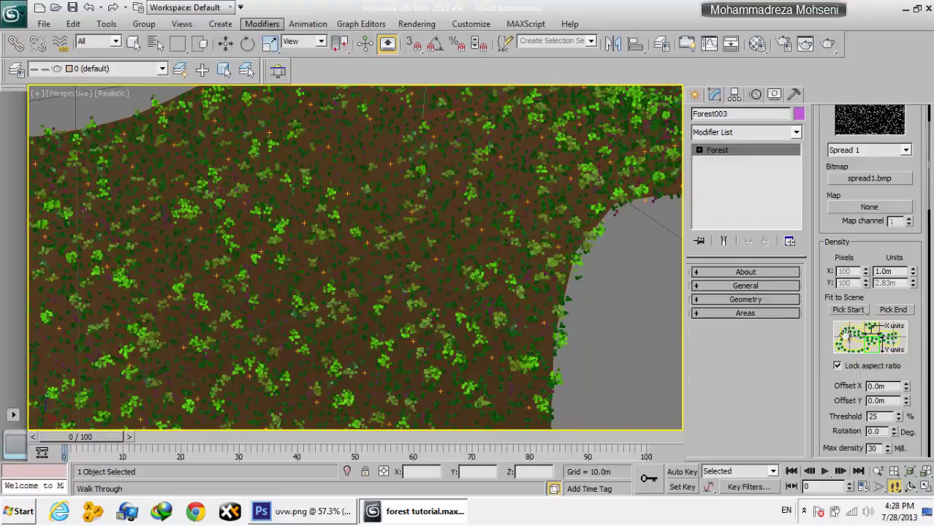
Step: Offset the distribution map to -1.52m in X and 0.77m in Y, then leave Walk Through
{"action": "left_click_drag", "start_coordinate": [820, 361], "coordinate": [810, 227]}
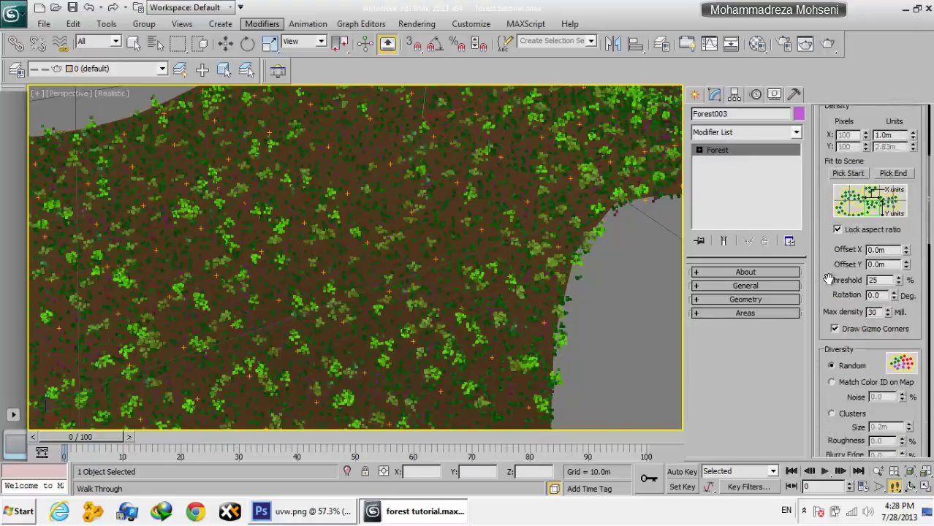
{"action": "left_click_drag", "start_coordinate": [829, 285], "coordinate": [854, 246]}
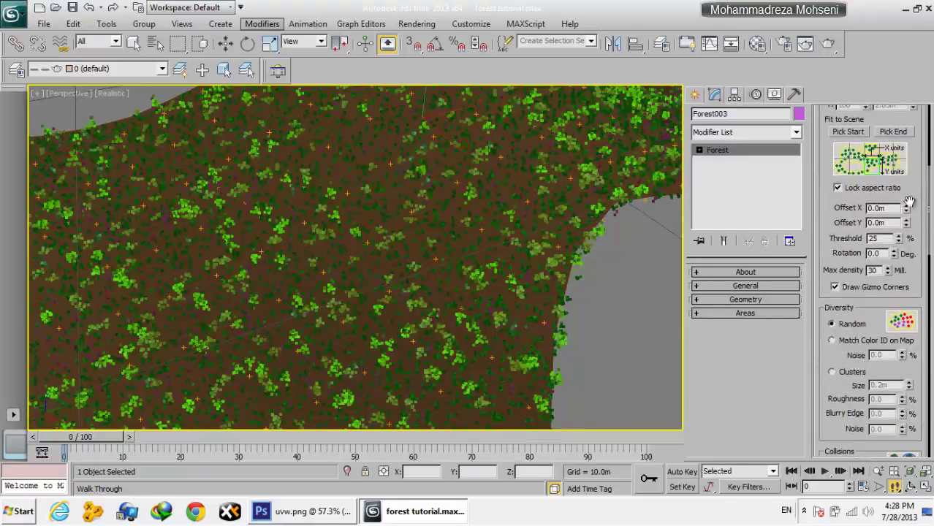
{"action": "mouse_move", "coordinate": [906, 208]}
{"action": "left_mouse_down"}
{"action": "mouse_move", "coordinate": [906, 153]}
{"action": "mouse_move", "coordinate": [932, 291]}
{"action": "left_mouse_up"}
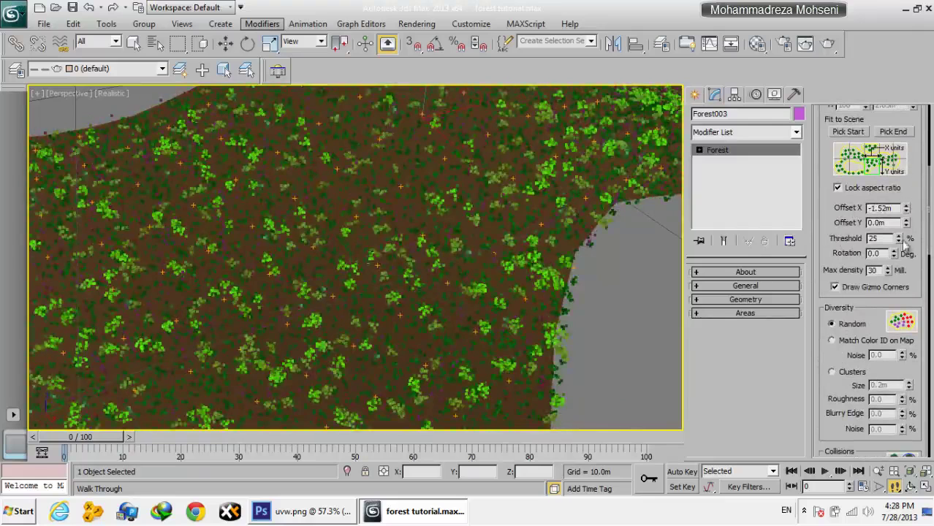
{"action": "mouse_move", "coordinate": [905, 222]}
{"action": "left_mouse_down"}
{"action": "mouse_move", "coordinate": [893, 56]}
{"action": "mouse_move", "coordinate": [881, 180]}
{"action": "left_mouse_up"}
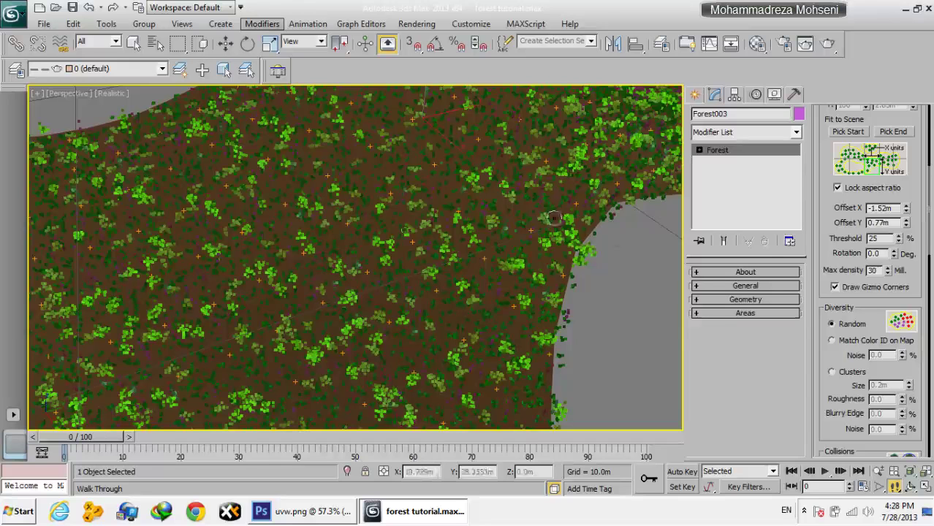
{"action": "right_click", "coordinate": [504, 238]}
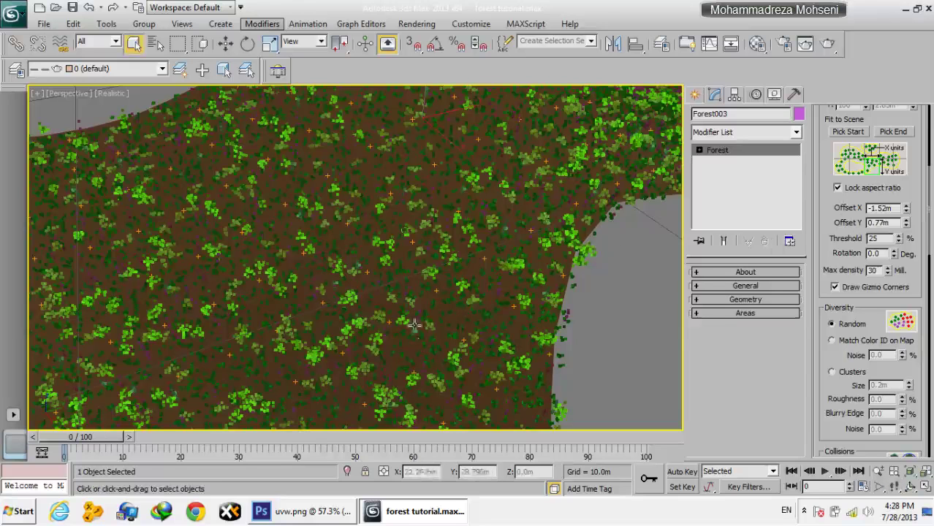
Step: Test distribution map widths of 10m and 5m, ending back at 1.0m
{"action": "scroll", "coordinate": [848, 219], "scroll_direction": "up", "scroll_amount": 5}
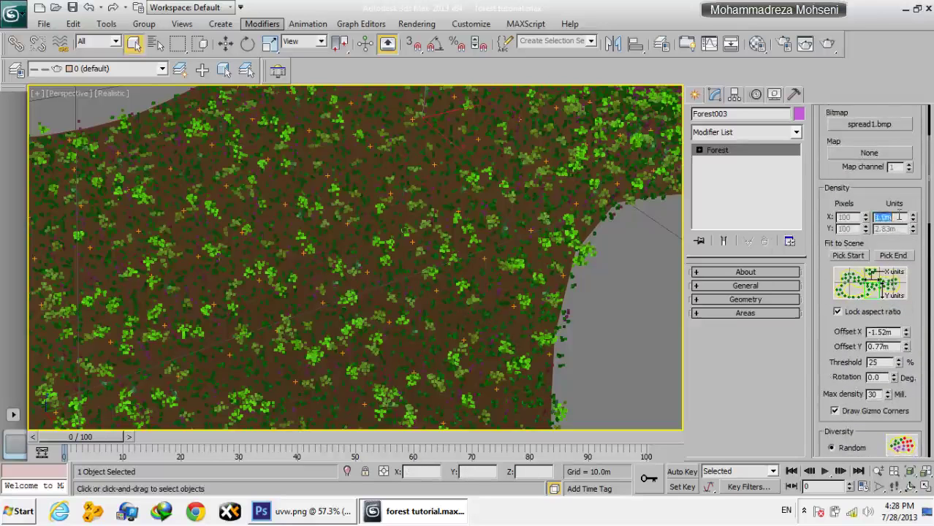
{"action": "type", "text": "0"}
{"action": "key", "text": "Return"}
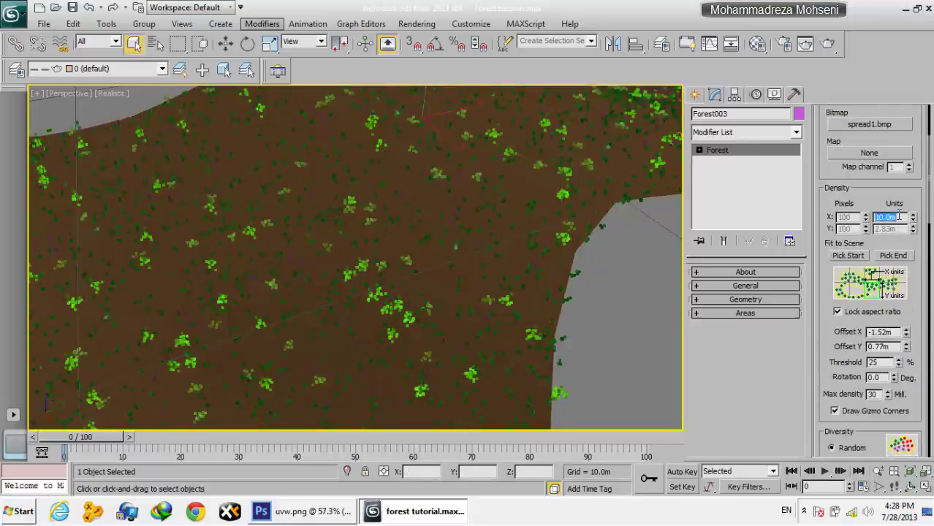
{"action": "type", "text": "5"}
{"action": "key", "text": "Return"}
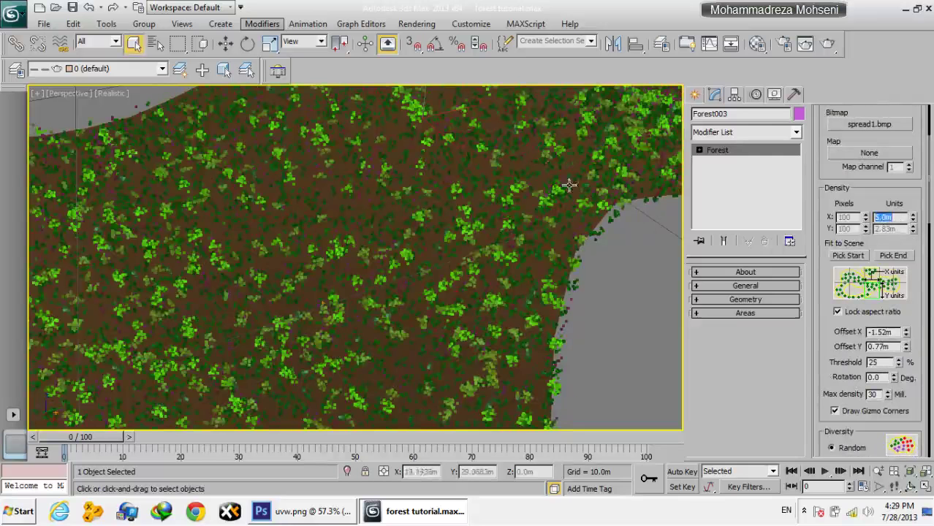
{"action": "middle_click_drag", "start_coordinate": [567, 188], "coordinate": [532, 258], "text": "alt"}
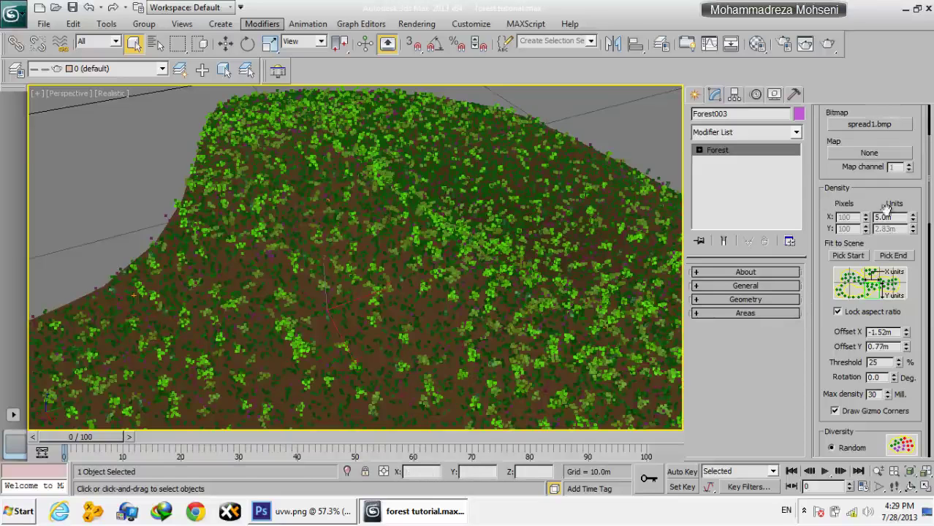
{"action": "type", "text": "5"}
{"action": "key", "text": "Return"}
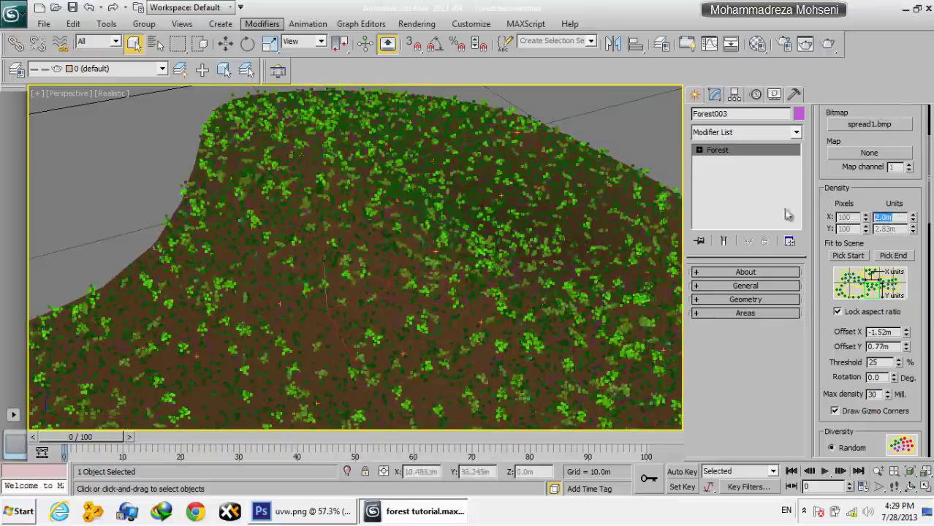
{"action": "type", "text": "1"}
{"action": "key", "text": "Return"}
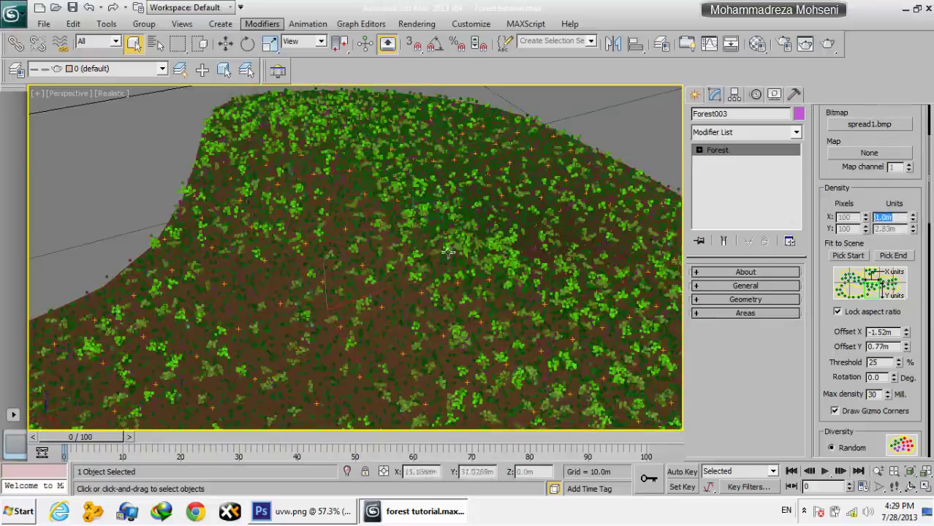
{"action": "middle_click_drag", "start_coordinate": [471, 295], "coordinate": [503, 217]}
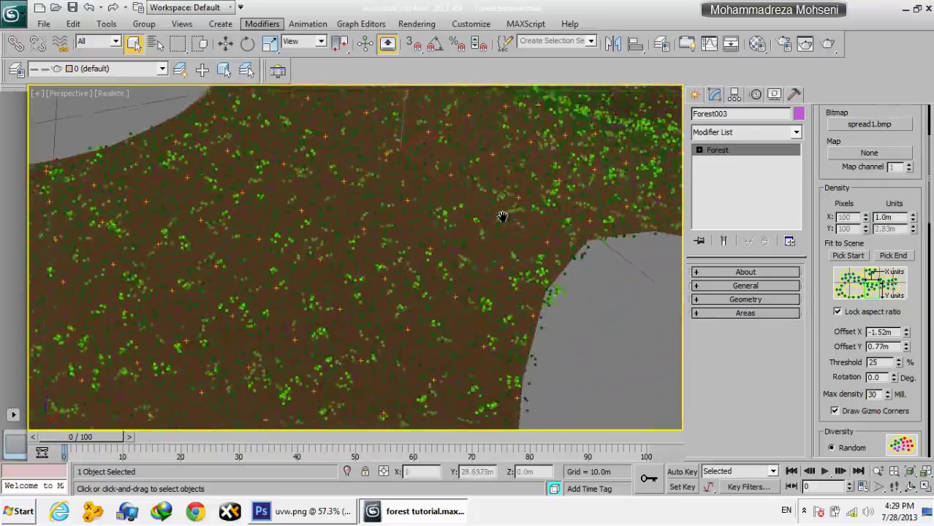
Step: Set the Threshold to 22, then spin it lower toward 11
{"action": "left_click_drag", "start_coordinate": [826, 354], "coordinate": [832, 252]}
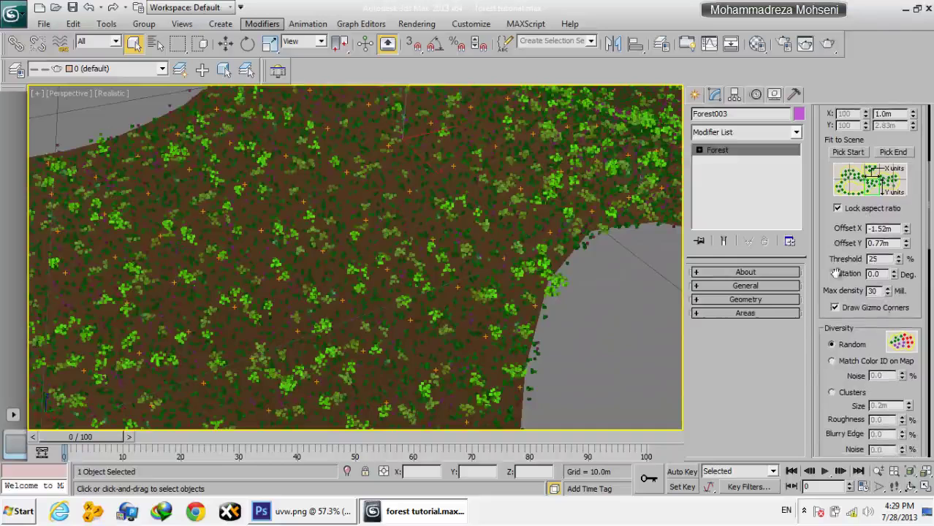
{"action": "double_click", "coordinate": [879, 259]}
{"action": "type", "text": "22"}
{"action": "key", "text": "Return"}
{"action": "mouse_move", "coordinate": [898, 260]}
{"action": "left_mouse_down"}
{"action": "mouse_move", "coordinate": [904, 291]}
{"action": "mouse_move", "coordinate": [905, 275]}
{"action": "left_mouse_up"}
{"action": "mouse_move", "coordinate": [846, 257]}
{"action": "left_mouse_down"}
{"action": "mouse_move", "coordinate": [827, 385]}
{"action": "mouse_move", "coordinate": [835, 389]}
{"action": "left_mouse_up"}
Step: Assign Checker Map #806 from the Material Editor as the forest's distribution map
{"action": "key", "text": "m"}
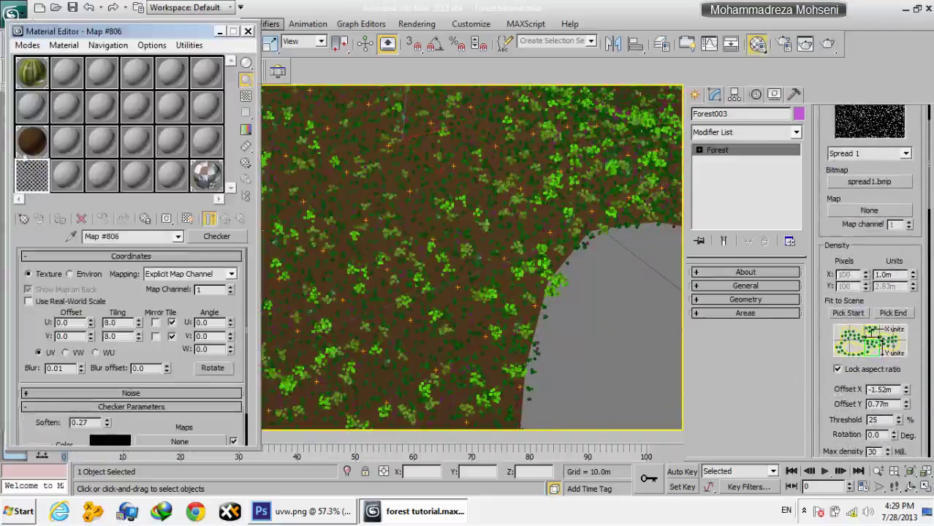
{"action": "left_click_drag", "start_coordinate": [880, 211], "coordinate": [873, 211]}
{"action": "left_click", "coordinate": [438, 290]}
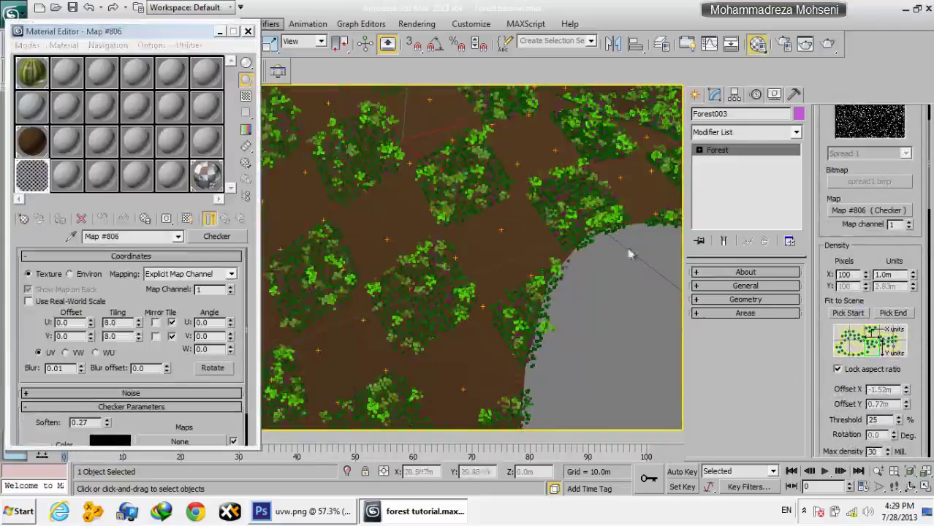
{"action": "double_click", "coordinate": [34, 170]}
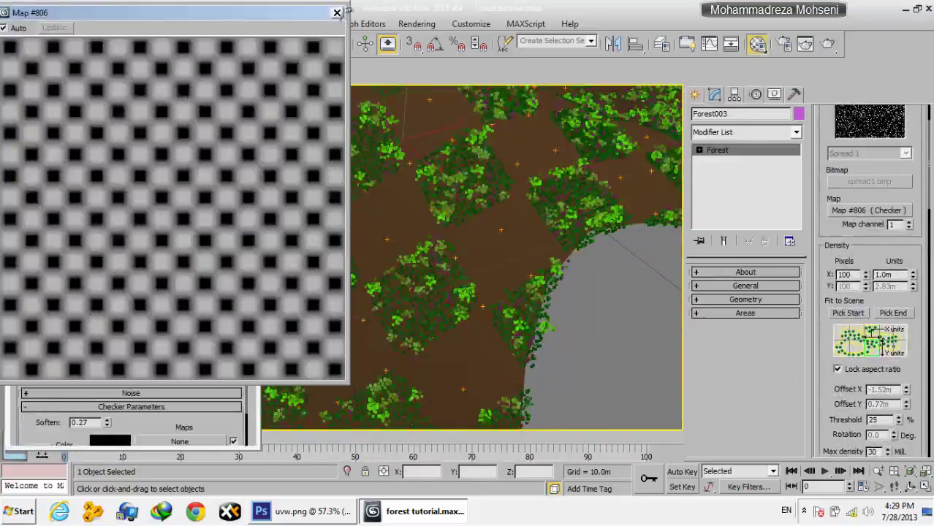
{"action": "left_click", "coordinate": [339, 13]}
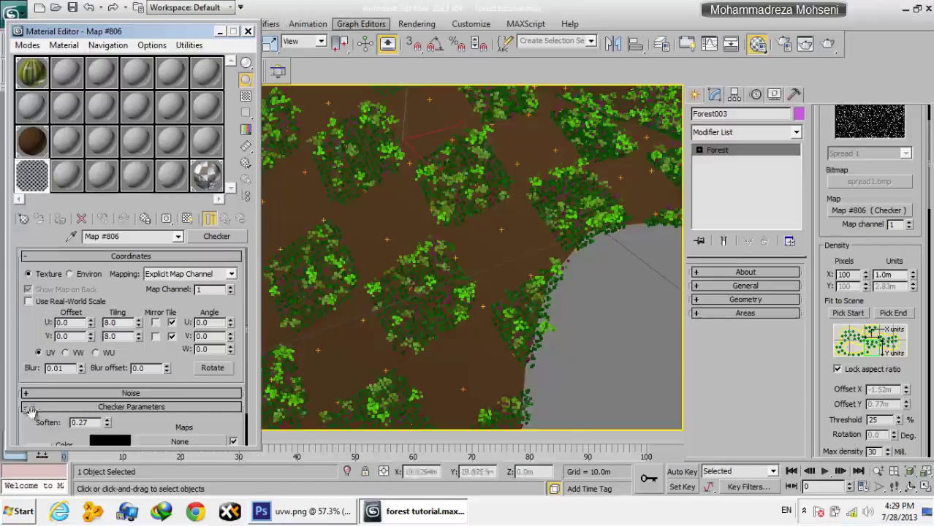
Step: Set the checker's Color 2 to pure white (255)
{"action": "scroll", "coordinate": [34, 267], "scroll_direction": "down", "scroll_amount": 2}
{"action": "left_click", "coordinate": [102, 424]}
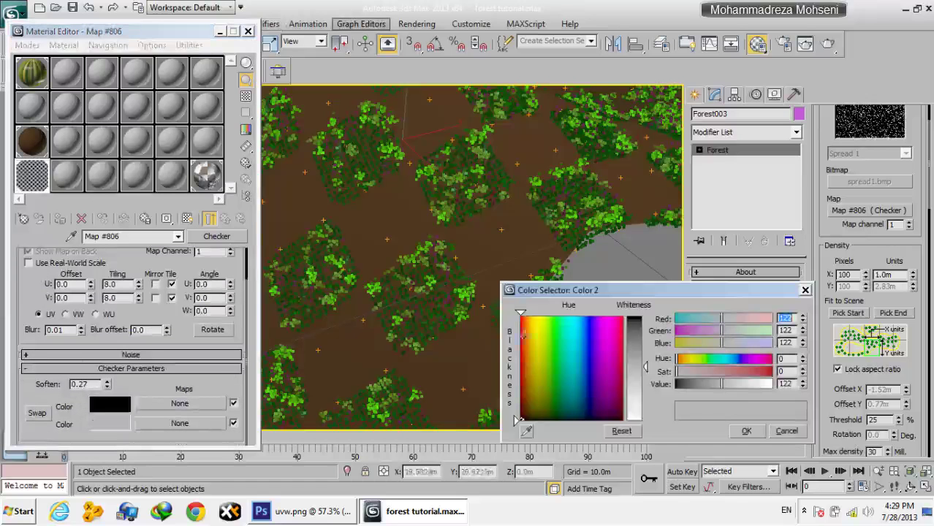
{"action": "left_click_drag", "start_coordinate": [631, 412], "coordinate": [633, 428]}
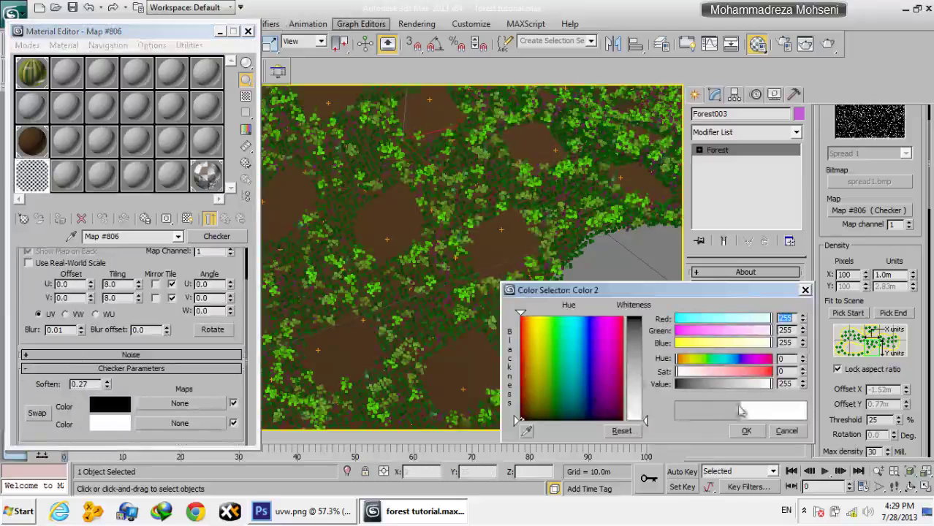
{"action": "left_click", "coordinate": [745, 431]}
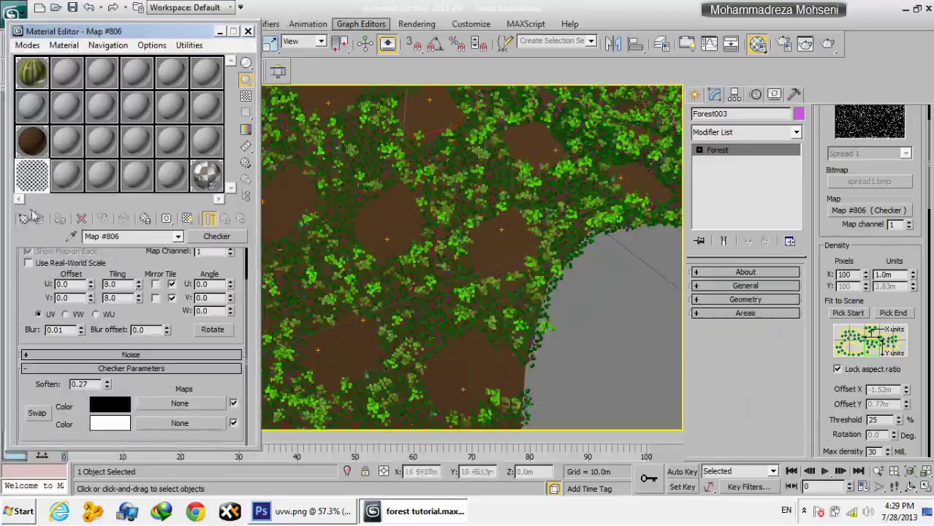
Step: Raise the Threshold to 21 and set Max density to 30
{"action": "scroll", "coordinate": [874, 378], "scroll_direction": "down", "scroll_amount": 2}
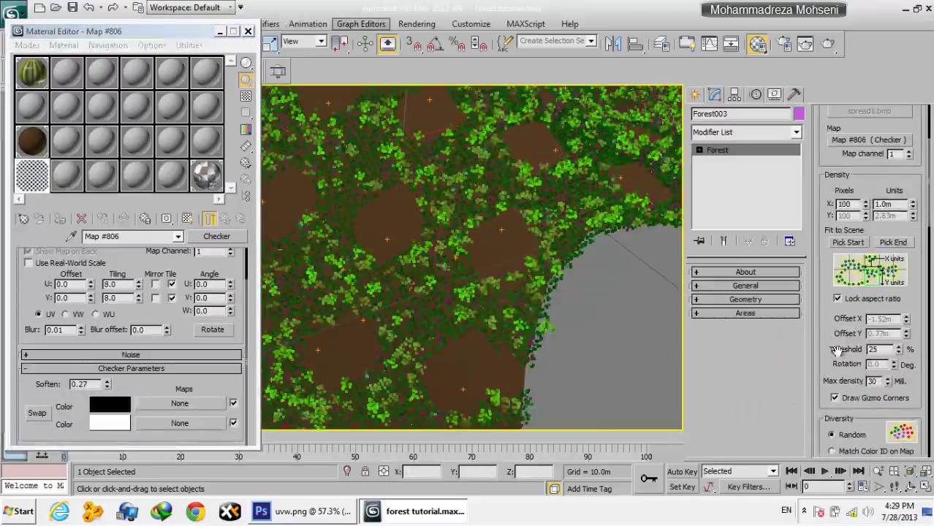
{"action": "mouse_move", "coordinate": [898, 353]}
{"action": "left_mouse_down"}
{"action": "mouse_move", "coordinate": [882, 244]}
{"action": "mouse_move", "coordinate": [880, 426]}
{"action": "left_mouse_up"}
{"action": "mouse_move", "coordinate": [880, 265]}
{"action": "left_mouse_down"}
{"action": "mouse_move", "coordinate": [877, 377]}
{"action": "mouse_move", "coordinate": [872, 334]}
{"action": "left_mouse_up"}
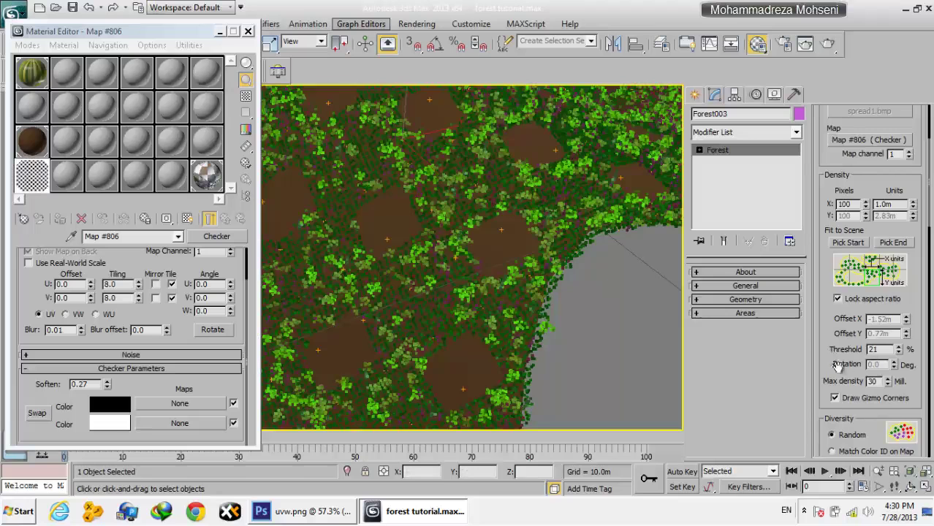
{"action": "scroll", "coordinate": [838, 367], "scroll_direction": "down", "scroll_amount": 2}
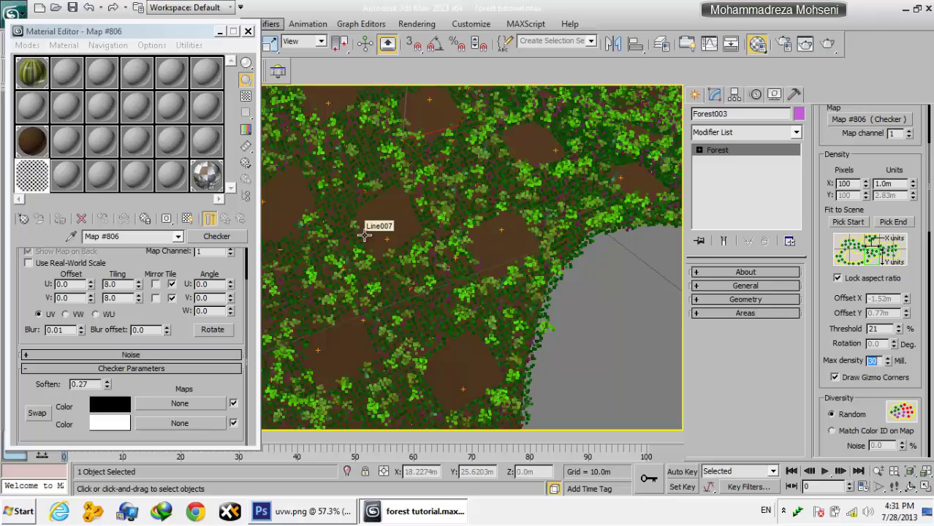
{"action": "type", "text": "0"}
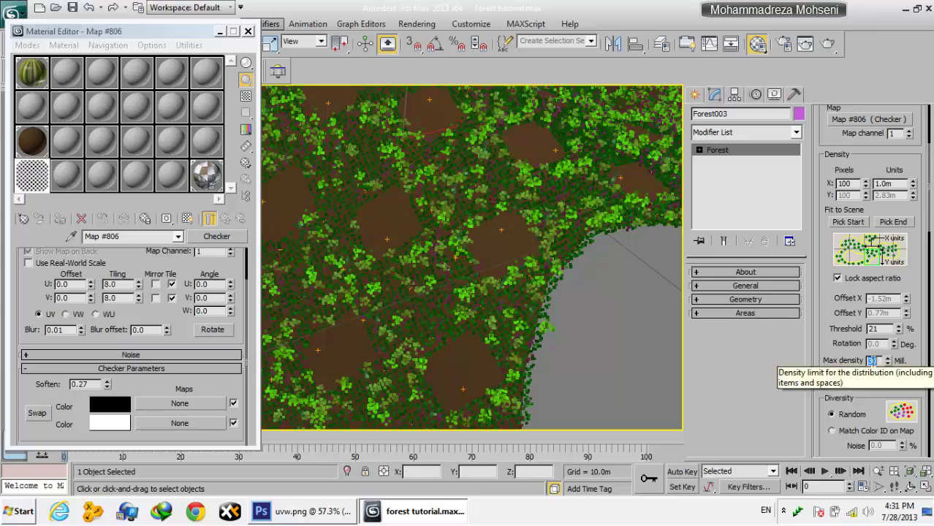
{"action": "key", "text": "Return"}
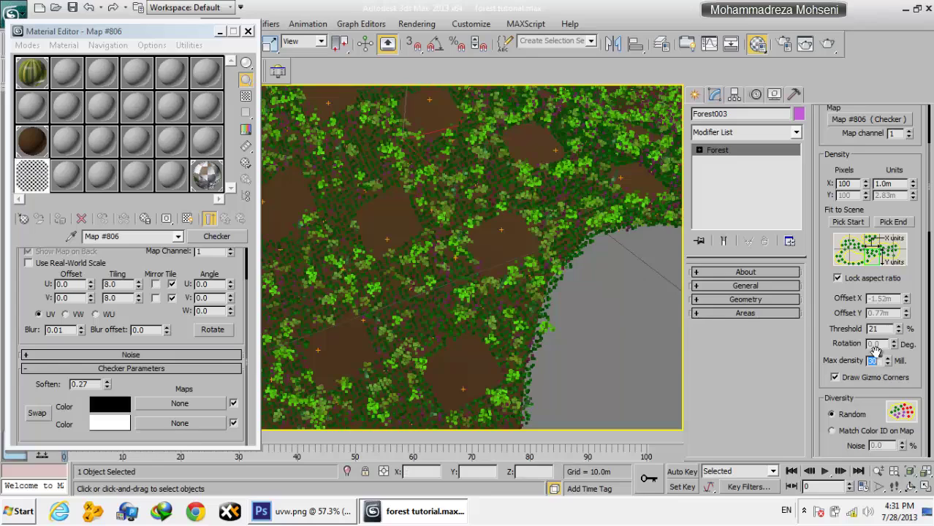
Step: Close the Material Editor and move the view back to show the whole forested surface
{"action": "left_click", "coordinate": [248, 32]}
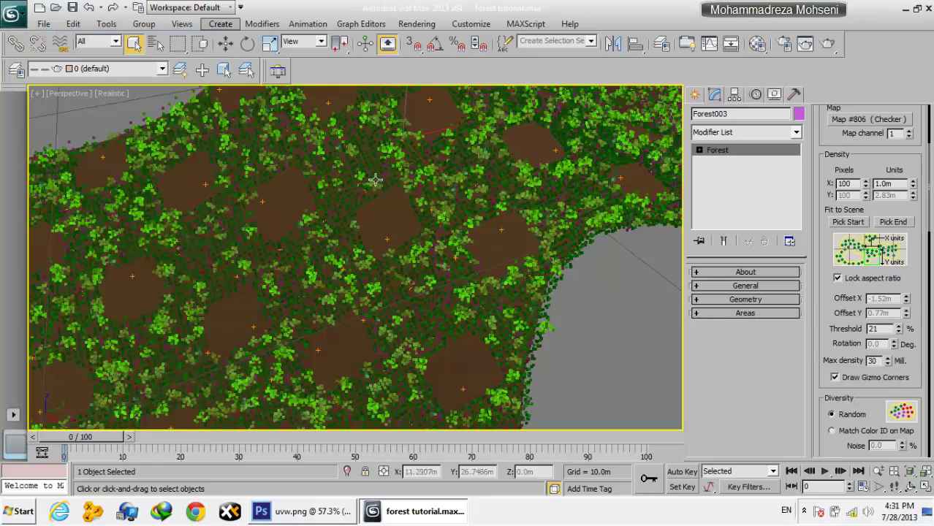
{"action": "mouse_move", "coordinate": [502, 212]}
{"action": "middle_mouse_down", "text": "alt"}
{"action": "mouse_move", "coordinate": [448, 283]}
{"action": "mouse_move", "coordinate": [476, 250]}
{"action": "middle_mouse_up", "text": "alt"}
{"action": "key", "text": "Up"}
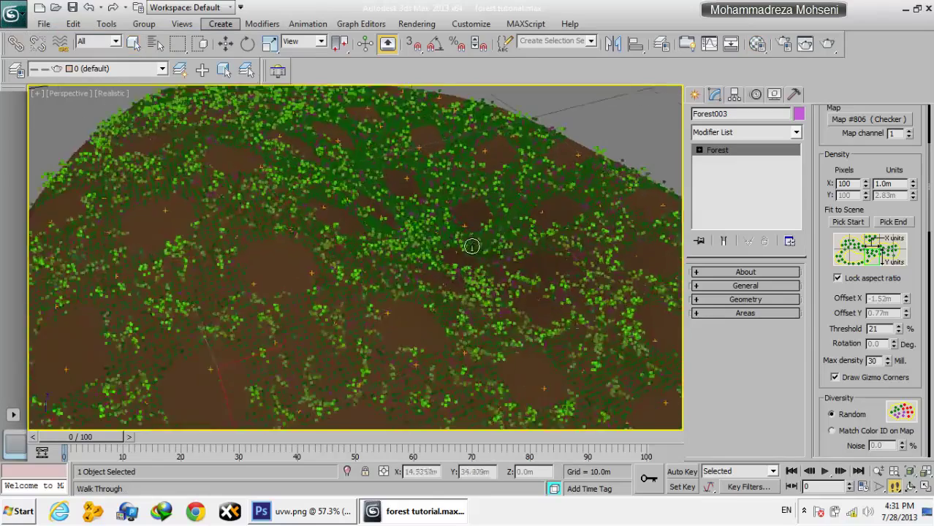
{"action": "left_click_drag", "start_coordinate": [474, 246], "coordinate": [401, 251]}
{"action": "key", "text": "Down"}
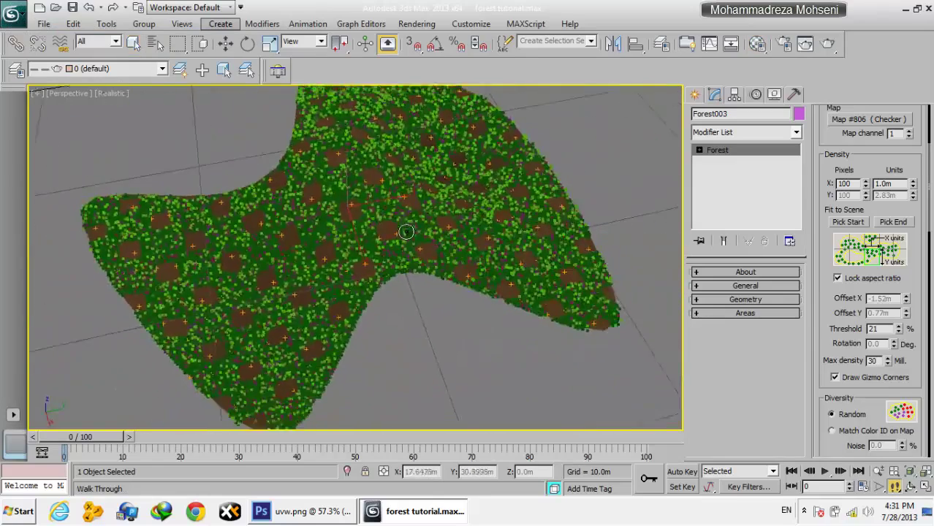
{"action": "key", "text": "Down"}
{"action": "key", "text": "Down"}
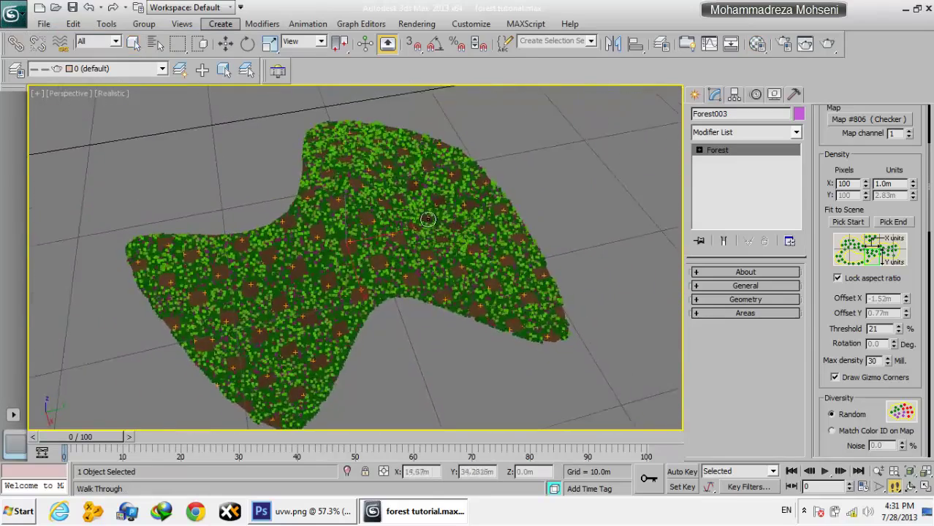
{"action": "left_click_drag", "start_coordinate": [410, 314], "coordinate": [427, 298]}
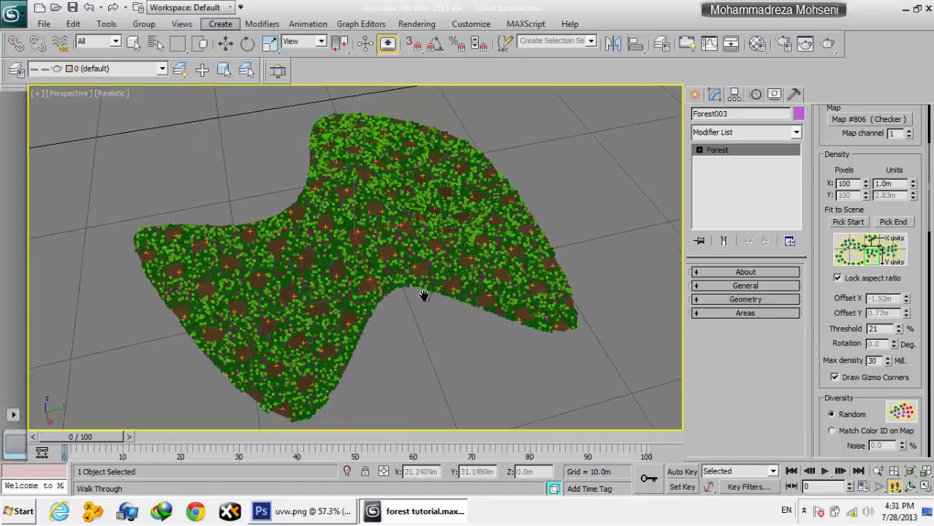
{"action": "key", "text": "Escape"}
Step: Select the surface Line007, then reselect Forest003
{"action": "left_click", "coordinate": [427, 332]}
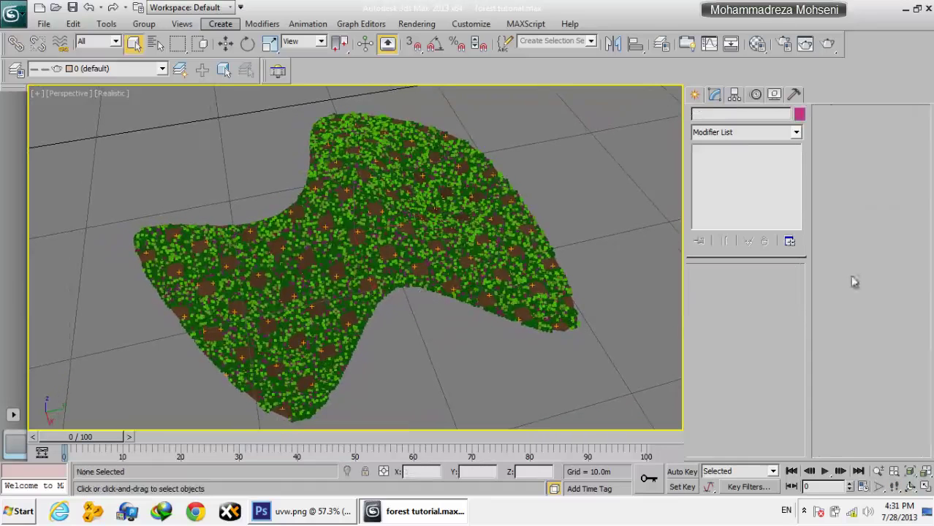
{"action": "left_click", "coordinate": [512, 228]}
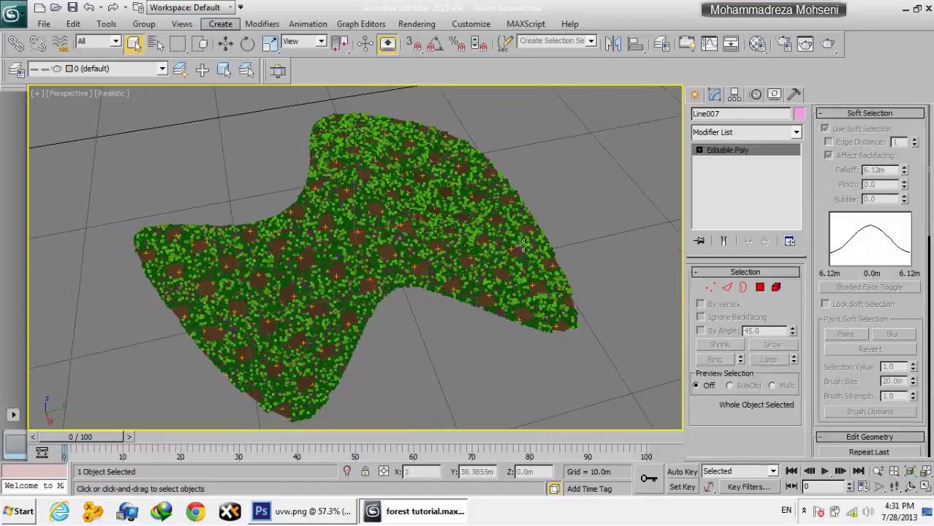
{"action": "left_click", "coordinate": [453, 283]}
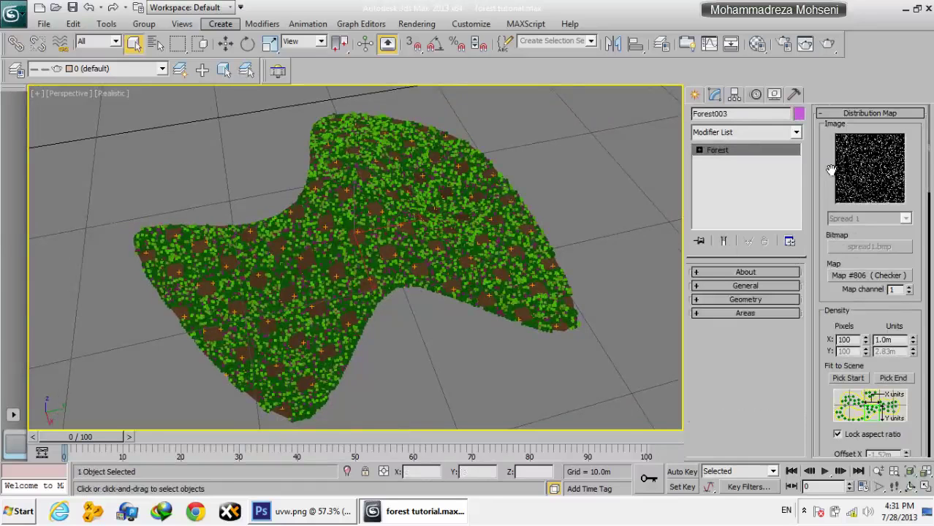
Step: Clear the checker from the Forest Map slot and reopen the Material Editor, moved higher
{"action": "right_click", "coordinate": [852, 276]}
{"action": "left_click", "coordinate": [881, 337]}
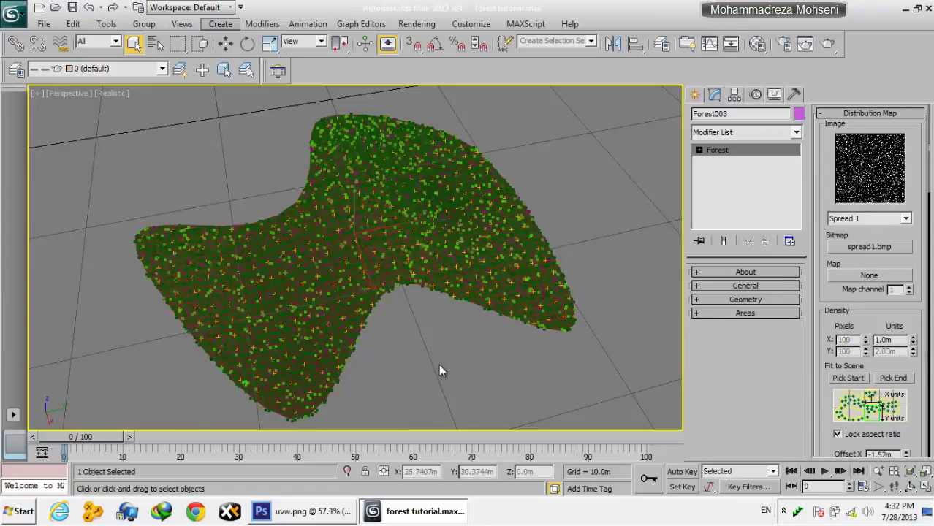
{"action": "key", "text": "m"}
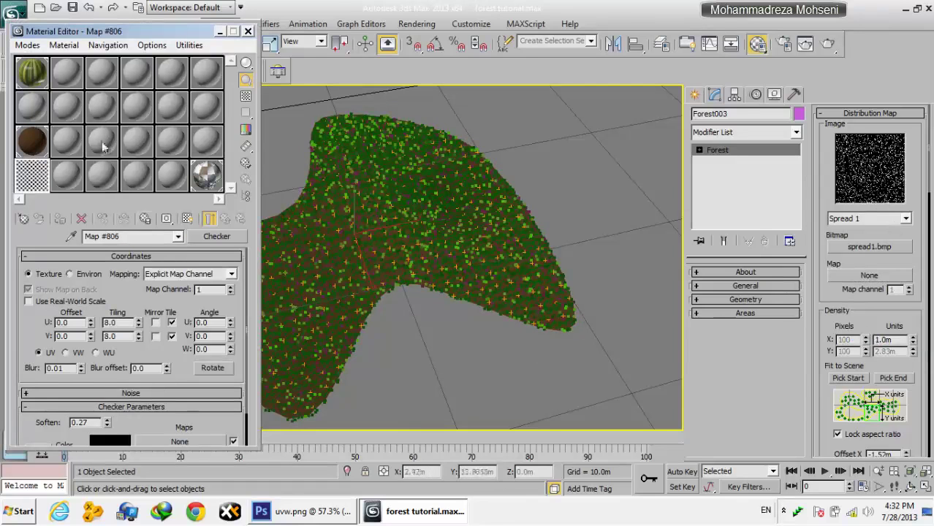
{"action": "left_click_drag", "start_coordinate": [117, 34], "coordinate": [101, 209]}
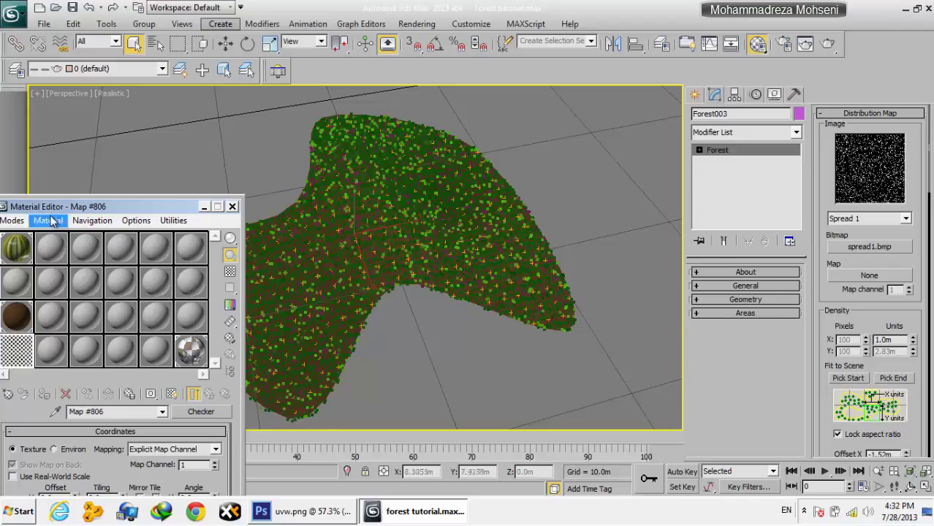
{"action": "left_click_drag", "start_coordinate": [44, 206], "coordinate": [53, 204]}
{"action": "left_click_drag", "start_coordinate": [114, 205], "coordinate": [129, 69]}
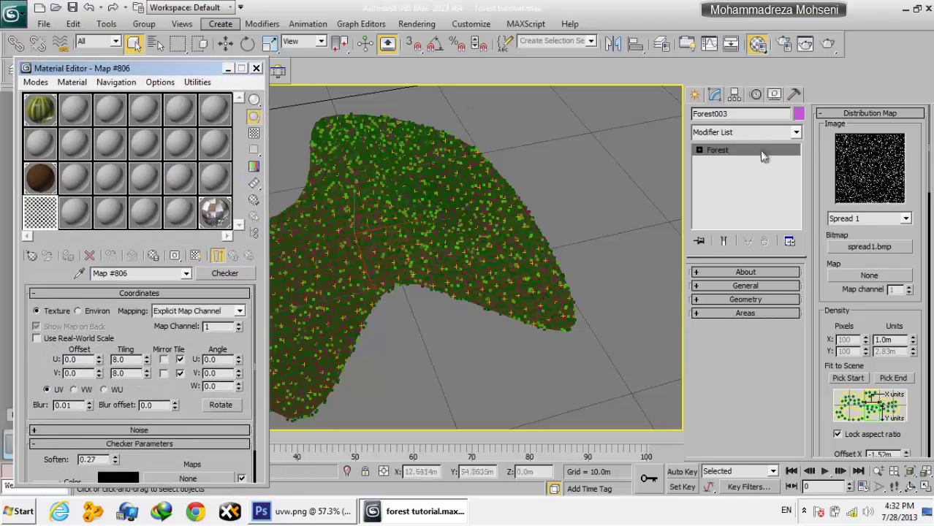
{"action": "left_click", "coordinate": [738, 132]}
Step: Add Unwrap UVW to Line007, select all its polygons and open the UV editor
{"action": "left_click", "coordinate": [491, 244]}
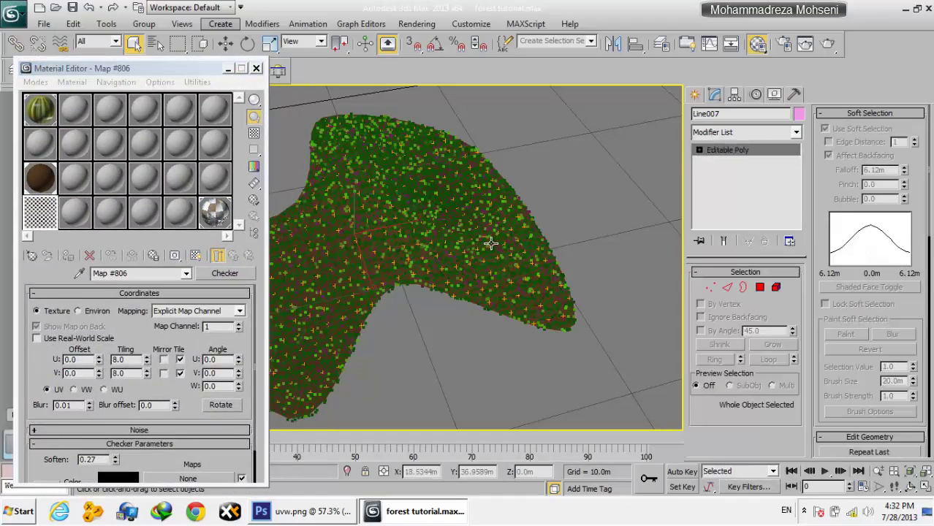
{"action": "left_click", "coordinate": [737, 132]}
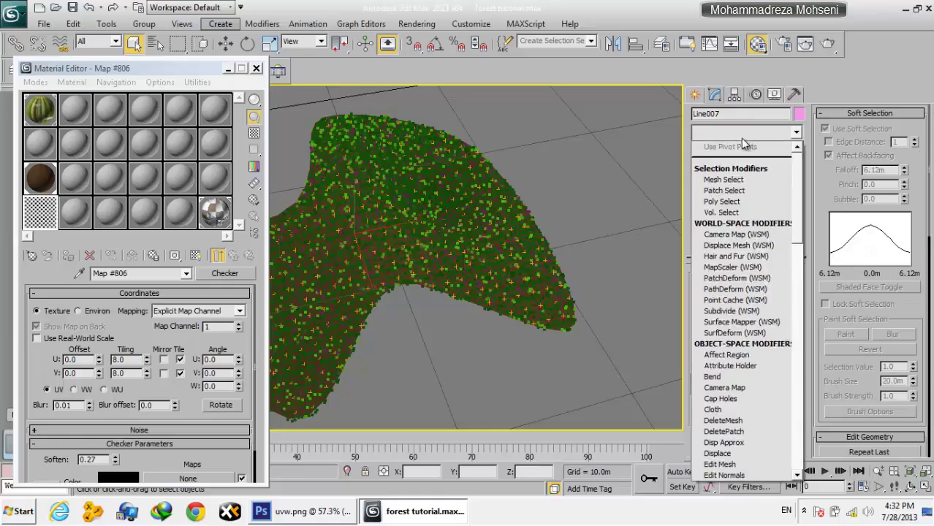
{"action": "key", "text": "u"}
{"action": "left_click", "coordinate": [744, 344]}
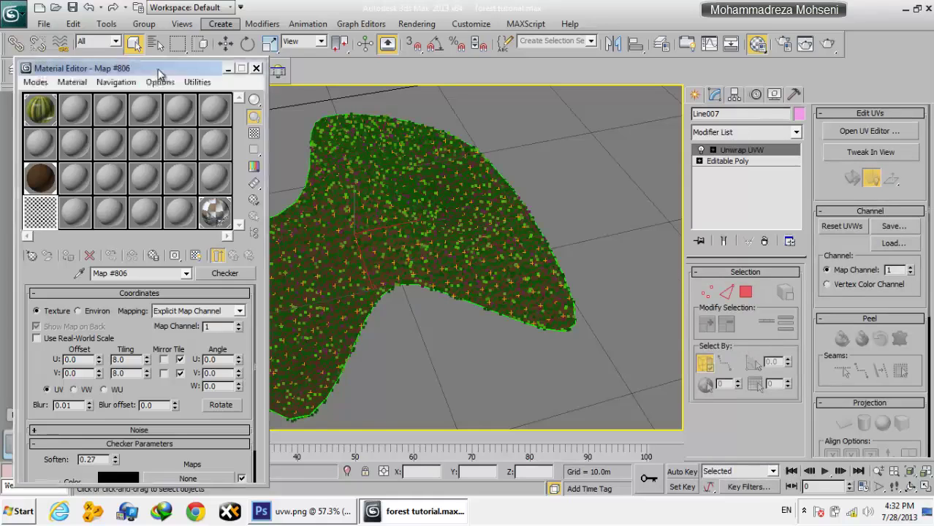
{"action": "left_click_drag", "start_coordinate": [158, 73], "coordinate": [176, 274]}
{"action": "left_click", "coordinate": [746, 291]}
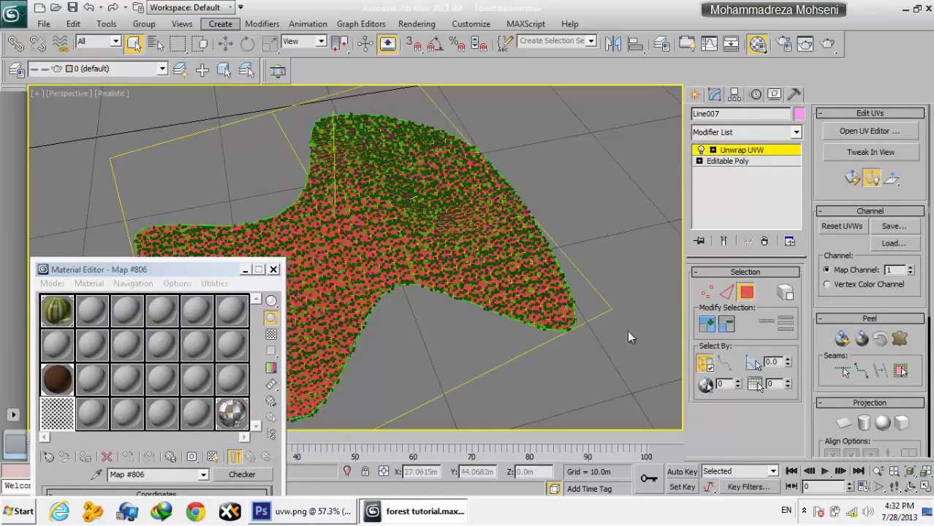
{"action": "left_click", "coordinate": [396, 271]}
{"action": "key", "text": "ctrl+a"}
{"action": "left_click", "coordinate": [869, 131]}
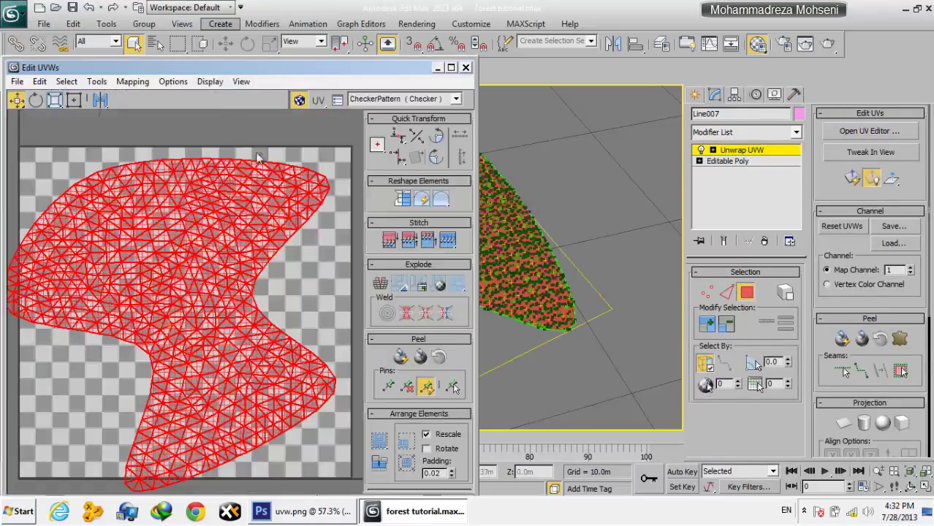
Step: Pack the UVs with Rescale Clusters on, then open Render UVW Template settings
{"action": "left_click_drag", "start_coordinate": [189, 73], "coordinate": [540, 18]}
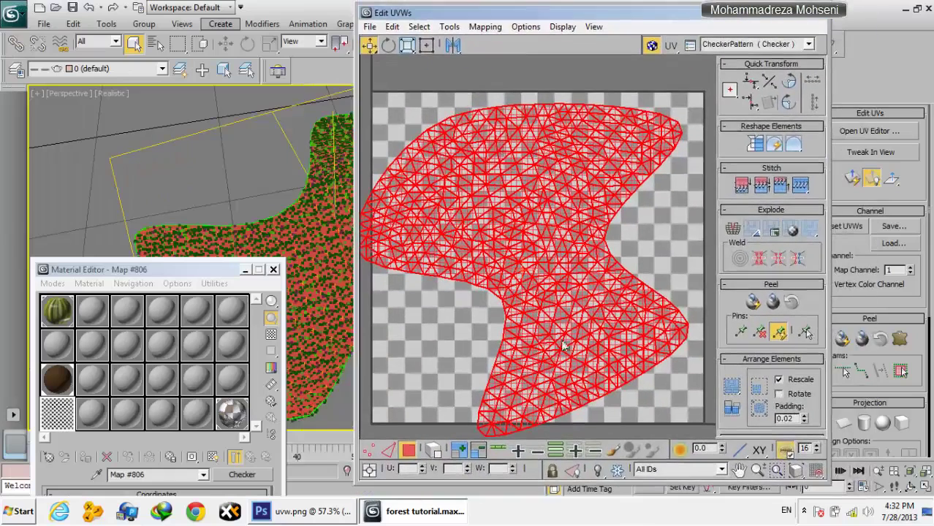
{"action": "left_click", "coordinate": [419, 26]}
{"action": "mouse_move", "coordinate": [448, 26]}
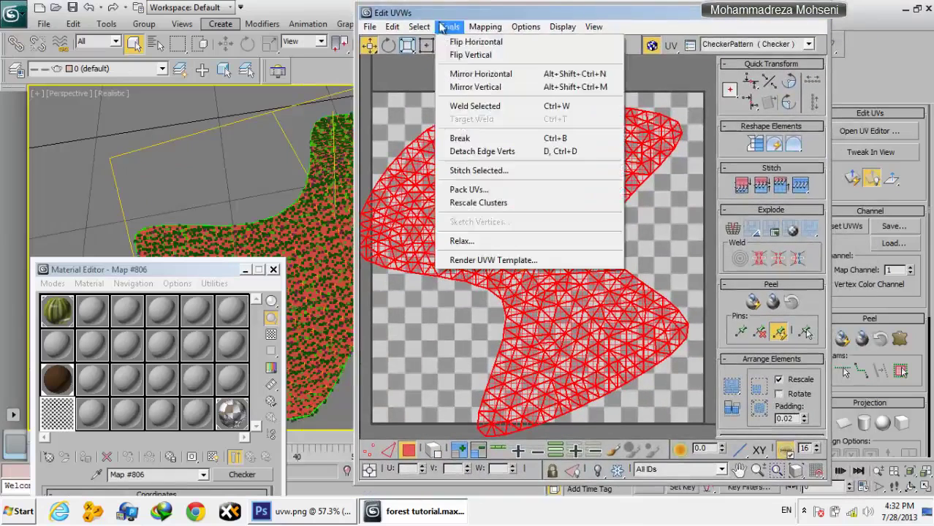
{"action": "left_click", "coordinate": [464, 189]}
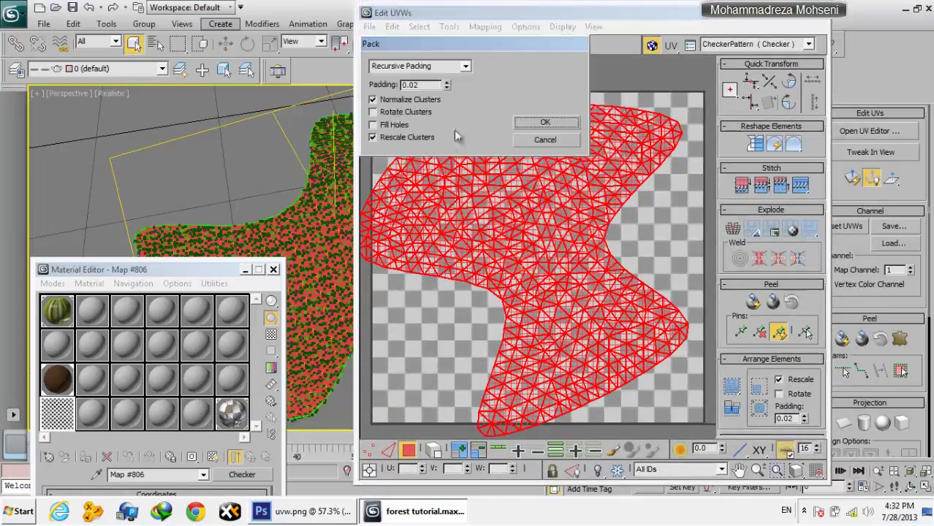
{"action": "left_click", "coordinate": [546, 125]}
{"action": "left_click", "coordinate": [449, 26]}
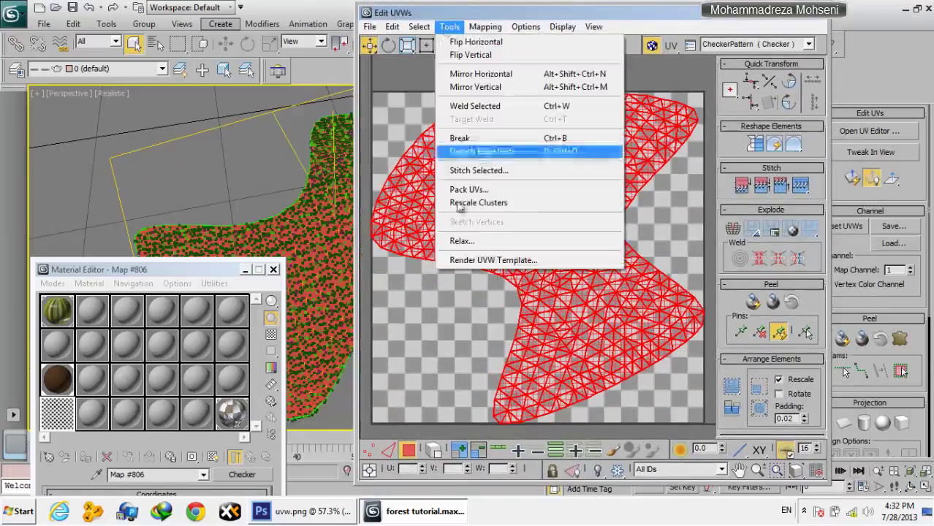
{"action": "left_click", "coordinate": [463, 263]}
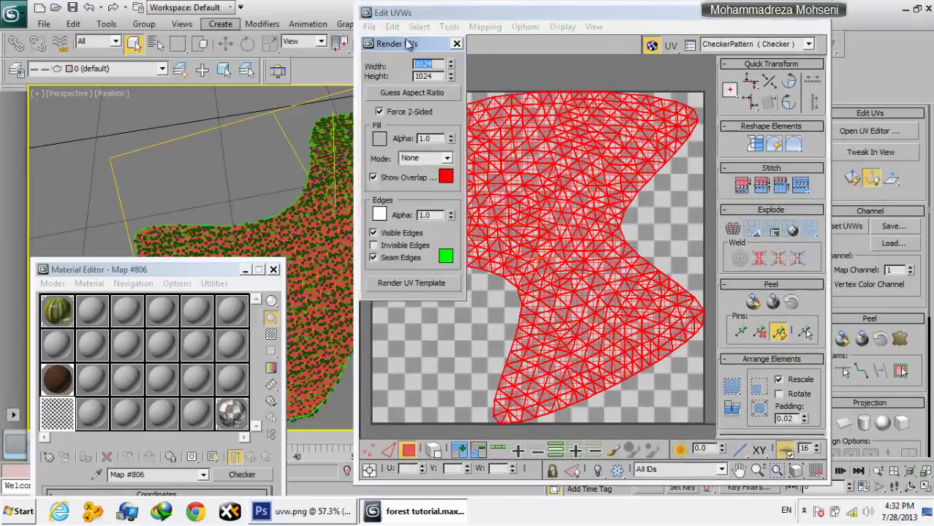
Step: Turn off Visible and Seam Edges and set the fill colour to white
{"action": "left_click_drag", "start_coordinate": [408, 44], "coordinate": [281, 27]}
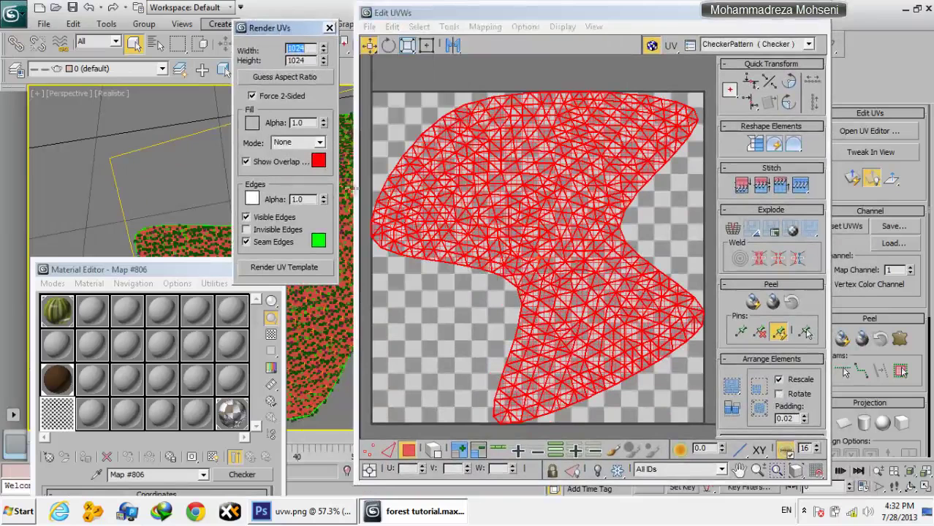
{"action": "left_click", "coordinate": [577, 92]}
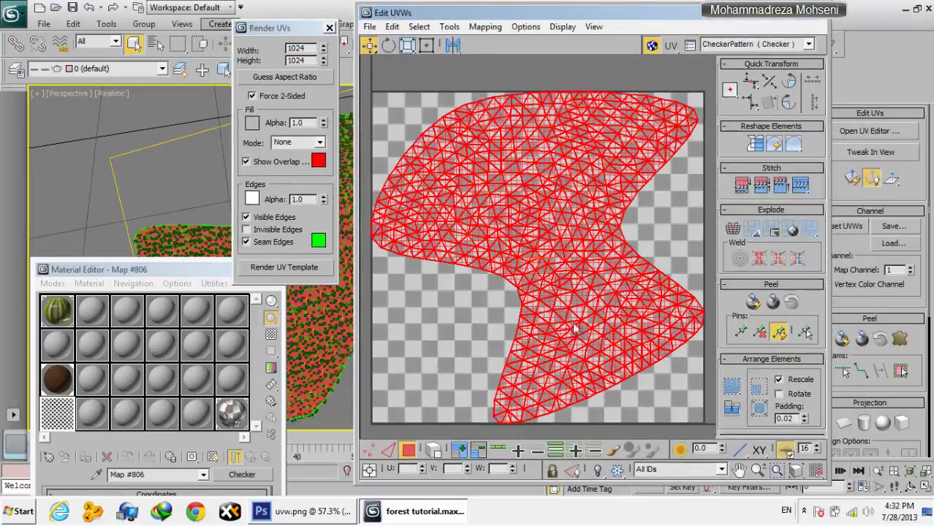
{"action": "left_click", "coordinate": [246, 241]}
{"action": "left_click", "coordinate": [246, 217]}
{"action": "left_click", "coordinate": [251, 122]}
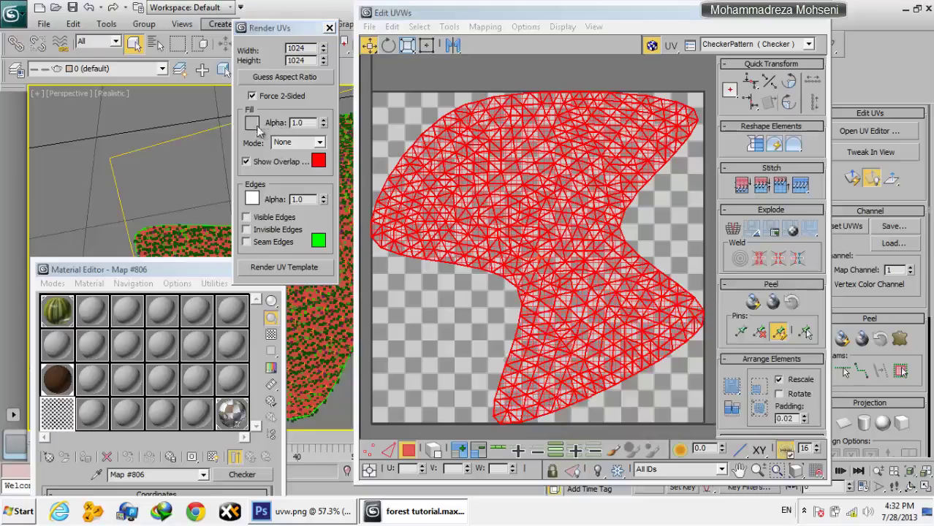
{"action": "left_click_drag", "start_coordinate": [636, 380], "coordinate": [635, 421]}
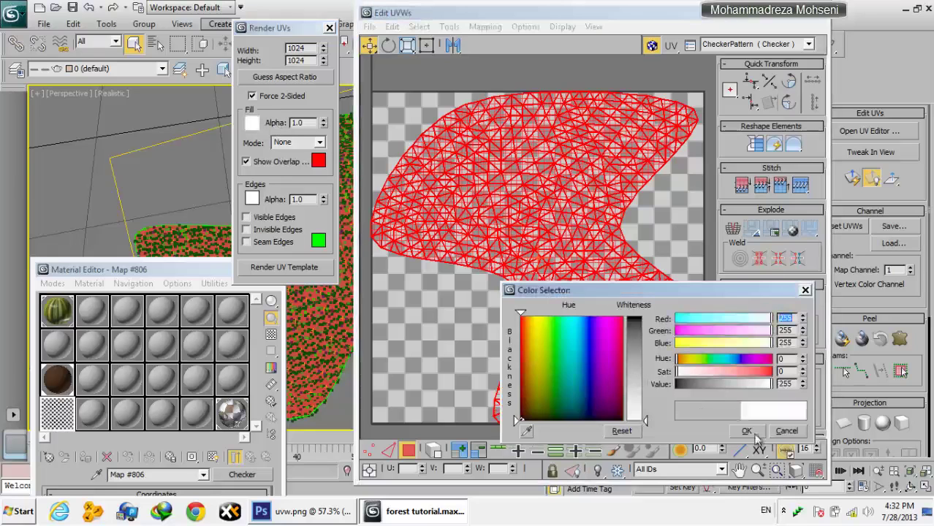
{"action": "left_click", "coordinate": [746, 431]}
Step: Set fill mode to Solid, turn off Show Overlap, and render the 1024×1024 UV template
{"action": "left_click", "coordinate": [310, 143]}
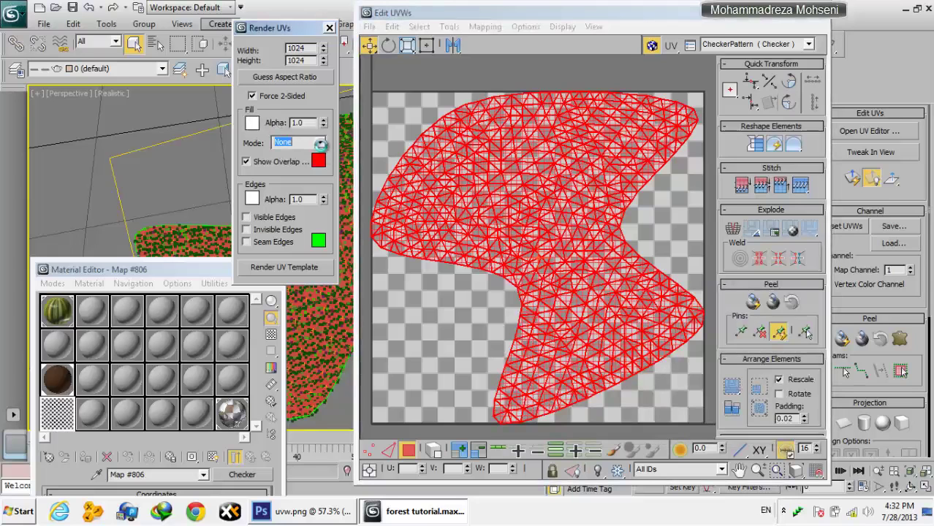
{"action": "left_click", "coordinate": [320, 143]}
{"action": "left_click", "coordinate": [319, 143]}
{"action": "left_click", "coordinate": [319, 142]}
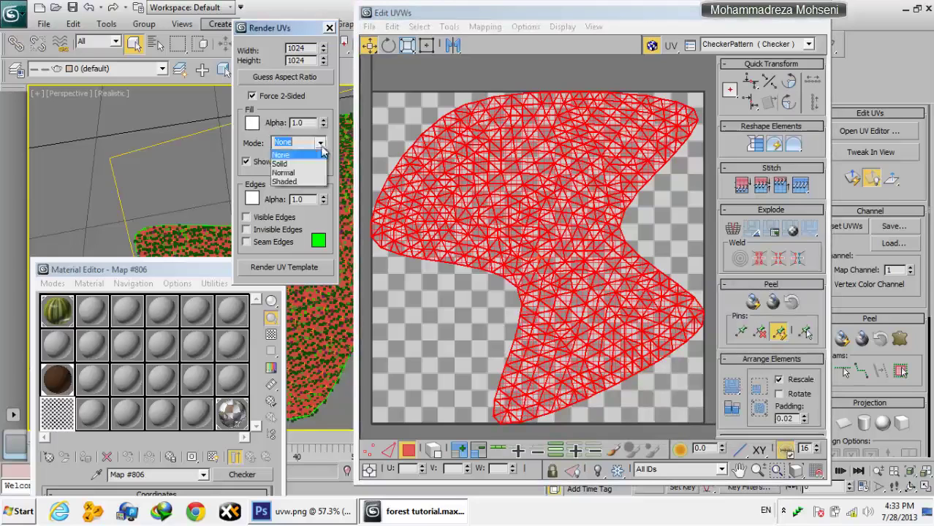
{"action": "left_click", "coordinate": [306, 167]}
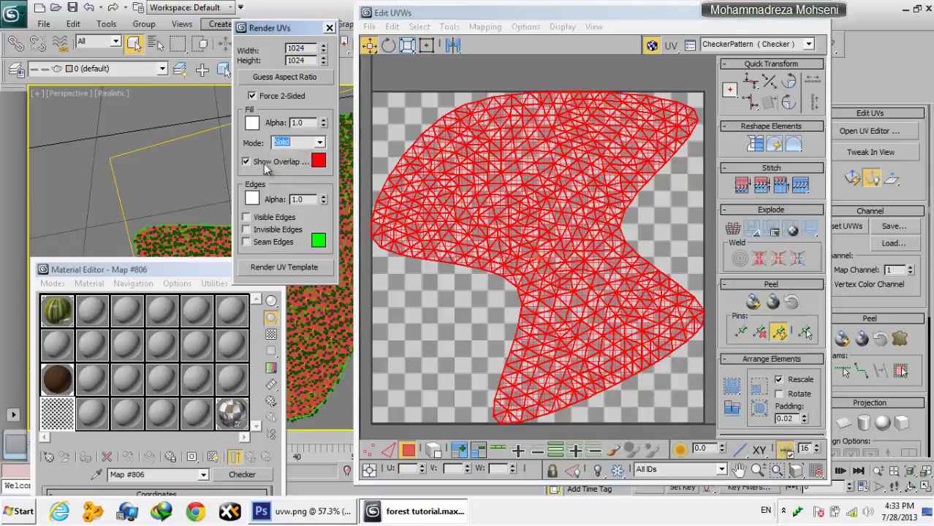
{"action": "left_click", "coordinate": [297, 268]}
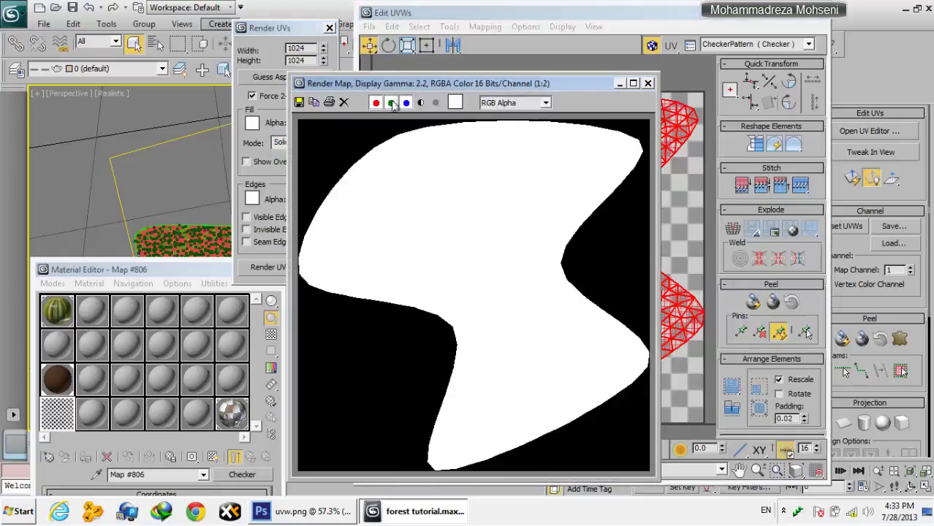
Step: Move the rendered template aside and close the UV editor and render settings windows
{"action": "left_click_drag", "start_coordinate": [395, 88], "coordinate": [487, 27]}
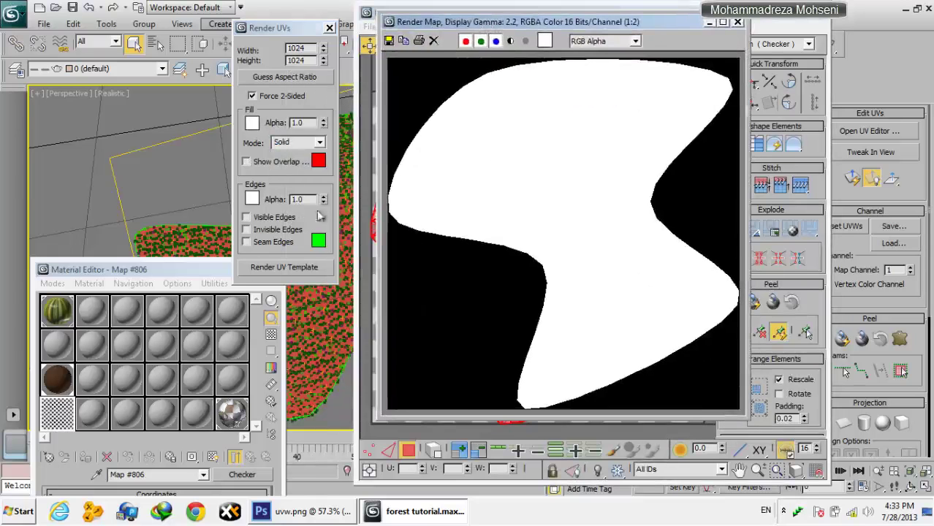
{"action": "left_click", "coordinate": [321, 217]}
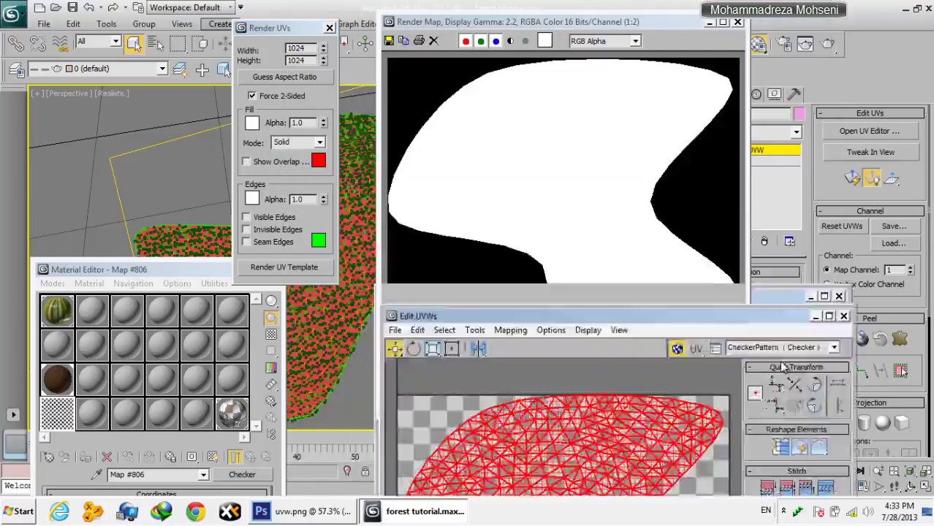
{"action": "left_click_drag", "start_coordinate": [746, 13], "coordinate": [619, 126]}
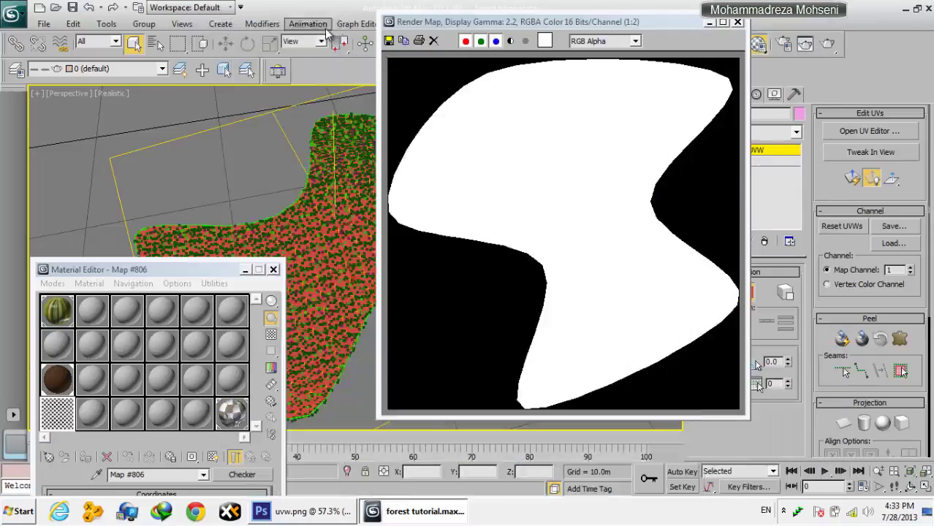
{"action": "left_click", "coordinate": [328, 30]}
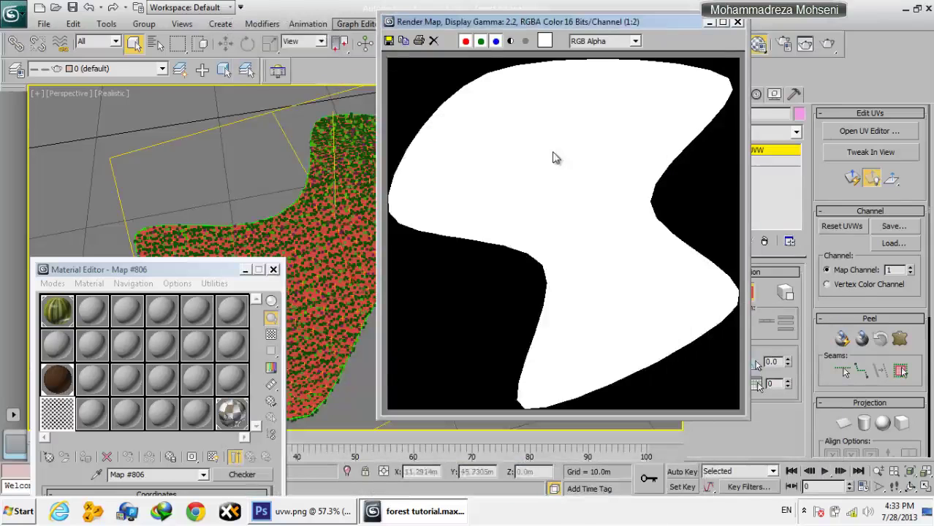
Step: Save the rendered UV template as PNG over uvw.png, then close the render window
{"action": "left_click", "coordinate": [389, 40]}
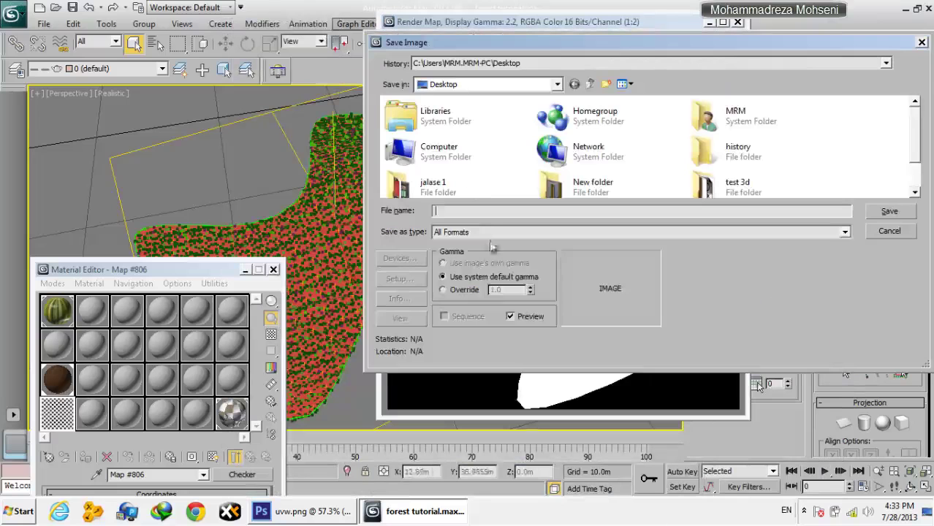
{"action": "left_click", "coordinate": [481, 232]}
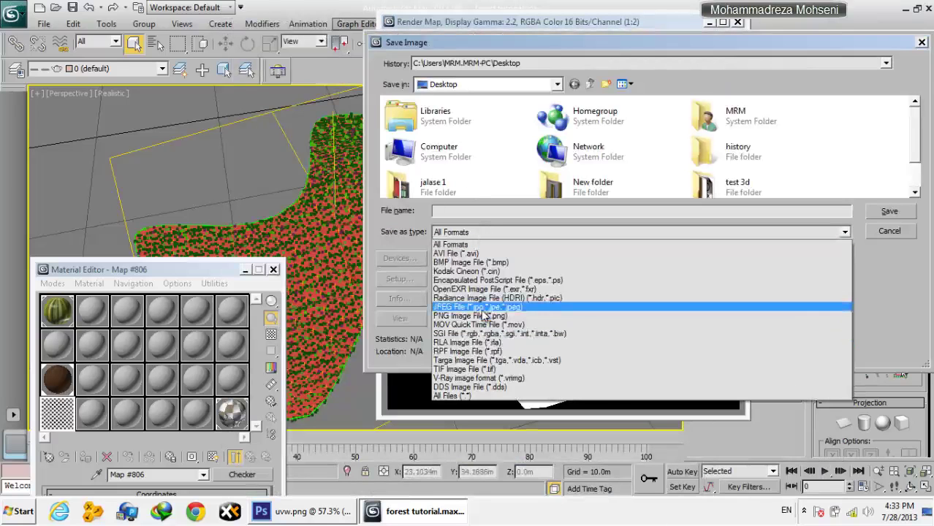
{"action": "left_click", "coordinate": [485, 315]}
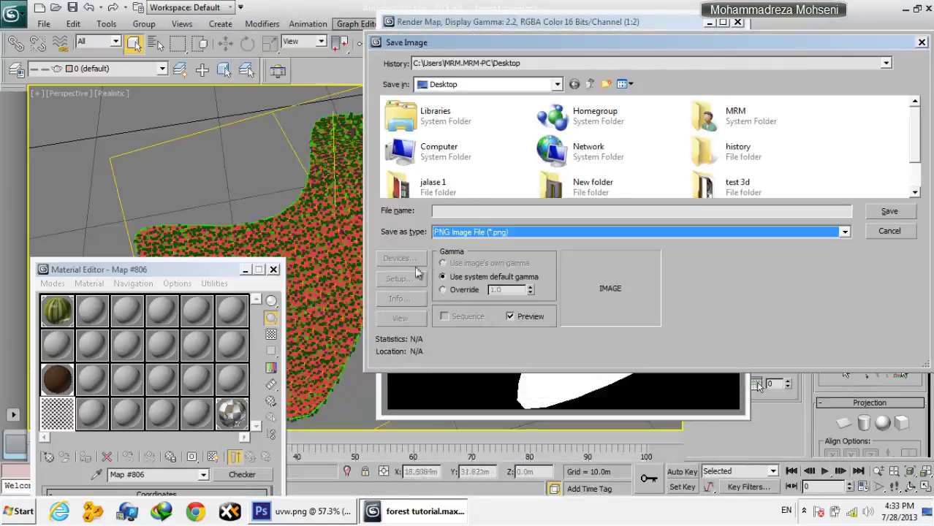
{"action": "left_click", "coordinate": [440, 212]}
{"action": "type", "text": "0"}
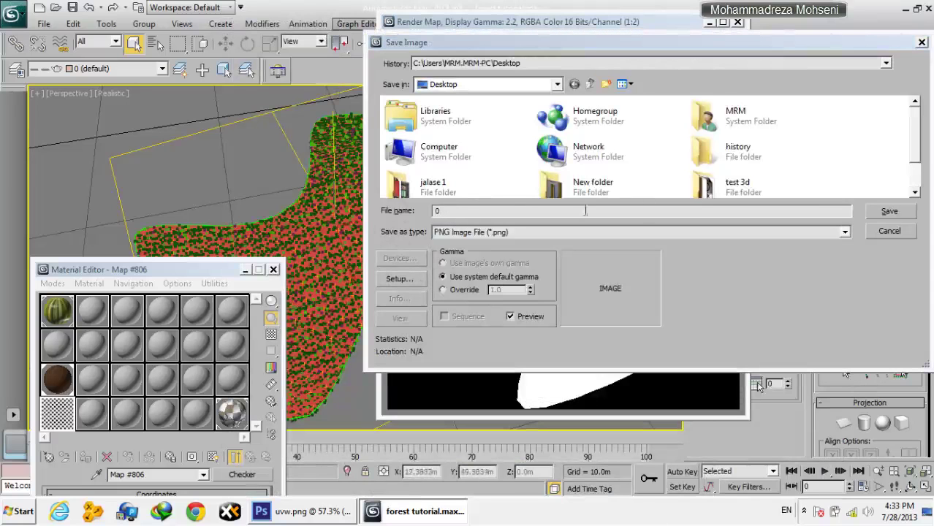
{"action": "type", "text": "u"}
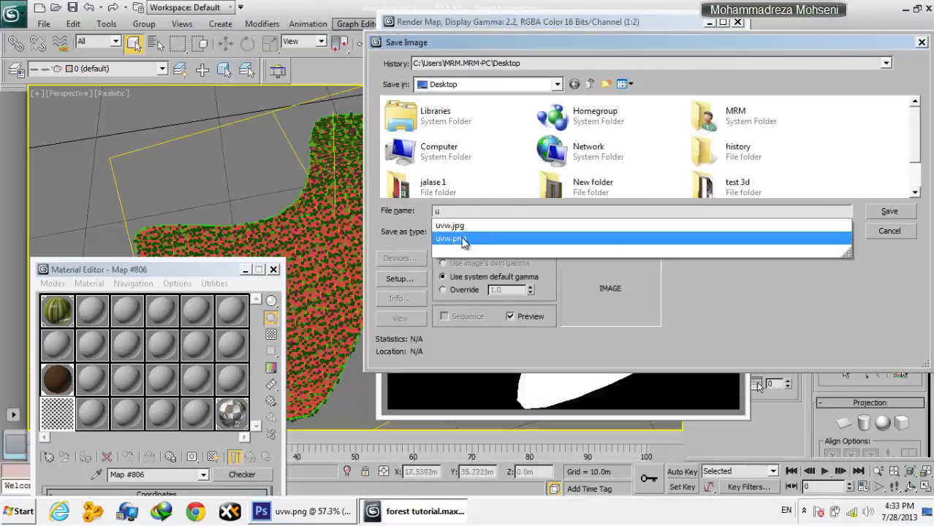
{"action": "left_click", "coordinate": [451, 238]}
{"action": "left_click", "coordinate": [889, 211]}
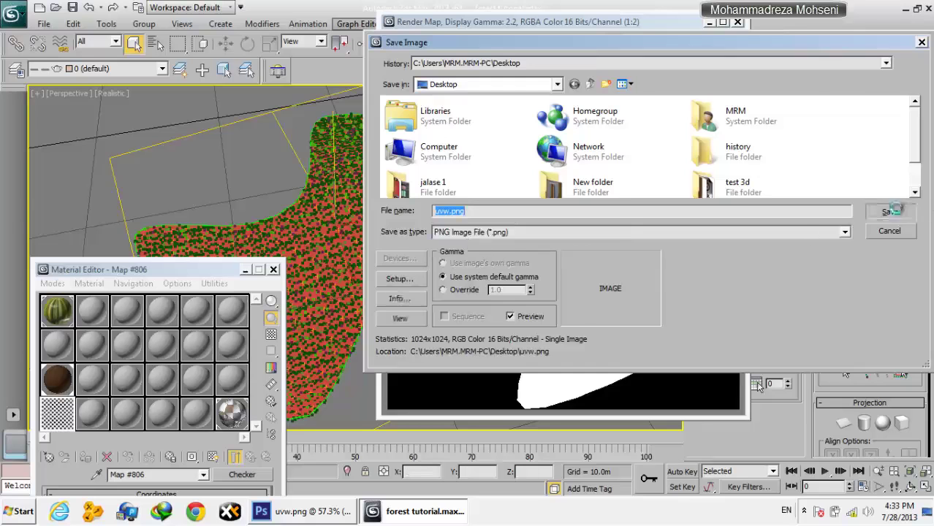
{"action": "left_click", "coordinate": [524, 299]}
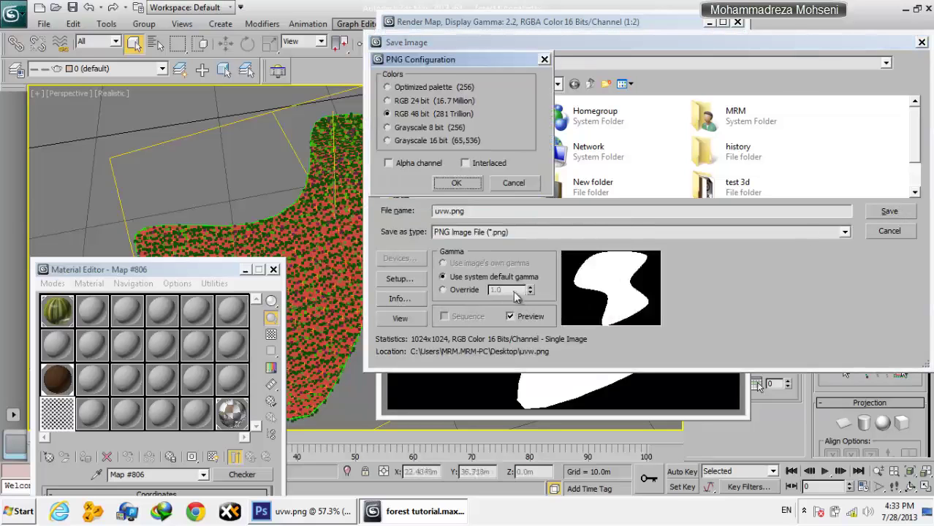
{"action": "left_click", "coordinate": [457, 182]}
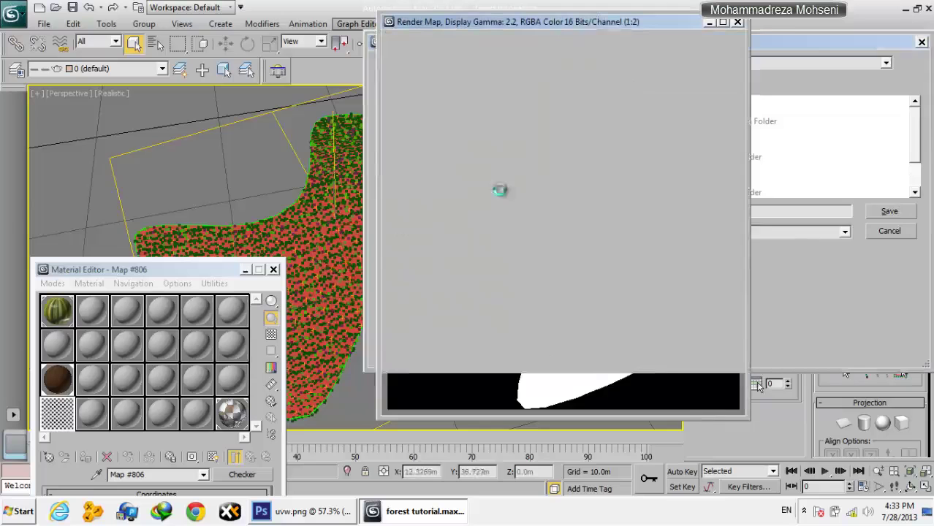
{"action": "left_click", "coordinate": [737, 23]}
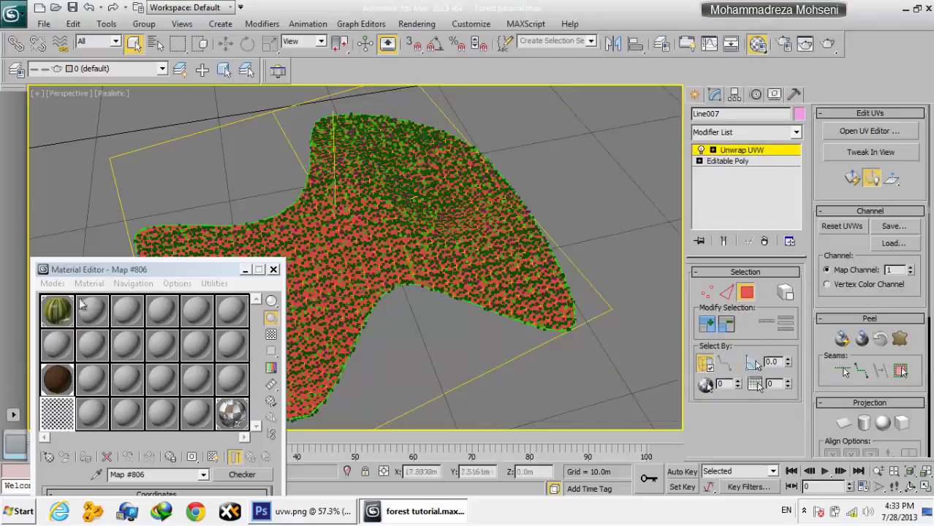
{"action": "mouse_move", "coordinate": [110, 271]}
{"action": "left_mouse_down"}
{"action": "mouse_move", "coordinate": [109, 164]}
{"action": "mouse_move", "coordinate": [175, 26]}
{"action": "left_mouse_up"}
Step: In uvw.png, convert the Background into an editable Layer 0
{"action": "left_click", "coordinate": [307, 516]}
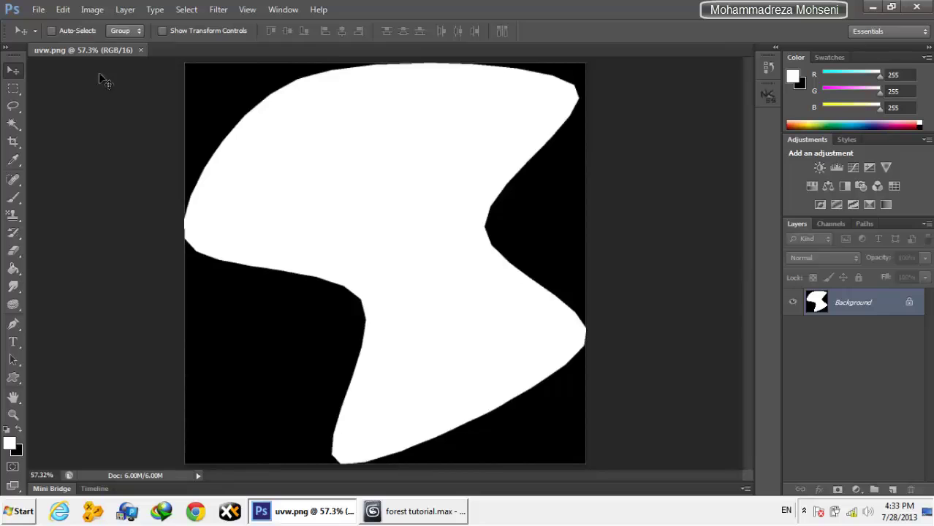
{"action": "right_click", "coordinate": [868, 303]}
{"action": "left_click", "coordinate": [863, 308]}
{"action": "key", "text": "Return"}
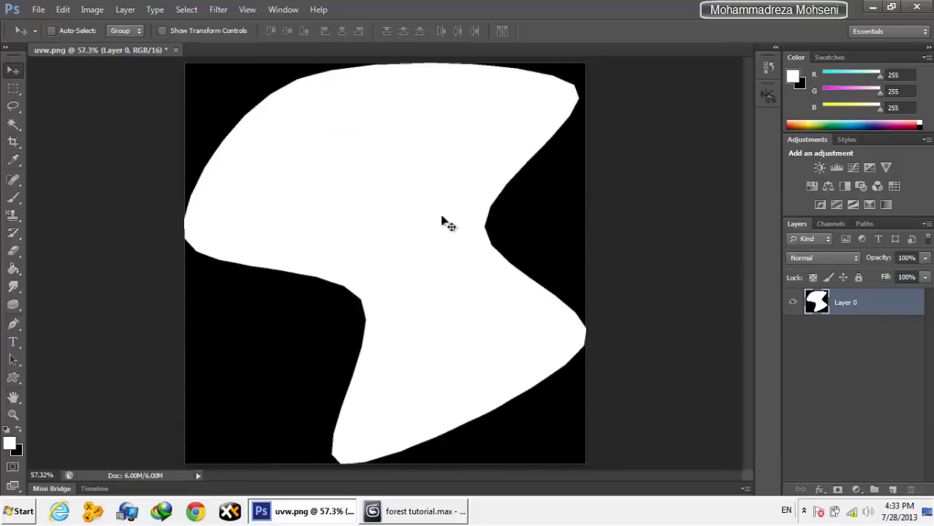
Step: Magic Wand the white shape, add a layer mask, and invert the shape to black
{"action": "left_click", "coordinate": [13, 124]}
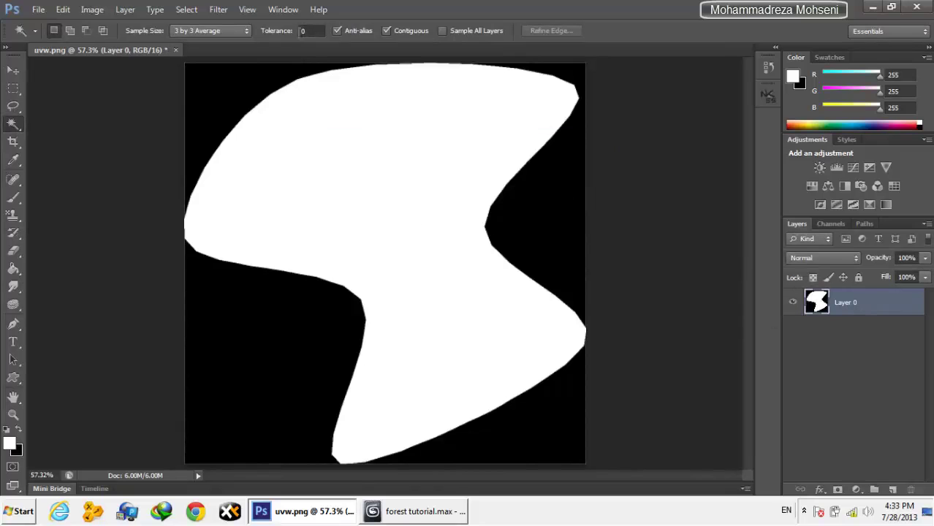
{"action": "left_click", "coordinate": [329, 161]}
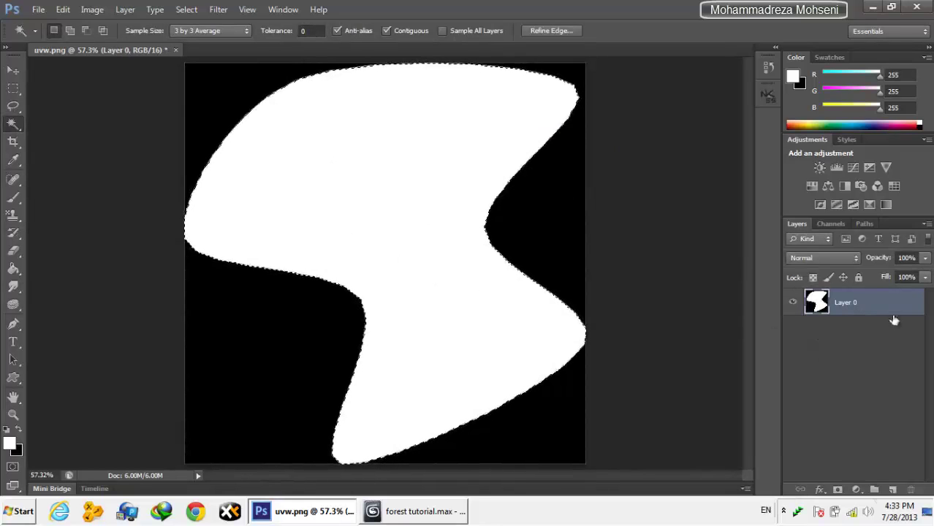
{"action": "left_click", "coordinate": [839, 490]}
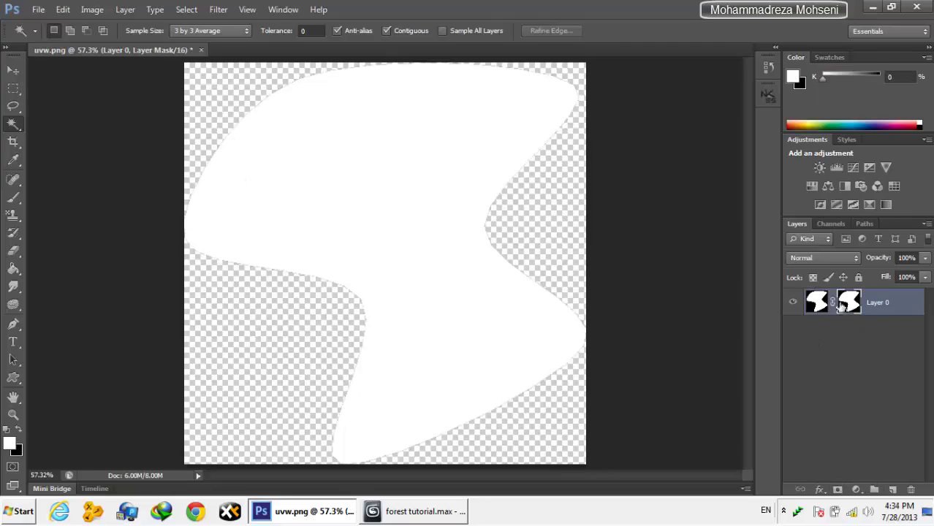
{"action": "left_click", "coordinate": [812, 303]}
{"action": "key", "text": "ctrl+i"}
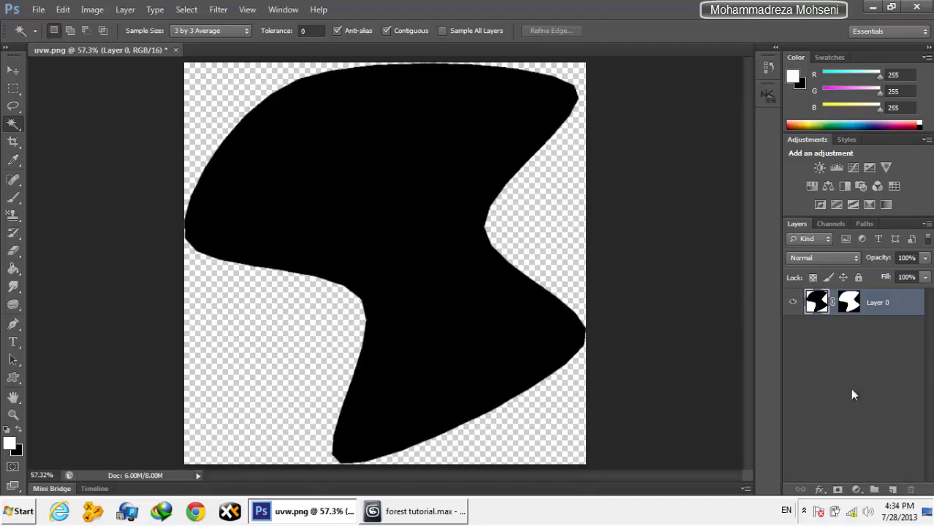
Step: Add Layer 1 beneath Layer 0 and fill it with black
{"action": "left_click", "coordinate": [893, 489]}
{"action": "left_click_drag", "start_coordinate": [844, 303], "coordinate": [838, 387]}
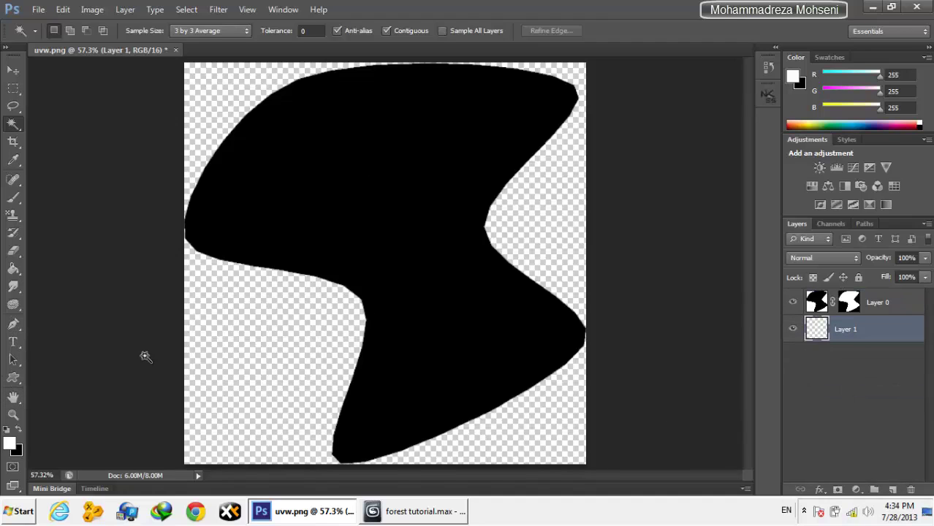
{"action": "key", "text": "shift+F5"}
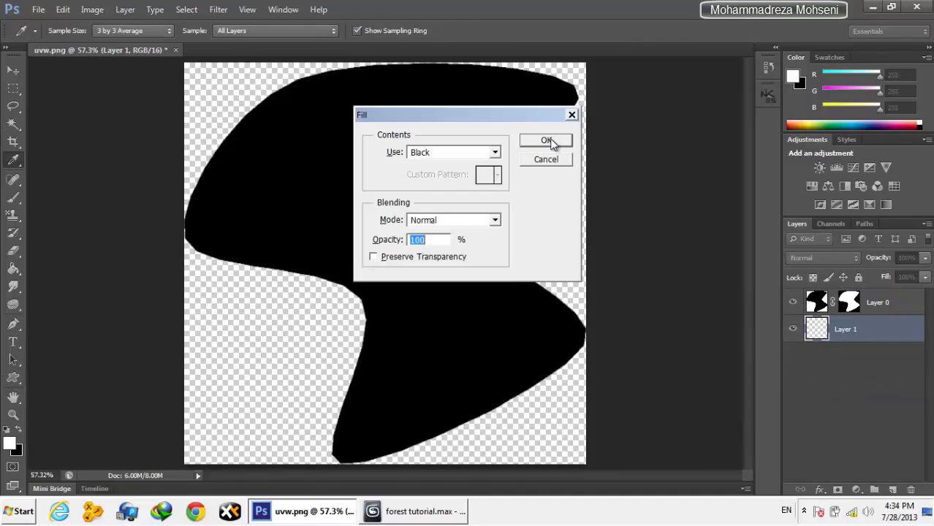
{"action": "left_click", "coordinate": [557, 143]}
Step: With Layer 0 active, create a new empty Layer 2 above it
{"action": "left_click", "coordinate": [899, 306]}
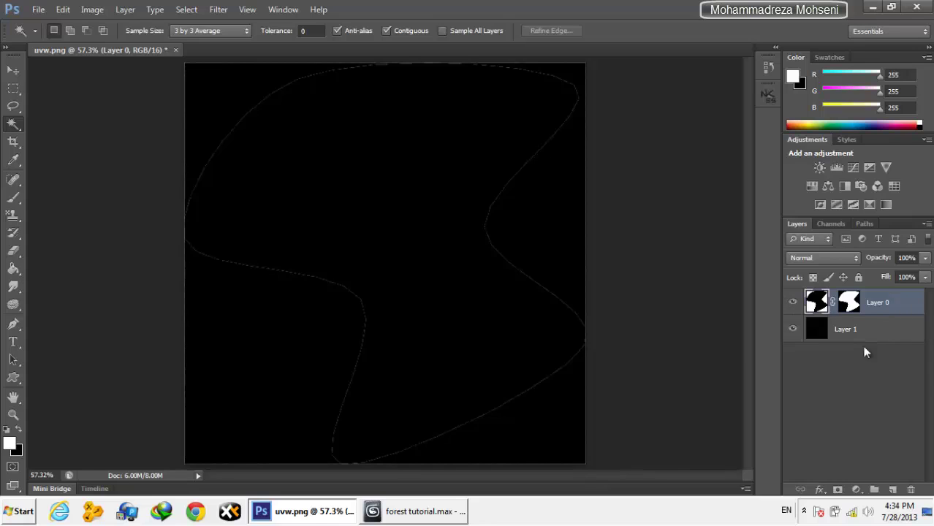
{"action": "left_click", "coordinate": [892, 490]}
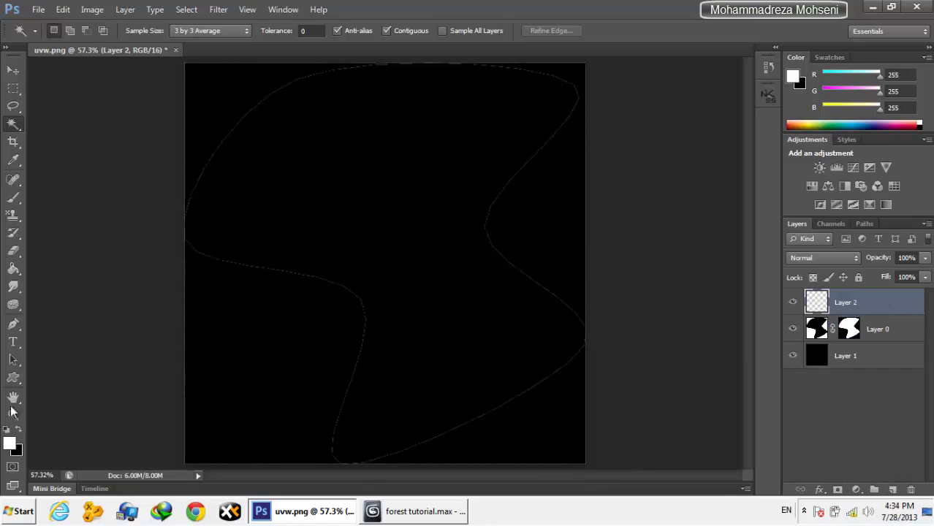
{"action": "left_click", "coordinate": [13, 378]}
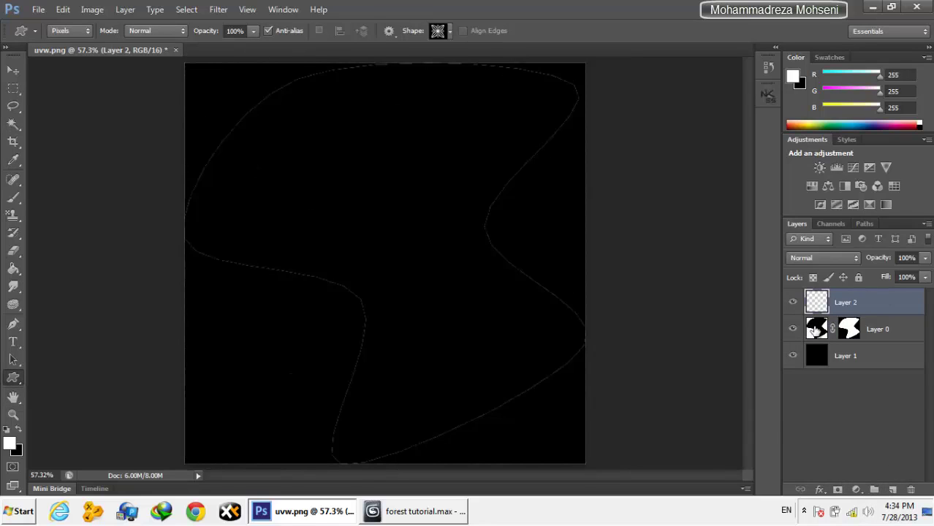
Step: Switch to the ordinary paint brush and choose the small star brush tip
{"action": "left_click", "coordinate": [817, 332]}
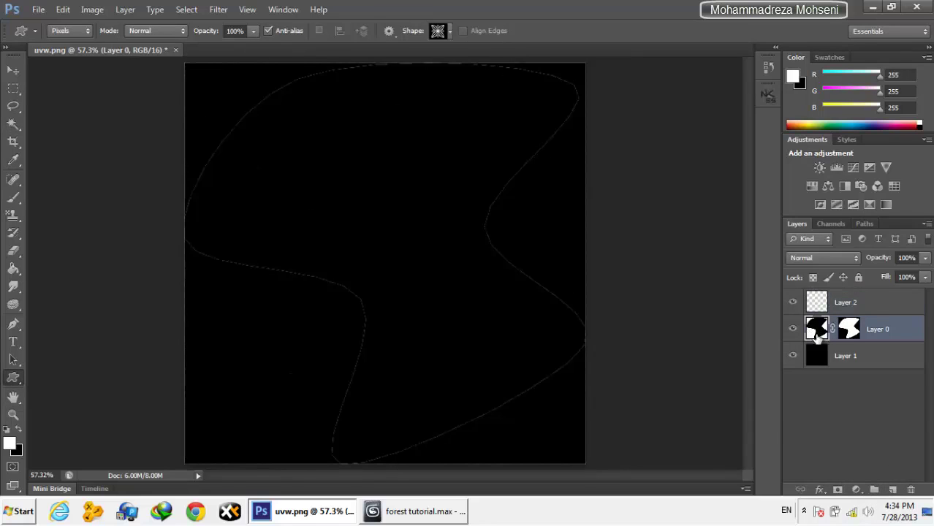
{"action": "left_click", "coordinate": [13, 232]}
{"action": "left_click_drag", "start_coordinate": [13, 235], "coordinate": [40, 245]}
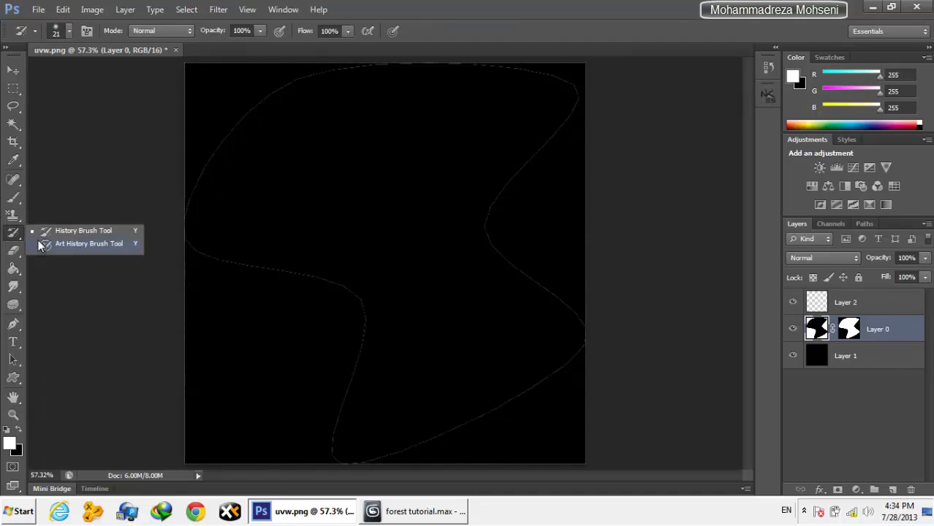
{"action": "left_click_drag", "start_coordinate": [13, 197], "coordinate": [58, 196]}
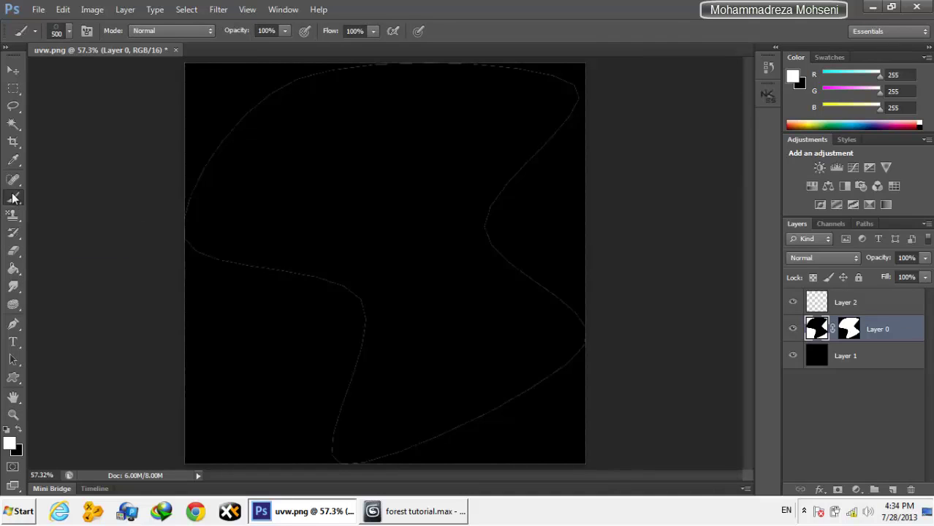
{"action": "left_click", "coordinate": [69, 30]}
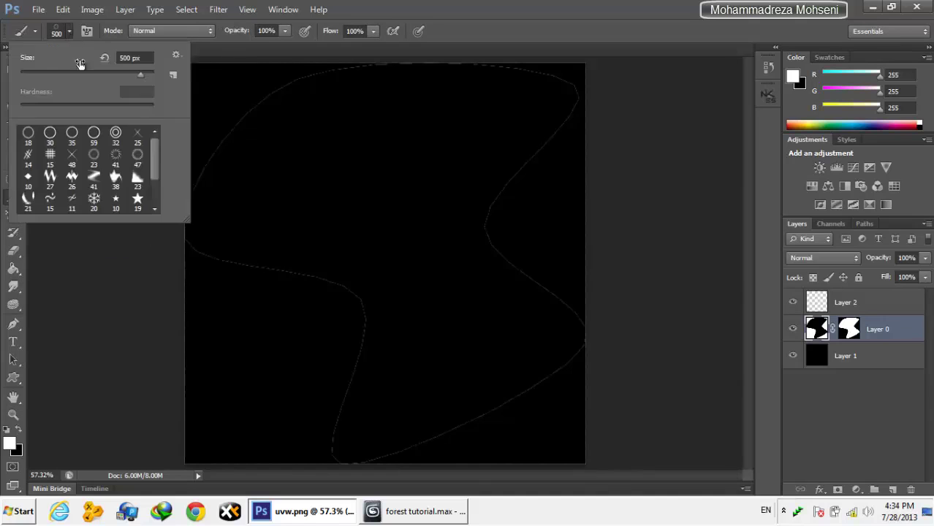
{"action": "left_click", "coordinate": [374, 160]}
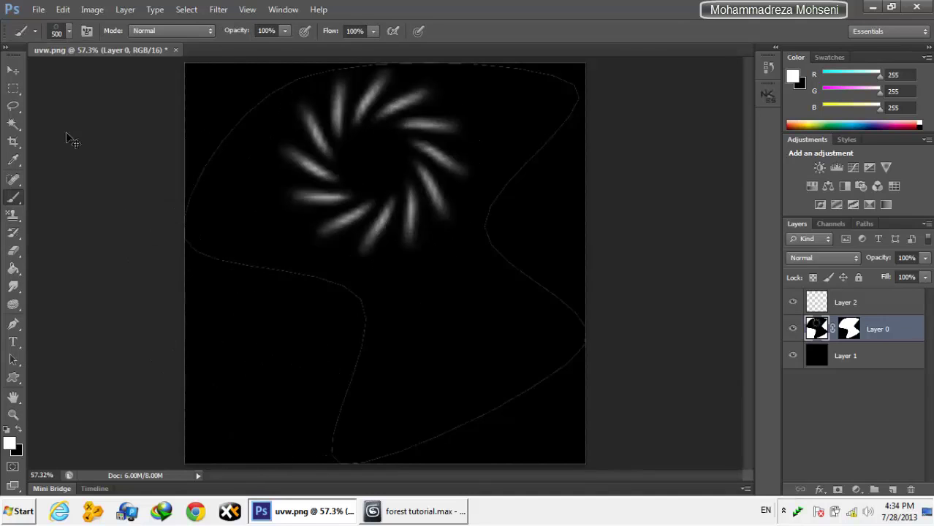
{"action": "key", "text": "ctrl+z"}
{"action": "left_click", "coordinate": [66, 32]}
{"action": "left_click", "coordinate": [115, 200]}
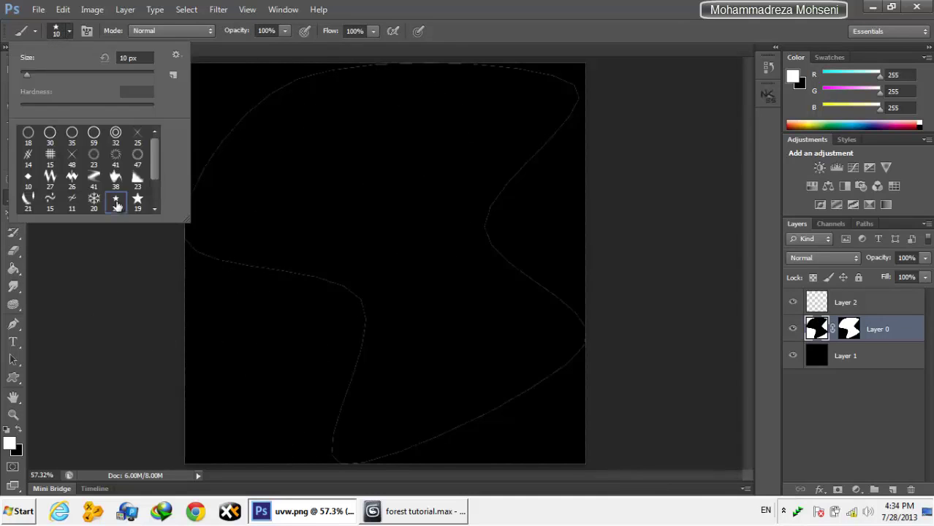
Step: Draw the ornate square custom shape, then undo it after it lands on Layer 0
{"action": "left_click", "coordinate": [13, 377]}
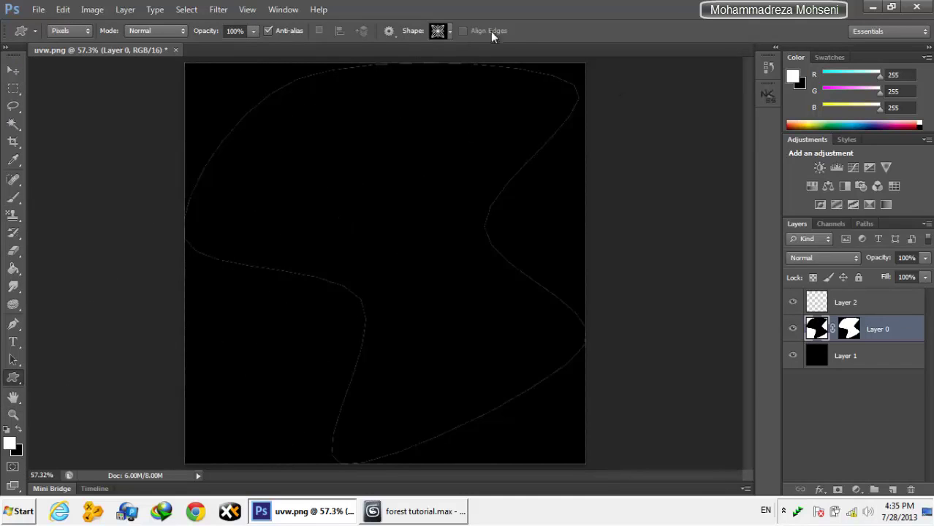
{"action": "left_click", "coordinate": [450, 33]}
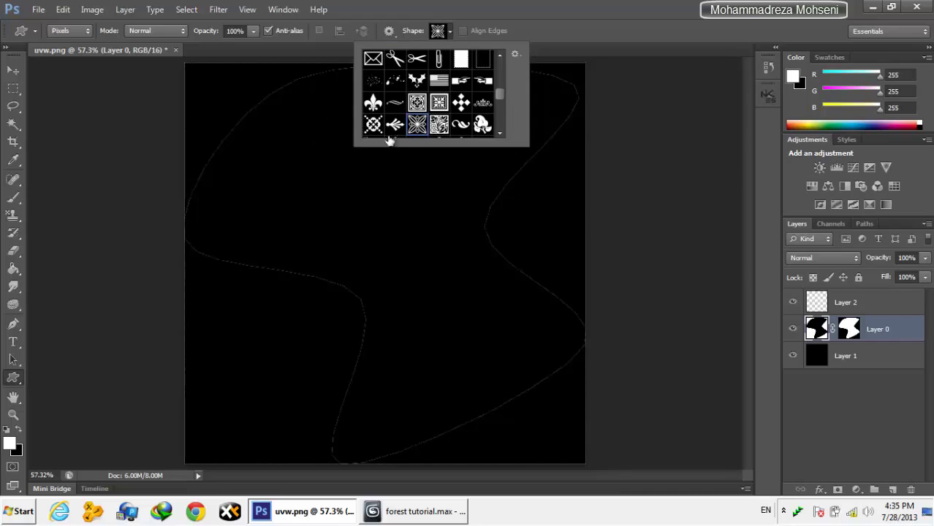
{"action": "mouse_move", "coordinate": [498, 90]}
{"action": "left_mouse_down"}
{"action": "mouse_move", "coordinate": [498, 81]}
{"action": "mouse_move", "coordinate": [502, 107]}
{"action": "mouse_move", "coordinate": [497, 61]}
{"action": "mouse_move", "coordinate": [501, 93]}
{"action": "left_mouse_up"}
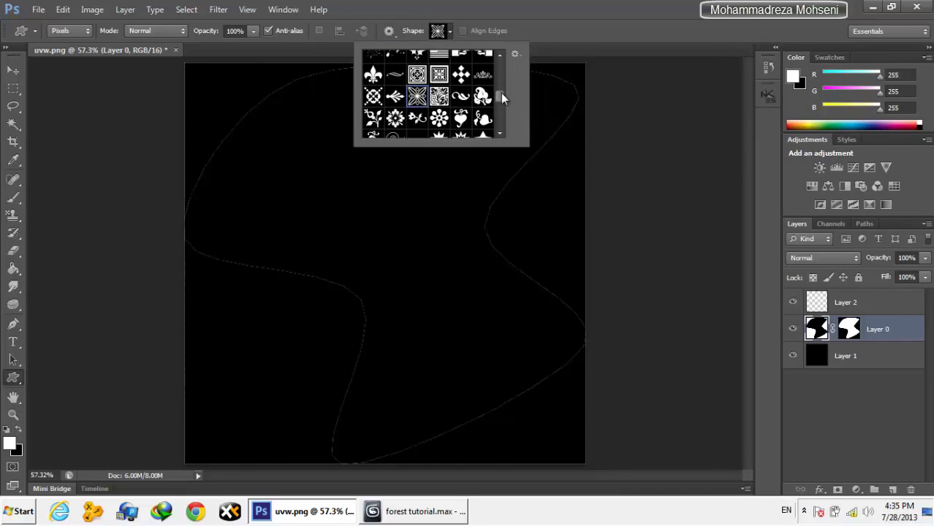
{"action": "left_click", "coordinate": [418, 76]}
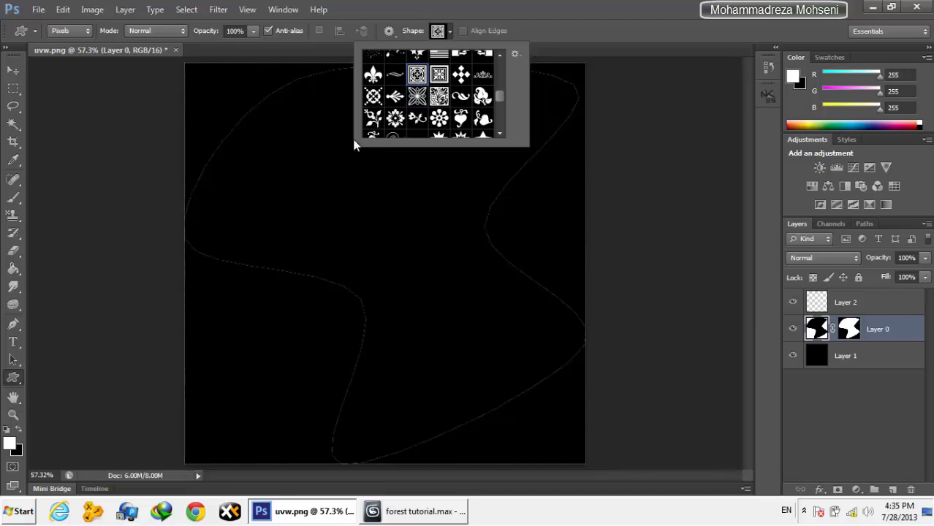
{"action": "mouse_move", "coordinate": [279, 138]}
{"action": "left_mouse_down"}
{"action": "mouse_move", "coordinate": [521, 361]}
{"action": "mouse_move", "coordinate": [500, 358]}
{"action": "left_mouse_up"}
{"action": "left_click", "coordinate": [13, 70]}
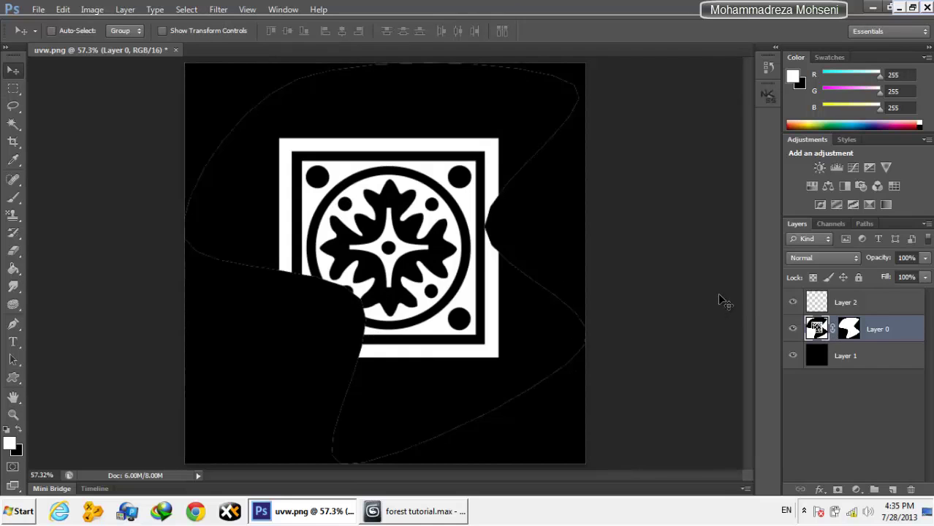
{"action": "key", "text": "ctrl+z"}
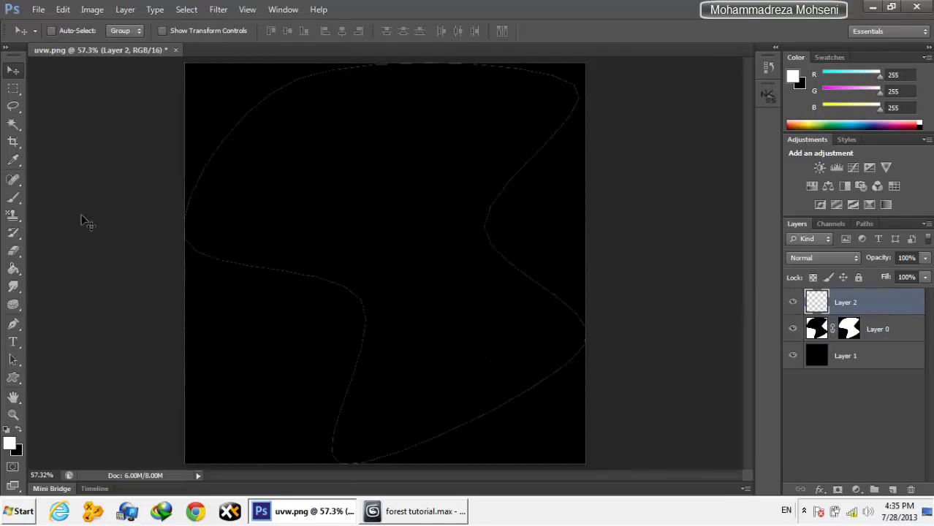
Step: Redraw the white ornate square, scale it to about 79%, and place it upper middle
{"action": "left_click", "coordinate": [13, 377]}
{"action": "left_click_drag", "start_coordinate": [317, 114], "coordinate": [552, 327]}
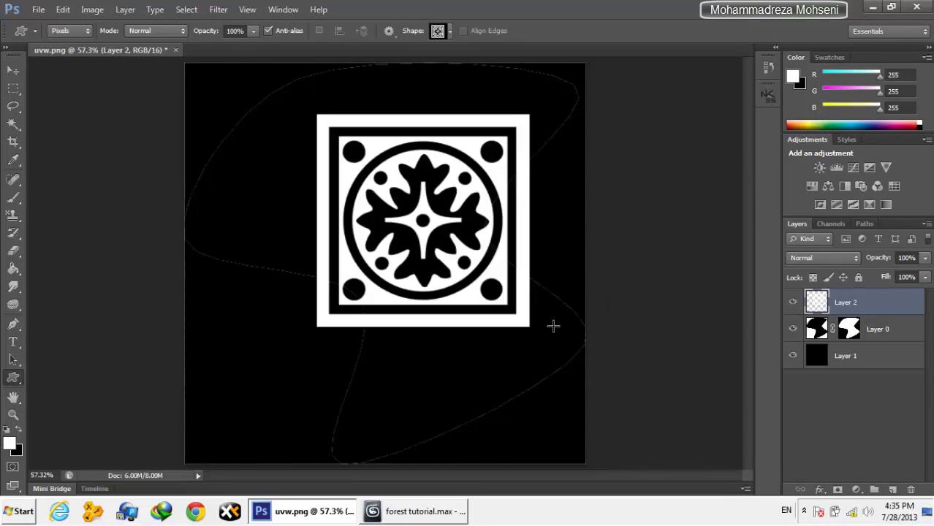
{"action": "left_click", "coordinate": [13, 70]}
{"action": "left_click_drag", "start_coordinate": [428, 200], "coordinate": [385, 173]}
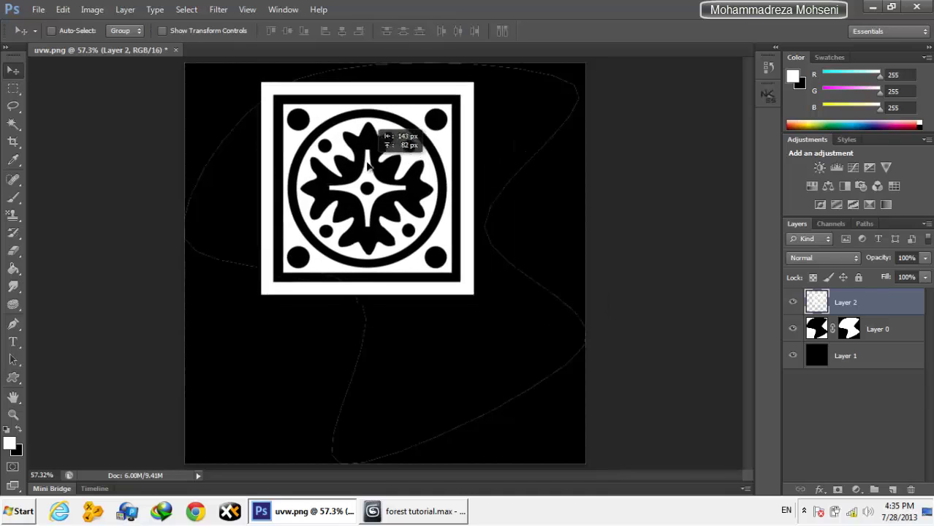
{"action": "key", "text": "ctrl+t"}
{"action": "left_click_drag", "start_coordinate": [275, 88], "coordinate": [325, 139]}
{"action": "left_click_drag", "start_coordinate": [380, 210], "coordinate": [360, 172]}
{"action": "left_click_drag", "start_coordinate": [463, 259], "coordinate": [469, 266]}
{"action": "left_click_drag", "start_coordinate": [413, 220], "coordinate": [411, 208]}
{"action": "key", "text": "Return"}
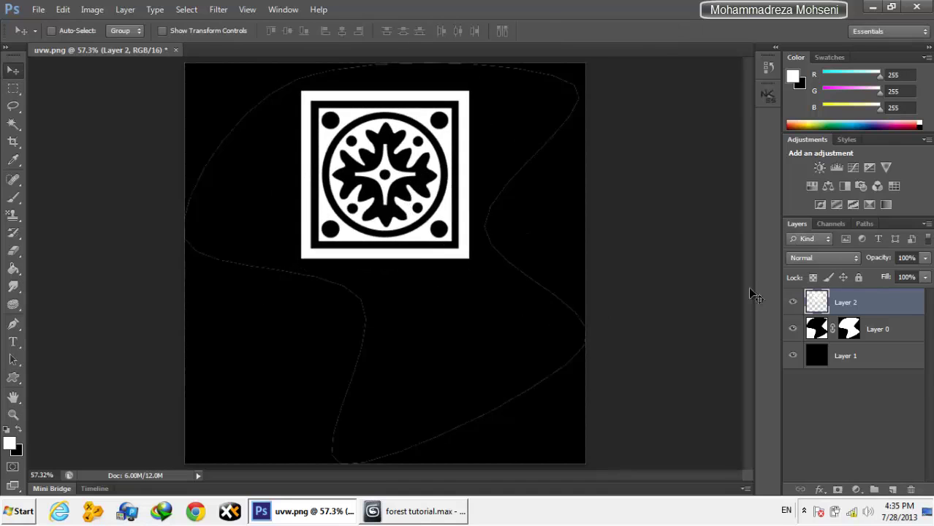
{"action": "left_click", "coordinate": [863, 332]}
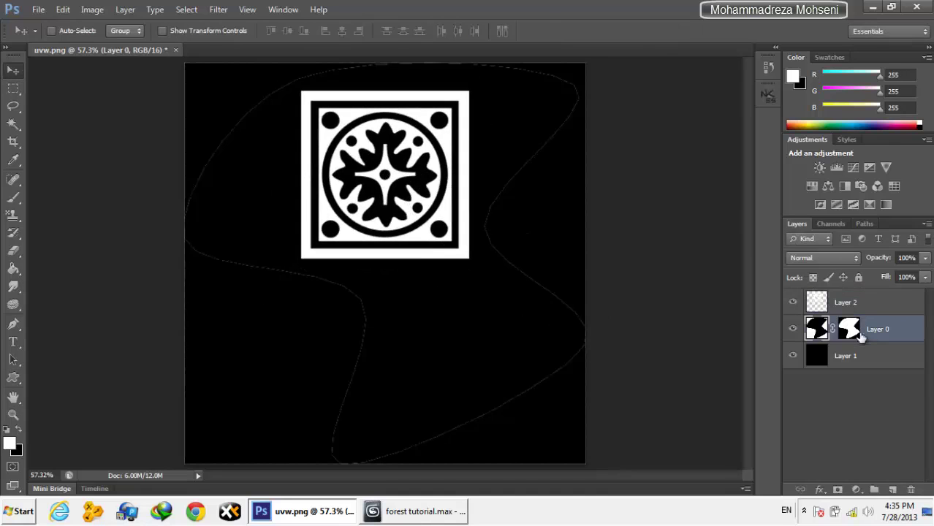
Step: Save As JPEG, replacing Desktop uvw.jpg at Maximum quality 11, then switch to 3ds Max
{"action": "left_click", "coordinate": [37, 9]}
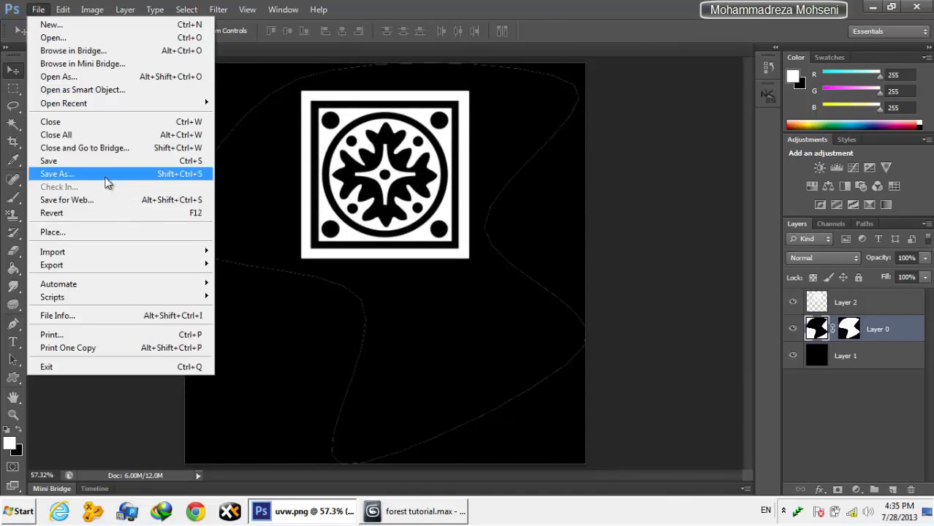
{"action": "left_click", "coordinate": [106, 174]}
{"action": "left_click", "coordinate": [465, 327]}
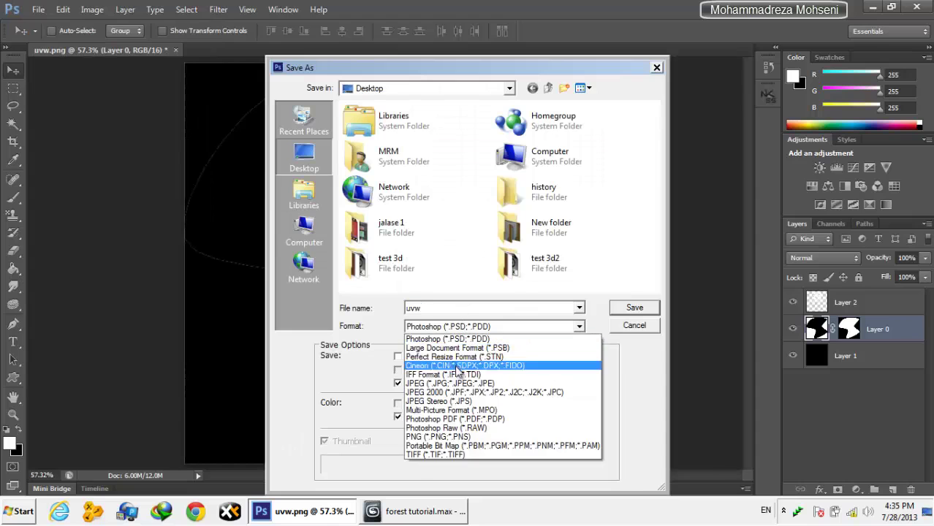
{"action": "left_click", "coordinate": [464, 383]}
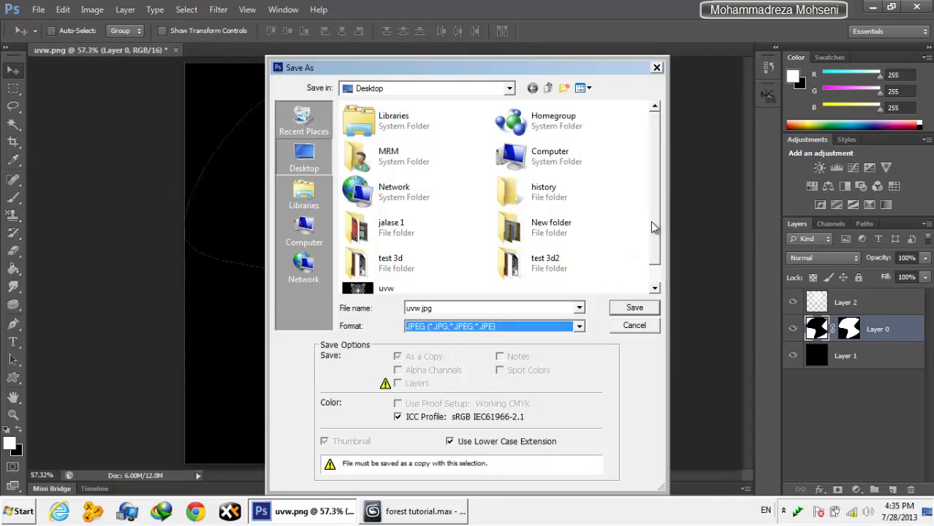
{"action": "scroll", "coordinate": [654, 227], "scroll_direction": "down", "scroll_amount": 1}
{"action": "double_click", "coordinate": [358, 274]}
{"action": "left_click", "coordinate": [442, 201]}
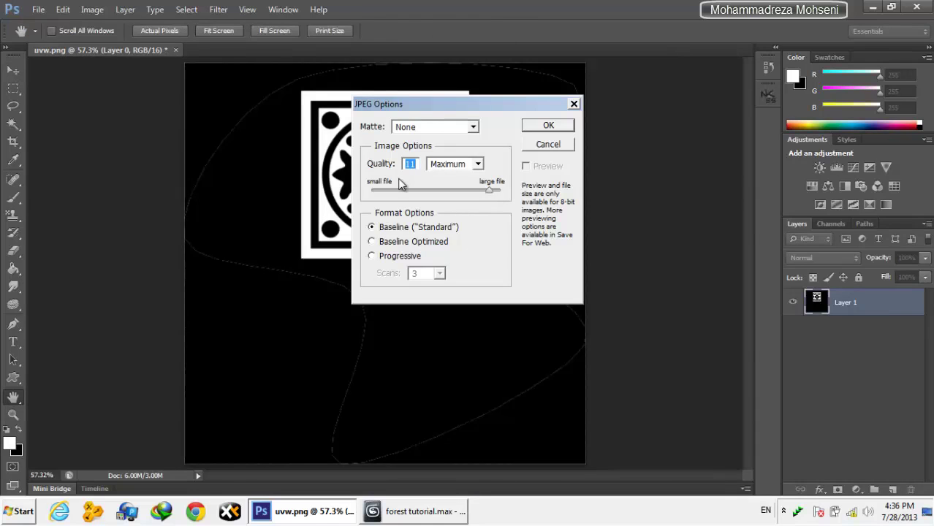
{"action": "left_click", "coordinate": [540, 146]}
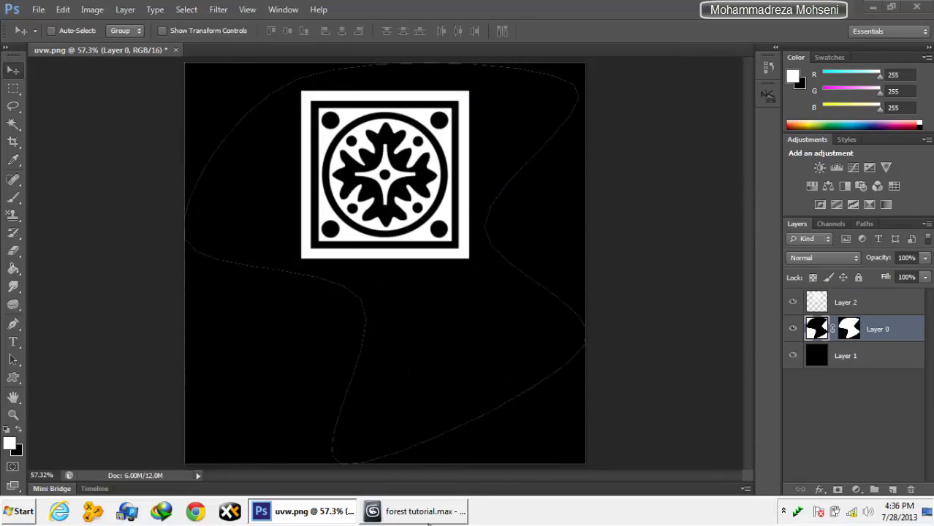
{"action": "left_click", "coordinate": [429, 520]}
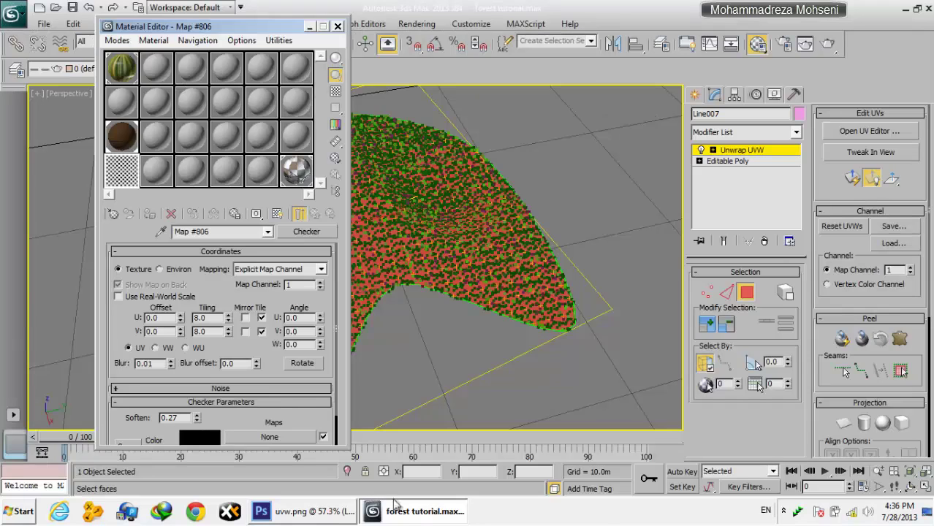
Step: Load uvw.jpg as a Bitmap map in an empty Material Editor slot
{"action": "left_click", "coordinate": [162, 176]}
{"action": "left_click", "coordinate": [112, 213]}
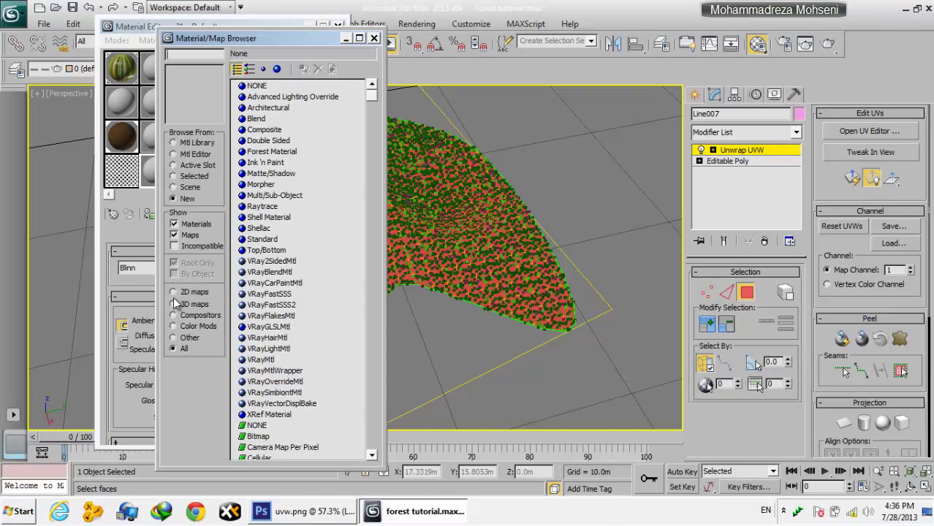
{"action": "left_click", "coordinate": [269, 327]}
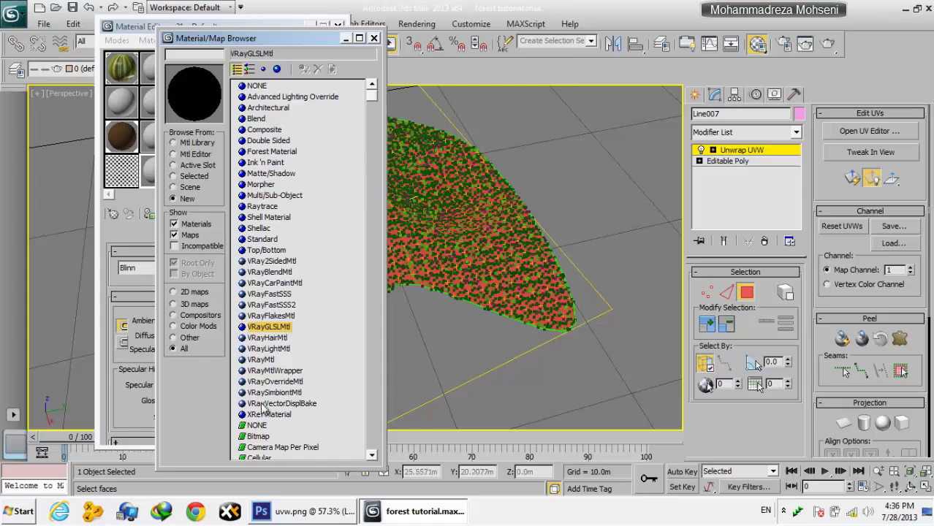
{"action": "double_click", "coordinate": [256, 437]}
{"action": "double_click", "coordinate": [209, 155]}
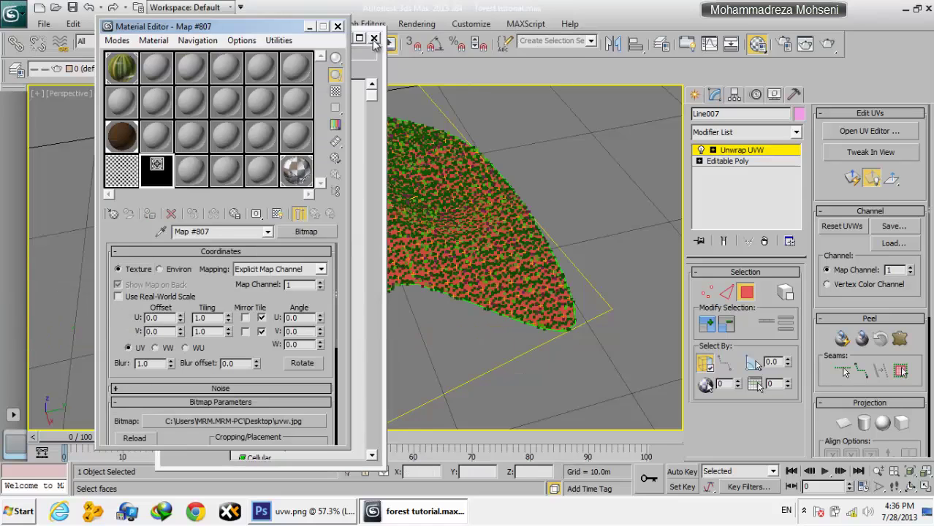
{"action": "left_click", "coordinate": [373, 38]}
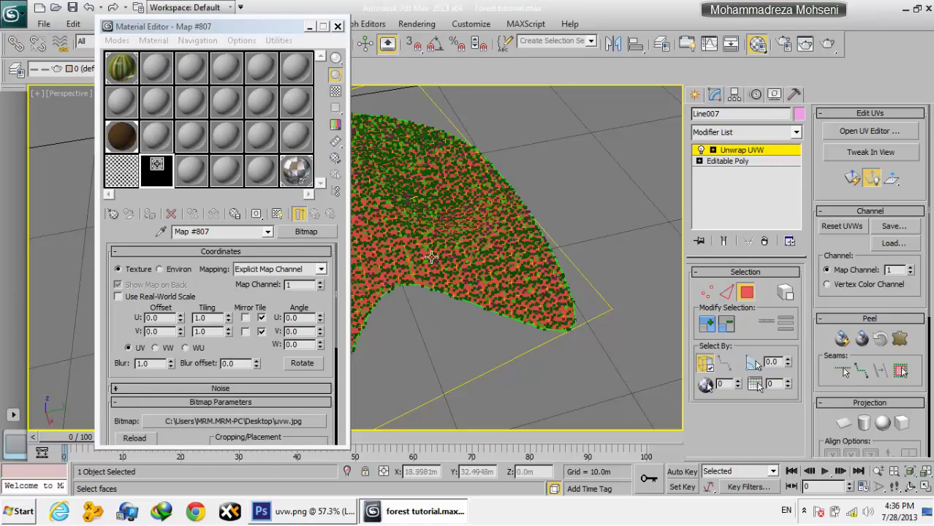
Step: Exit face editing, select Forest003, and instance the uvw.jpg map into its Distribution Map
{"action": "left_click", "coordinate": [431, 256]}
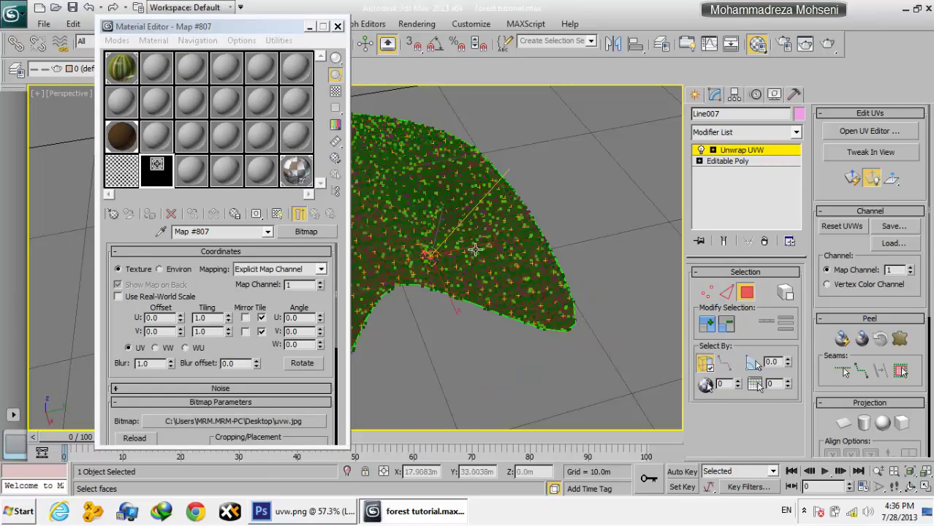
{"action": "left_click", "coordinate": [745, 293]}
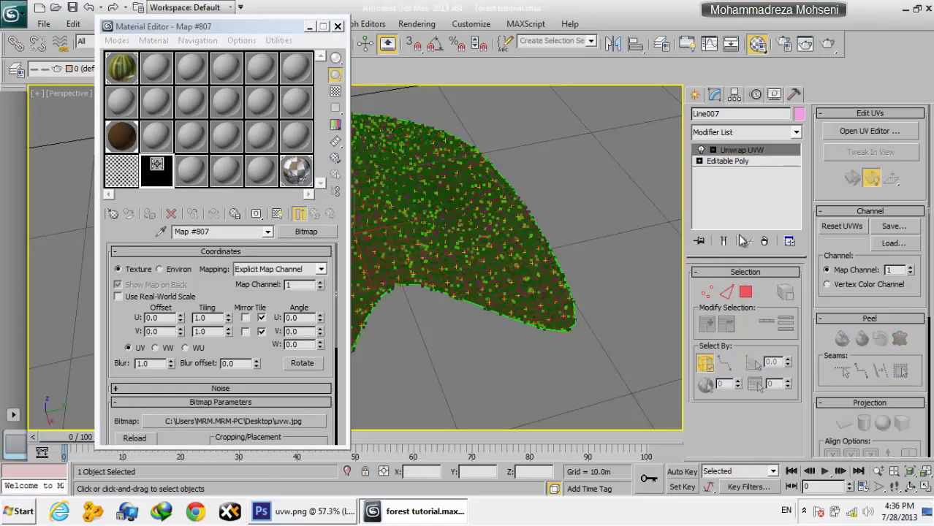
{"action": "left_click", "coordinate": [475, 221]}
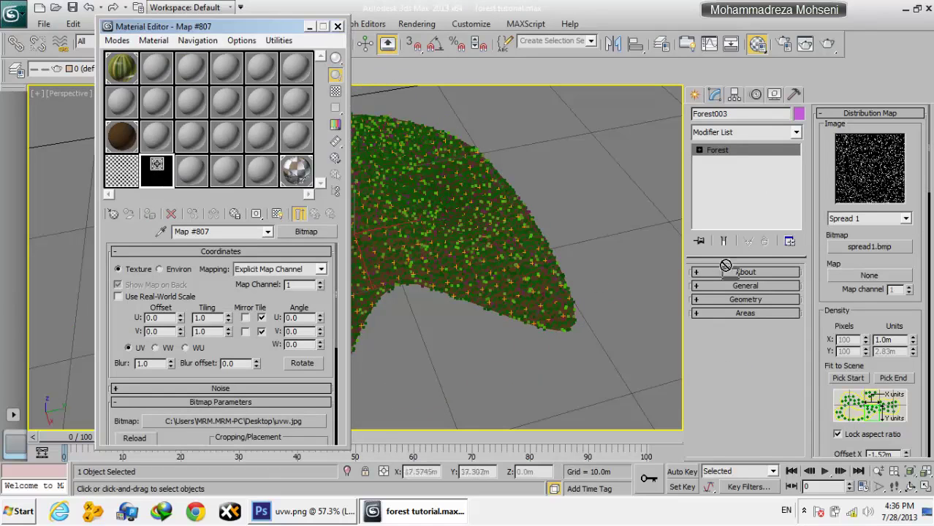
{"action": "left_click_drag", "start_coordinate": [158, 172], "coordinate": [848, 277]}
{"action": "left_click", "coordinate": [437, 292]}
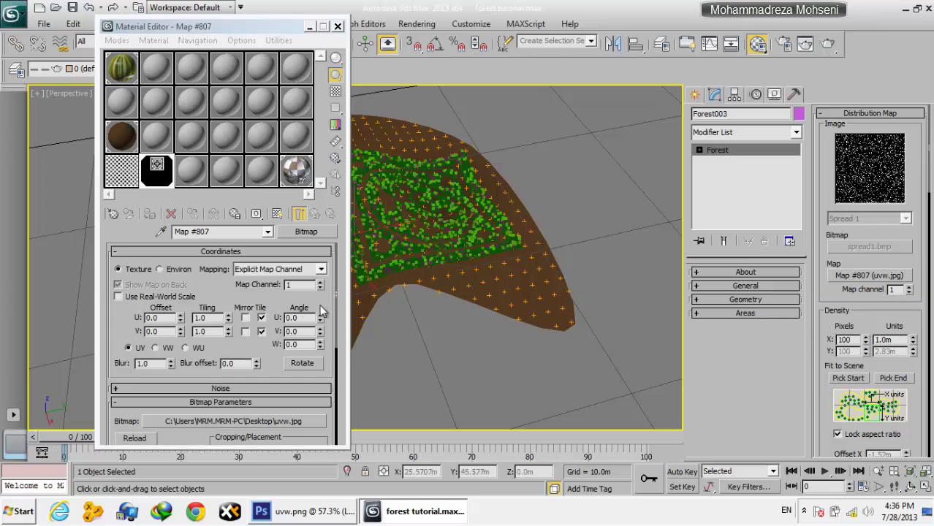
Step: Orbit and zoom the Perspective view close around the grass scatter, then render it
{"action": "left_click_drag", "start_coordinate": [209, 26], "coordinate": [115, 102]}
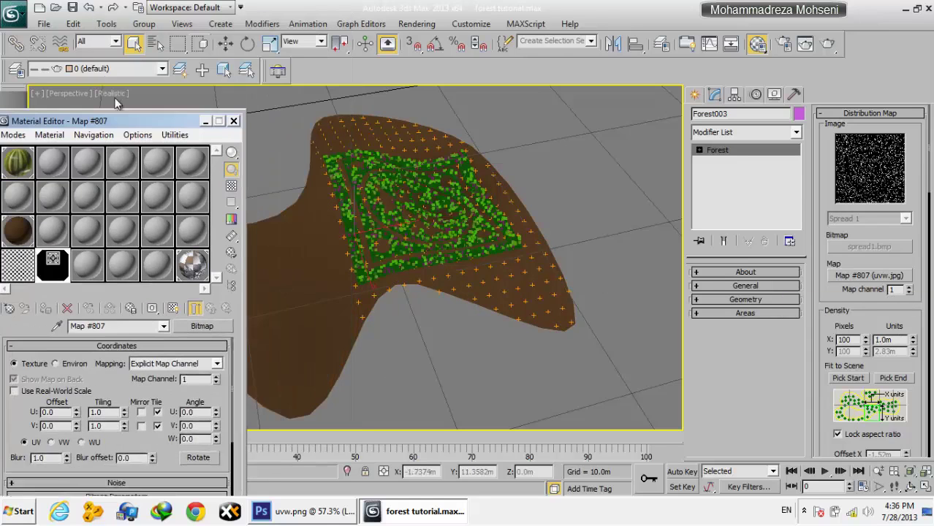
{"action": "mouse_move", "coordinate": [447, 213]}
{"action": "middle_mouse_down", "text": "alt"}
{"action": "mouse_move", "coordinate": [690, 311]}
{"action": "mouse_move", "coordinate": [700, 271]}
{"action": "middle_mouse_up", "text": "alt"}
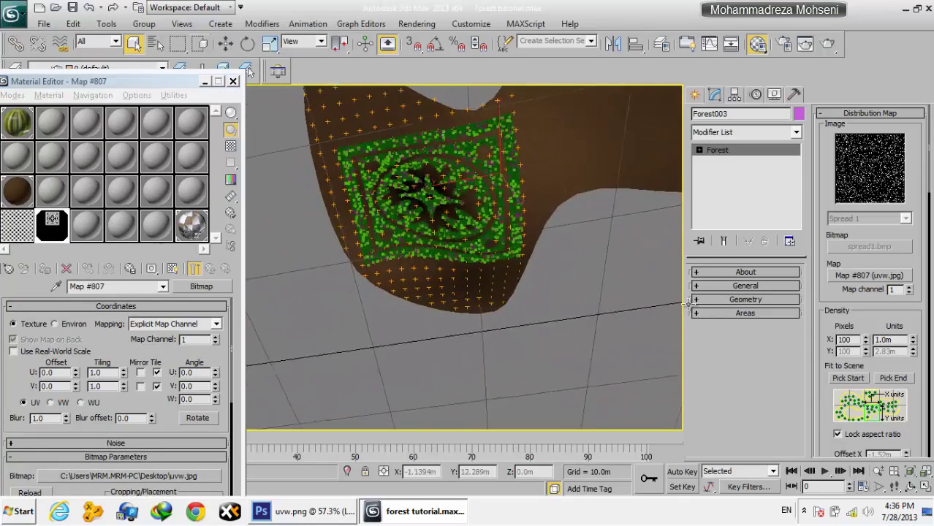
{"action": "middle_click_drag", "start_coordinate": [597, 268], "coordinate": [598, 305], "text": "alt"}
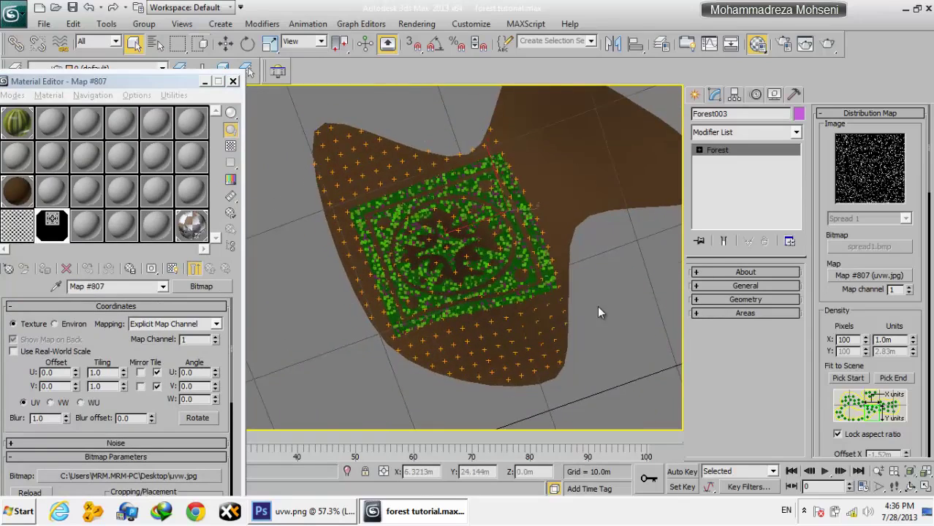
{"action": "scroll", "coordinate": [597, 305], "scroll_direction": "up", "scroll_amount": 4}
{"action": "middle_click_drag", "start_coordinate": [523, 315], "coordinate": [367, 246], "text": "alt"}
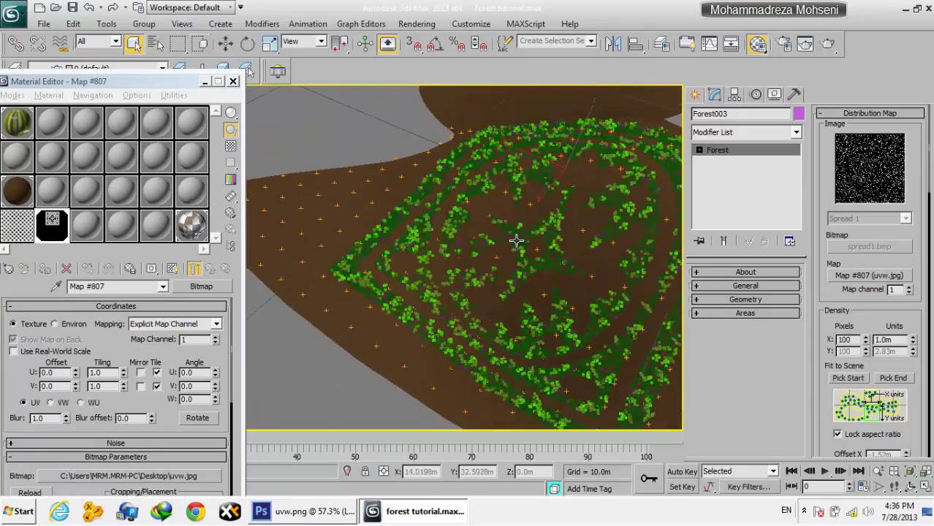
{"action": "mouse_move", "coordinate": [487, 328]}
{"action": "middle_mouse_down", "text": "alt"}
{"action": "mouse_move", "coordinate": [508, 261]}
{"action": "mouse_move", "coordinate": [627, 255]}
{"action": "mouse_move", "coordinate": [606, 290]}
{"action": "middle_mouse_up", "text": "alt"}
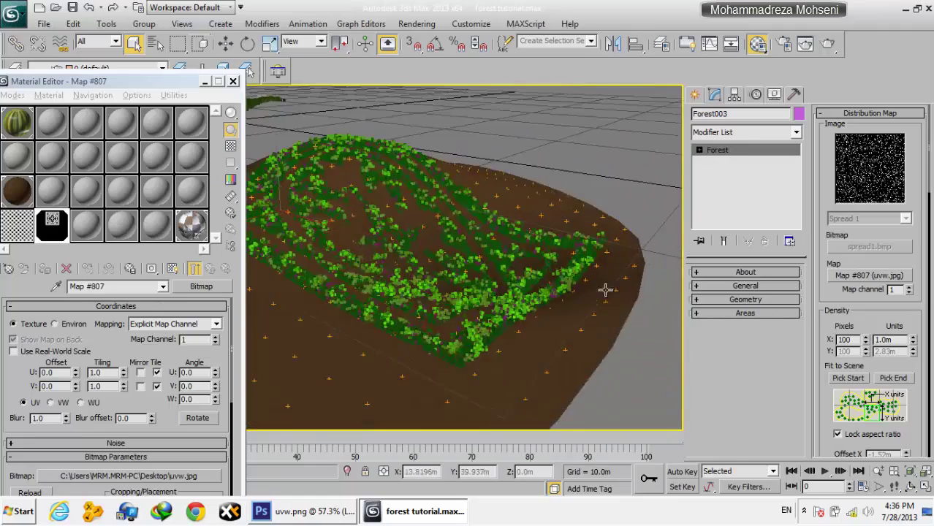
{"action": "mouse_move", "coordinate": [525, 272]}
{"action": "middle_mouse_down", "text": "alt"}
{"action": "mouse_move", "coordinate": [505, 285]}
{"action": "mouse_move", "coordinate": [477, 276]}
{"action": "mouse_move", "coordinate": [501, 263]}
{"action": "mouse_move", "coordinate": [491, 230]}
{"action": "mouse_move", "coordinate": [513, 244]}
{"action": "mouse_move", "coordinate": [509, 259]}
{"action": "mouse_move", "coordinate": [522, 278]}
{"action": "middle_mouse_up", "text": "alt"}
{"action": "scroll", "coordinate": [451, 289], "scroll_direction": "up", "scroll_amount": 5}
{"action": "scroll", "coordinate": [522, 277], "scroll_direction": "up", "scroll_amount": 2}
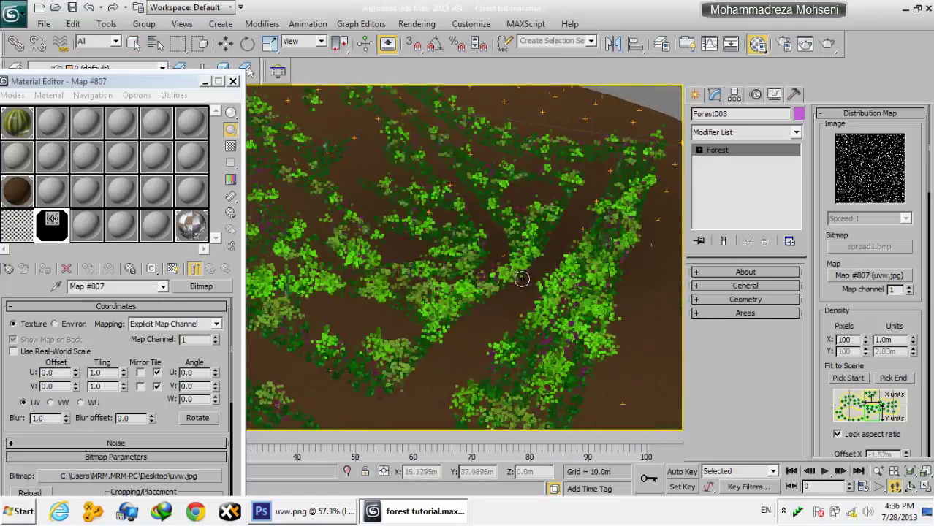
{"action": "key", "text": "shift+q"}
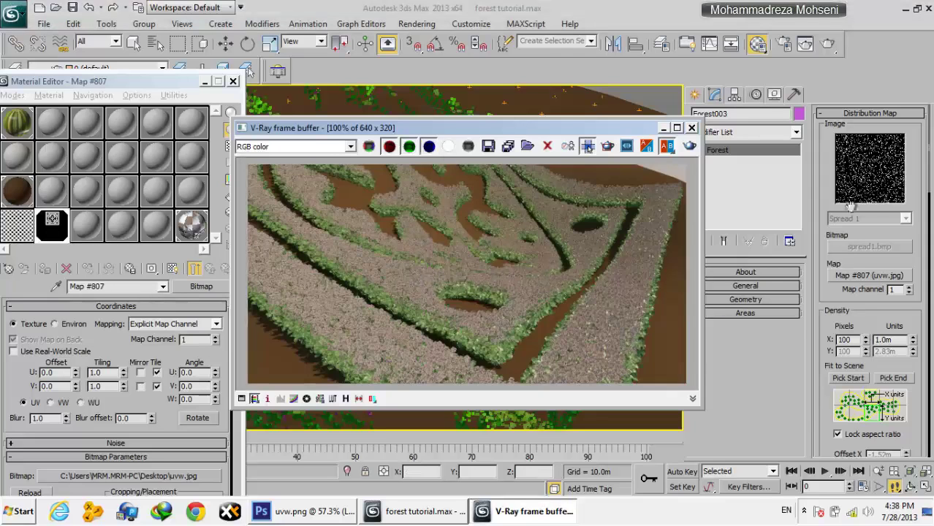
Step: Set Forest003's density Units X spacing to 10.0m
{"action": "left_click", "coordinate": [901, 340]}
{"action": "type", "text": "5"}
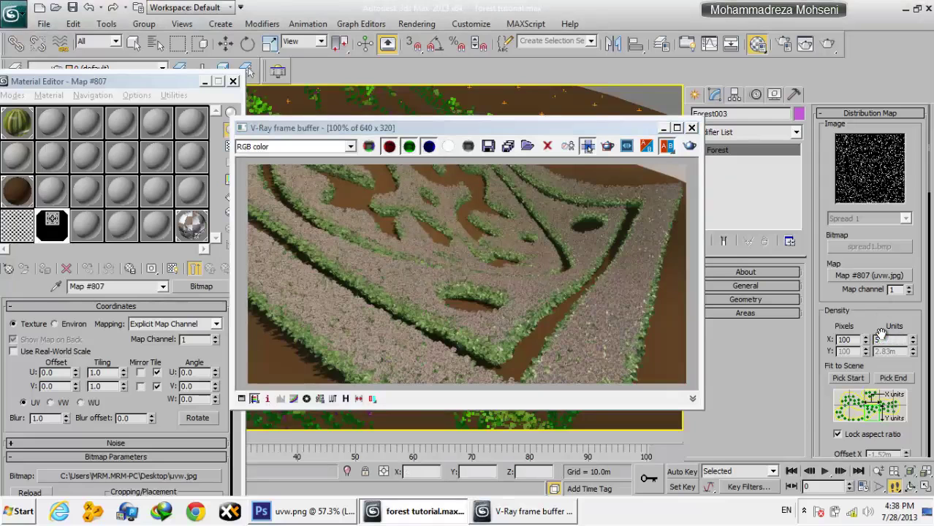
{"action": "key", "text": "Return"}
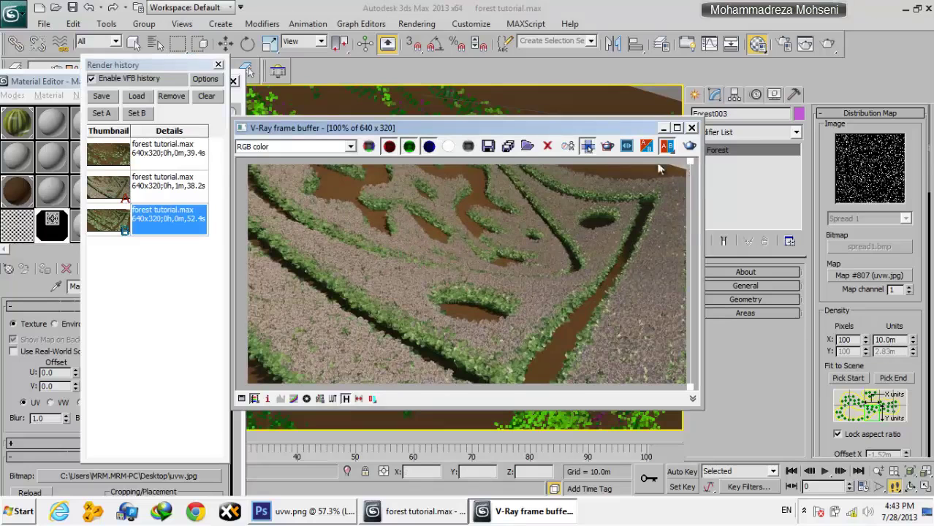
Step: Load the earliest and the latest 52.4s renders as A/B and sweep the split between them
{"action": "mouse_move", "coordinate": [690, 162]}
{"action": "left_mouse_down"}
{"action": "mouse_move", "coordinate": [315, 158]}
{"action": "mouse_move", "coordinate": [646, 165]}
{"action": "mouse_move", "coordinate": [444, 158]}
{"action": "mouse_move", "coordinate": [310, 135]}
{"action": "mouse_move", "coordinate": [475, 150]}
{"action": "left_mouse_up"}
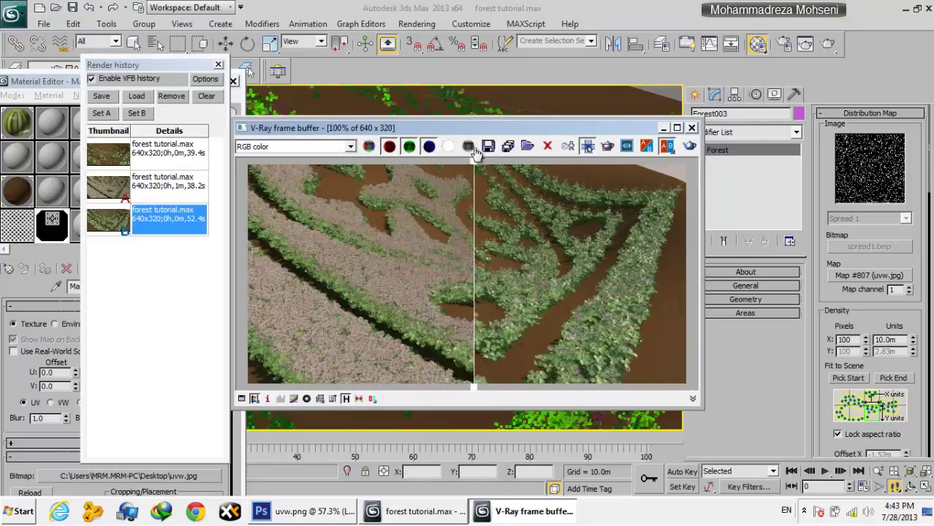
{"action": "left_click", "coordinate": [156, 149]}
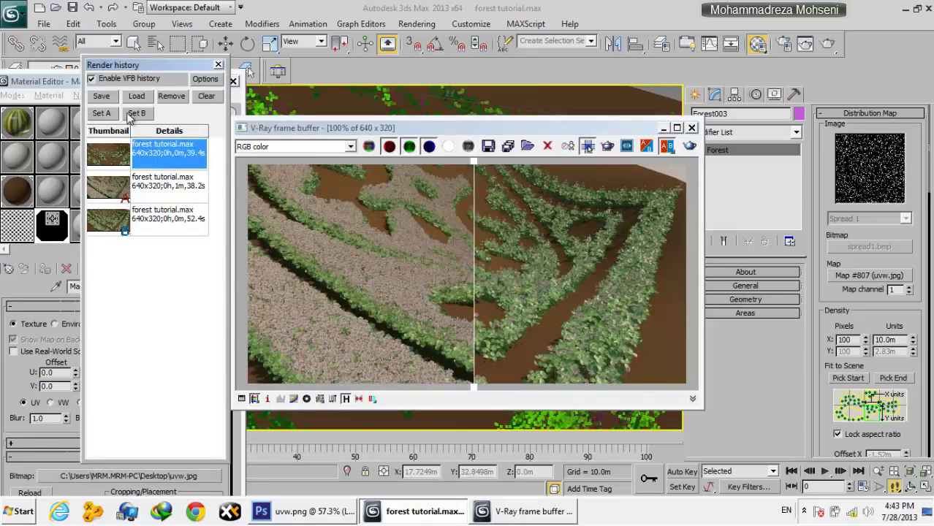
{"action": "left_click", "coordinate": [136, 114]}
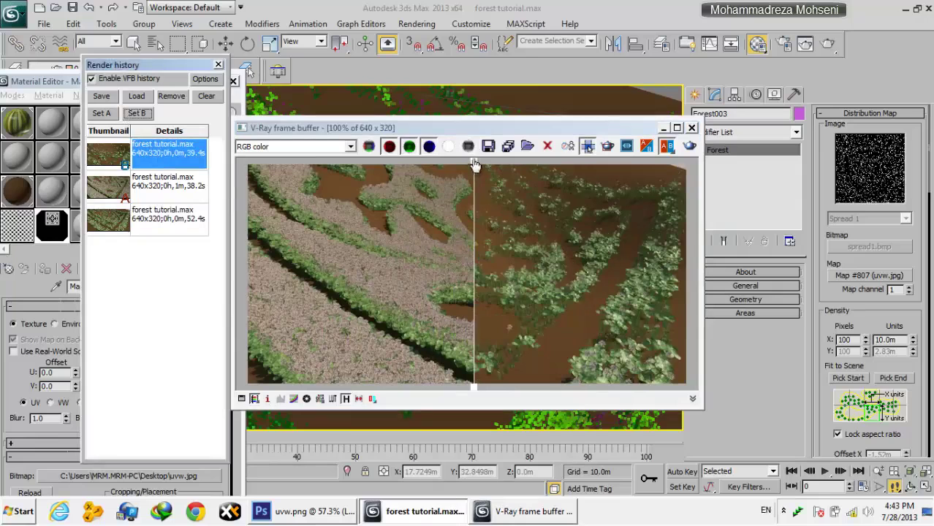
{"action": "left_click_drag", "start_coordinate": [474, 165], "coordinate": [483, 165]}
{"action": "left_click", "coordinate": [150, 216]}
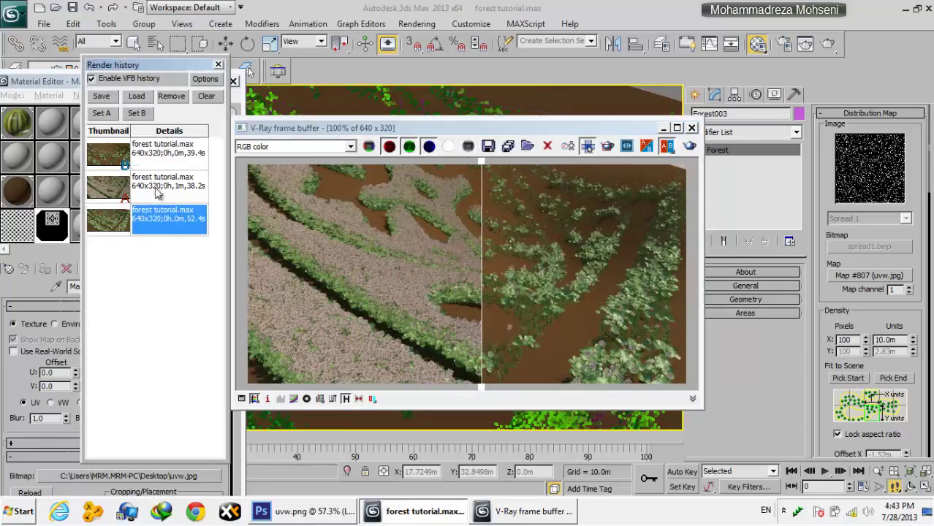
{"action": "left_click", "coordinate": [101, 113]}
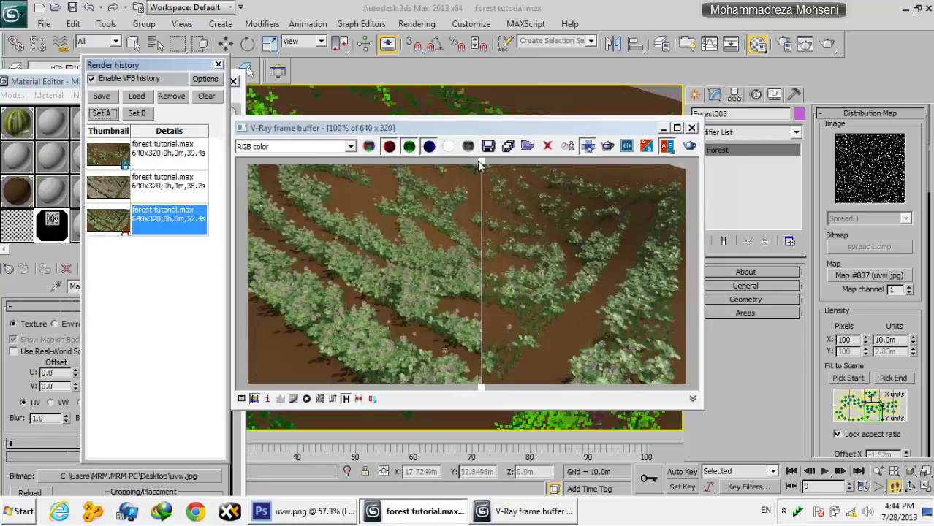
{"action": "mouse_move", "coordinate": [479, 165]}
{"action": "left_mouse_down"}
{"action": "mouse_move", "coordinate": [340, 166]}
{"action": "mouse_move", "coordinate": [623, 164]}
{"action": "mouse_move", "coordinate": [343, 166]}
{"action": "mouse_move", "coordinate": [621, 197]}
{"action": "mouse_move", "coordinate": [431, 206]}
{"action": "mouse_move", "coordinate": [493, 224]}
{"action": "left_mouse_up"}
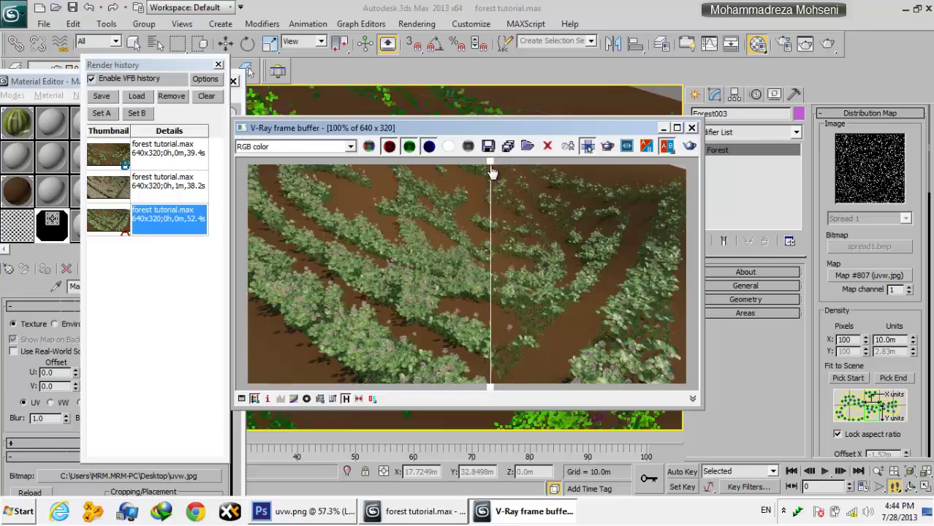
{"action": "left_click_drag", "start_coordinate": [493, 172], "coordinate": [252, 190]}
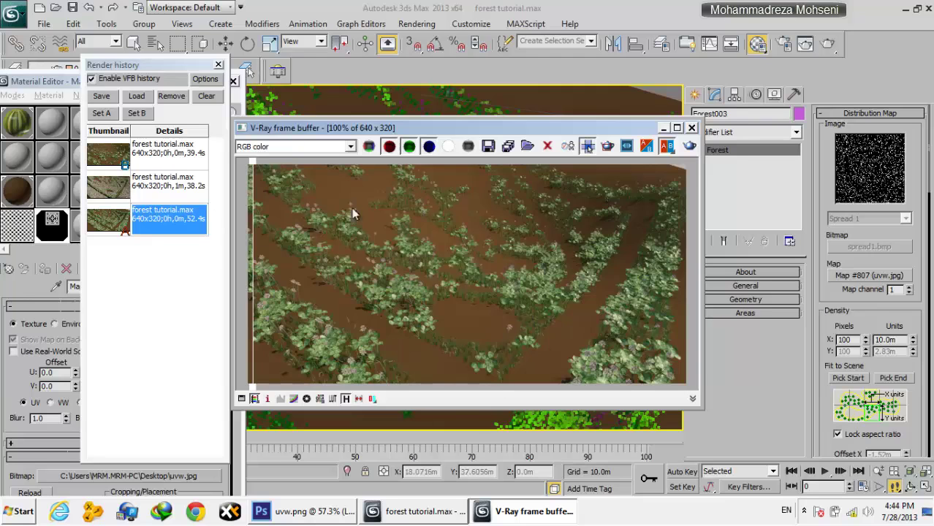
{"action": "mouse_move", "coordinate": [252, 169]}
{"action": "left_mouse_down"}
{"action": "mouse_move", "coordinate": [501, 183]}
{"action": "mouse_move", "coordinate": [459, 183]}
{"action": "left_mouse_up"}
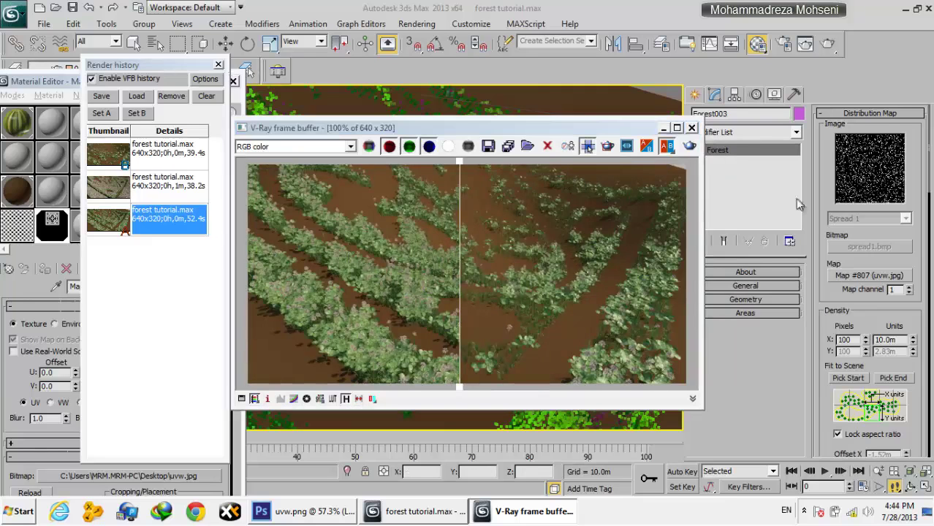
{"action": "left_click", "coordinate": [218, 65]}
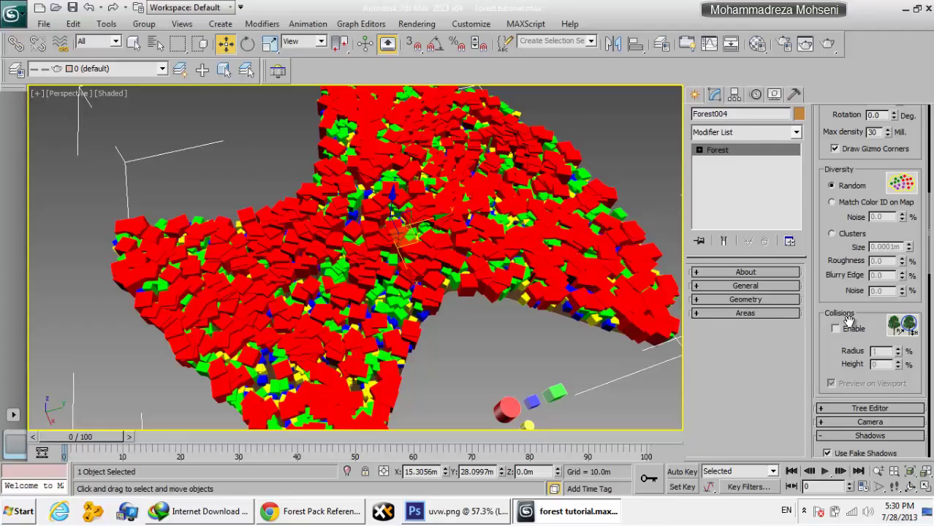
Step: Enable Forest004 collisions with radius 167% and height 5%
{"action": "left_click", "coordinate": [853, 329]}
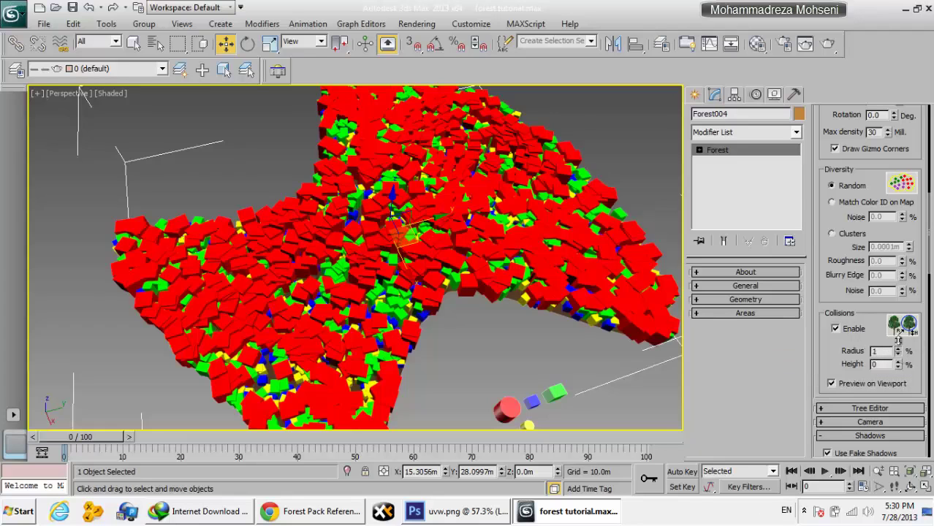
{"action": "type", "text": "8"}
{"action": "key", "text": "Return"}
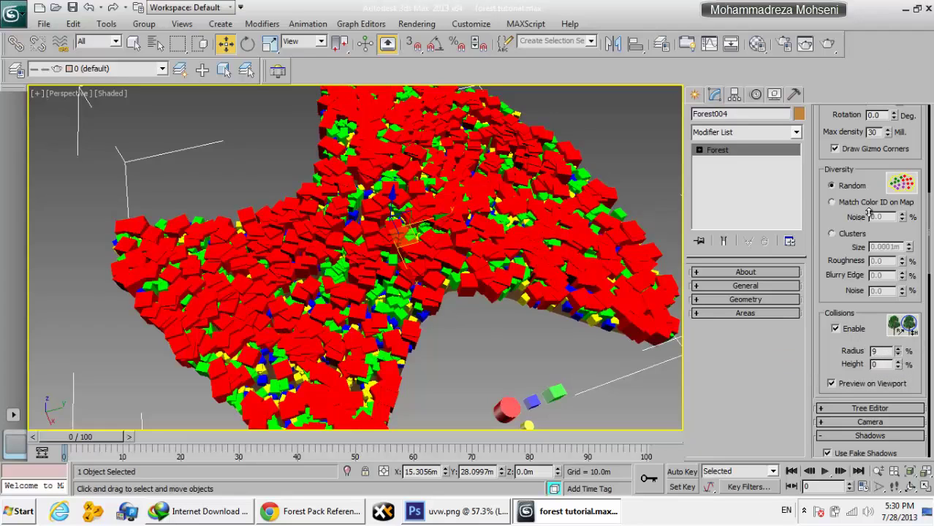
{"action": "type", "text": "22"}
{"action": "key", "text": "Return"}
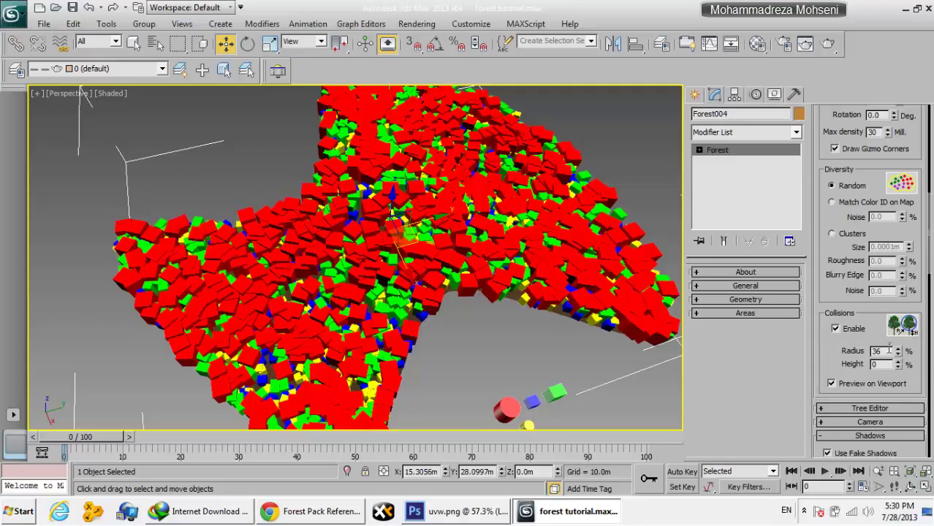
{"action": "type", "text": "100"}
{"action": "key", "text": "Return"}
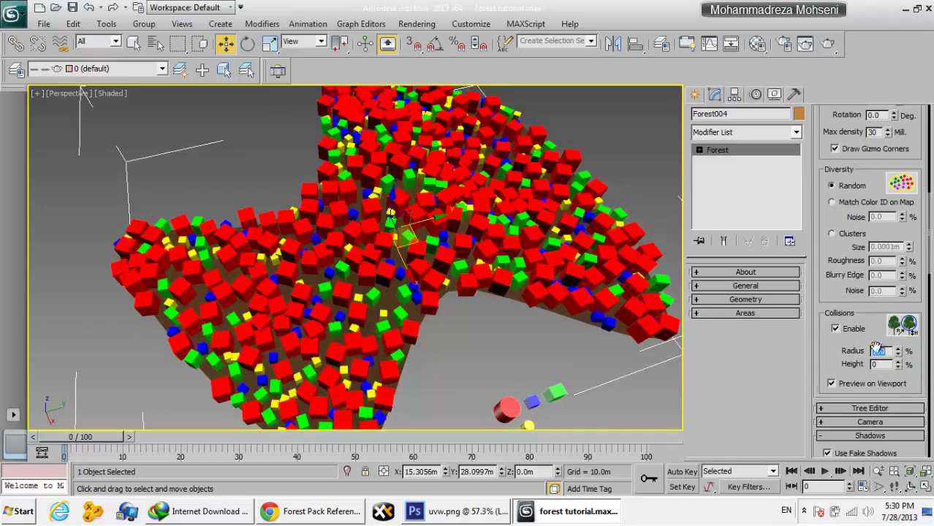
{"action": "mouse_move", "coordinate": [898, 351]}
{"action": "left_mouse_down"}
{"action": "mouse_move", "coordinate": [895, 371]}
{"action": "mouse_move", "coordinate": [911, 117]}
{"action": "mouse_move", "coordinate": [906, 313]}
{"action": "left_mouse_up"}
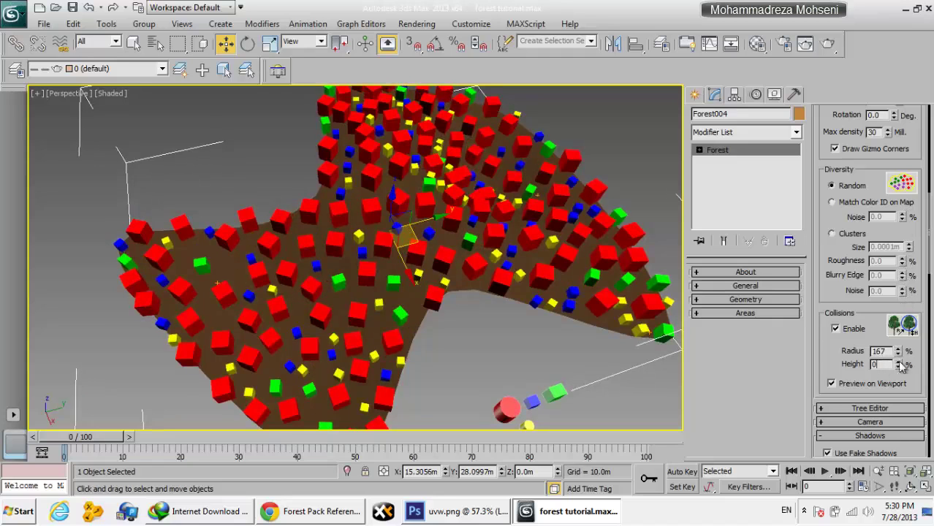
{"action": "type", "text": "5"}
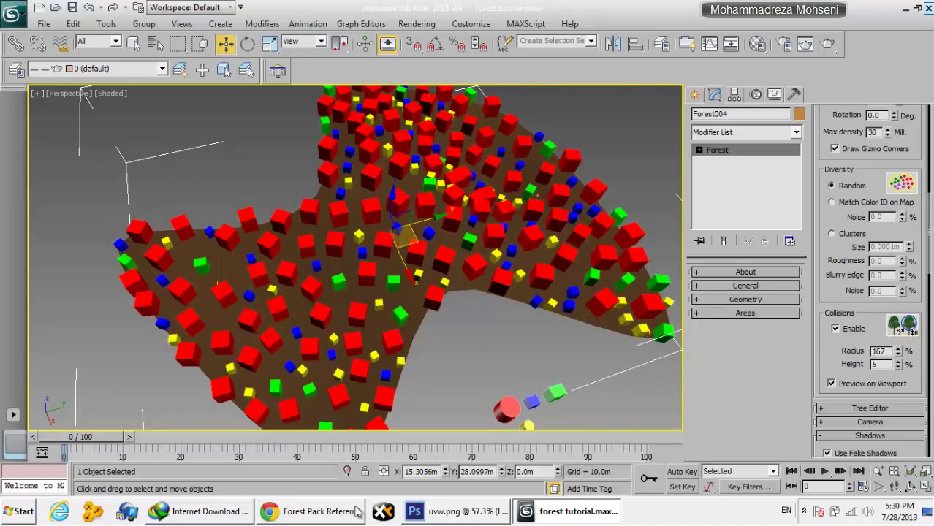
{"action": "left_click", "coordinate": [325, 514]}
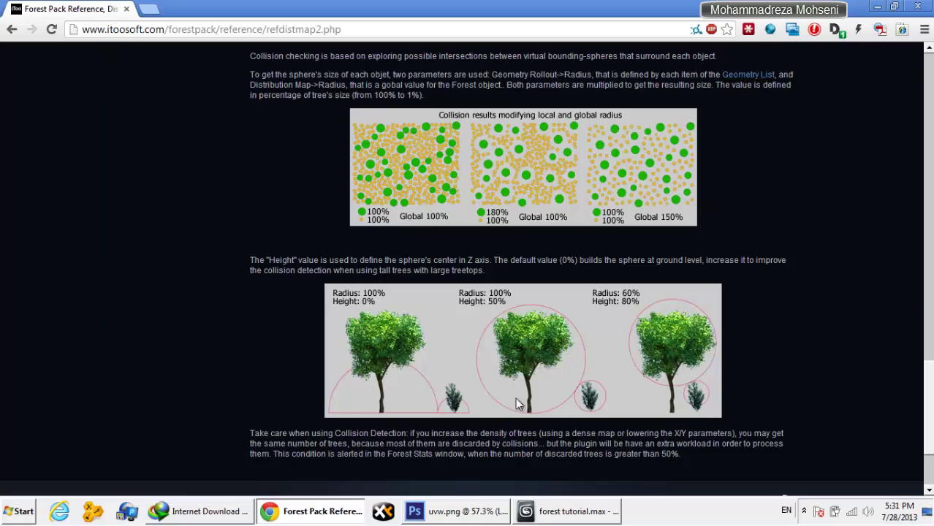
{"action": "left_click", "coordinate": [541, 511]}
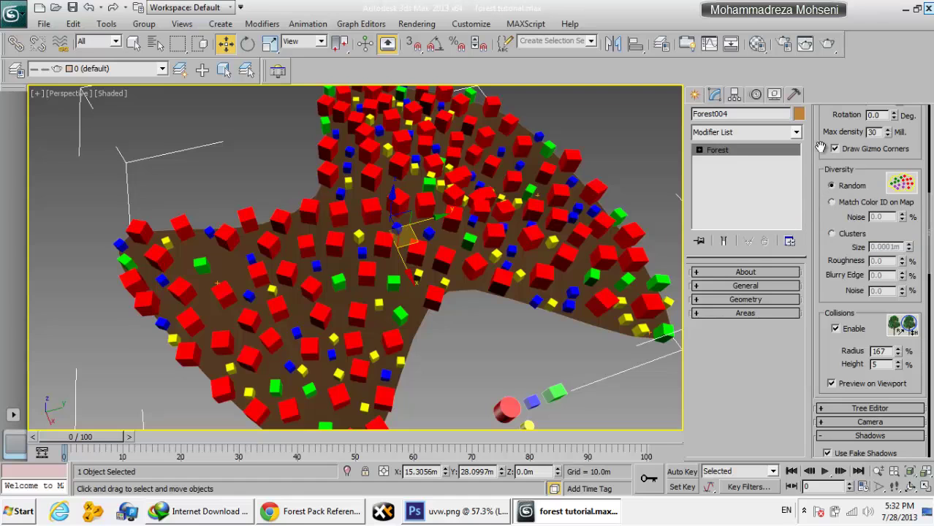
Step: Set Forest004's Diversity mode to Match Color ID on Map
{"action": "scroll", "coordinate": [821, 148], "scroll_direction": "up", "scroll_amount": 5}
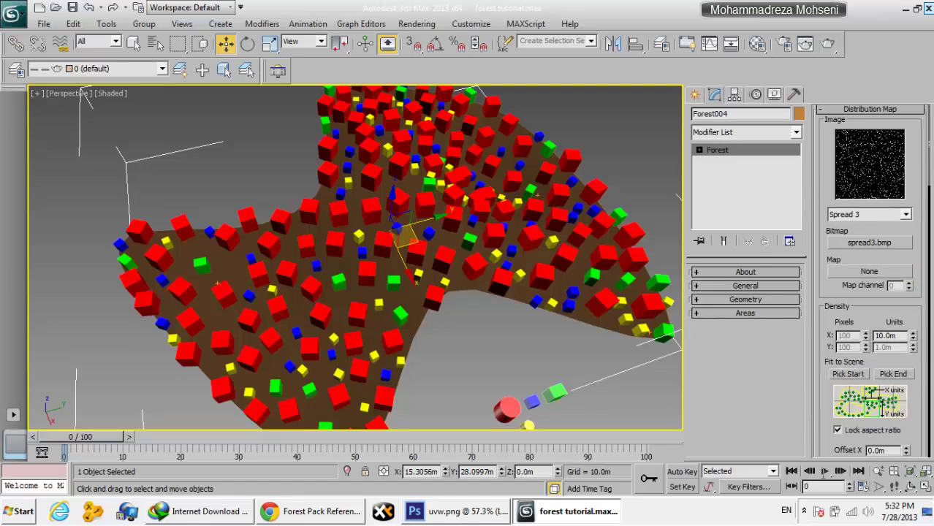
{"action": "left_click", "coordinate": [749, 299]}
{"action": "scroll", "coordinate": [834, 395], "scroll_direction": "down", "scroll_amount": 5}
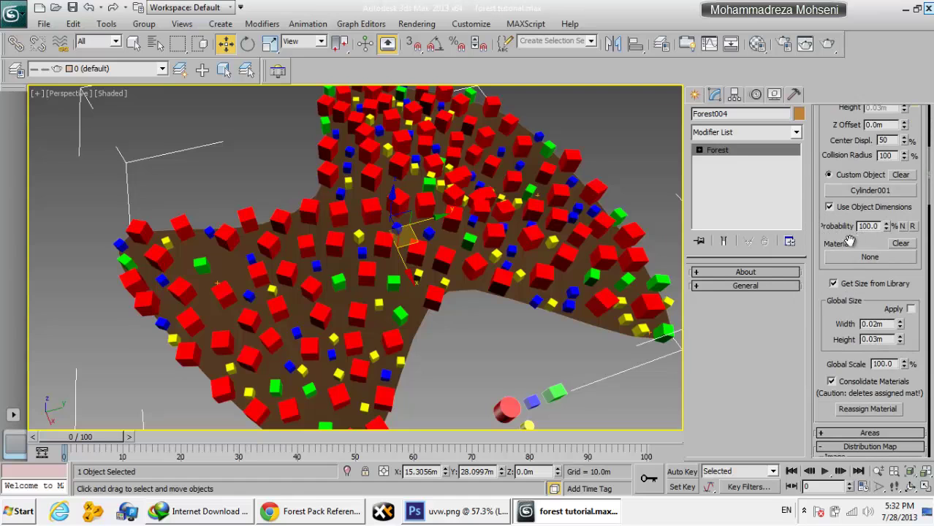
{"action": "scroll", "coordinate": [823, 388], "scroll_direction": "down", "scroll_amount": 5}
{"action": "scroll", "coordinate": [821, 375], "scroll_direction": "down", "scroll_amount": 1}
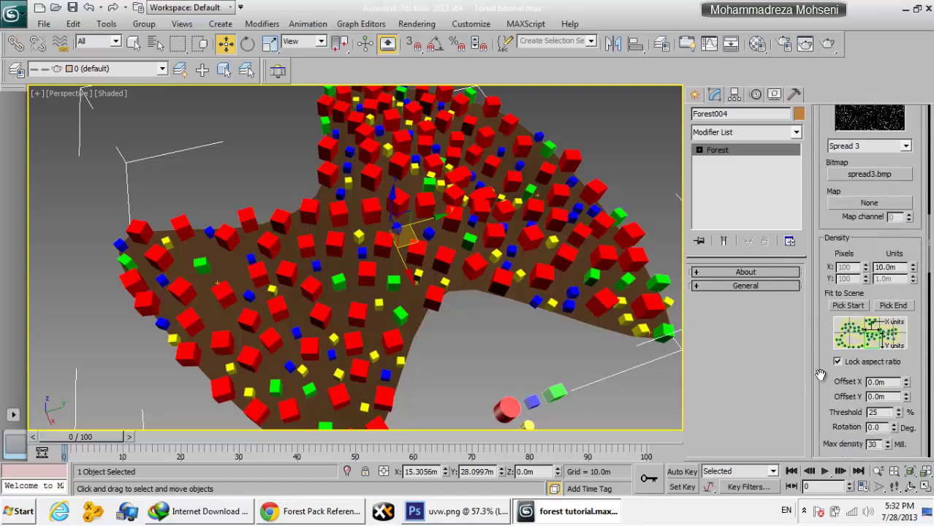
{"action": "scroll", "coordinate": [820, 365], "scroll_direction": "down", "scroll_amount": 5}
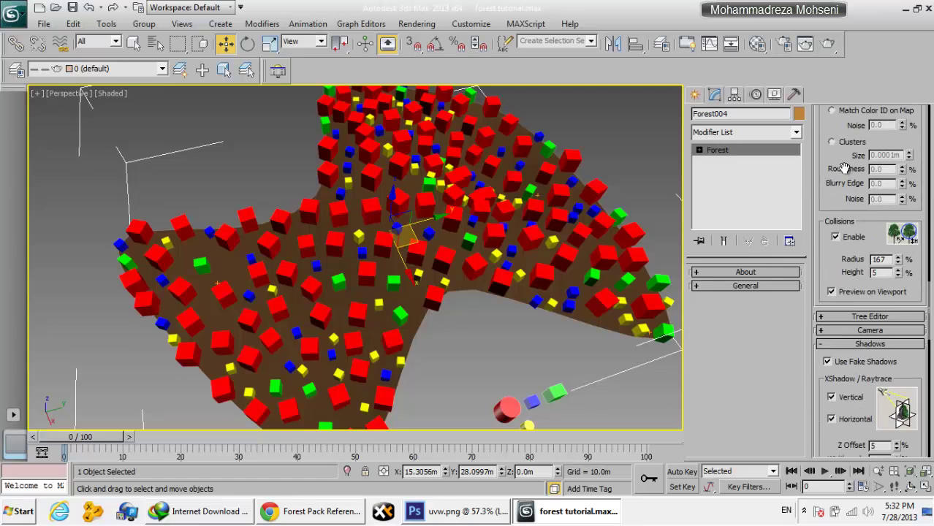
{"action": "scroll", "coordinate": [845, 168], "scroll_direction": "up", "scroll_amount": 5}
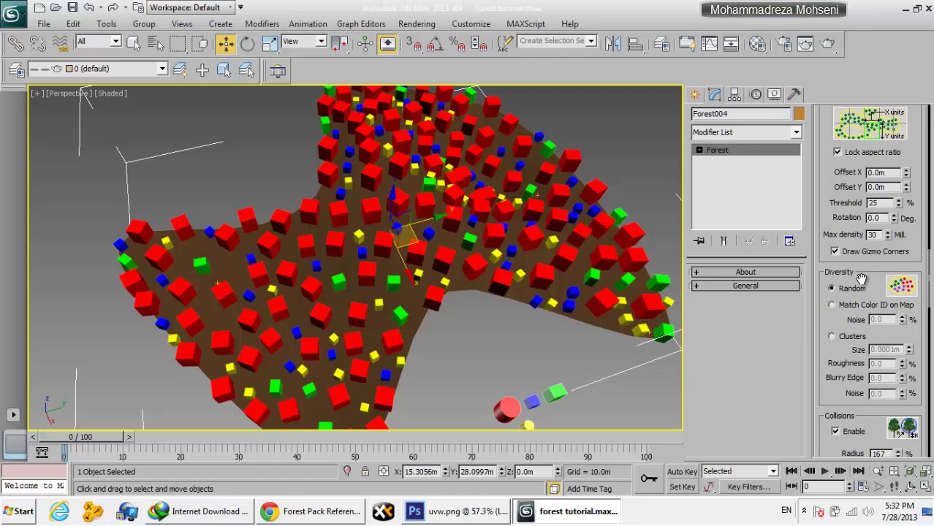
{"action": "left_click", "coordinate": [841, 308]}
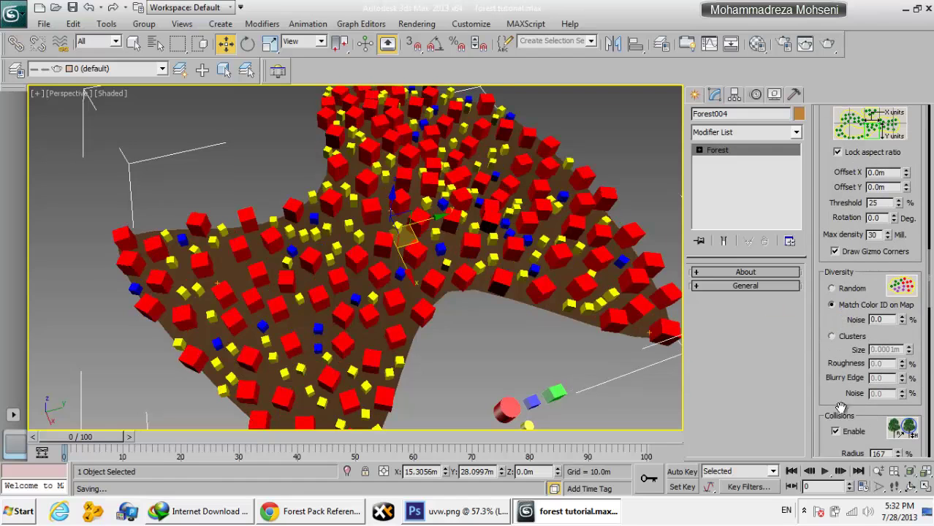
Step: Open the Material Editor with the uvw map and switch to the uvw image in Photoshop
{"action": "scroll", "coordinate": [831, 247], "scroll_direction": "up", "scroll_amount": 5}
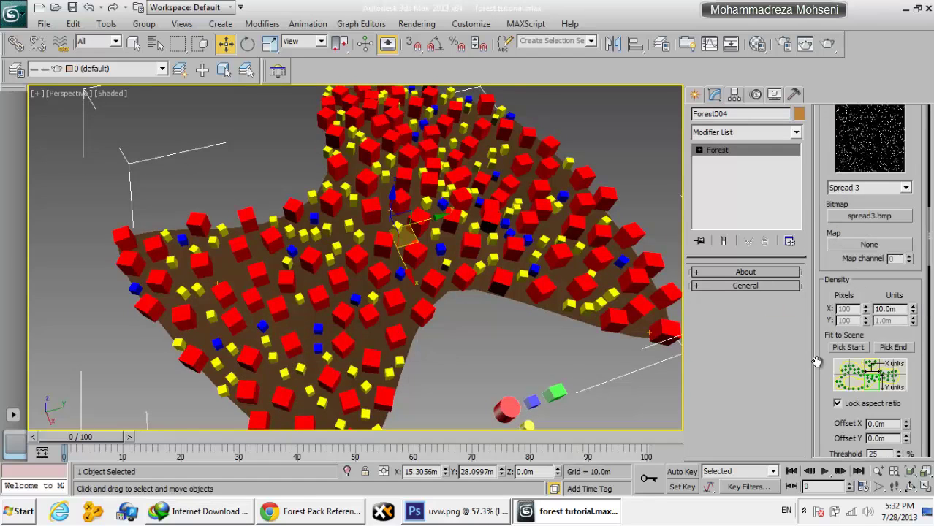
{"action": "key", "text": "m"}
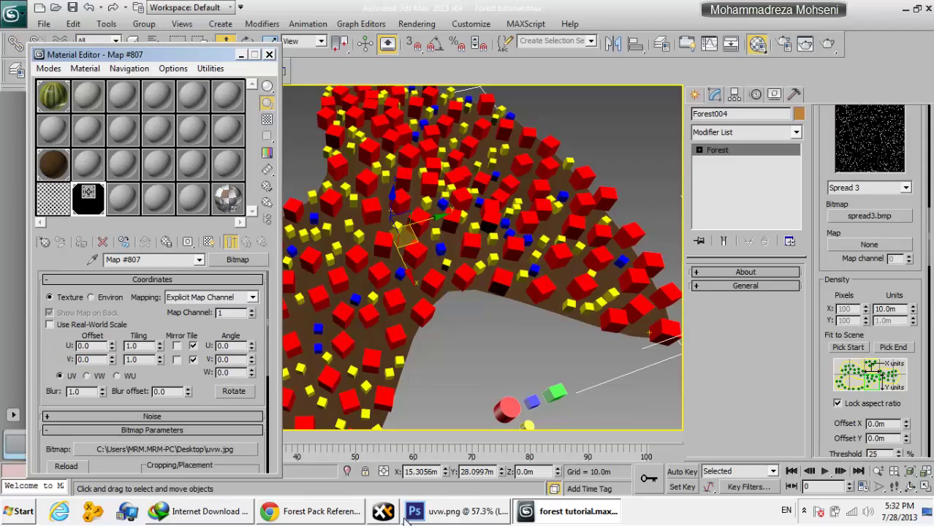
{"action": "left_click", "coordinate": [414, 512]}
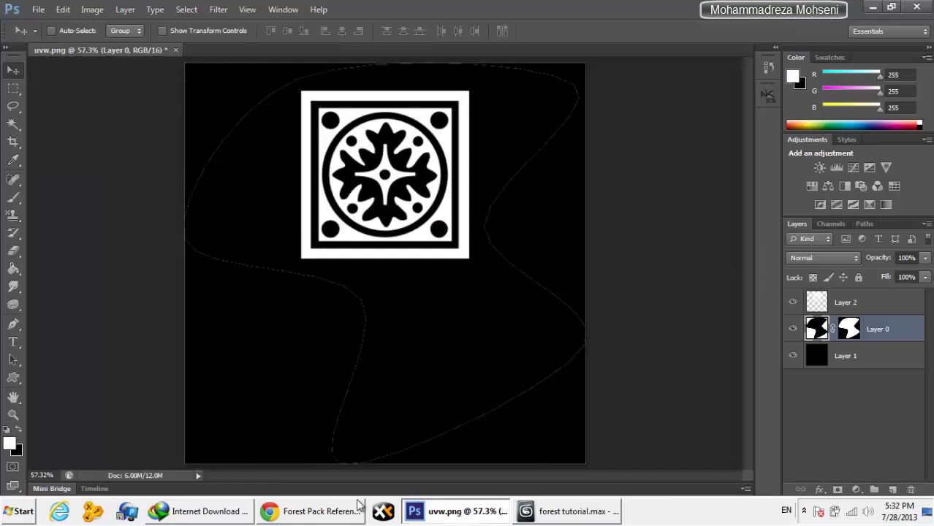
Step: Remove the white tile layer and ready the Ellipse Tool with a red foreground colour
{"action": "left_click", "coordinate": [840, 305]}
{"action": "key", "text": "ctrl+z"}
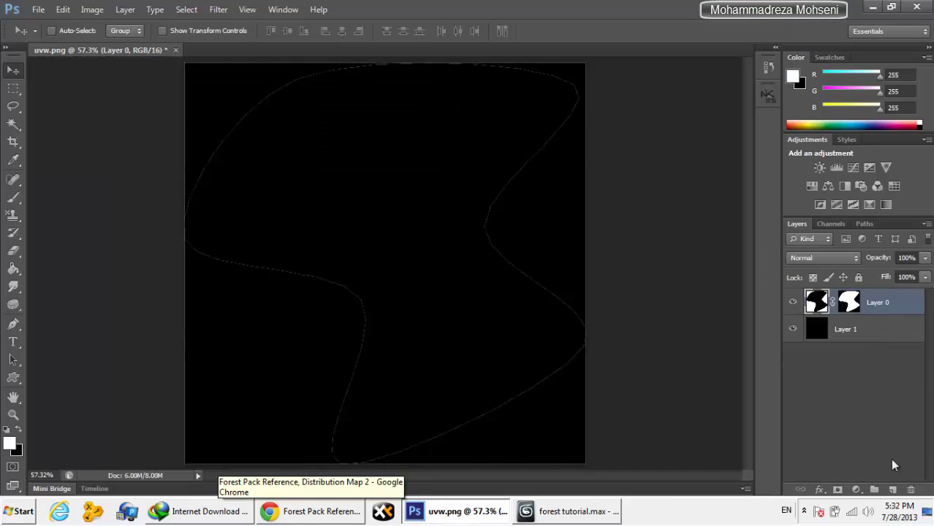
{"action": "left_click", "coordinate": [13, 378]}
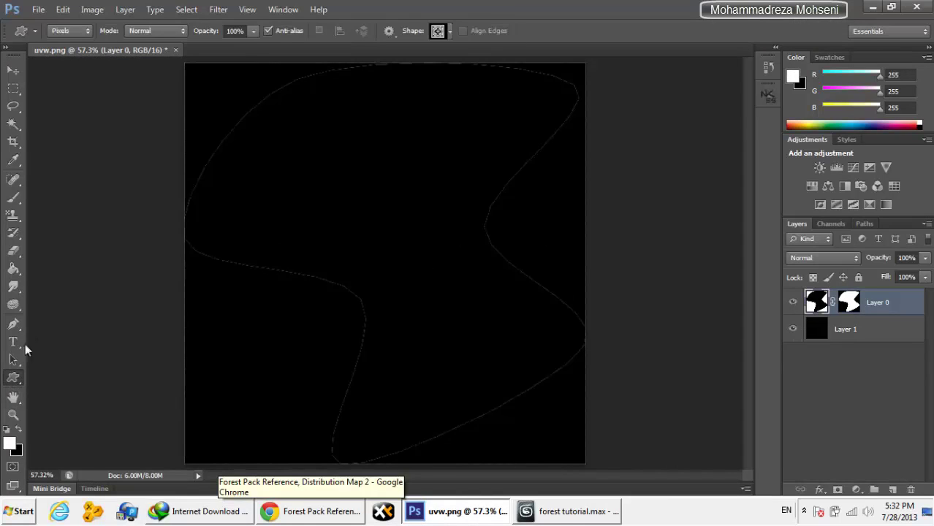
{"action": "right_click", "coordinate": [21, 389]}
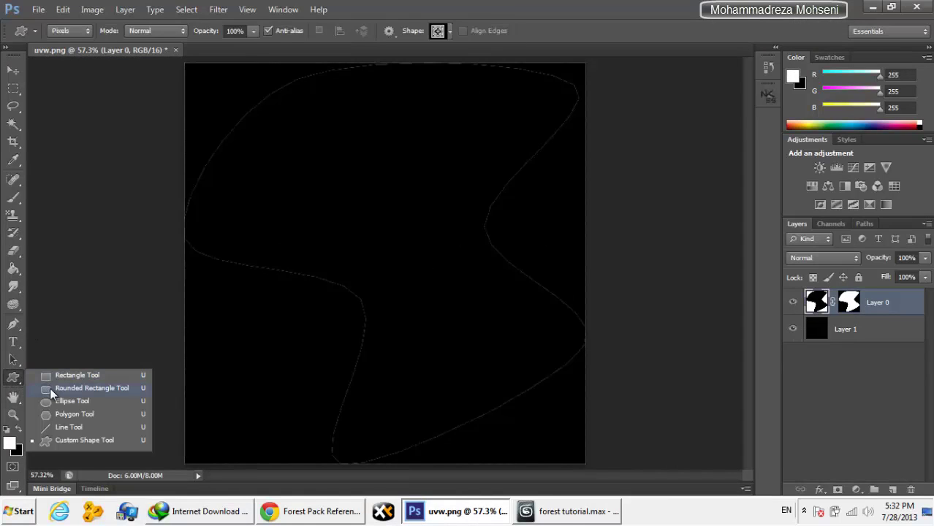
{"action": "left_click", "coordinate": [51, 401]}
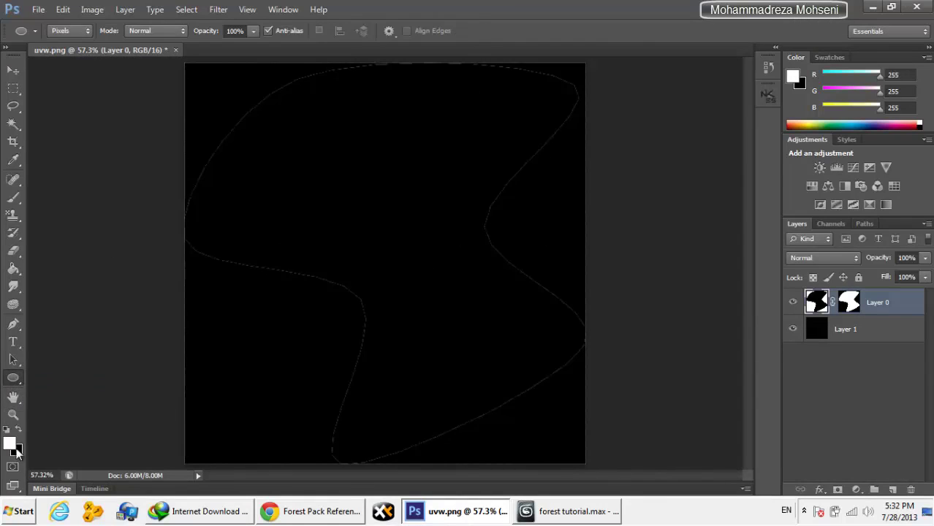
{"action": "left_click", "coordinate": [9, 443]}
{"action": "left_click_drag", "start_coordinate": [408, 195], "coordinate": [459, 123]}
{"action": "key", "text": "Return"}
Step: Draw a red circle in the upper left on its own new layer
{"action": "mouse_move", "coordinate": [294, 118]}
{"action": "left_mouse_down", "text": "shift"}
{"action": "mouse_move", "coordinate": [369, 206]}
{"action": "mouse_move", "coordinate": [438, 262]}
{"action": "left_mouse_up", "text": "shift"}
{"action": "left_click", "coordinate": [13, 69]}
{"action": "left_click_drag", "start_coordinate": [356, 180], "coordinate": [327, 179]}
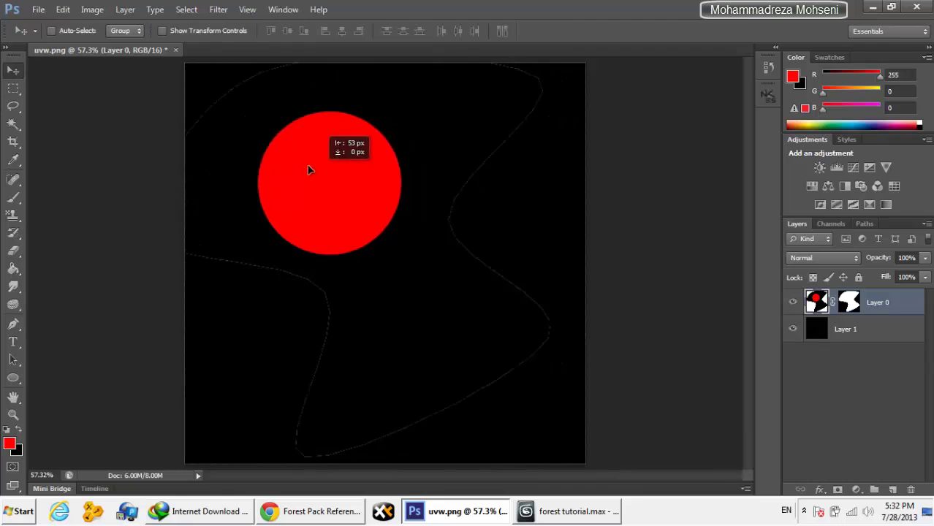
{"action": "key", "text": "ctrl+alt+z"}
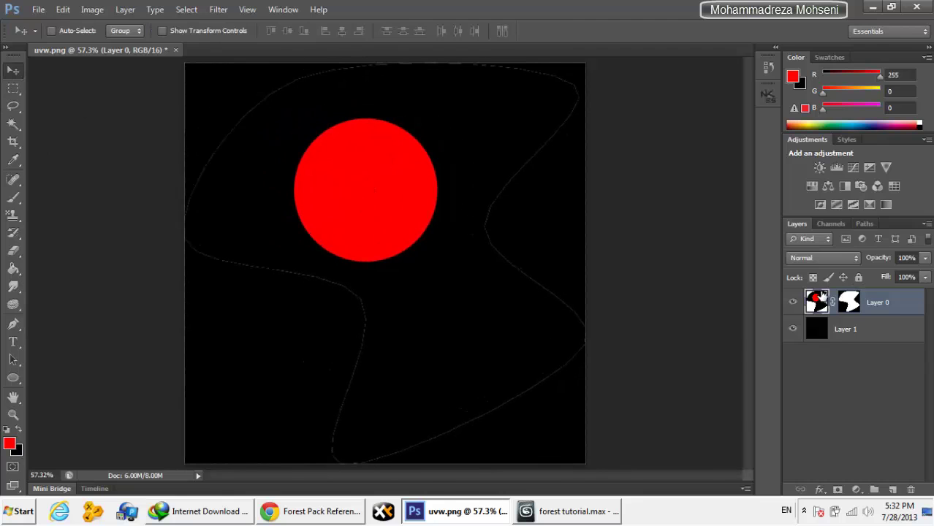
{"action": "key", "text": "ctrl+alt+z"}
{"action": "left_click", "coordinate": [892, 489]}
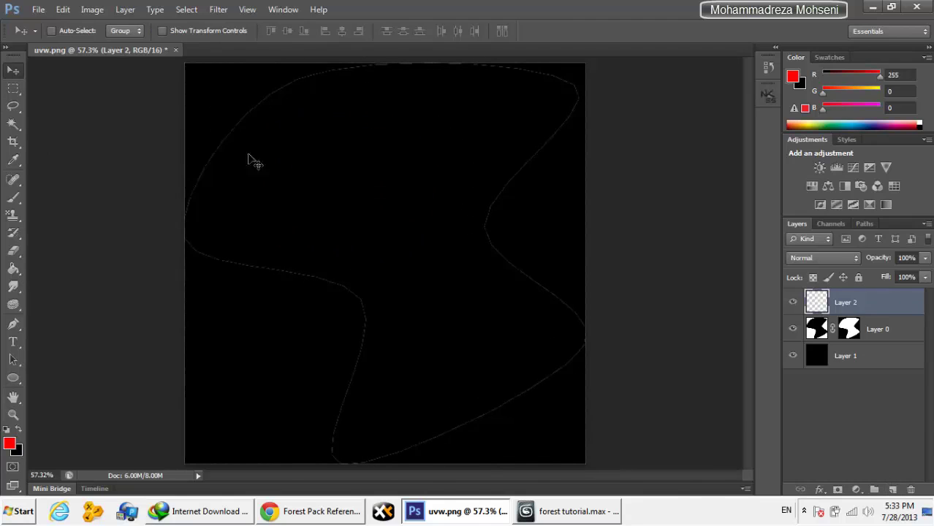
{"action": "left_click", "coordinate": [13, 378]}
{"action": "mouse_move", "coordinate": [269, 124]}
{"action": "left_mouse_down", "text": "shift"}
{"action": "mouse_move", "coordinate": [386, 251]}
{"action": "mouse_move", "coordinate": [419, 258]}
{"action": "left_mouse_up", "text": "shift"}
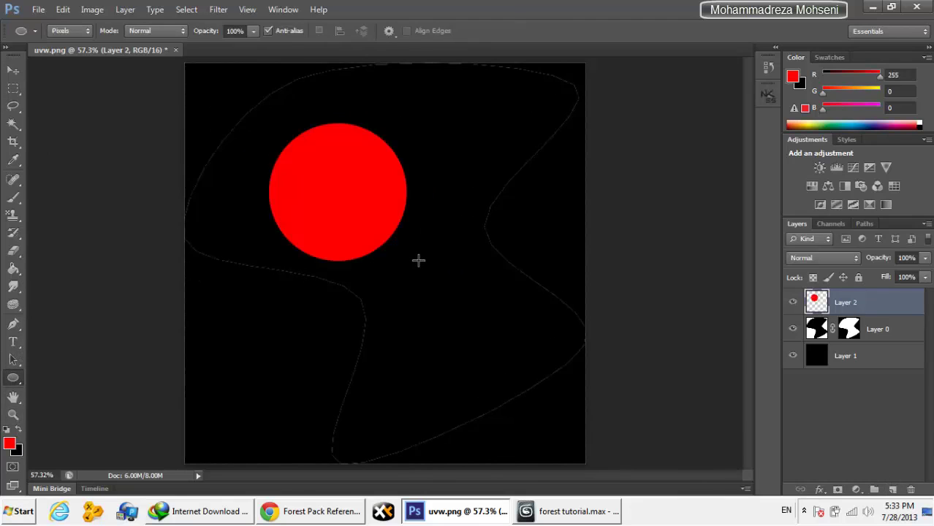
Step: On a new layer, draw a yellow circle near the bottom
{"action": "left_click", "coordinate": [893, 489]}
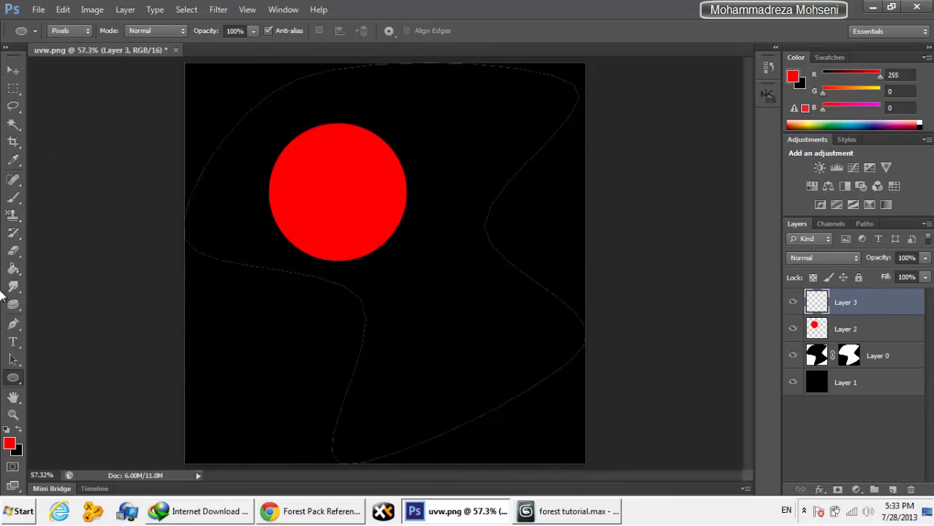
{"action": "left_click", "coordinate": [10, 444]}
{"action": "double_click", "coordinate": [532, 274]}
{"action": "type", "text": "255"}
{"action": "key", "text": "Return"}
{"action": "key", "text": "m"}
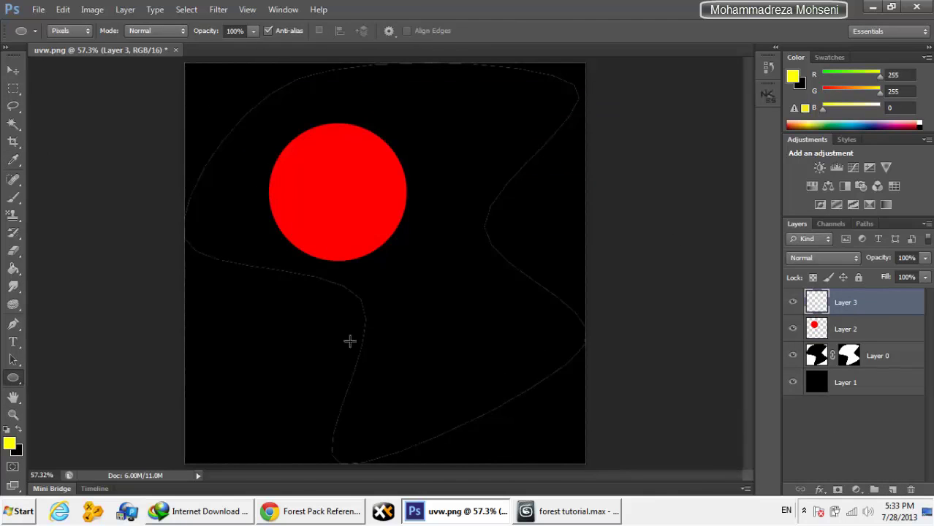
{"action": "mouse_move", "coordinate": [376, 378]}
{"action": "left_mouse_down"}
{"action": "mouse_move", "coordinate": [443, 416]}
{"action": "mouse_move", "coordinate": [449, 452]}
{"action": "mouse_move", "coordinate": [404, 416]}
{"action": "left_mouse_up"}
{"action": "left_click", "coordinate": [13, 70]}
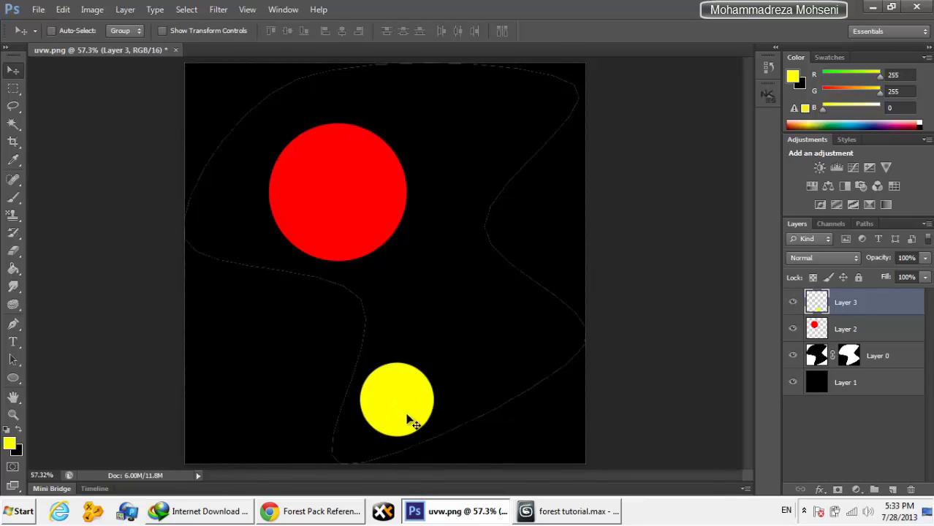
Step: On a new layer, draw a green circle at the right middle
{"action": "left_click", "coordinate": [893, 490]}
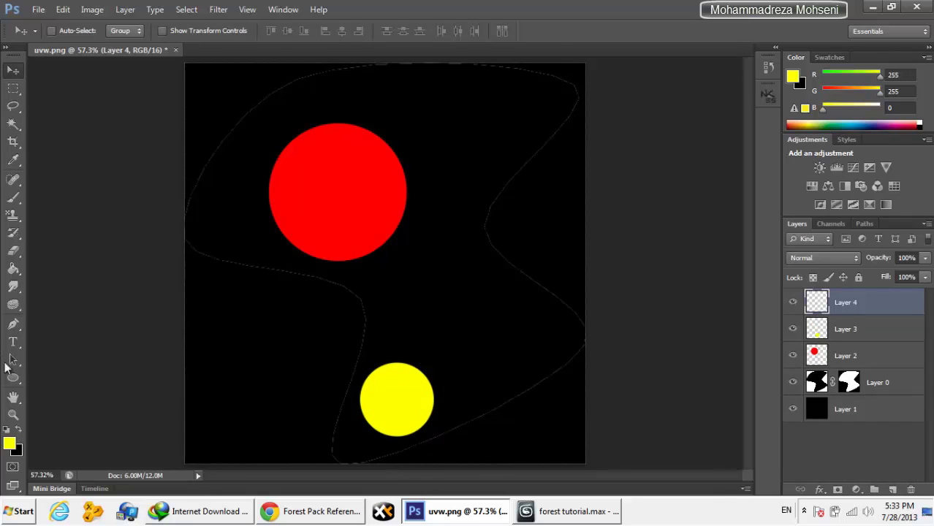
{"action": "left_click", "coordinate": [10, 443]}
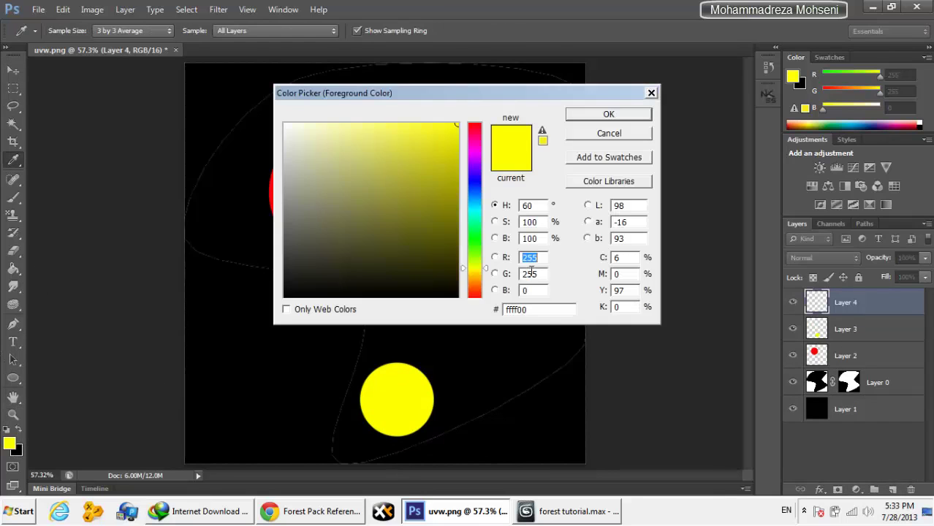
{"action": "type", "text": "0"}
{"action": "key", "text": "Return"}
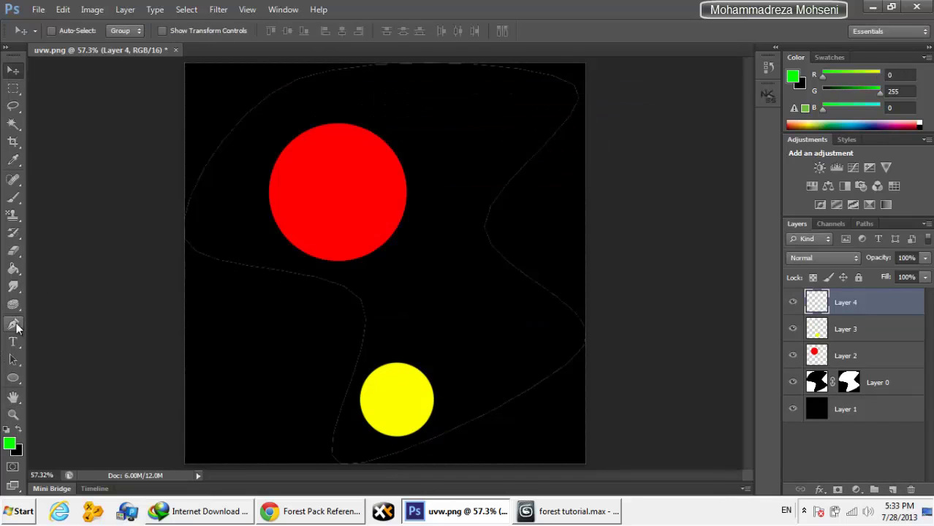
{"action": "left_click", "coordinate": [13, 378]}
{"action": "left_click_drag", "start_coordinate": [409, 258], "coordinate": [552, 373], "text": "shift"}
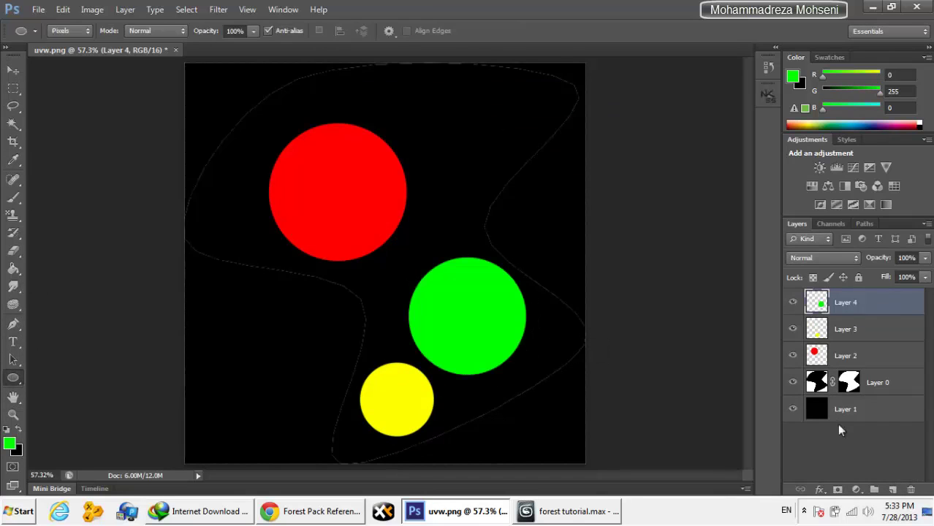
Step: On a new layer, draw a blue circle in the upper right and nudge it into place
{"action": "left_click", "coordinate": [891, 490]}
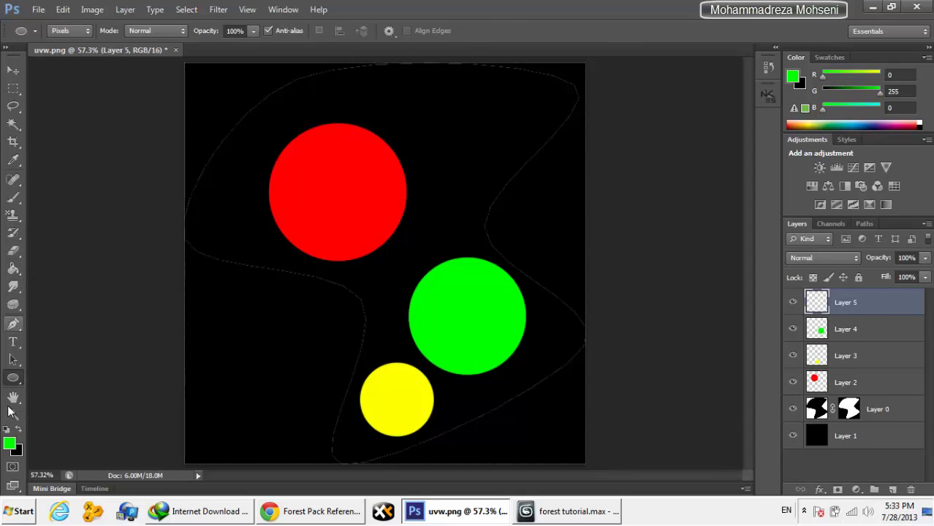
{"action": "left_click", "coordinate": [9, 444]}
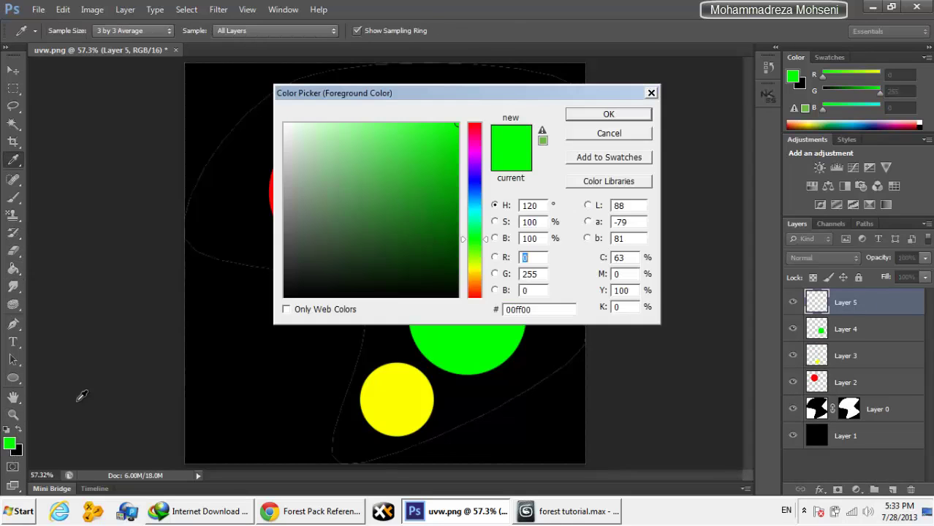
{"action": "type", "text": "255"}
{"action": "double_click", "coordinate": [532, 274]}
{"action": "type", "text": "0"}
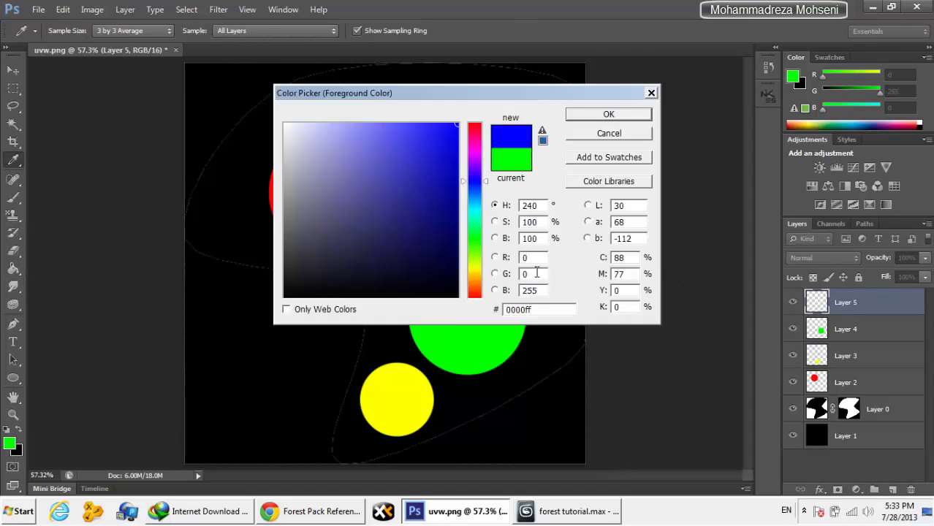
{"action": "key", "text": "Return"}
{"action": "left_click_drag", "start_coordinate": [415, 88], "coordinate": [526, 207], "text": "shift"}
{"action": "left_click", "coordinate": [14, 69]}
{"action": "left_click_drag", "start_coordinate": [468, 146], "coordinate": [463, 133]}
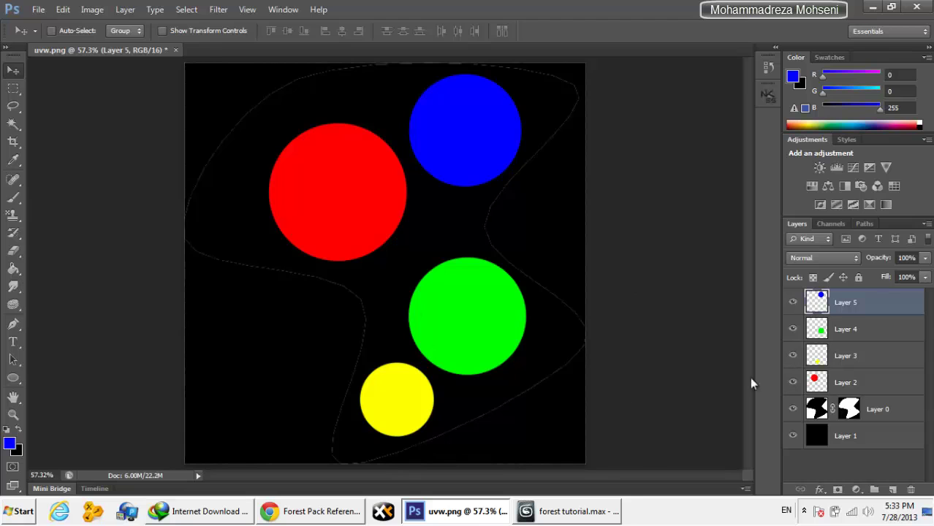
{"action": "key", "text": "l"}
Step: Save the image as JPEG overwriting uvw.jpg, then return to 3ds Max
{"action": "left_click", "coordinate": [38, 9]}
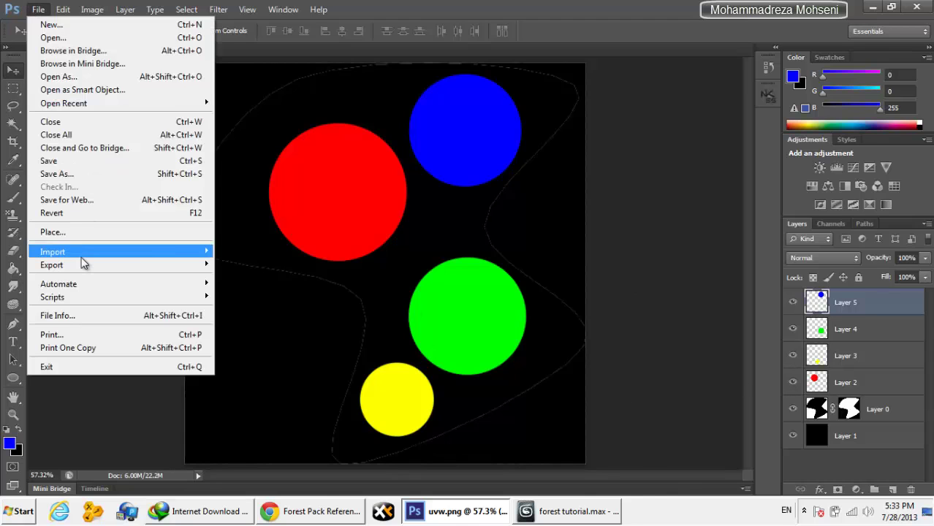
{"action": "left_click", "coordinate": [57, 174]}
{"action": "left_click", "coordinate": [460, 326]}
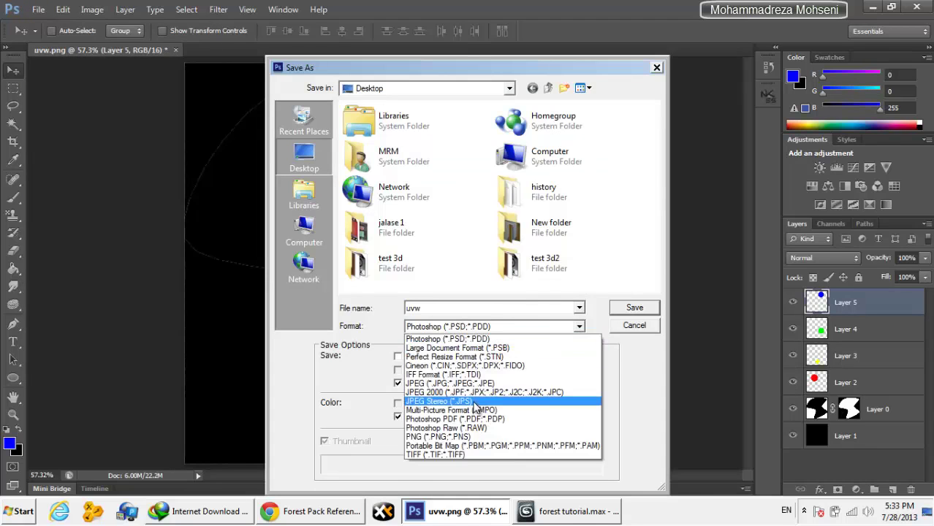
{"action": "left_click", "coordinate": [495, 370]}
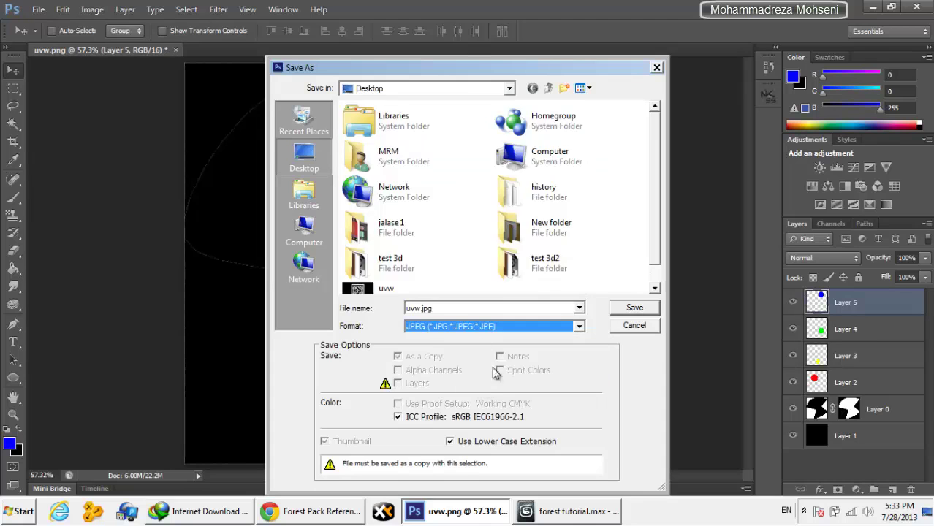
{"action": "double_click", "coordinate": [377, 293]}
{"action": "left_click", "coordinate": [426, 208]}
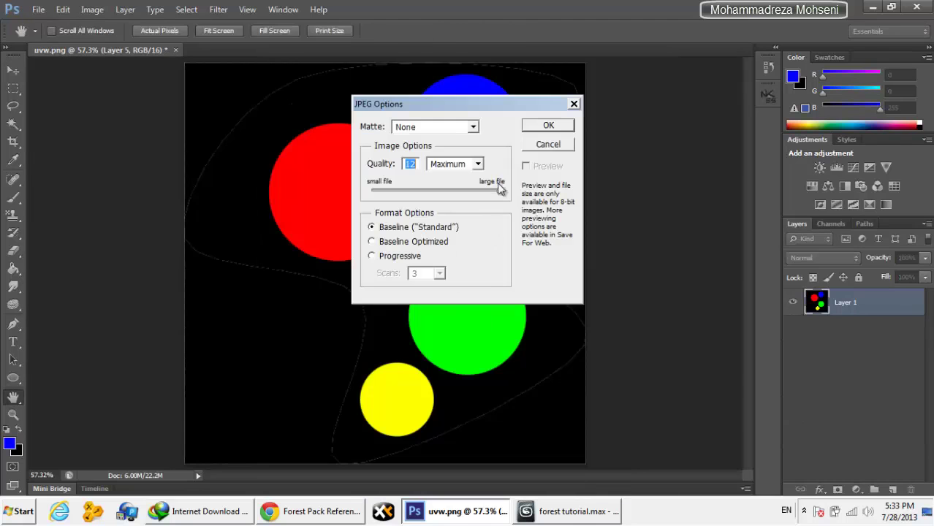
{"action": "key", "text": "Return"}
{"action": "left_click", "coordinate": [558, 520]}
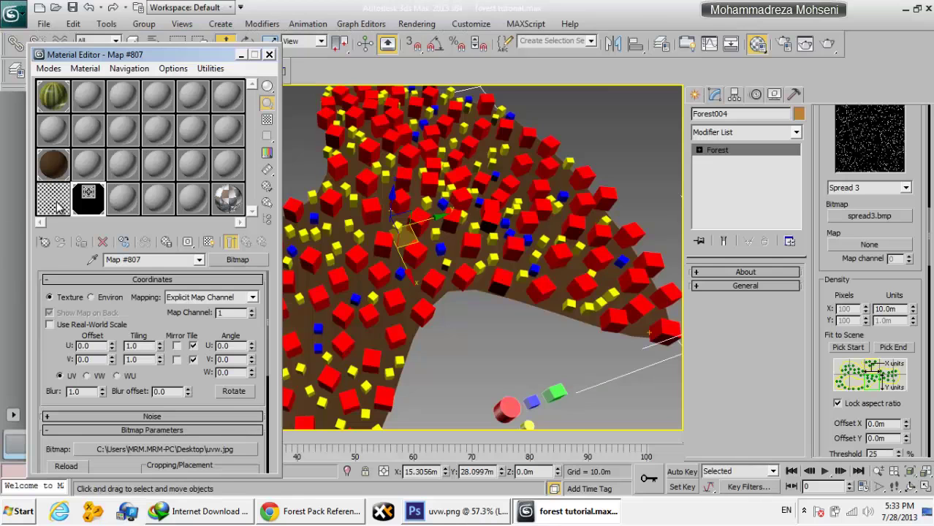
Step: Reload the updated uvw.jpg and instance it as Forest004's distribution map
{"action": "left_click", "coordinate": [191, 449]}
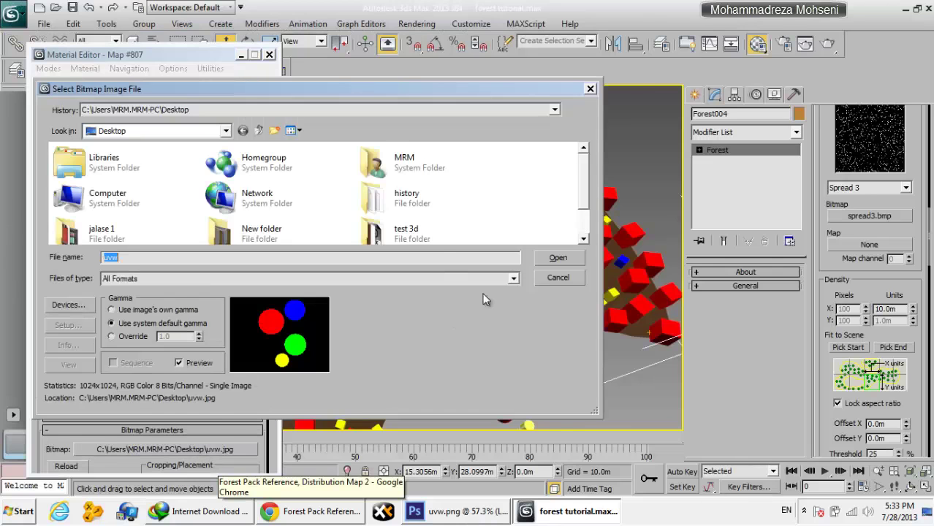
{"action": "left_click", "coordinate": [542, 278]}
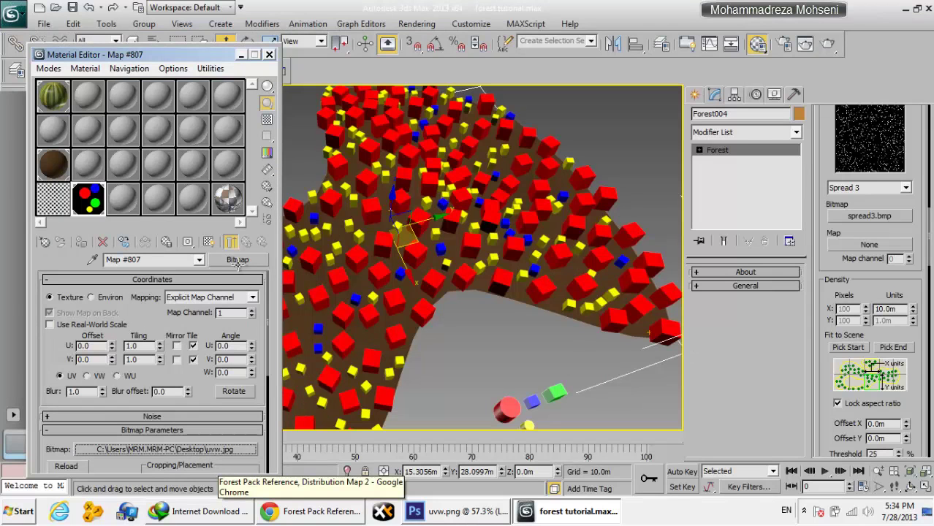
{"action": "left_click_drag", "start_coordinate": [80, 201], "coordinate": [862, 247]}
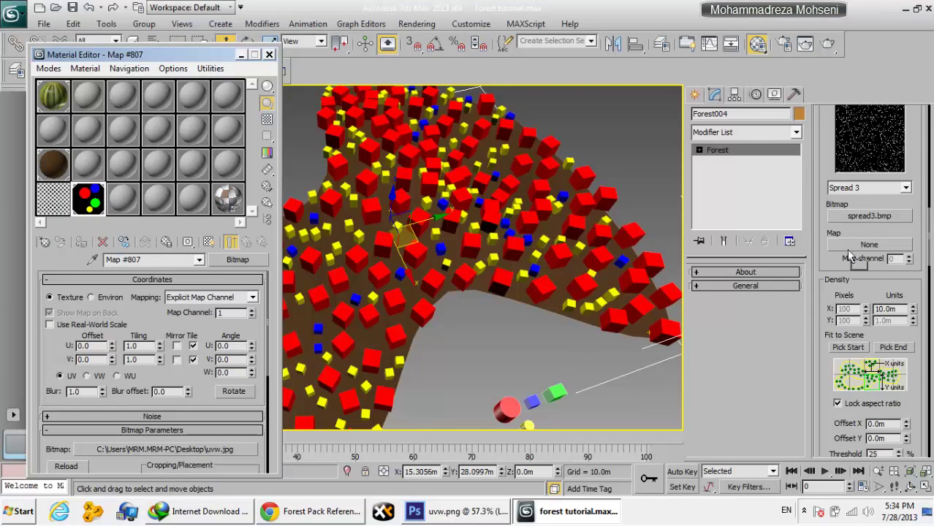
{"action": "key", "text": "Return"}
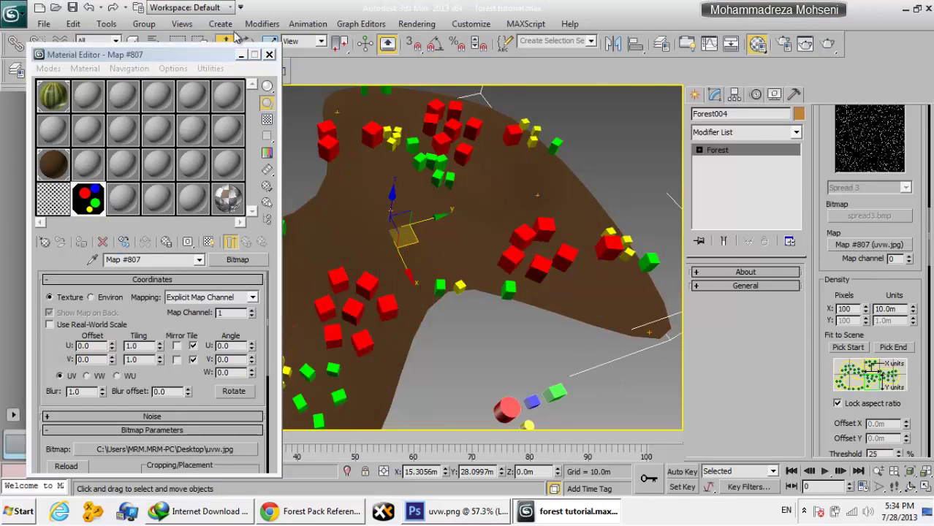
{"action": "left_click", "coordinate": [269, 55]}
Step: Disable Collisions and set the distribution map channel to 1
{"action": "scroll", "coordinate": [829, 431], "scroll_direction": "down", "scroll_amount": 5}
{"action": "left_click", "coordinate": [837, 393]}
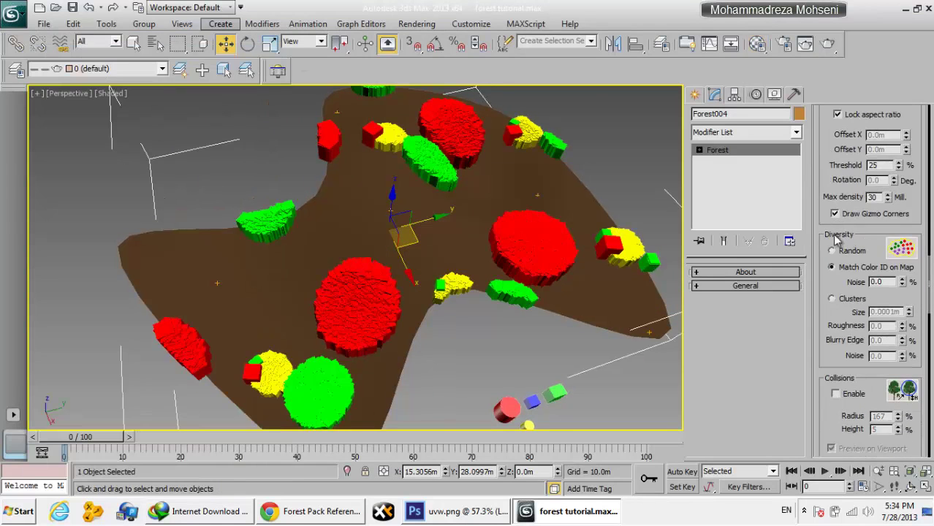
{"action": "scroll", "coordinate": [832, 351], "scroll_direction": "up", "scroll_amount": 4}
{"action": "scroll", "coordinate": [829, 307], "scroll_direction": "down", "scroll_amount": 2}
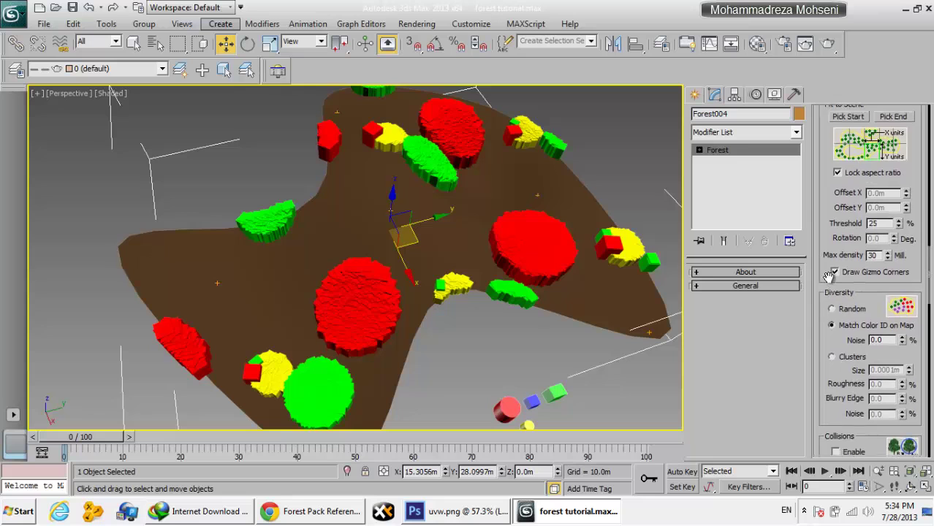
{"action": "scroll", "coordinate": [834, 289], "scroll_direction": "down", "scroll_amount": 2}
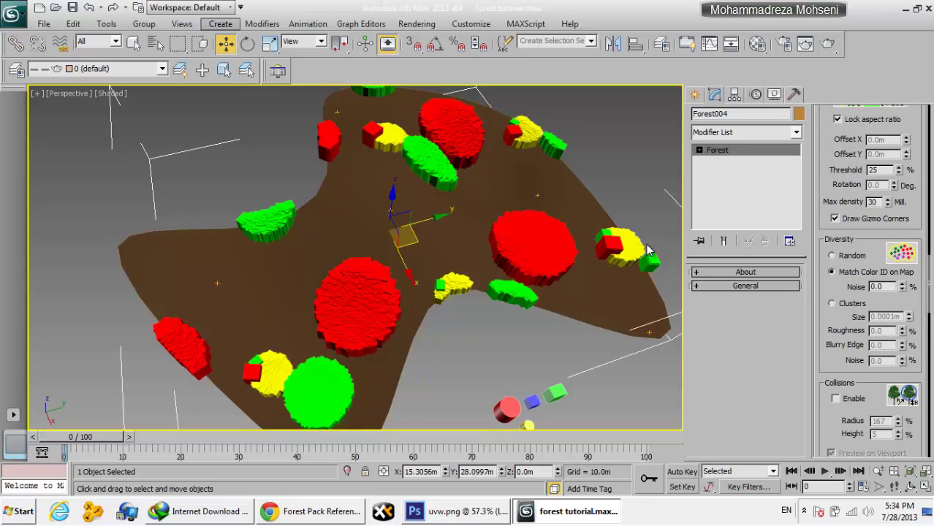
{"action": "scroll", "coordinate": [837, 188], "scroll_direction": "up", "scroll_amount": 6}
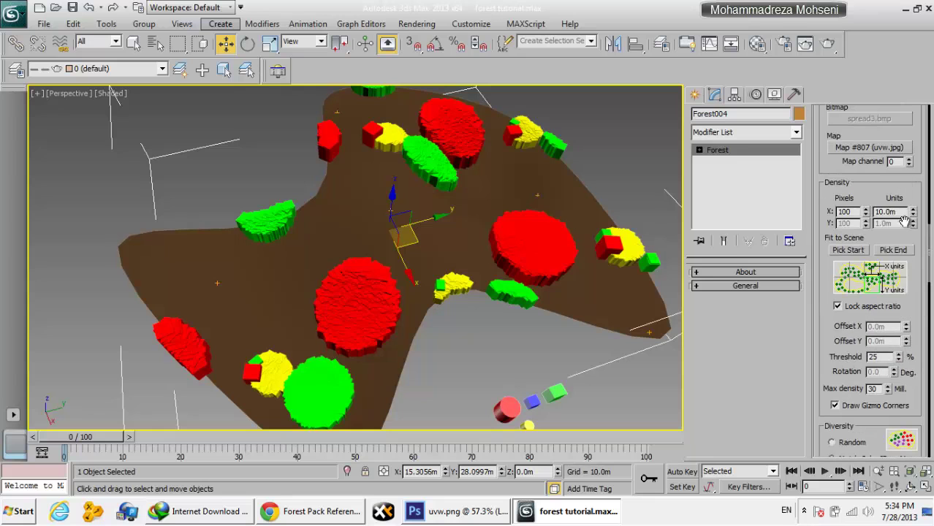
{"action": "left_click", "coordinate": [909, 158]}
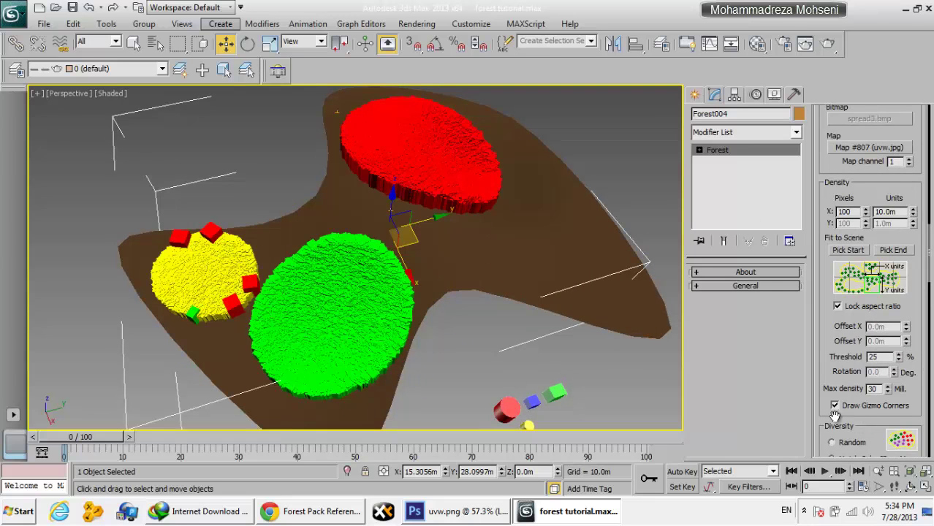
{"action": "scroll", "coordinate": [835, 446], "scroll_direction": "down", "scroll_amount": 2}
{"action": "scroll", "coordinate": [835, 446], "scroll_direction": "down", "scroll_amount": 2}
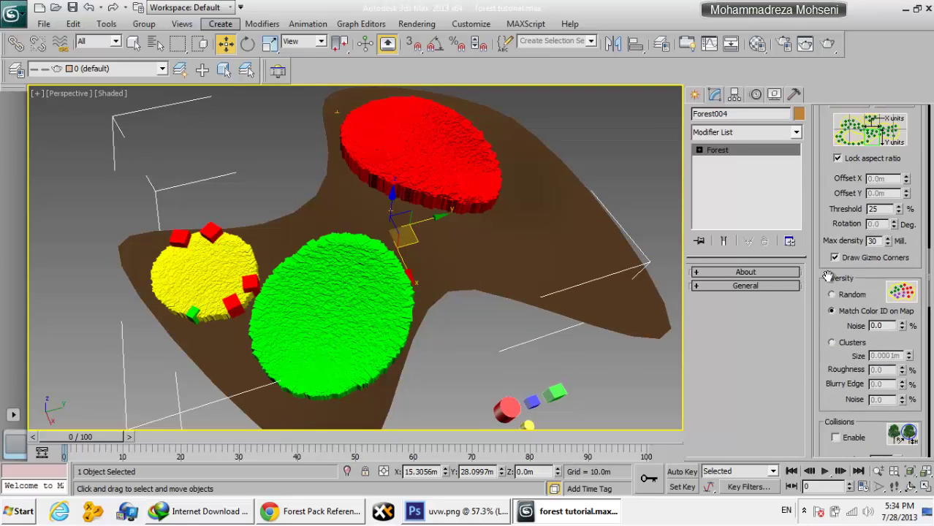
{"action": "scroll", "coordinate": [835, 446], "scroll_direction": "down", "scroll_amount": 2}
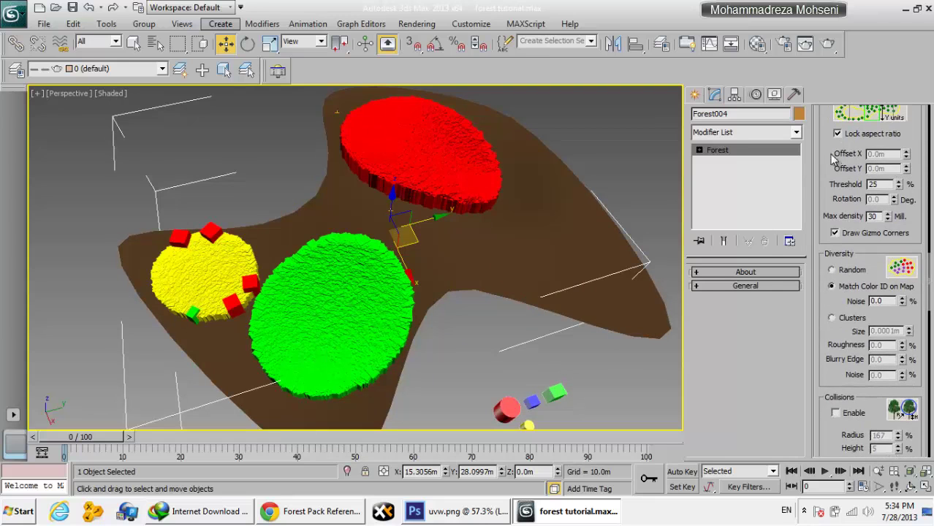
{"action": "scroll", "coordinate": [828, 154], "scroll_direction": "up", "scroll_amount": 10}
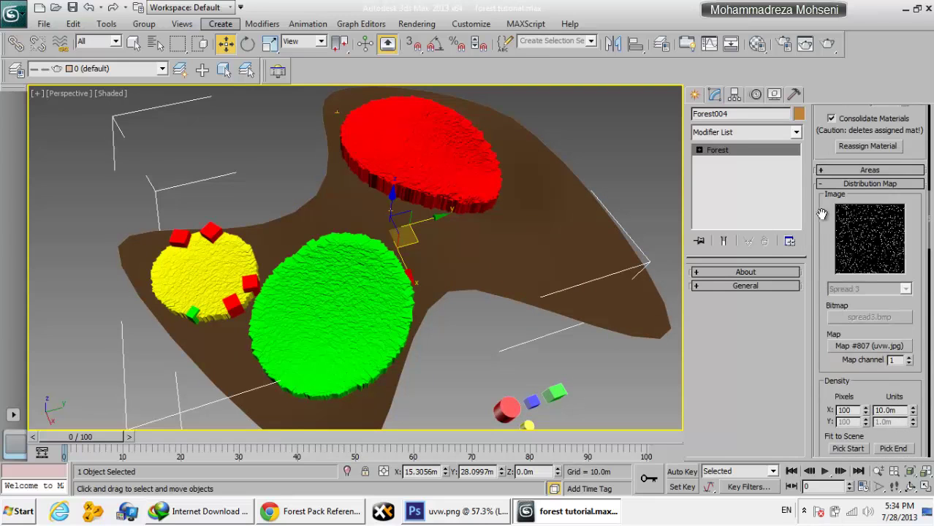
{"action": "scroll", "coordinate": [822, 214], "scroll_direction": "up", "scroll_amount": 5}
Step: Inspect Cylinder002's yellow Color ID in the Geometry list without changing it
{"action": "scroll", "coordinate": [826, 322], "scroll_direction": "up", "scroll_amount": 3}
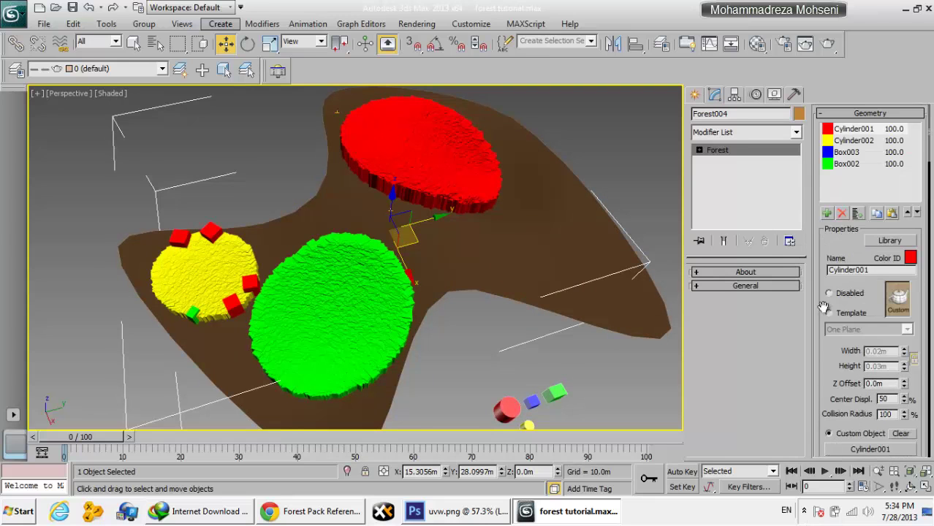
{"action": "left_click", "coordinate": [866, 130]}
{"action": "left_click", "coordinate": [874, 140]}
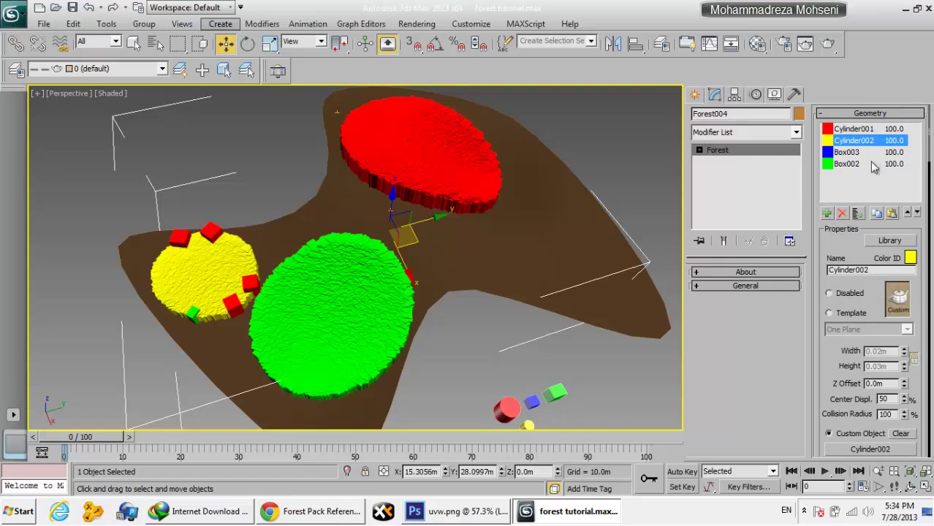
{"action": "left_click", "coordinate": [910, 258]}
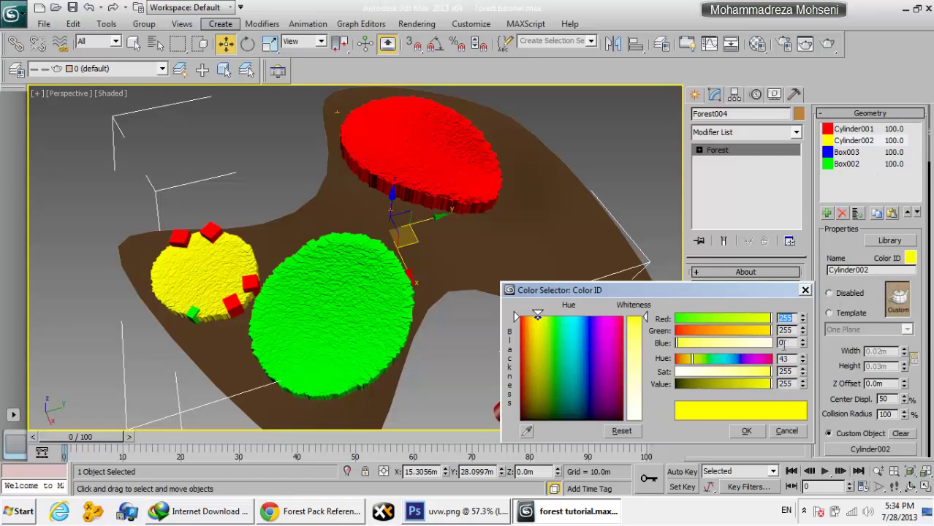
{"action": "left_click", "coordinate": [746, 431]}
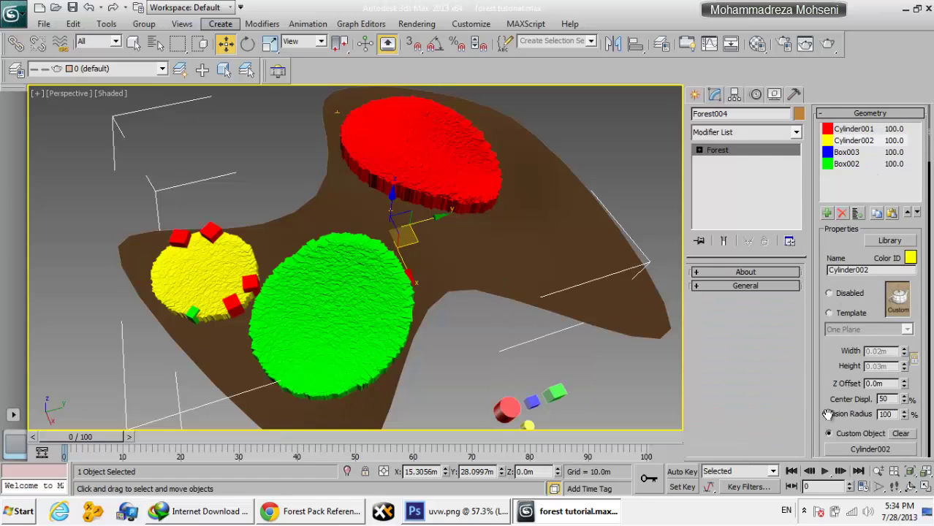
{"action": "left_click", "coordinate": [910, 260]}
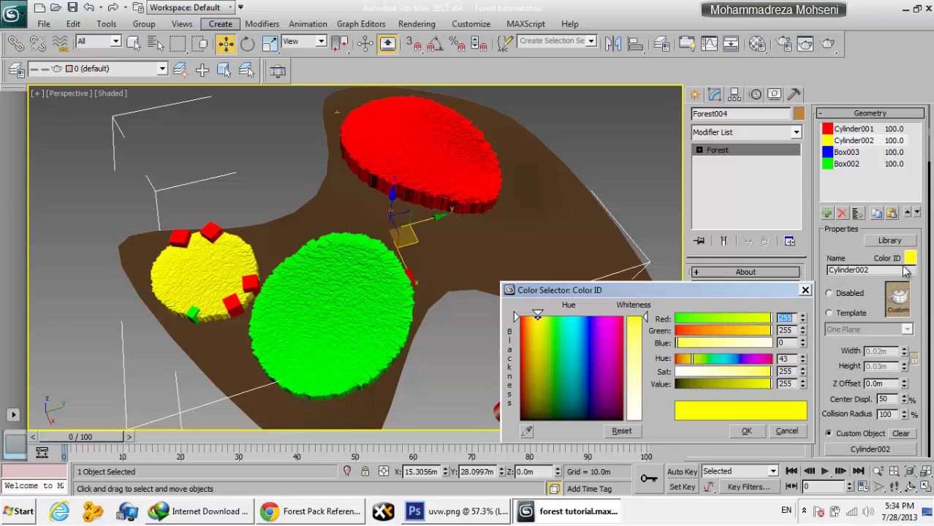
{"action": "left_click", "coordinate": [787, 432]}
Step: Raise the Match Color ID noise to 1.79% so red boxes mix into other patches
{"action": "left_click_drag", "start_coordinate": [822, 404], "coordinate": [804, 246]}
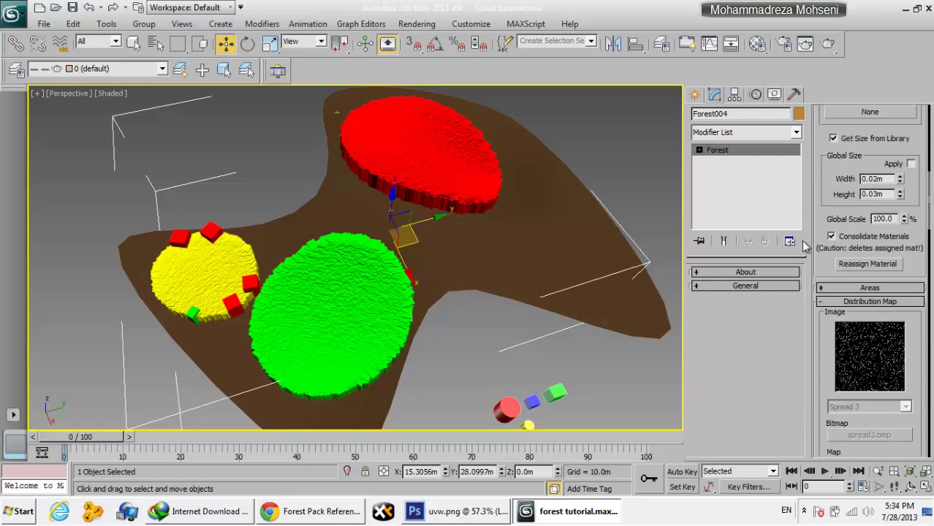
{"action": "left_click_drag", "start_coordinate": [815, 439], "coordinate": [811, 150]}
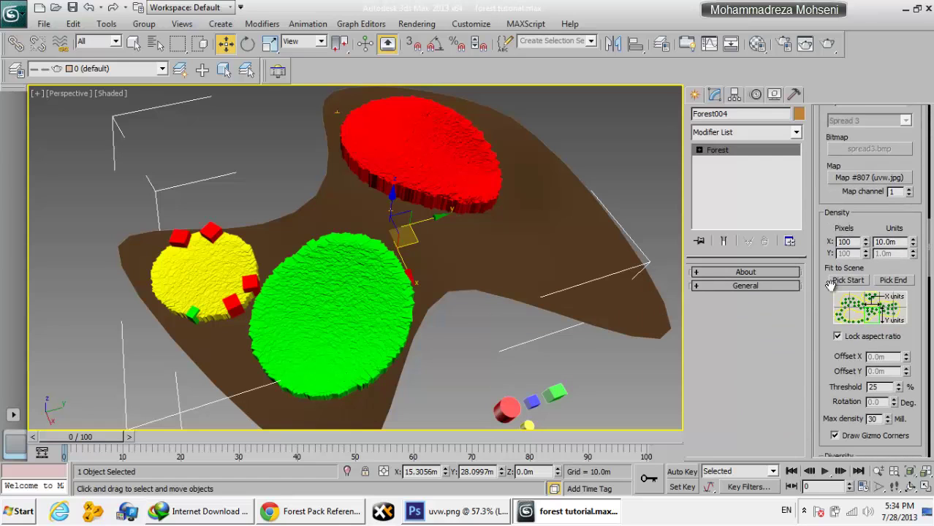
{"action": "scroll", "coordinate": [818, 318], "scroll_direction": "down", "scroll_amount": 3}
{"action": "scroll", "coordinate": [862, 293], "scroll_direction": "down", "scroll_amount": 3}
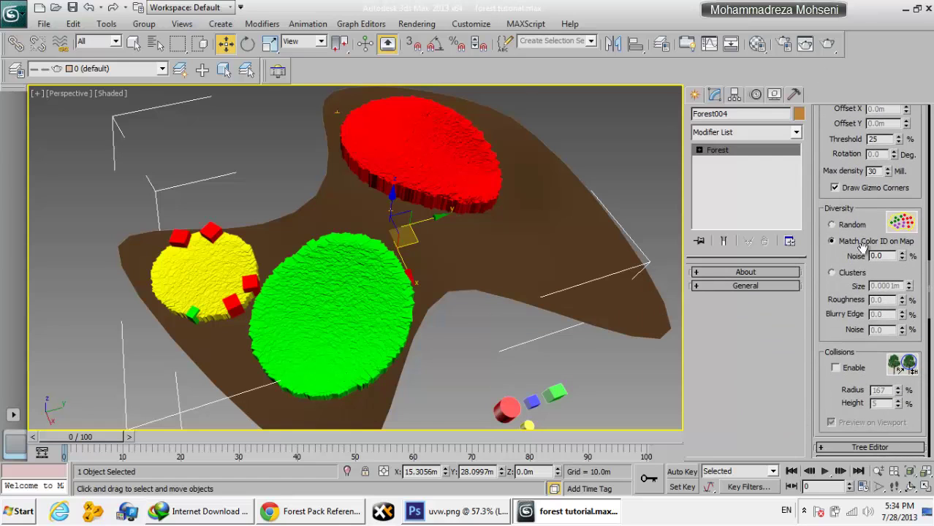
{"action": "mouse_move", "coordinate": [445, 196]}
{"action": "middle_mouse_down", "text": "alt"}
{"action": "mouse_move", "coordinate": [539, 216]}
{"action": "mouse_move", "coordinate": [412, 201]}
{"action": "mouse_move", "coordinate": [415, 246]}
{"action": "mouse_move", "coordinate": [501, 229]}
{"action": "mouse_move", "coordinate": [486, 259]}
{"action": "mouse_move", "coordinate": [503, 246]}
{"action": "mouse_move", "coordinate": [569, 237]}
{"action": "middle_mouse_up", "text": "alt"}
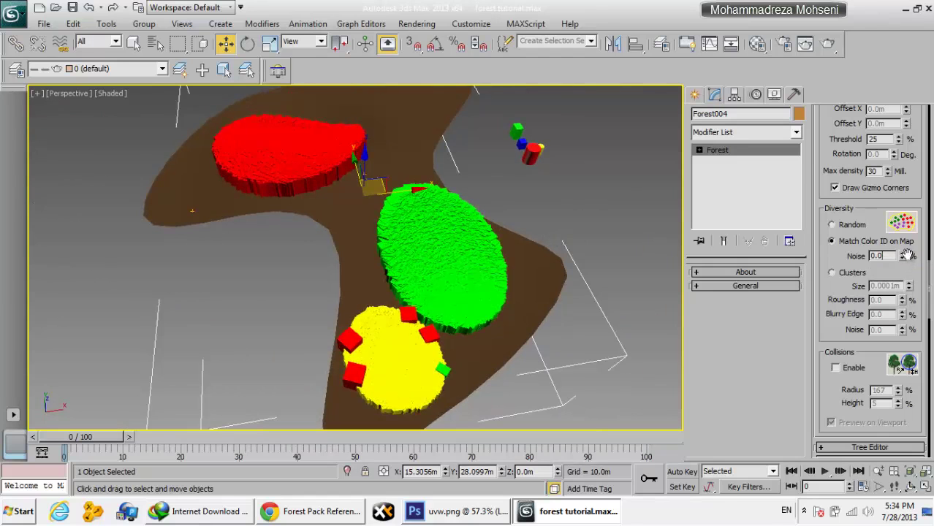
{"action": "mouse_move", "coordinate": [906, 255]}
{"action": "left_mouse_down"}
{"action": "mouse_move", "coordinate": [903, 100]}
{"action": "mouse_move", "coordinate": [864, 356]}
{"action": "left_mouse_up"}
{"action": "mouse_move", "coordinate": [904, 256]}
{"action": "left_mouse_down"}
{"action": "mouse_move", "coordinate": [896, 128]}
{"action": "mouse_move", "coordinate": [887, 126]}
{"action": "left_mouse_up"}
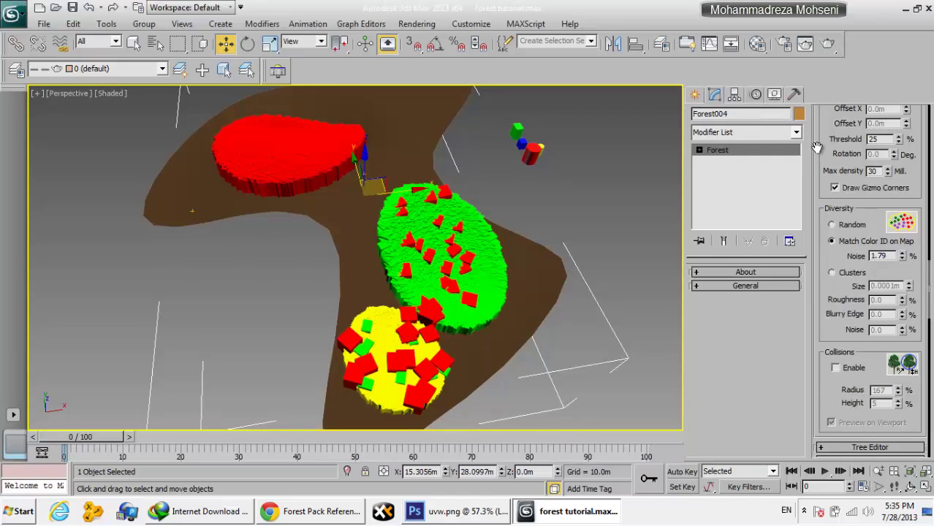
Step: Show the Forest Pack reference in Chrome at its Match Color ID and Clusters sections
{"action": "left_click", "coordinate": [832, 243]}
{"action": "left_click", "coordinate": [264, 512]}
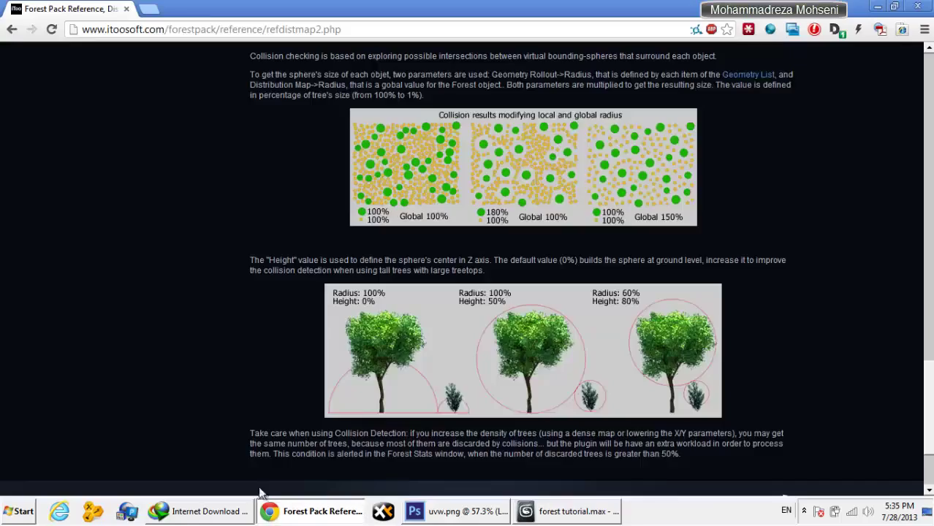
{"action": "scroll", "coordinate": [343, 231], "scroll_direction": "up", "scroll_amount": 5}
{"action": "scroll", "coordinate": [329, 223], "scroll_direction": "up", "scroll_amount": 5}
{"action": "scroll", "coordinate": [328, 220], "scroll_direction": "up", "scroll_amount": 5}
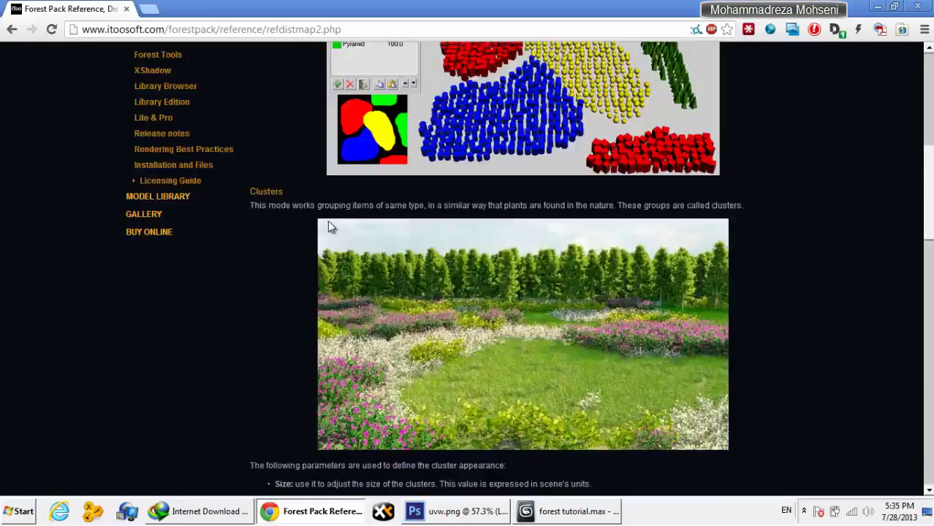
{"action": "scroll", "coordinate": [332, 218], "scroll_direction": "down", "scroll_amount": 10}
{"action": "scroll", "coordinate": [334, 216], "scroll_direction": "up", "scroll_amount": 3}
{"action": "scroll", "coordinate": [337, 216], "scroll_direction": "up", "scroll_amount": 5}
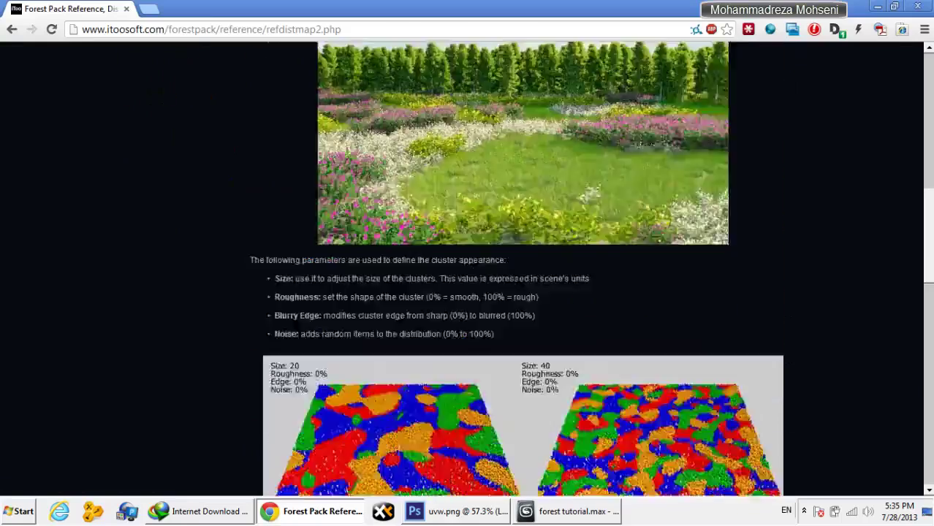
{"action": "scroll", "coordinate": [336, 215], "scroll_direction": "up", "scroll_amount": 5}
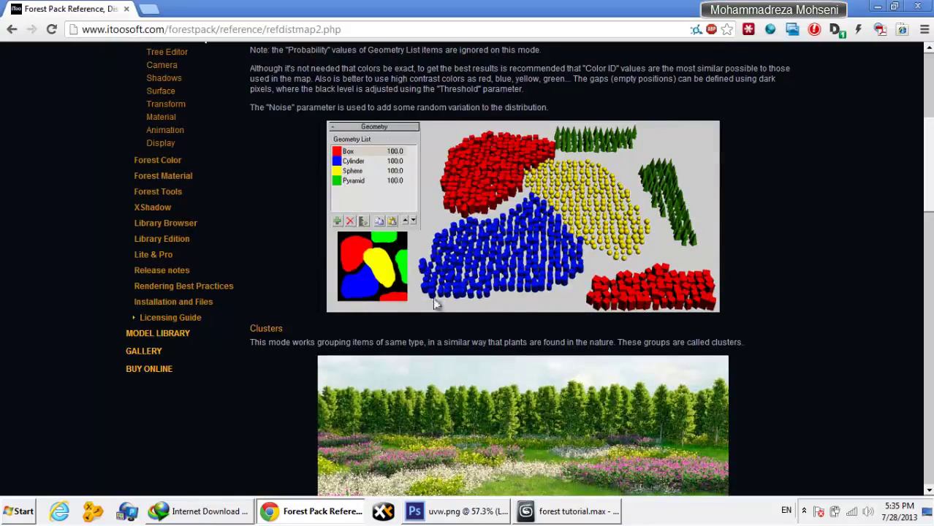
{"action": "left_click", "coordinate": [542, 513]}
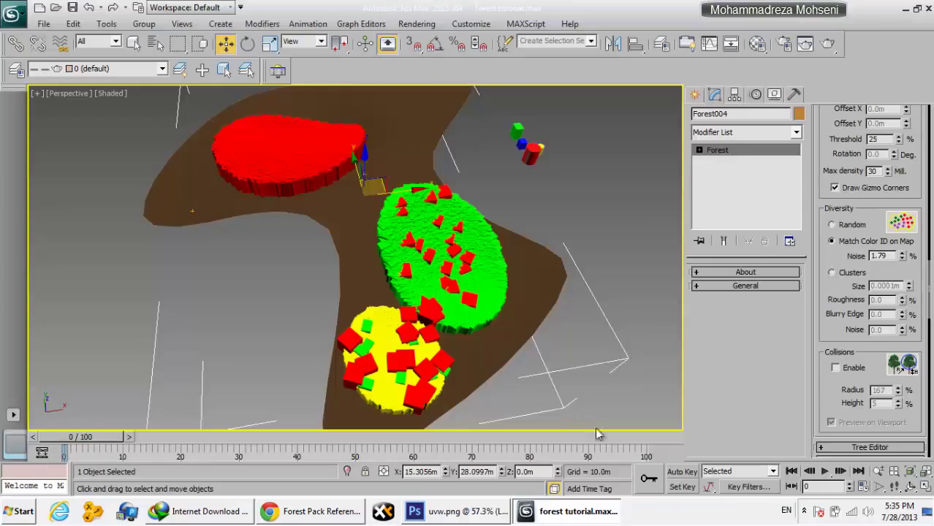
{"action": "scroll", "coordinate": [821, 233], "scroll_direction": "up", "scroll_amount": 5}
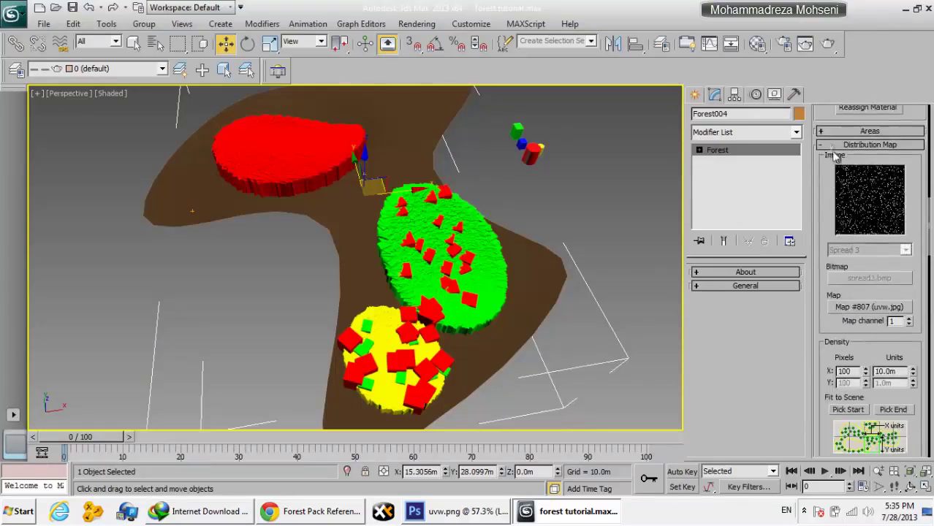
{"action": "mouse_move", "coordinate": [826, 160]}
{"action": "left_mouse_down"}
{"action": "mouse_move", "coordinate": [799, 428]}
{"action": "mouse_move", "coordinate": [795, 418]}
{"action": "left_mouse_up"}
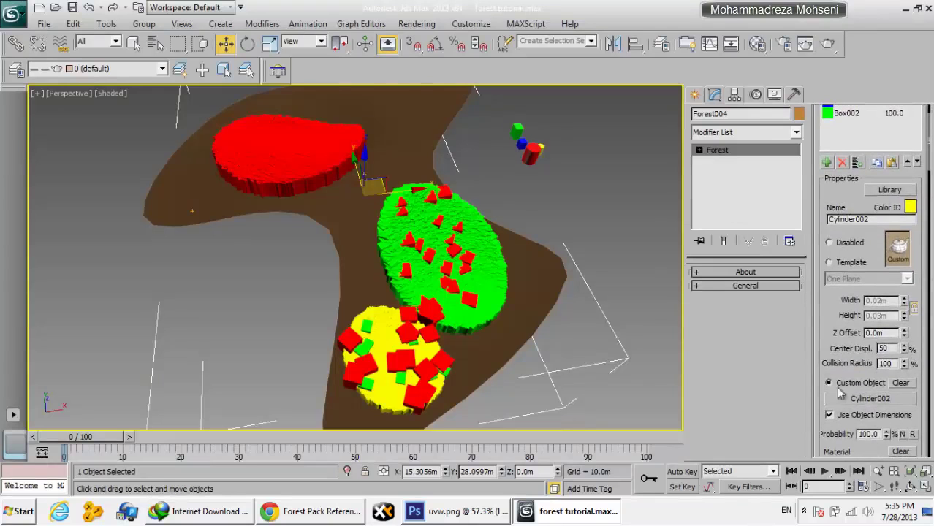
{"action": "scroll", "coordinate": [844, 307], "scroll_direction": "down", "scroll_amount": 5}
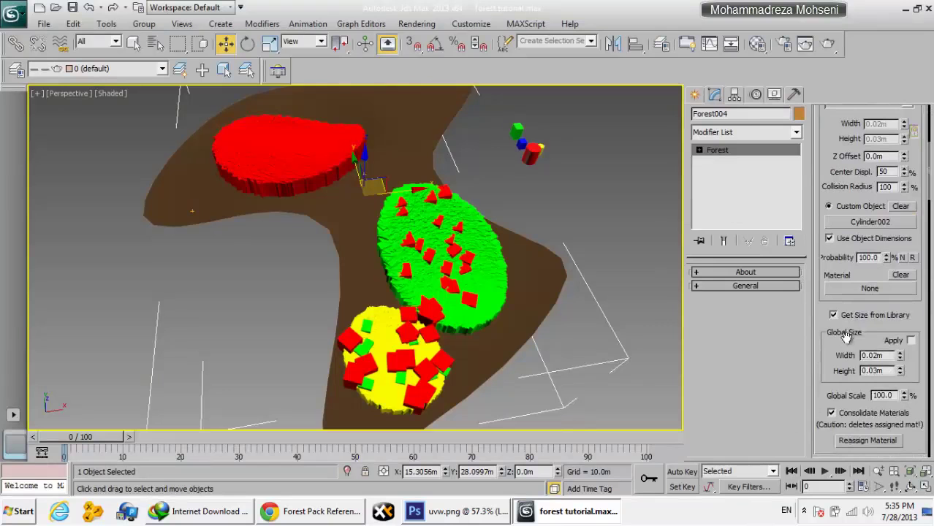
{"action": "left_click_drag", "start_coordinate": [818, 372], "coordinate": [810, 35]}
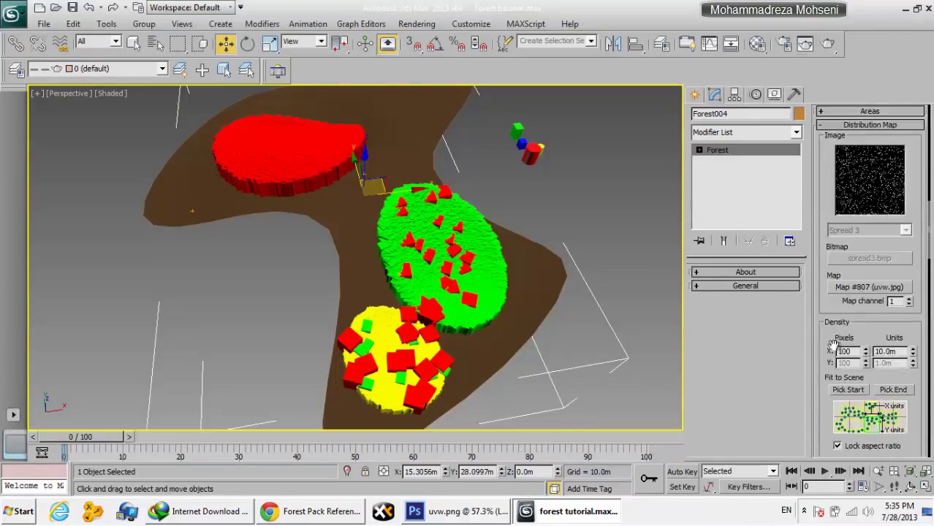
{"action": "left_click_drag", "start_coordinate": [834, 346], "coordinate": [835, 212]}
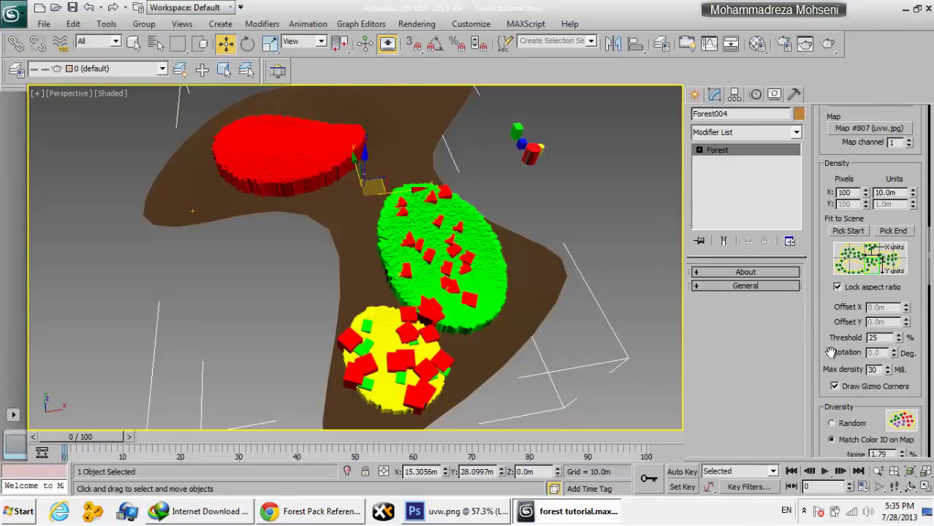
{"action": "scroll", "coordinate": [839, 338], "scroll_direction": "down", "scroll_amount": 5}
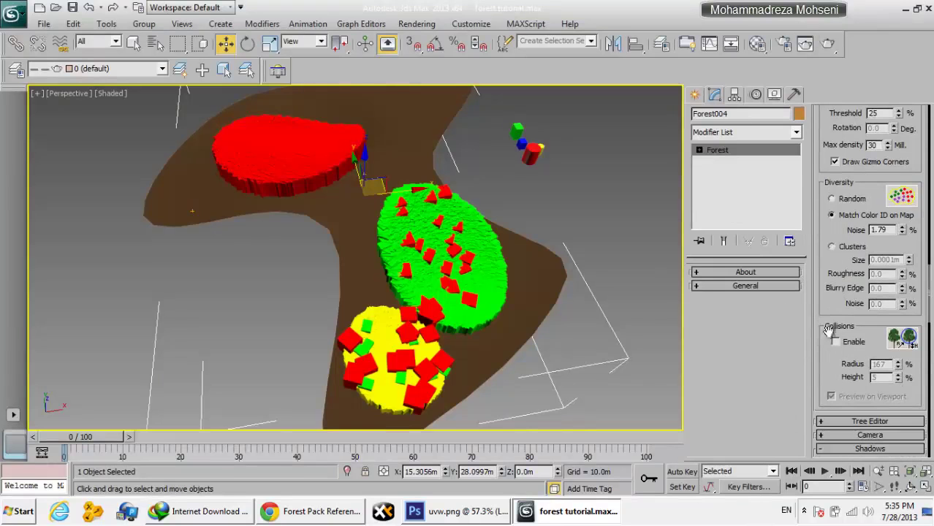
{"action": "left_click", "coordinate": [844, 252]}
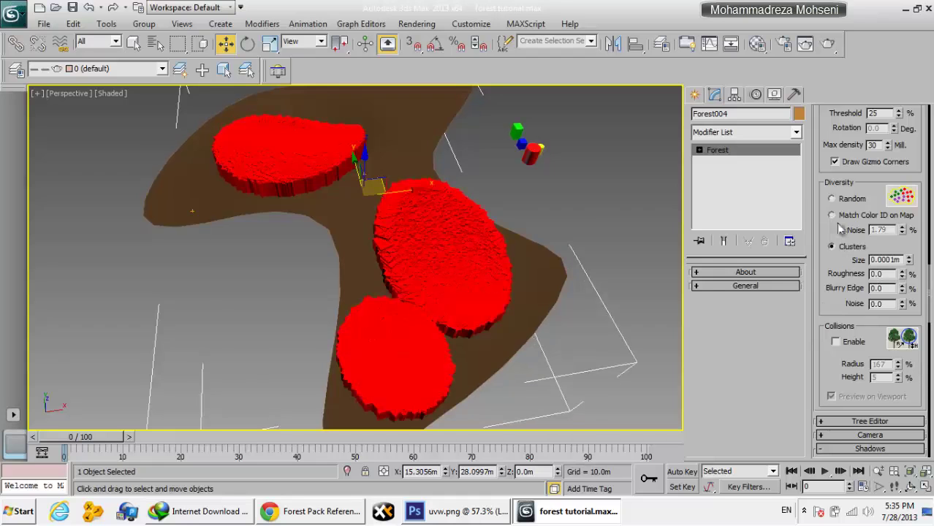
{"action": "left_click", "coordinate": [862, 219]}
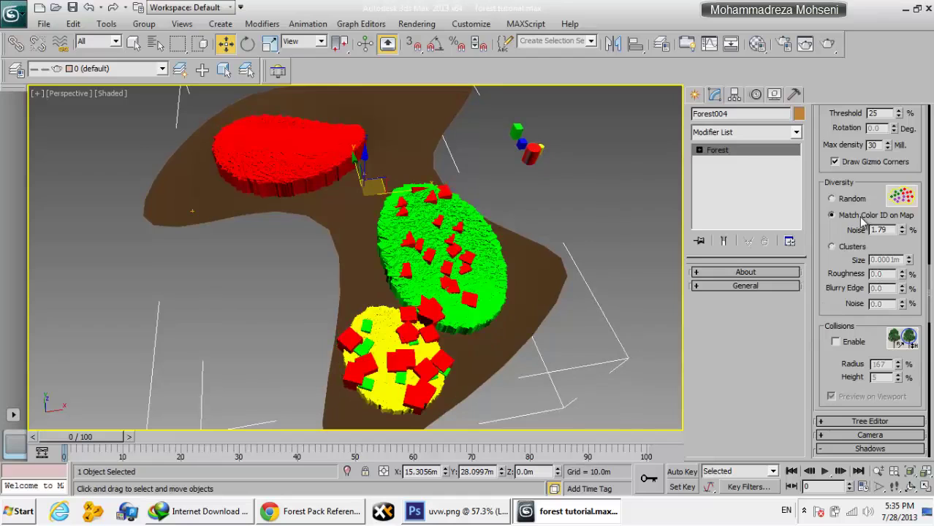
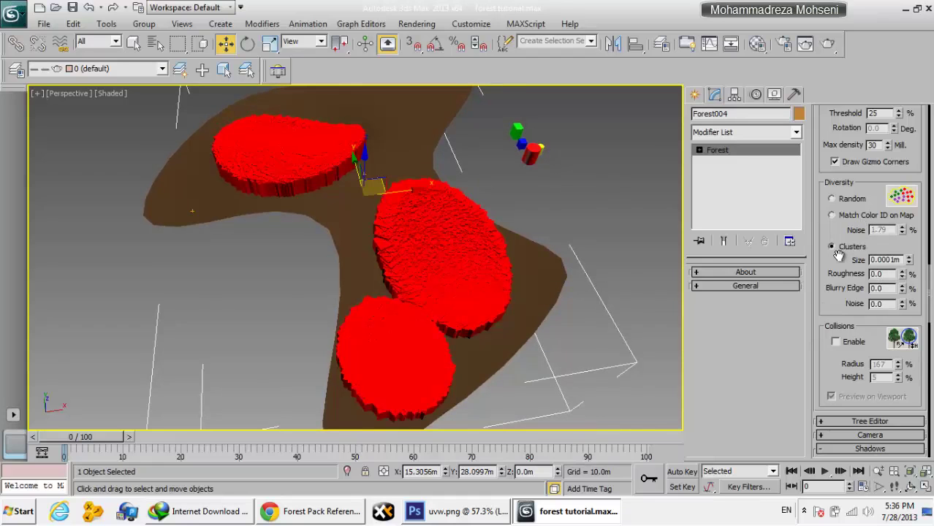
Step: Read through the Forest Pack reference page, then return to the 3ds Max scene
{"action": "scroll", "coordinate": [845, 291], "scroll_direction": "down", "scroll_amount": 1}
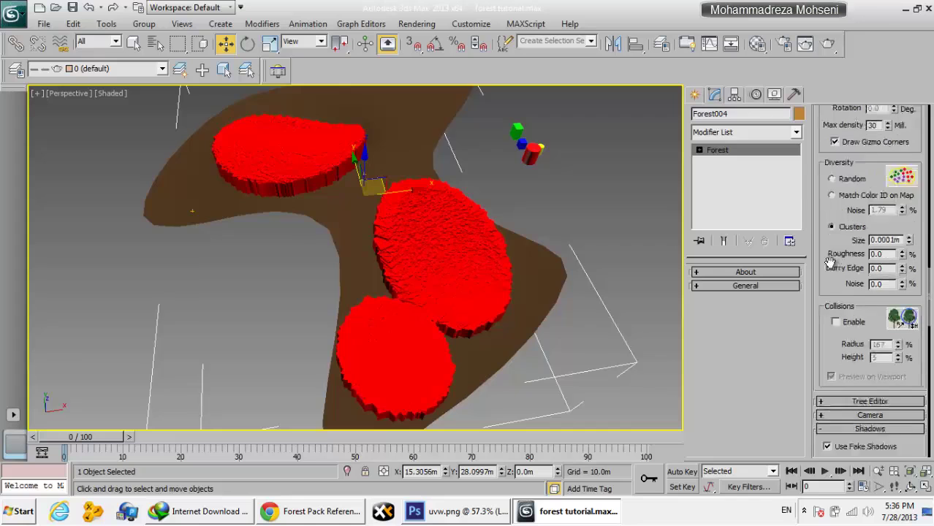
{"action": "scroll", "coordinate": [866, 249], "scroll_direction": "down", "scroll_amount": 1}
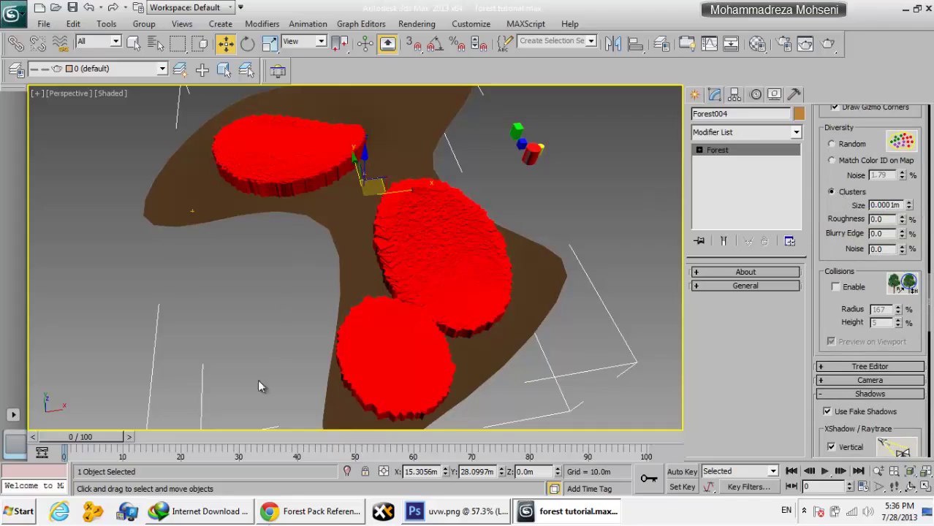
{"action": "left_click", "coordinate": [334, 515]}
{"action": "scroll", "coordinate": [494, 313], "scroll_direction": "up", "scroll_amount": 3}
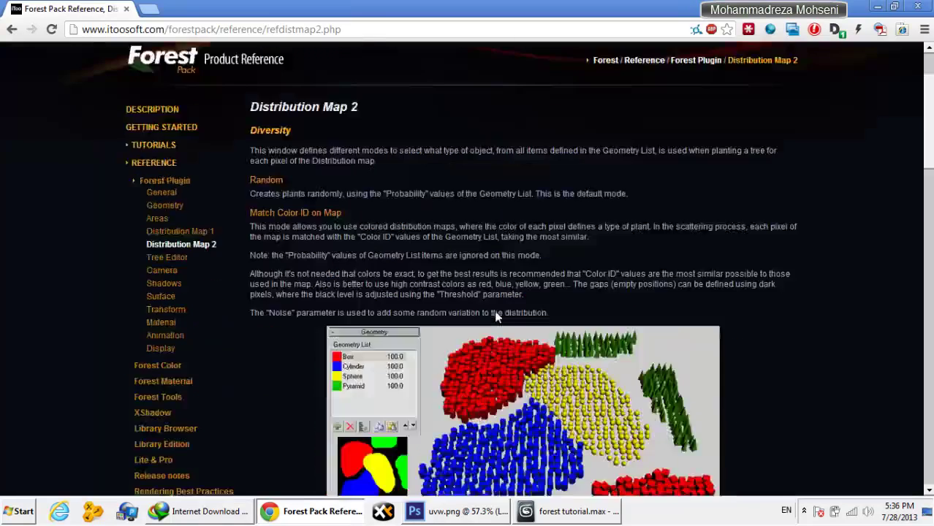
{"action": "scroll", "coordinate": [494, 315], "scroll_direction": "down", "scroll_amount": 5}
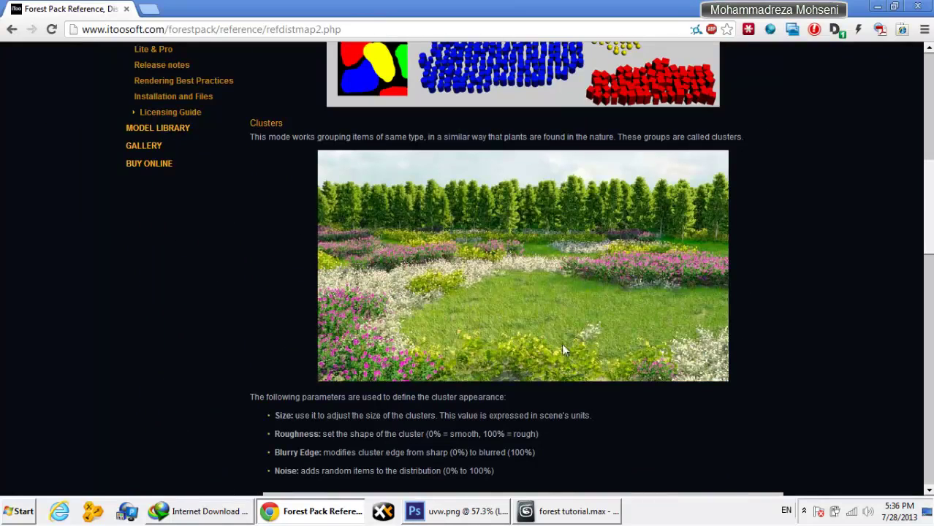
{"action": "scroll", "coordinate": [556, 344], "scroll_direction": "down", "scroll_amount": 3}
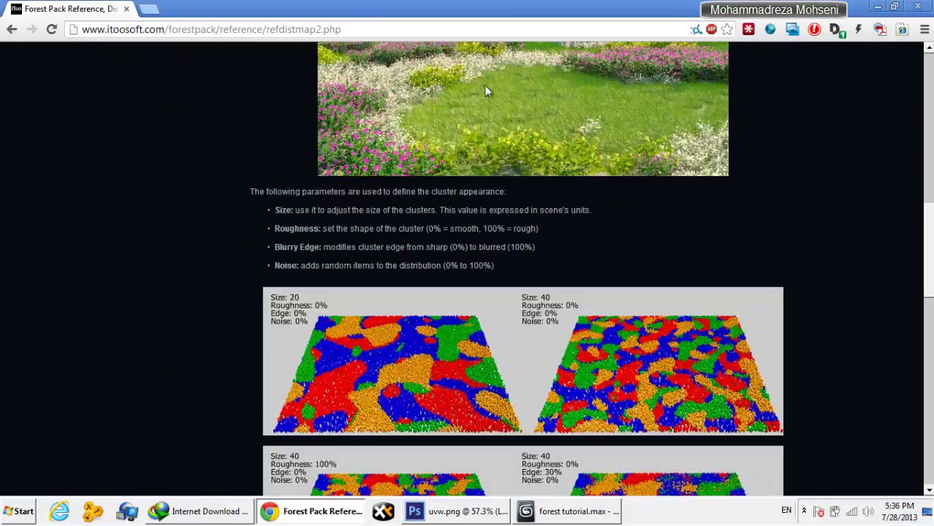
{"action": "scroll", "coordinate": [565, 181], "scroll_direction": "up", "scroll_amount": 2}
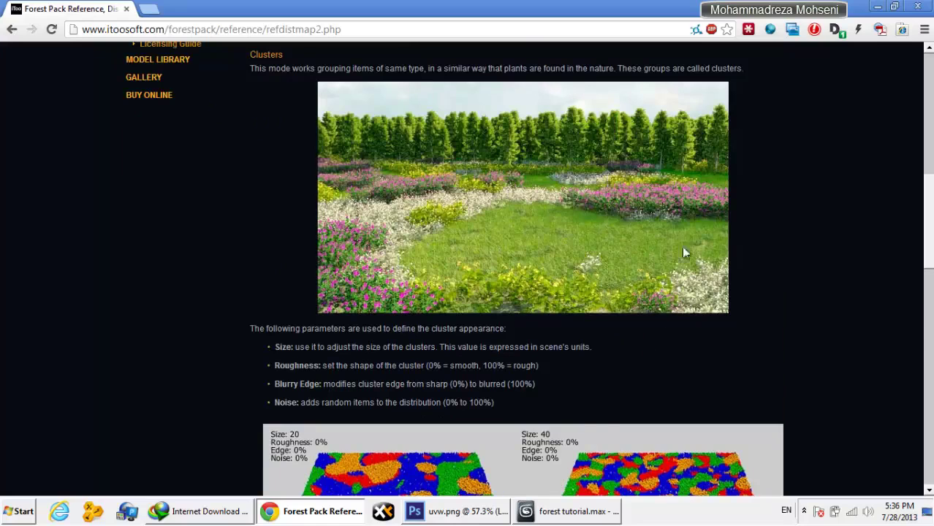
{"action": "scroll", "coordinate": [636, 301], "scroll_direction": "down", "scroll_amount": 4}
{"action": "scroll", "coordinate": [628, 296], "scroll_direction": "down", "scroll_amount": 2}
{"action": "scroll", "coordinate": [614, 281], "scroll_direction": "up", "scroll_amount": 1}
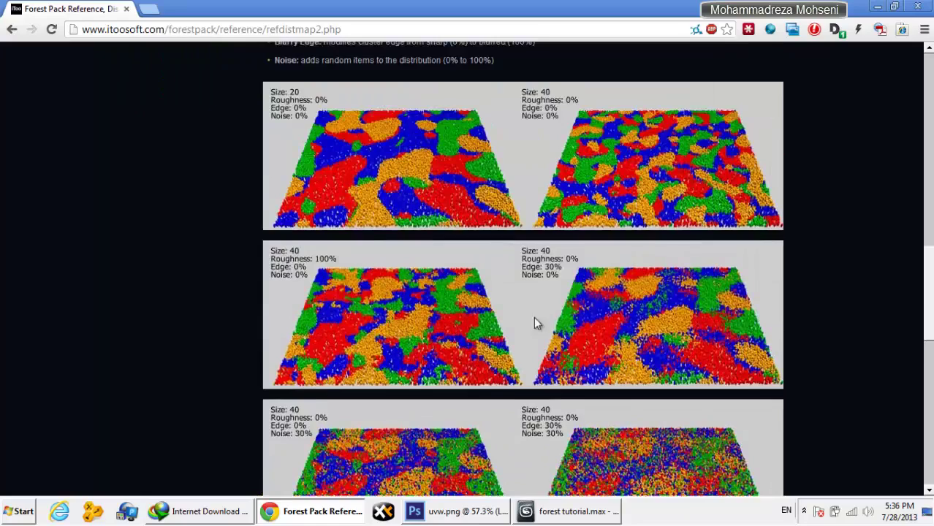
{"action": "scroll", "coordinate": [537, 329], "scroll_direction": "down", "scroll_amount": 1}
{"action": "scroll", "coordinate": [551, 260], "scroll_direction": "up", "scroll_amount": 5}
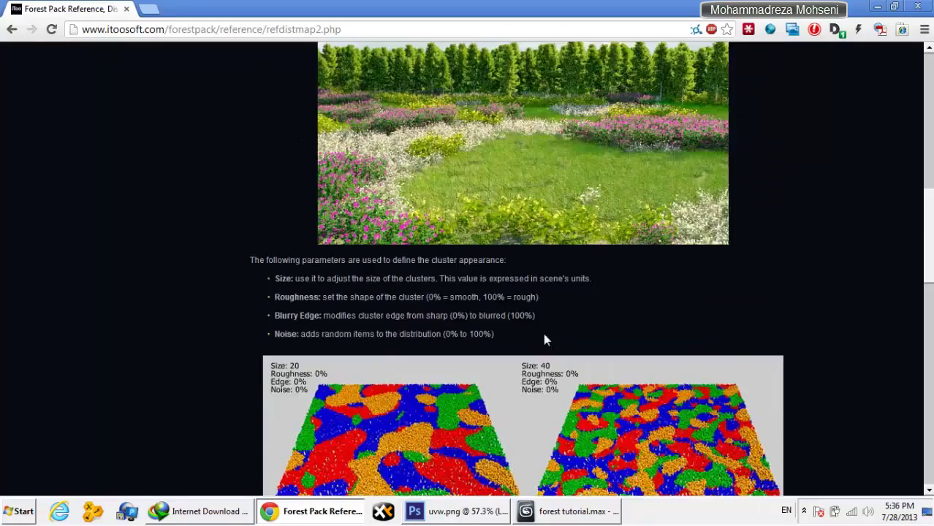
{"action": "scroll", "coordinate": [468, 365], "scroll_direction": "down", "scroll_amount": 5}
{"action": "scroll", "coordinate": [421, 378], "scroll_direction": "up", "scroll_amount": 1}
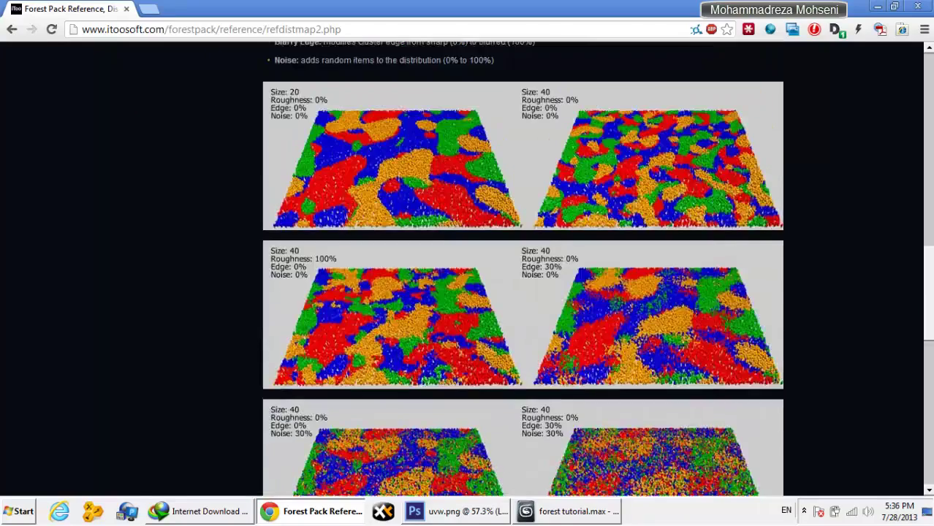
{"action": "left_click", "coordinate": [541, 508]}
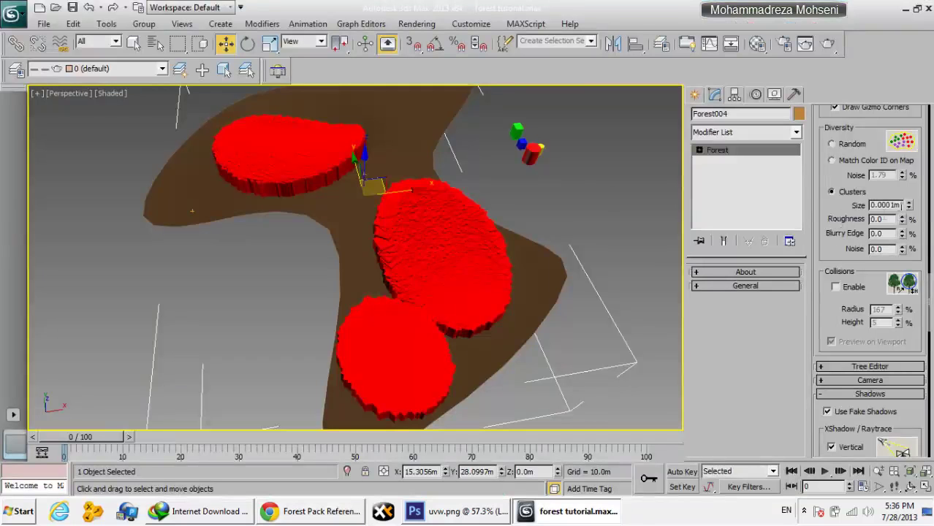
{"action": "mouse_move", "coordinate": [909, 205]}
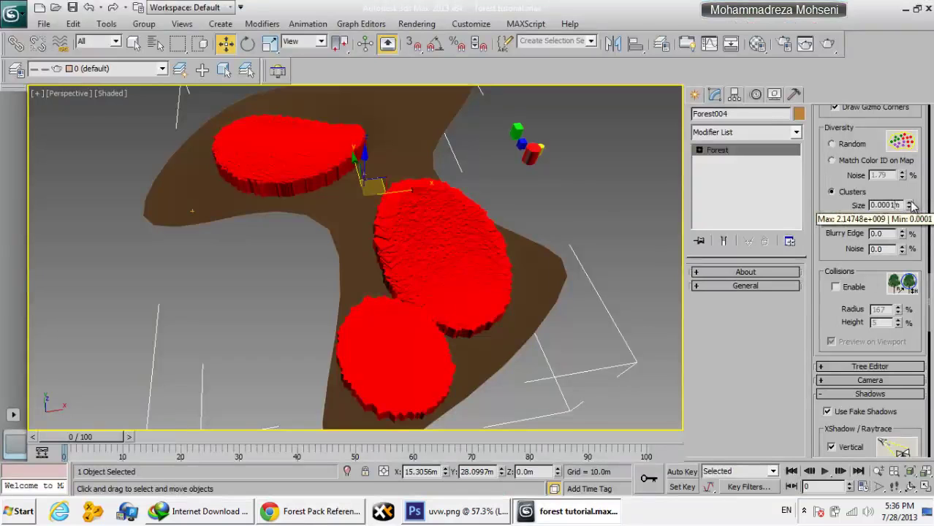
Step: Raise the forest's cluster size to 0.2601m and collapse the shadow settings
{"action": "left_click_drag", "start_coordinate": [910, 206], "coordinate": [910, 189]}
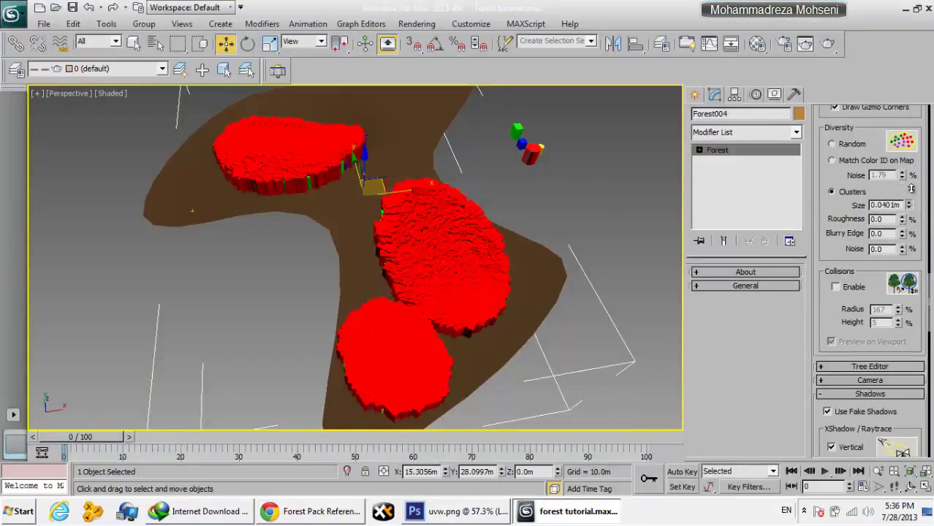
{"action": "left_click_drag", "start_coordinate": [837, 126], "coordinate": [839, 328]}
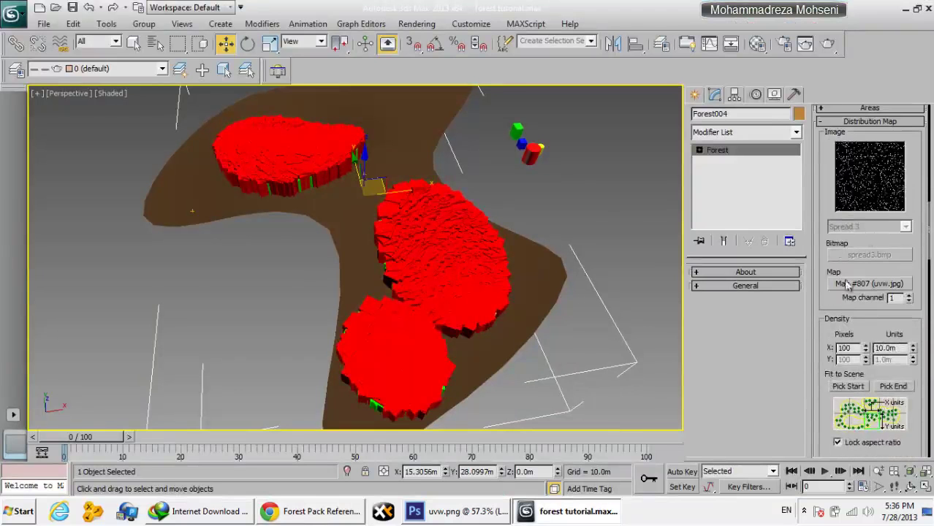
{"action": "left_click_drag", "start_coordinate": [824, 257], "coordinate": [826, 439]}
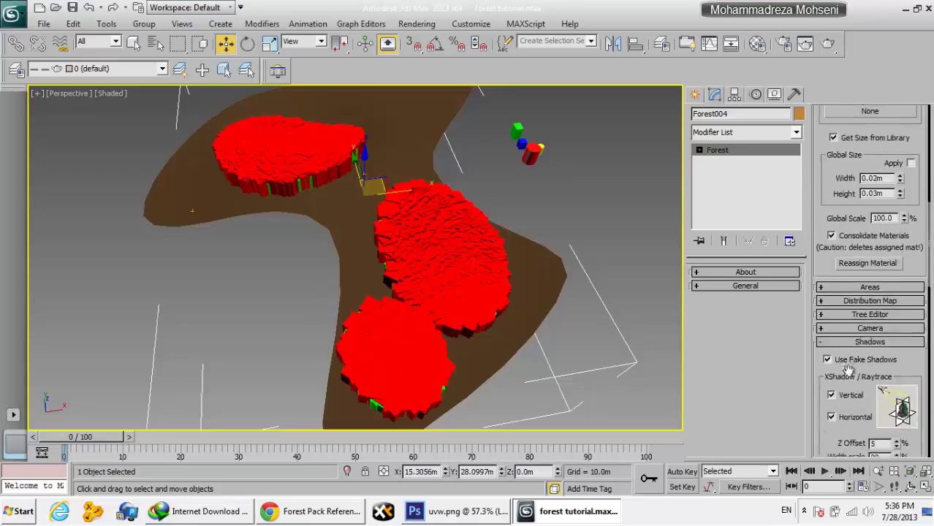
{"action": "left_click", "coordinate": [870, 341]}
{"action": "left_click_drag", "start_coordinate": [838, 201], "coordinate": [831, 343]}
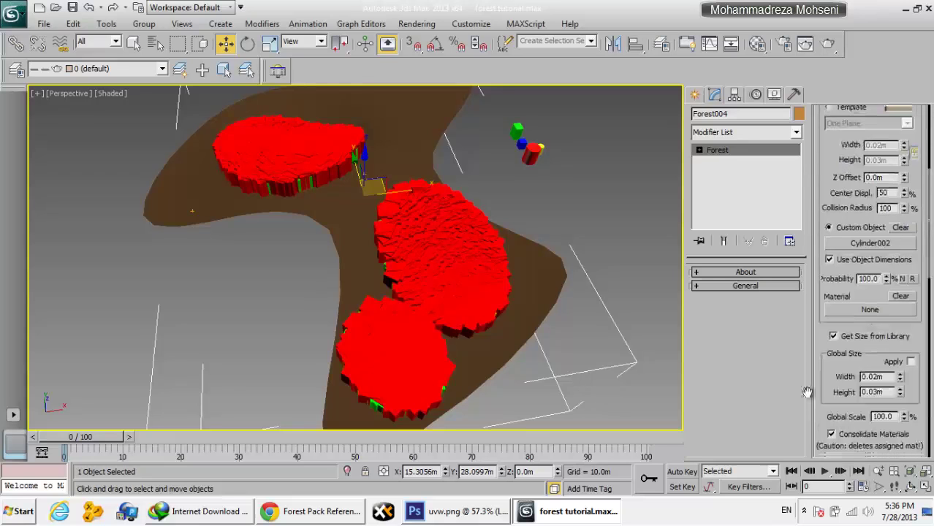
{"action": "scroll", "coordinate": [833, 340], "scroll_direction": "down", "scroll_amount": 3}
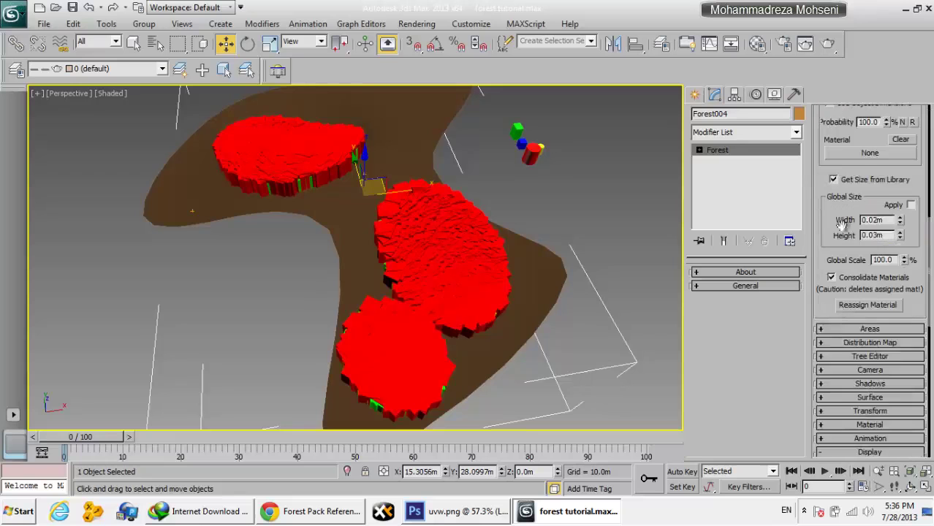
Step: Clear the uvw.jpg distribution map and switch the distribution to the Full preset
{"action": "left_click", "coordinate": [852, 343]}
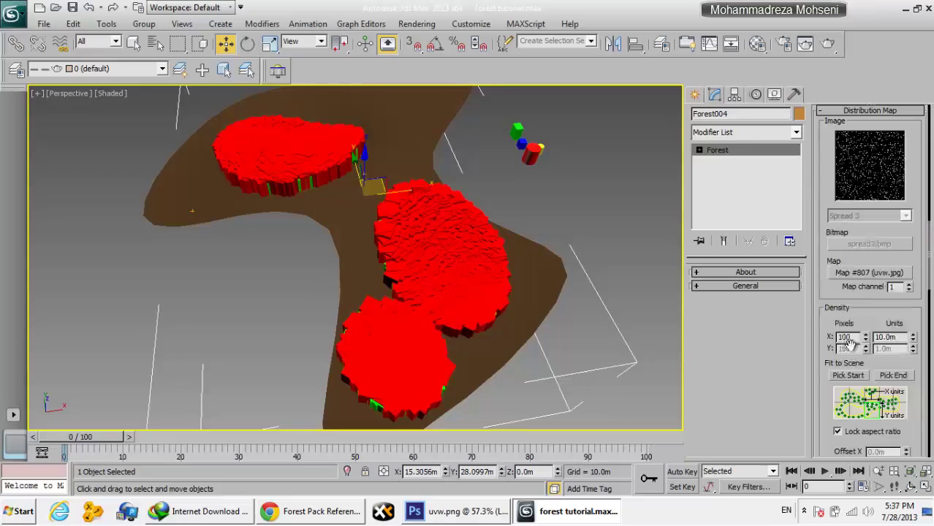
{"action": "right_click", "coordinate": [863, 272]}
{"action": "left_click", "coordinate": [835, 330]}
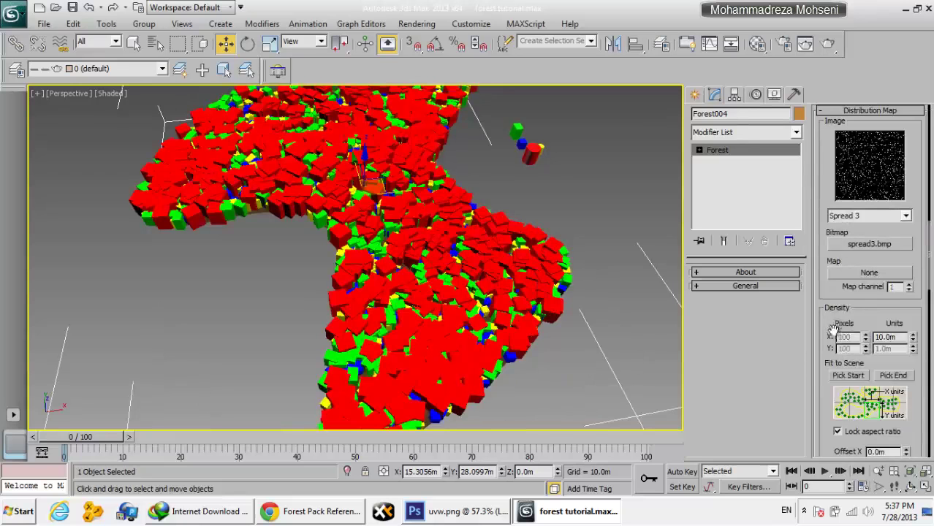
{"action": "left_click", "coordinate": [854, 217]}
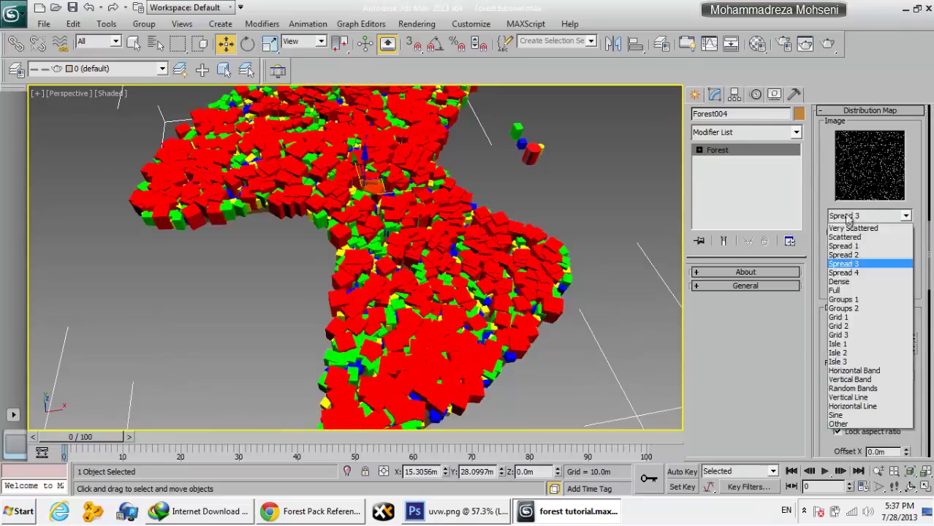
{"action": "left_click", "coordinate": [834, 290]}
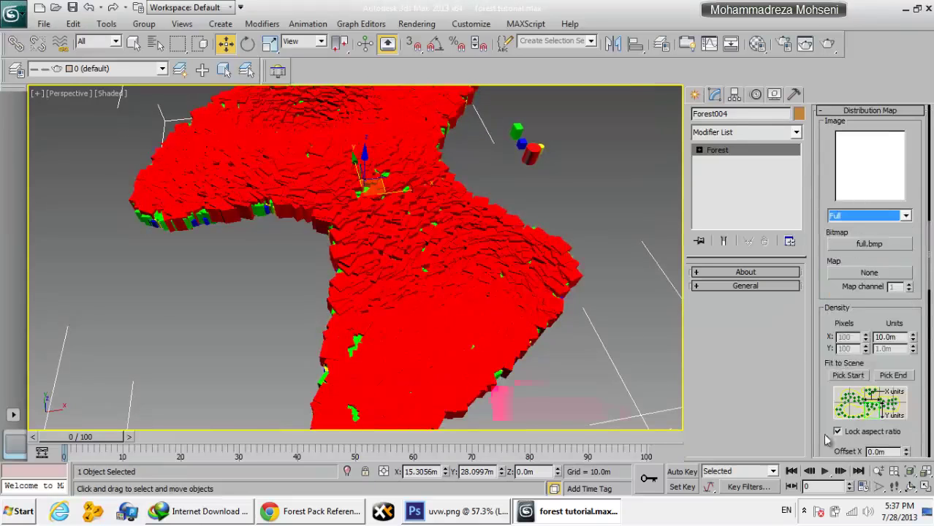
{"action": "scroll", "coordinate": [829, 424], "scroll_direction": "down", "scroll_amount": 4}
{"action": "scroll", "coordinate": [829, 424], "scroll_direction": "down", "scroll_amount": 5}
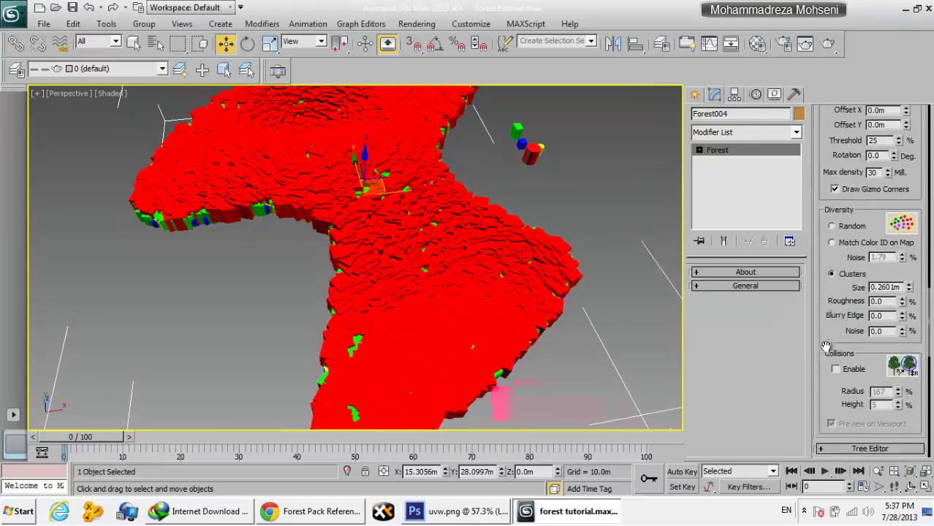
Step: Enlarge the cluster size to 2.9973m and orbit to view the coloured terrain patches
{"action": "scroll", "coordinate": [833, 307], "scroll_direction": "up", "scroll_amount": 2}
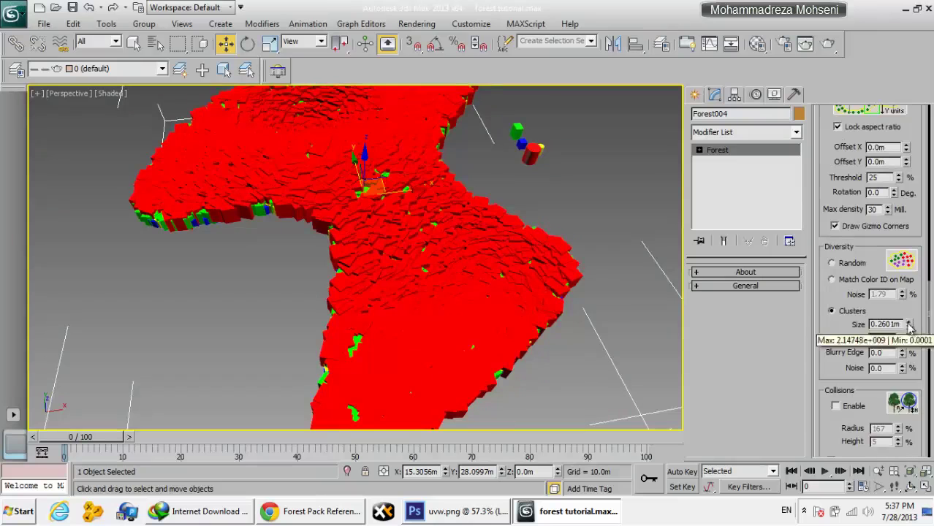
{"action": "mouse_move", "coordinate": [910, 326]}
{"action": "left_mouse_down"}
{"action": "mouse_move", "coordinate": [910, 300]}
{"action": "mouse_move", "coordinate": [908, 320]}
{"action": "left_mouse_up"}
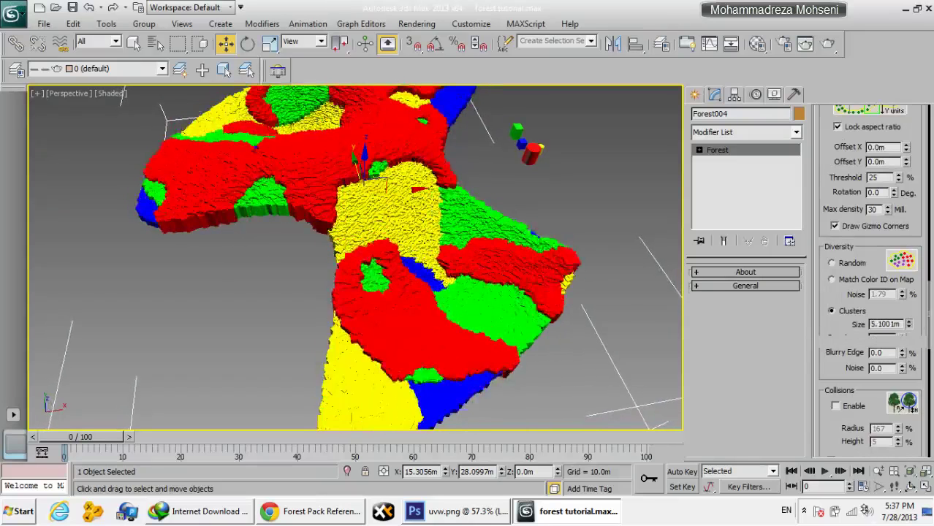
{"action": "scroll", "coordinate": [486, 411], "scroll_direction": "down", "scroll_amount": 1}
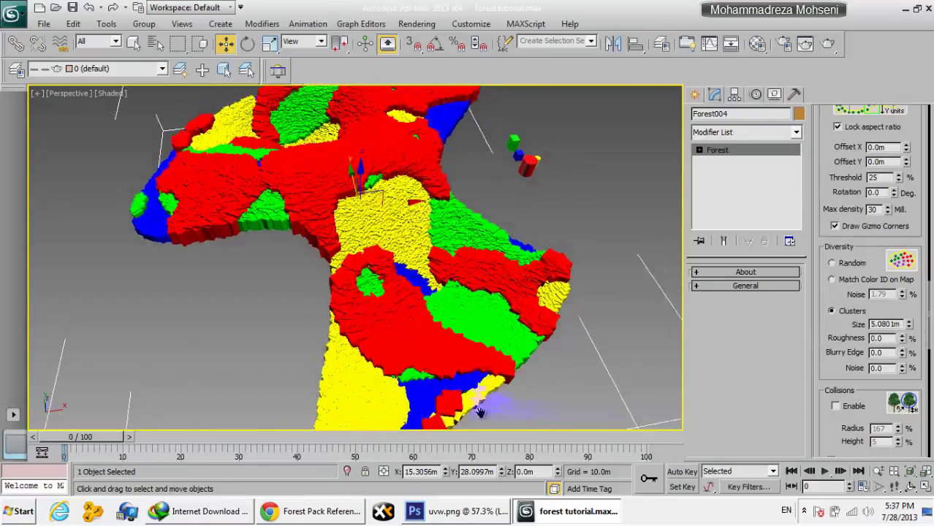
{"action": "scroll", "coordinate": [481, 404], "scroll_direction": "down", "scroll_amount": 2}
{"action": "mouse_move", "coordinate": [469, 266]}
{"action": "middle_mouse_down", "text": "alt"}
{"action": "mouse_move", "coordinate": [508, 288]}
{"action": "mouse_move", "coordinate": [521, 369]}
{"action": "mouse_move", "coordinate": [494, 380]}
{"action": "mouse_move", "coordinate": [481, 323]}
{"action": "mouse_move", "coordinate": [464, 303]}
{"action": "middle_mouse_up", "text": "alt"}
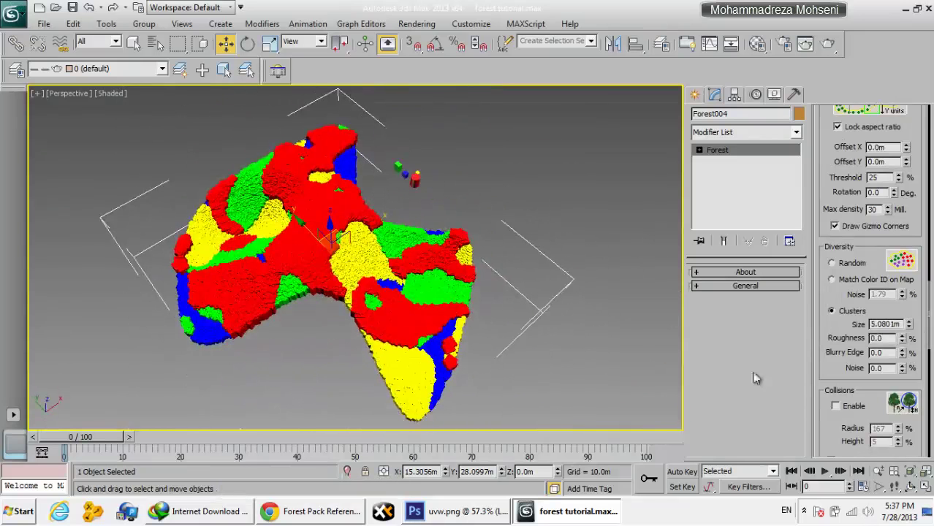
{"action": "mouse_move", "coordinate": [912, 325]}
{"action": "left_mouse_down"}
{"action": "mouse_move", "coordinate": [887, 137]}
{"action": "mouse_move", "coordinate": [862, 54]}
{"action": "mouse_move", "coordinate": [864, 134]}
{"action": "mouse_move", "coordinate": [904, 272]}
{"action": "mouse_move", "coordinate": [917, 272]}
{"action": "mouse_move", "coordinate": [860, 3]}
{"action": "left_mouse_up"}
{"action": "mouse_move", "coordinate": [850, 412]}
{"action": "left_mouse_down"}
{"action": "mouse_move", "coordinate": [863, 178]}
{"action": "mouse_move", "coordinate": [846, 53]}
{"action": "mouse_move", "coordinate": [881, 448]}
{"action": "mouse_move", "coordinate": [878, 523]}
{"action": "mouse_move", "coordinate": [867, 110]}
{"action": "mouse_move", "coordinate": [840, 336]}
{"action": "mouse_move", "coordinate": [813, 404]}
{"action": "mouse_move", "coordinate": [825, 349]}
{"action": "left_mouse_up"}
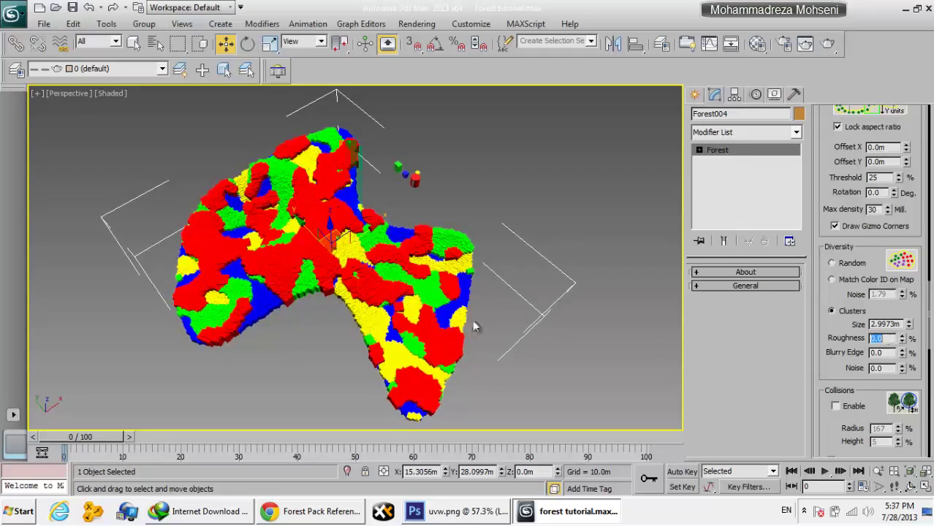
Step: Save the scene and set the cluster Roughness back to 0
{"action": "key", "text": "ctrl+s"}
{"action": "type", "text": "10"}
{"action": "key", "text": "Return"}
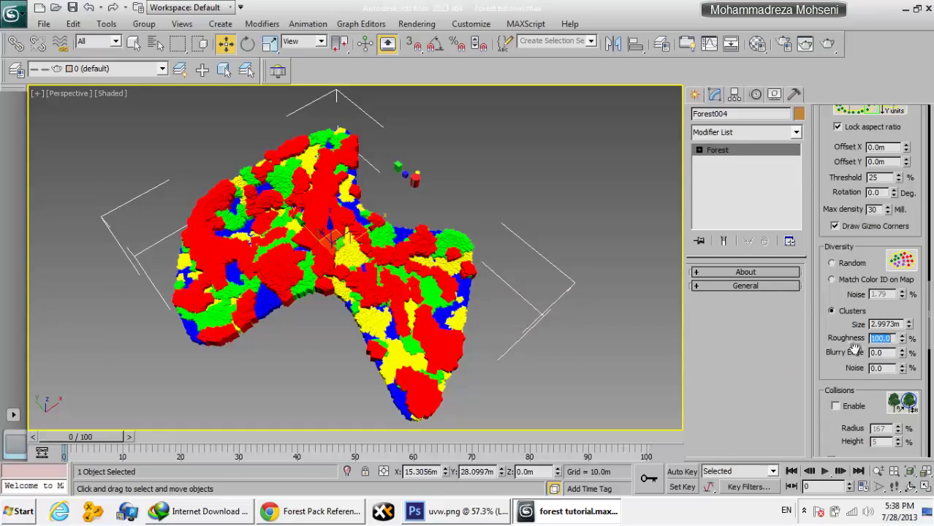
{"action": "type", "text": "0"}
{"action": "key", "text": "Return"}
{"action": "type", "text": "100"}
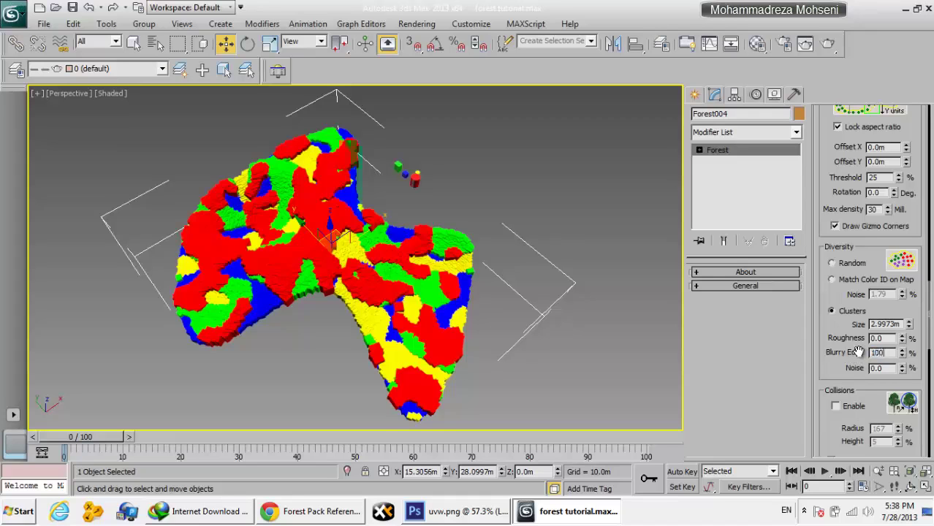
Step: Give the clusters a Blurry Edge of 20% and Noise of 1.23%
{"action": "key", "text": "Return"}
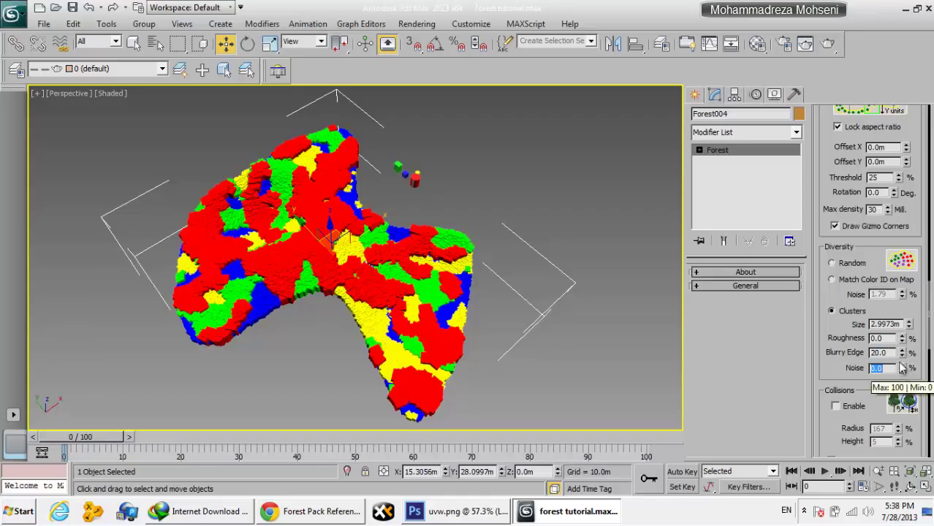
{"action": "scroll", "coordinate": [905, 362], "scroll_direction": "down", "scroll_amount": 2}
{"action": "left_click_drag", "start_coordinate": [908, 352], "coordinate": [900, 259]}
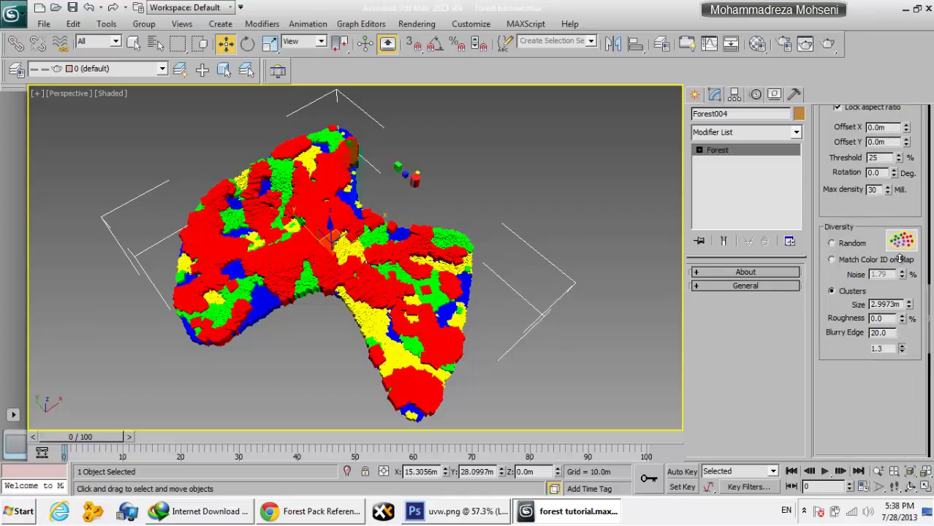
{"action": "left_click_drag", "start_coordinate": [901, 259], "coordinate": [871, 272]}
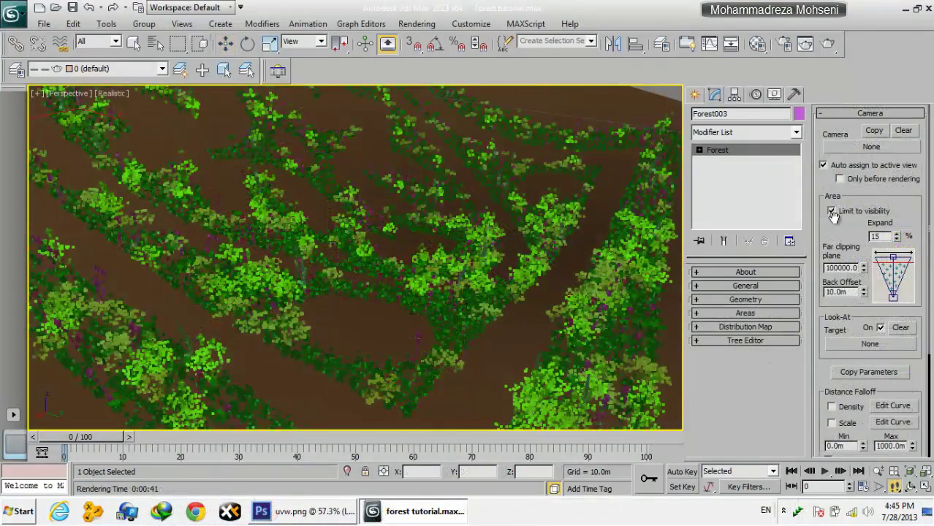
Step: Look through the V-Ray physical camera and select the Forest002 scatter
{"action": "key", "text": "q"}
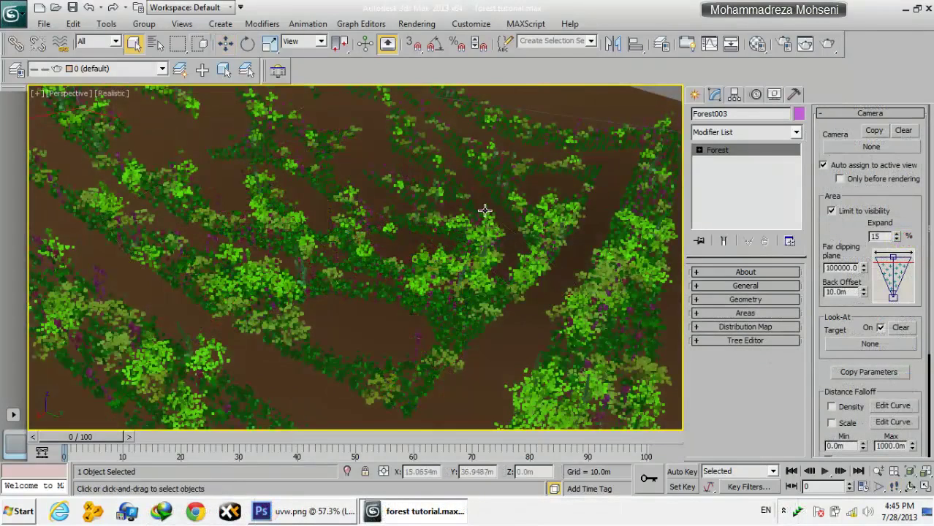
{"action": "key", "text": "c"}
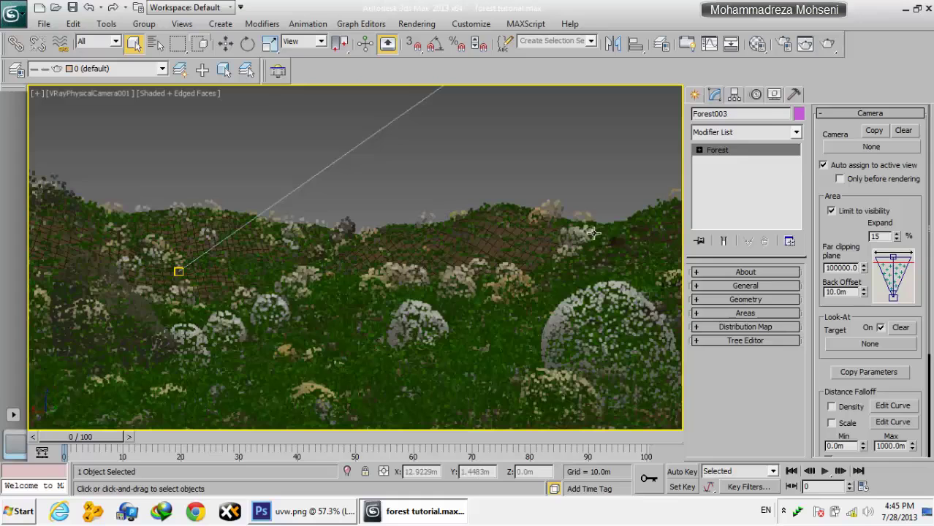
{"action": "left_click", "coordinate": [423, 177]}
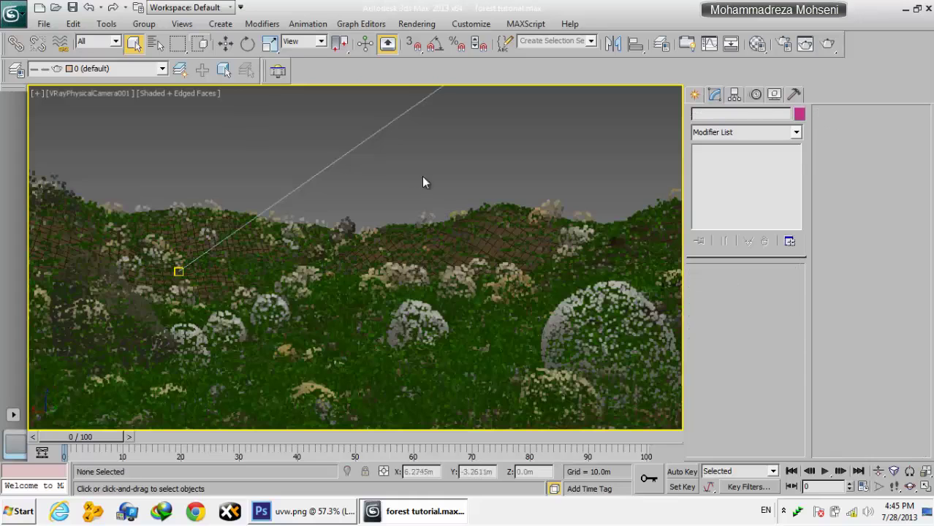
{"action": "left_click", "coordinate": [378, 314]}
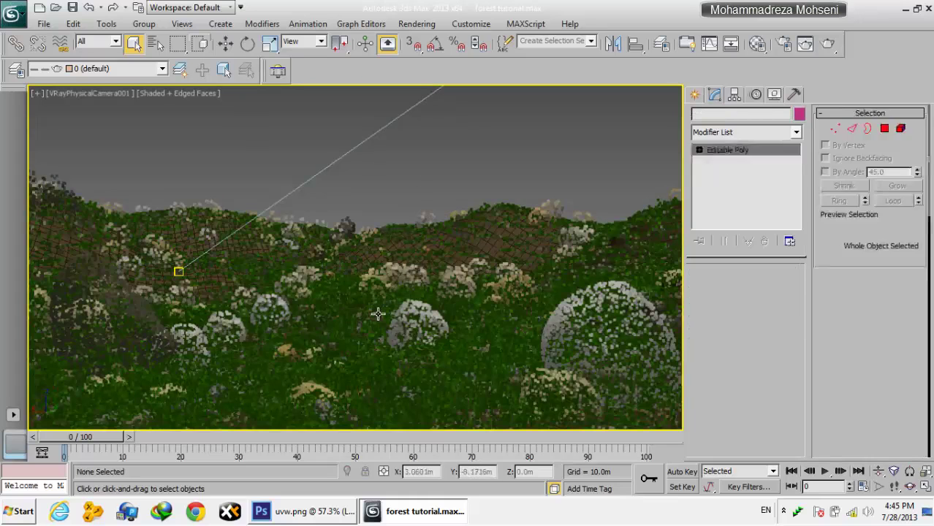
{"action": "left_click", "coordinate": [404, 318]}
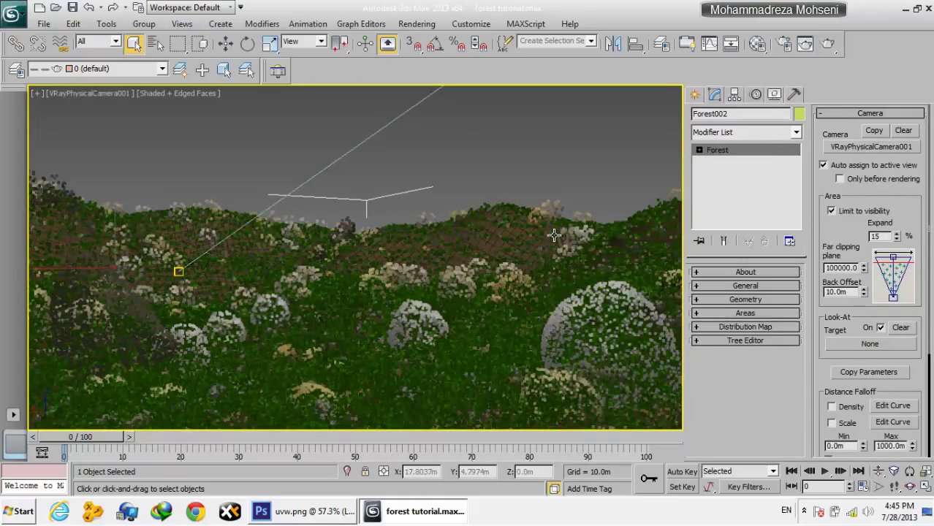
Step: Maximize the Top view with the forest framed
{"action": "key", "text": "alt+w"}
{"action": "right_click", "coordinate": [300, 179]}
{"action": "right_click", "coordinate": [261, 319]}
{"action": "right_click", "coordinate": [284, 171]}
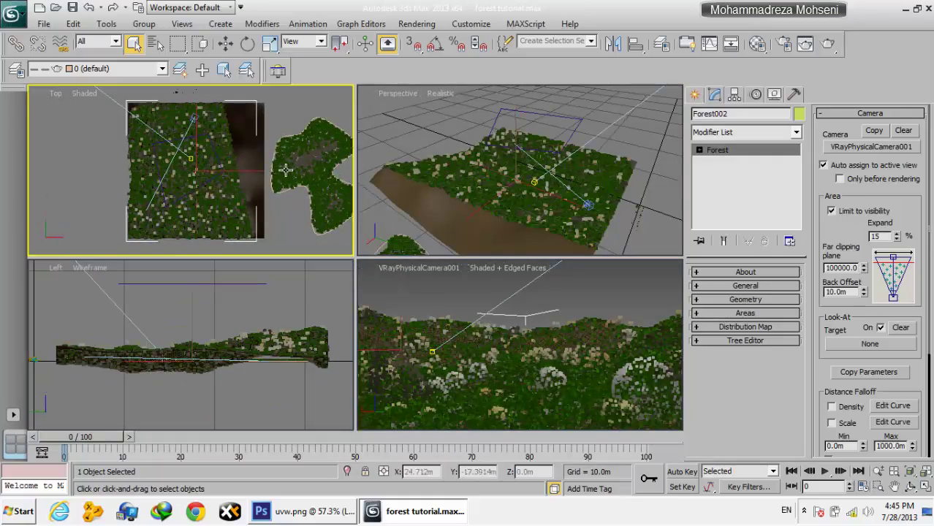
{"action": "middle_click_drag", "start_coordinate": [322, 205], "coordinate": [292, 201]}
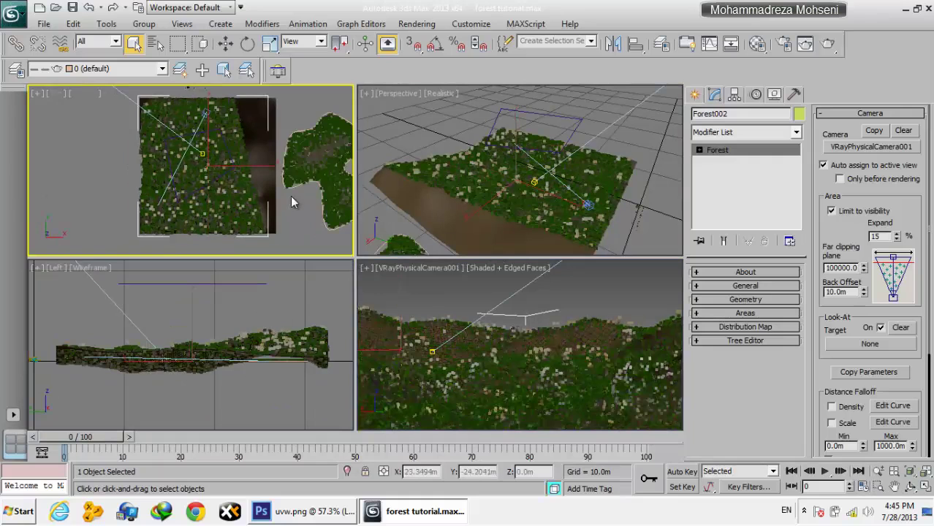
{"action": "key", "text": "alt+w"}
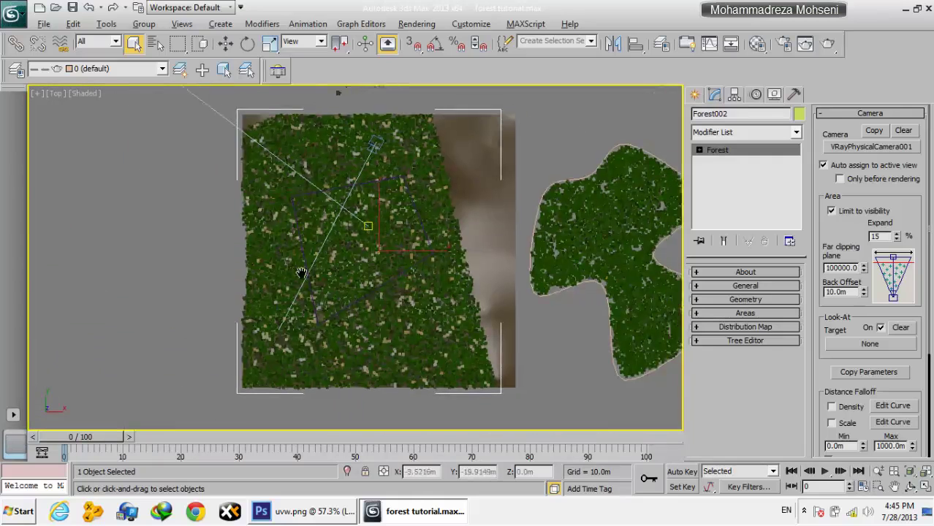
{"action": "scroll", "coordinate": [316, 272], "scroll_direction": "up", "scroll_amount": 5}
{"action": "scroll", "coordinate": [316, 272], "scroll_direction": "down", "scroll_amount": 2}
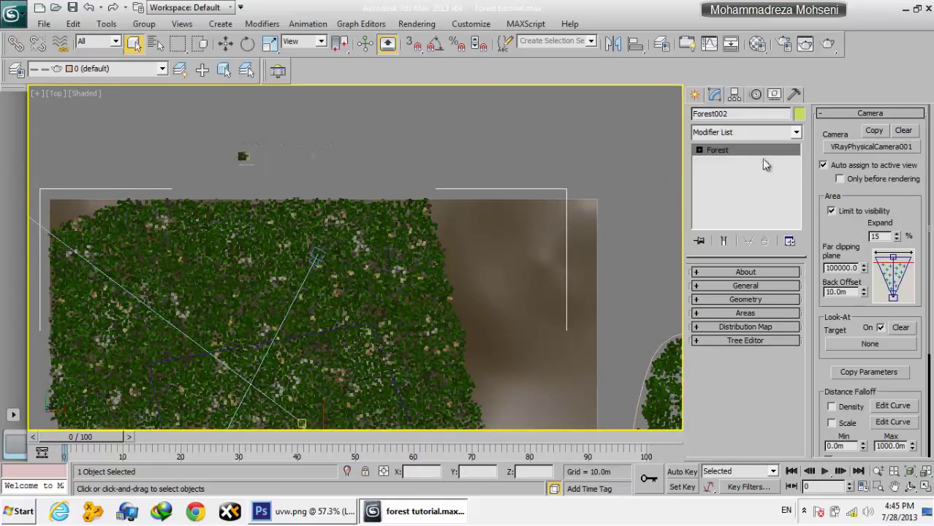
Step: Assign VRayPhysicalCamera001 as Forest002's camera and check it in the camera and Top views
{"action": "left_click", "coordinate": [847, 149]}
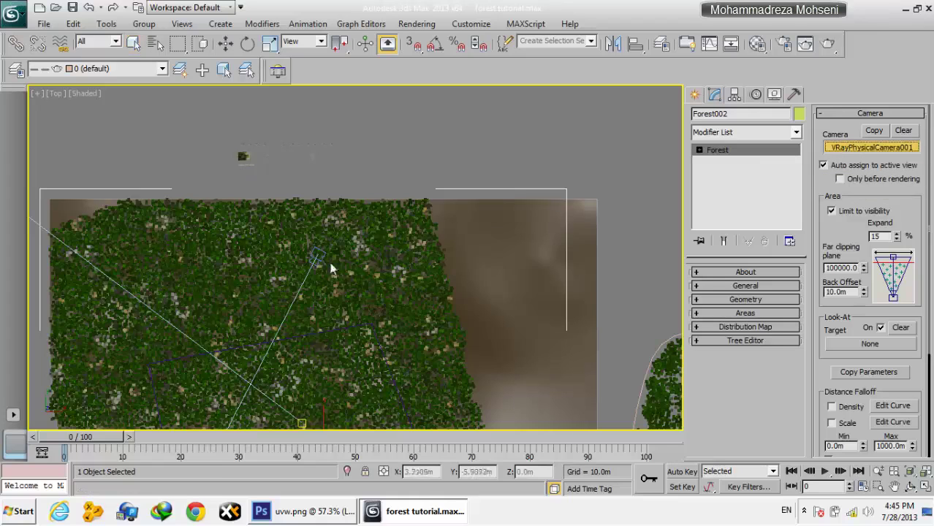
{"action": "left_click", "coordinate": [856, 147]}
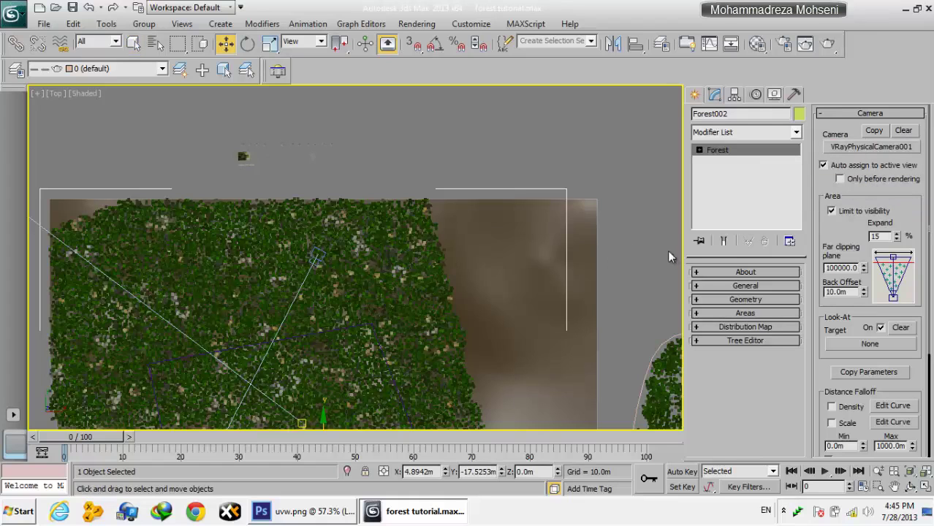
{"action": "key", "text": "alt+w"}
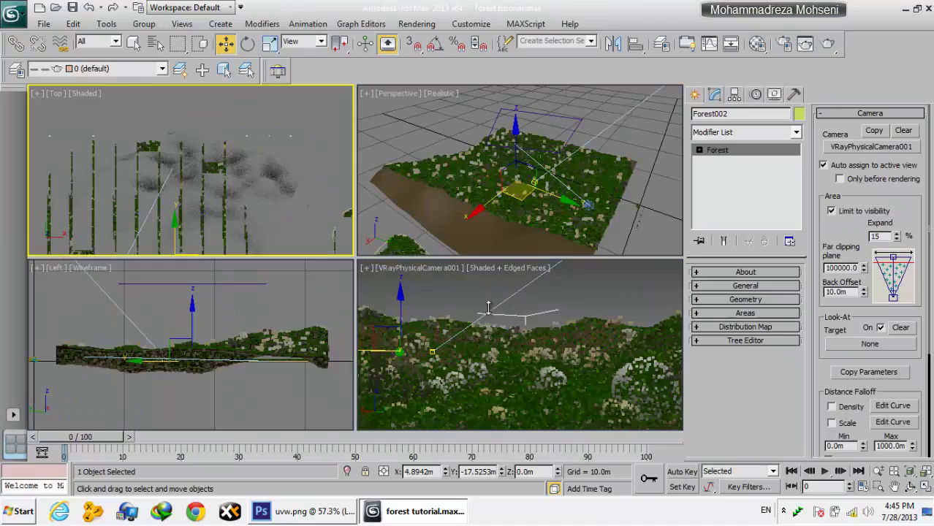
{"action": "left_click", "coordinate": [473, 302]}
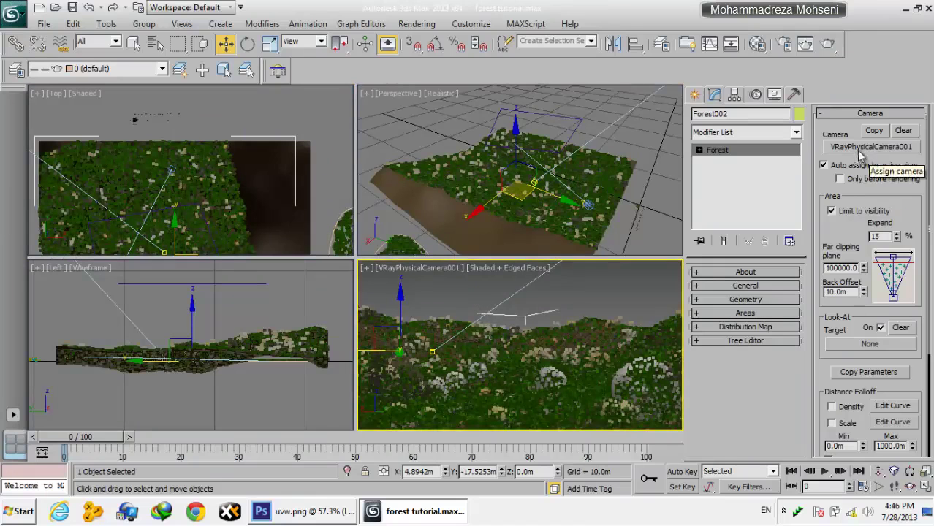
{"action": "right_click", "coordinate": [247, 120]}
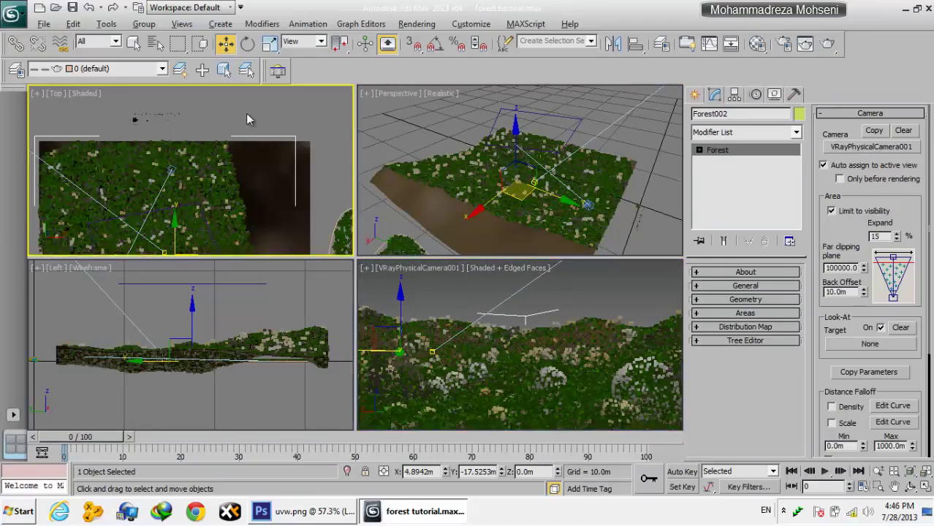
{"action": "key", "text": "alt+w"}
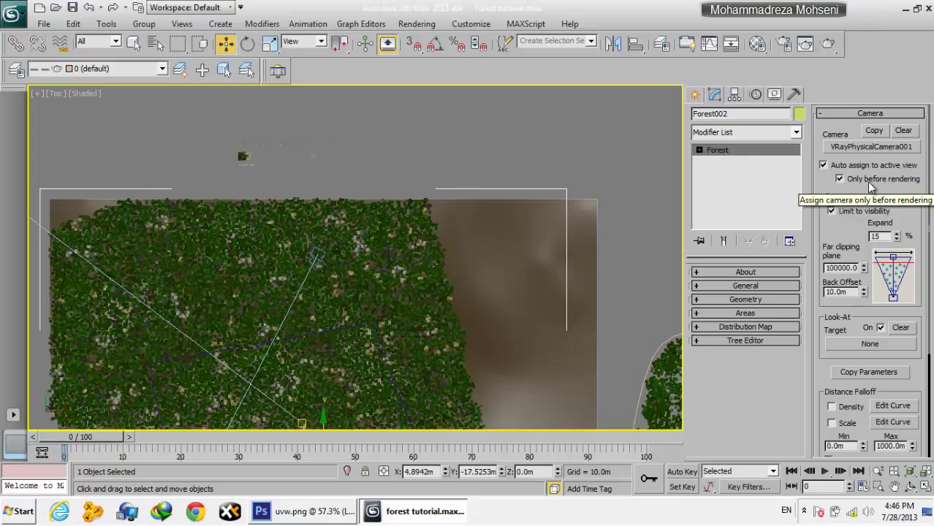
Step: Turn off Only before rendering so the camera limit shows live, and inspect coverage from above
{"action": "left_click", "coordinate": [839, 179]}
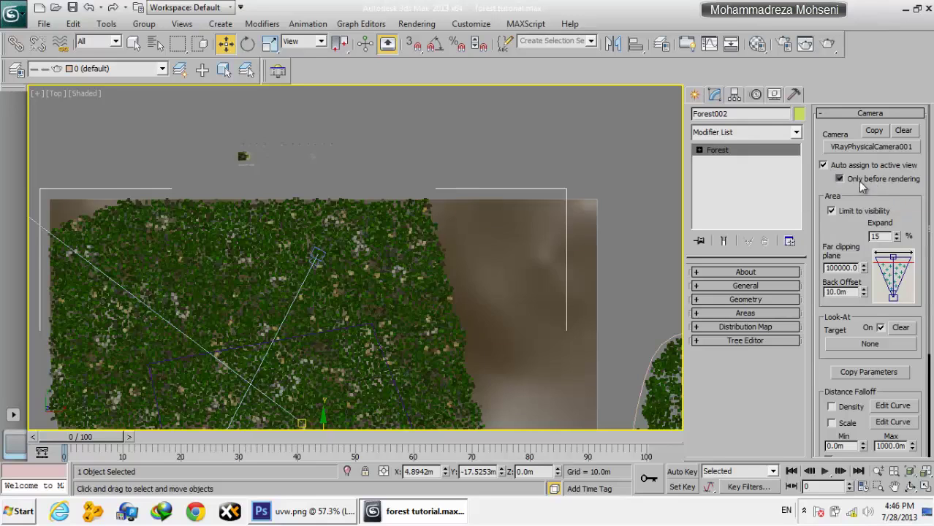
{"action": "mouse_move", "coordinate": [832, 222]}
{"action": "left_mouse_down"}
{"action": "mouse_move", "coordinate": [844, 170]}
{"action": "mouse_move", "coordinate": [833, 228]}
{"action": "left_mouse_up"}
{"action": "left_click_drag", "start_coordinate": [829, 231], "coordinate": [826, 192]}
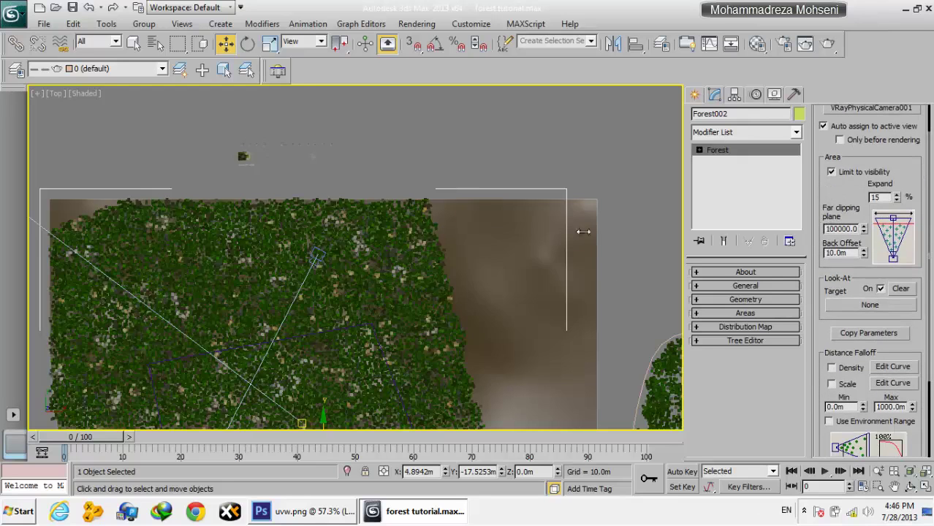
{"action": "middle_click_drag", "start_coordinate": [459, 256], "coordinate": [497, 176]}
{"action": "scroll", "coordinate": [476, 196], "scroll_direction": "up", "scroll_amount": 3}
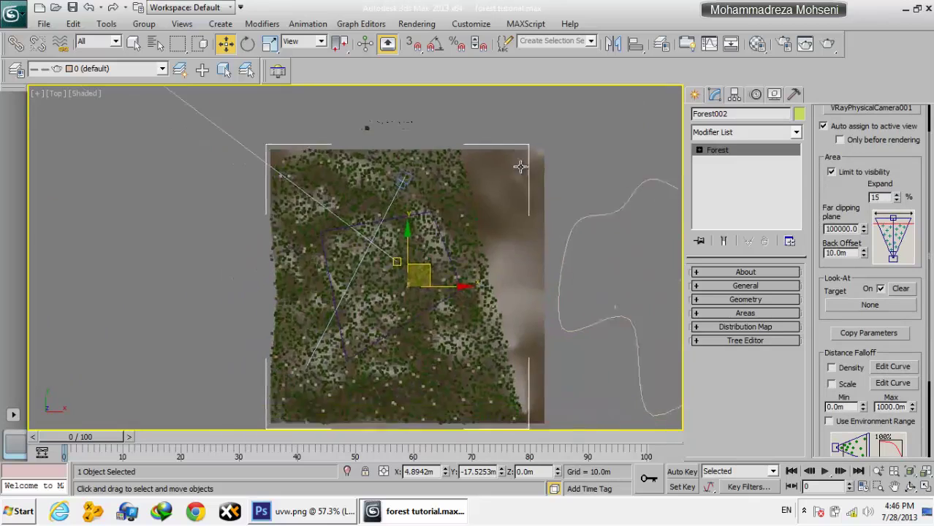
{"action": "scroll", "coordinate": [478, 209], "scroll_direction": "up", "scroll_amount": 1}
{"action": "scroll", "coordinate": [484, 226], "scroll_direction": "down", "scroll_amount": 2}
{"action": "scroll", "coordinate": [489, 241], "scroll_direction": "down", "scroll_amount": 1}
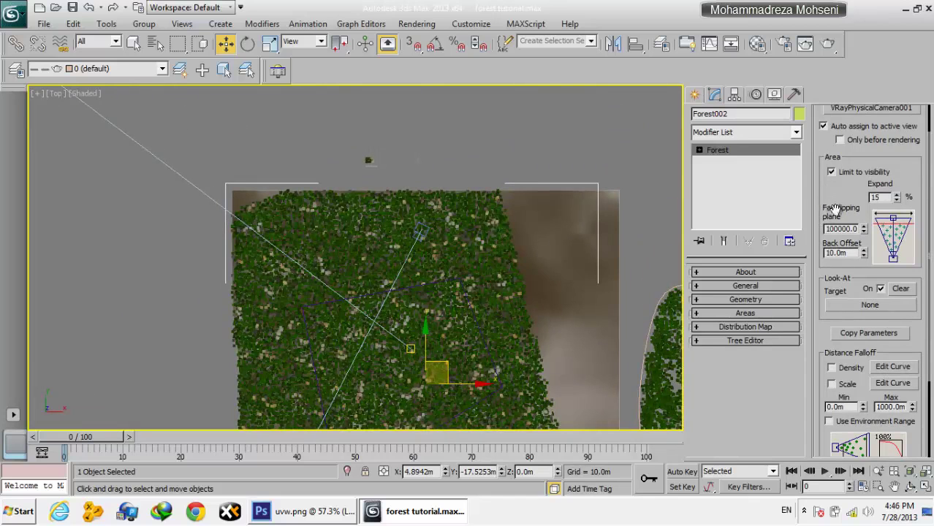
{"action": "scroll", "coordinate": [830, 204], "scroll_direction": "down", "scroll_amount": 2}
{"action": "scroll", "coordinate": [833, 205], "scroll_direction": "up", "scroll_amount": 3}
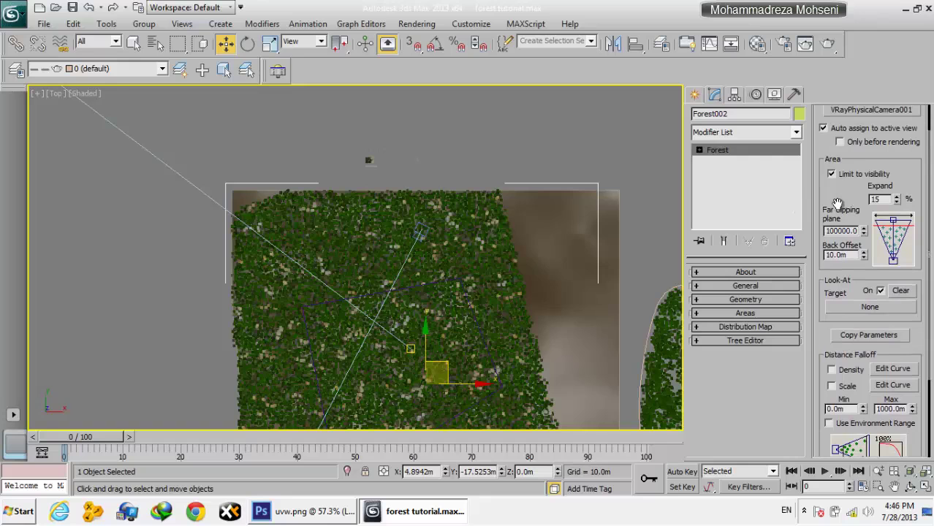
{"action": "scroll", "coordinate": [813, 199], "scroll_direction": "up", "scroll_amount": 1}
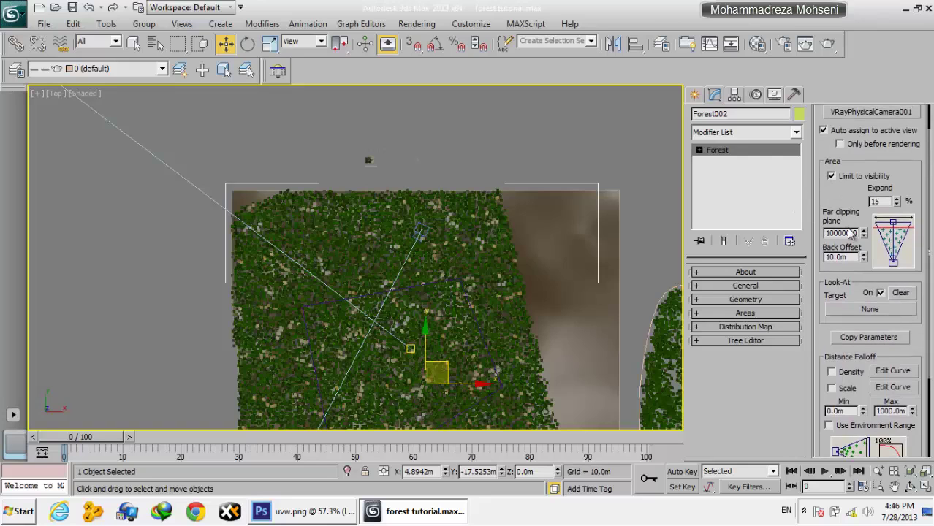
{"action": "double_click", "coordinate": [833, 232]}
{"action": "left_click", "coordinate": [833, 206]}
{"action": "left_click", "coordinate": [852, 179]}
{"action": "left_click", "coordinate": [851, 180]}
{"action": "left_click", "coordinate": [831, 177]}
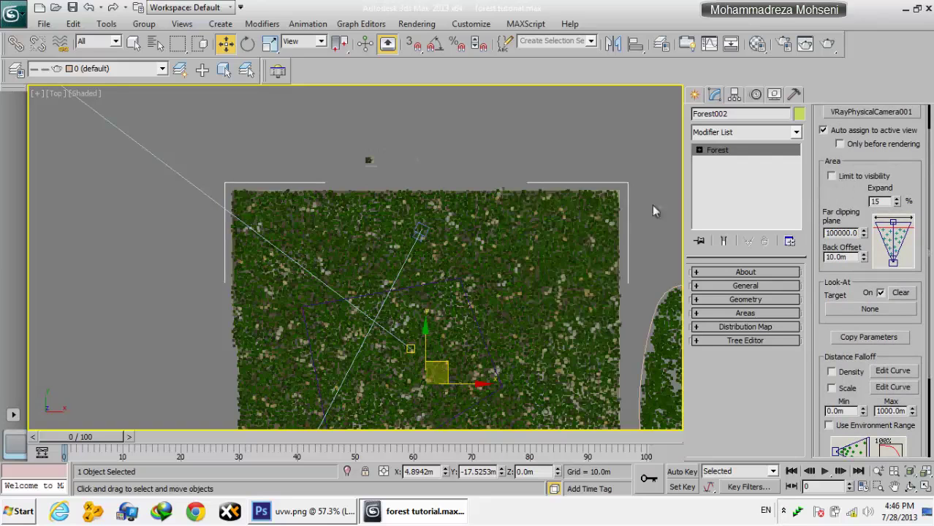
{"action": "left_click", "coordinate": [831, 180]}
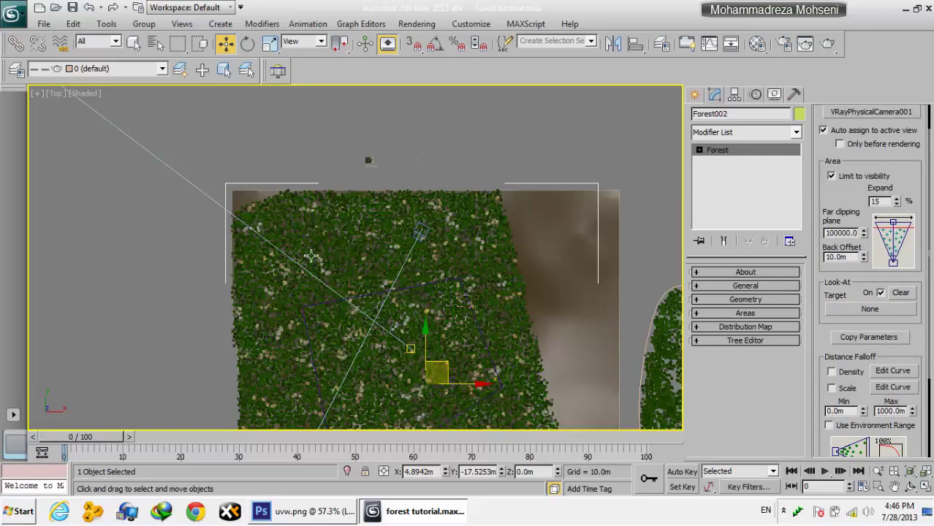
{"action": "scroll", "coordinate": [434, 293], "scroll_direction": "down", "scroll_amount": 1}
{"action": "scroll", "coordinate": [434, 294], "scroll_direction": "down", "scroll_amount": 1}
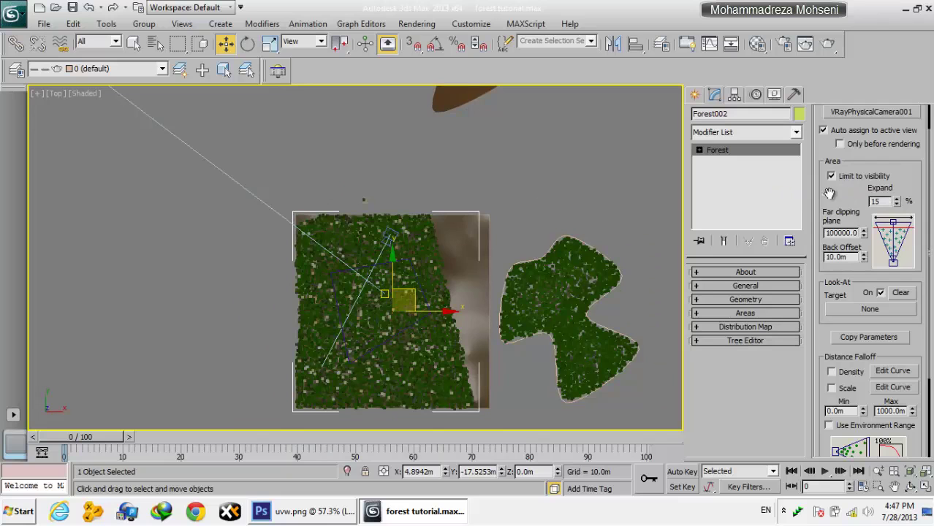
{"action": "double_click", "coordinate": [878, 202]}
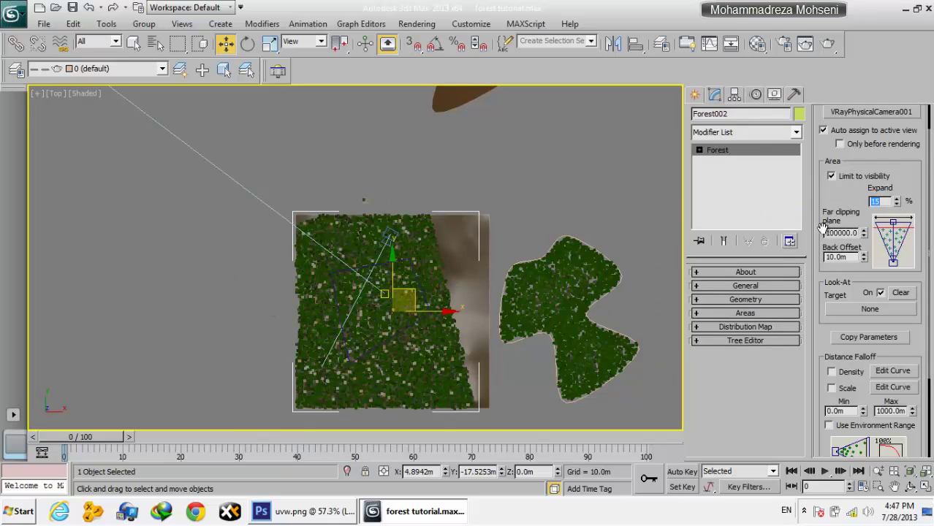
{"action": "type", "text": "5"}
{"action": "key", "text": "Return"}
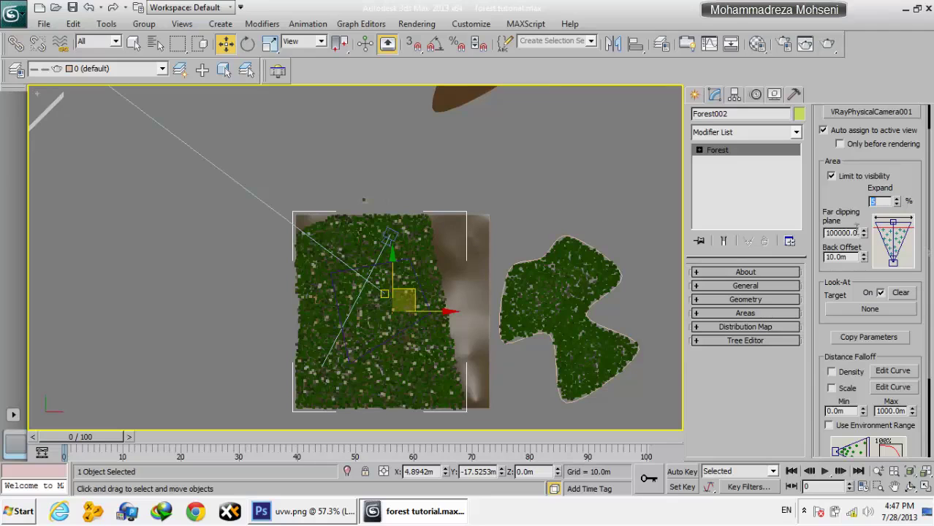
{"action": "type", "text": "10"}
{"action": "key", "text": "Return"}
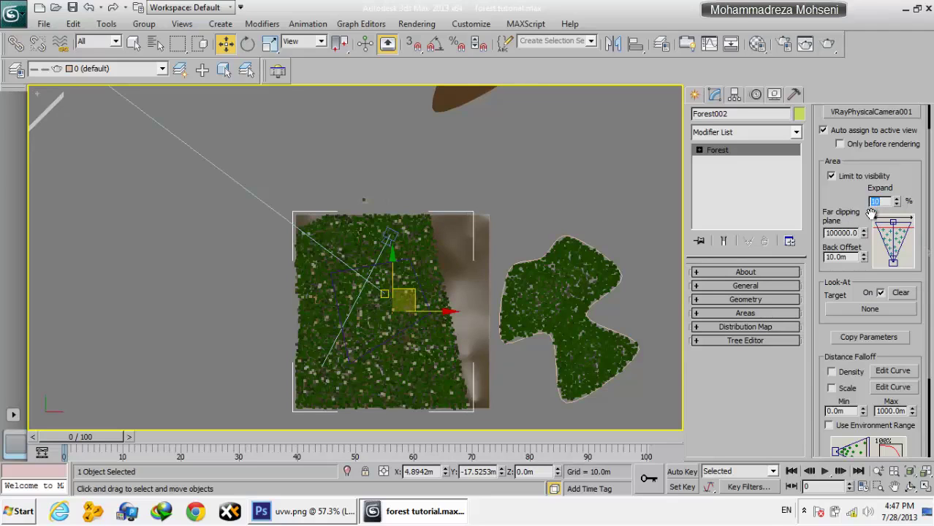
{"action": "type", "text": "39"}
{"action": "key", "text": "Return"}
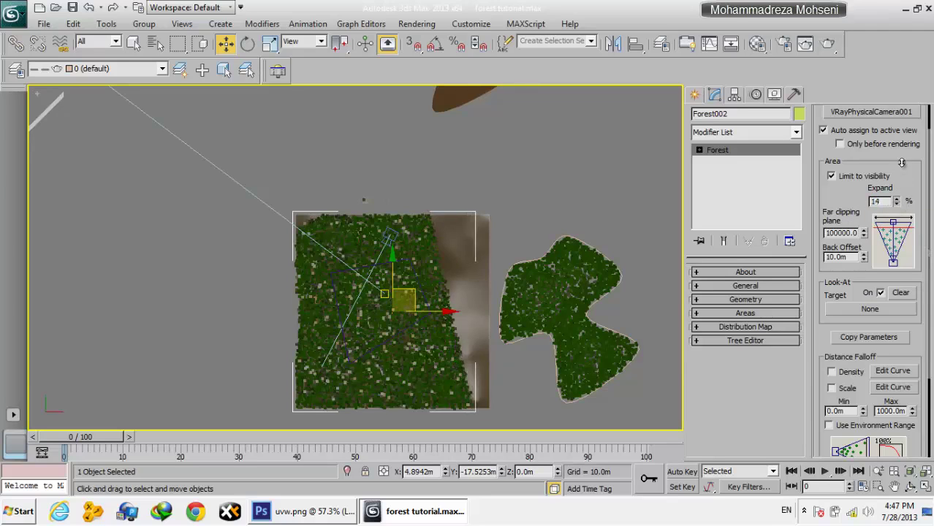
{"action": "type", "text": "0"}
{"action": "key", "text": "Return"}
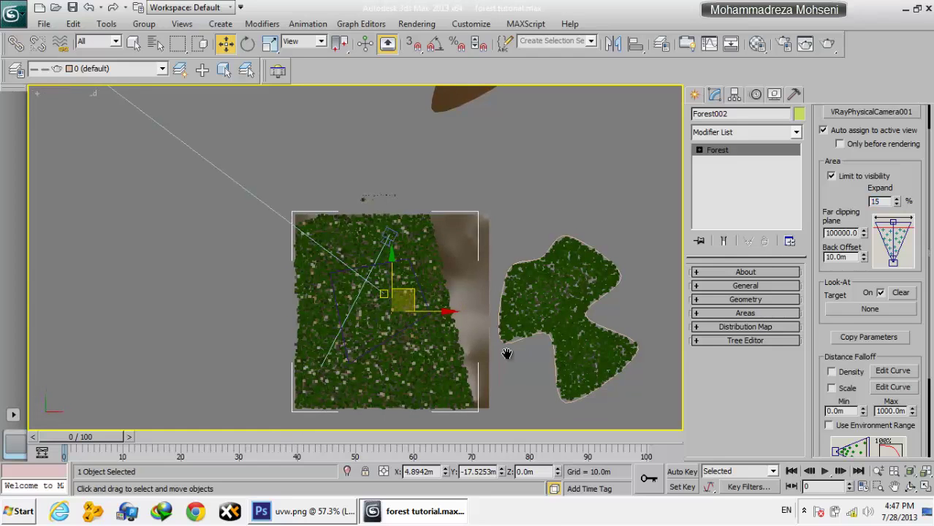
{"action": "middle_click_drag", "start_coordinate": [511, 359], "coordinate": [428, 291]}
{"action": "scroll", "coordinate": [428, 291], "scroll_direction": "up", "scroll_amount": 2}
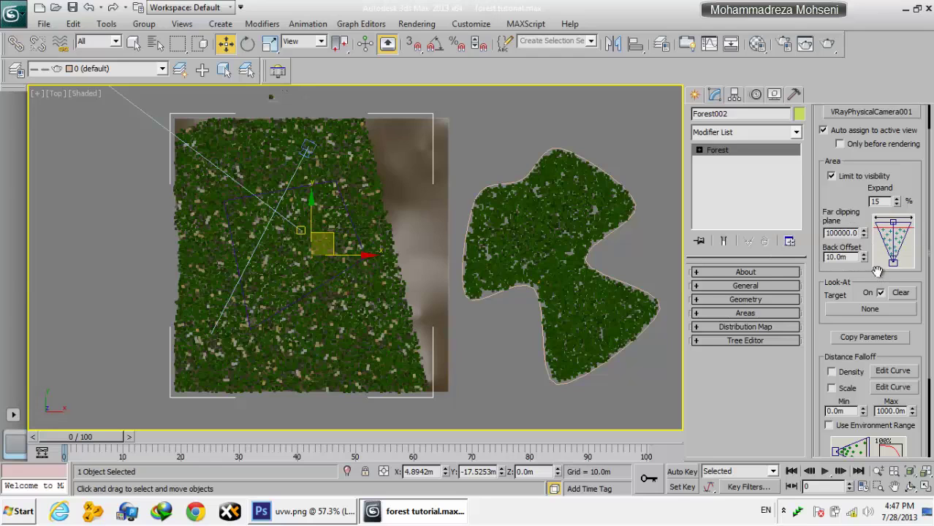
Step: Set the Back Offset to 0.0m and the far clipping plane to 10m
{"action": "double_click", "coordinate": [839, 257]}
{"action": "type", "text": "0"}
{"action": "key", "text": "Return"}
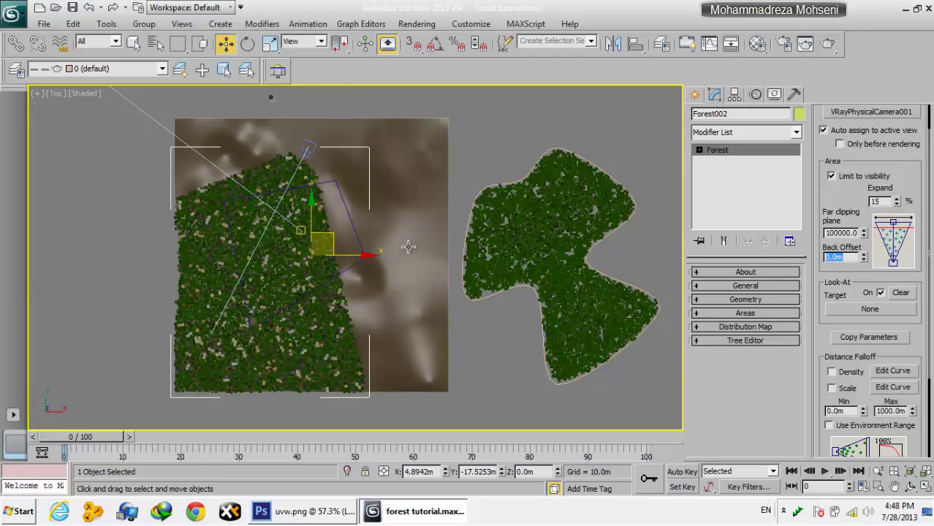
{"action": "double_click", "coordinate": [839, 233]}
{"action": "type", "text": "10"}
{"action": "key", "text": "Return"}
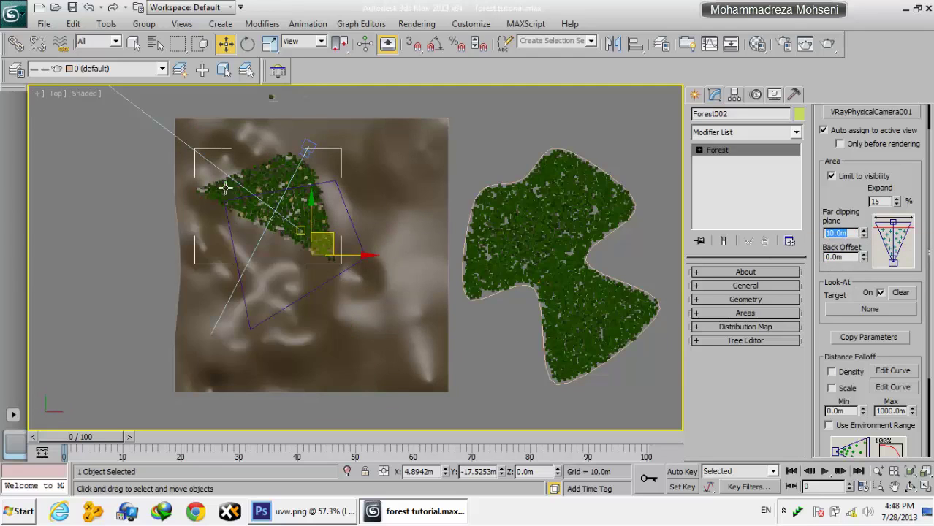
Step: Raise Expand to 19% and the far clipping distance to 32.3m, then save
{"action": "mouse_move", "coordinate": [897, 199]}
{"action": "left_mouse_down"}
{"action": "mouse_move", "coordinate": [859, 153]}
{"action": "mouse_move", "coordinate": [812, 169]}
{"action": "mouse_move", "coordinate": [810, 334]}
{"action": "left_mouse_up"}
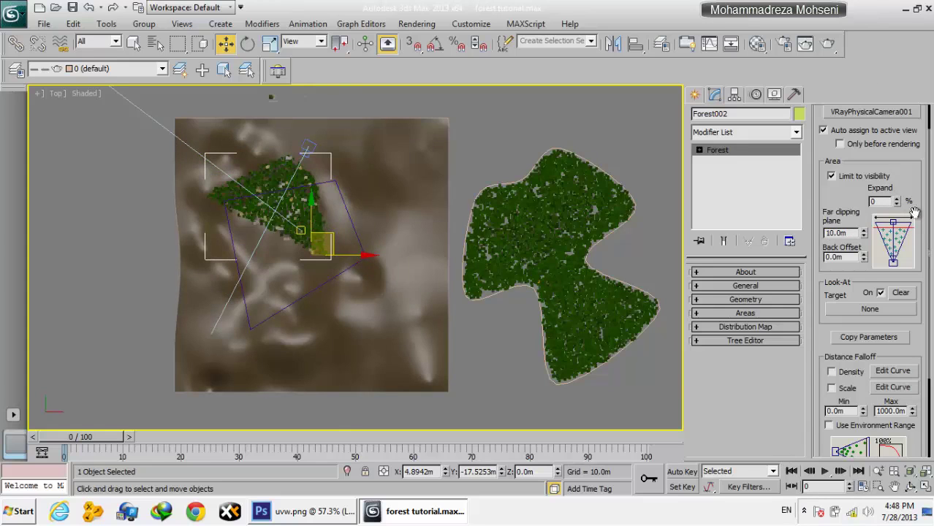
{"action": "left_click_drag", "start_coordinate": [917, 200], "coordinate": [917, 197]}
{"action": "left_click_drag", "start_coordinate": [910, 456], "coordinate": [860, 504]}
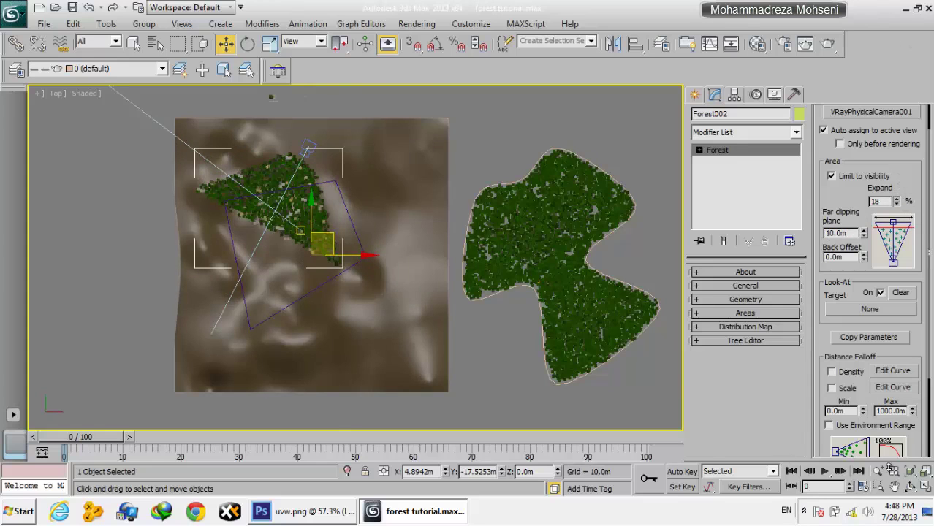
{"action": "mouse_move", "coordinate": [862, 235]}
{"action": "left_mouse_down"}
{"action": "mouse_move", "coordinate": [841, 210]}
{"action": "mouse_move", "coordinate": [851, 81]}
{"action": "mouse_move", "coordinate": [841, 81]}
{"action": "left_mouse_up"}
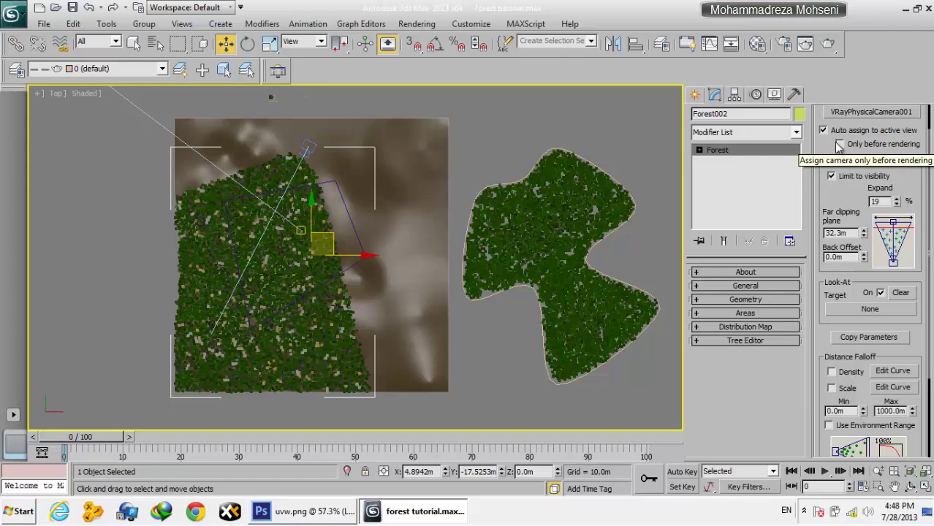
{"action": "key", "text": "ctrl+s"}
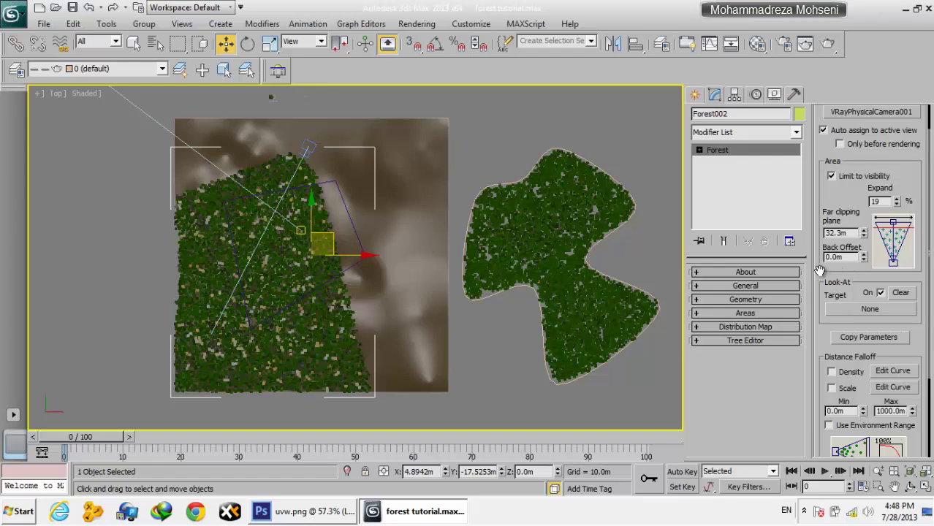
{"action": "left_click_drag", "start_coordinate": [842, 276], "coordinate": [836, 210]}
{"action": "double_click", "coordinate": [838, 186]}
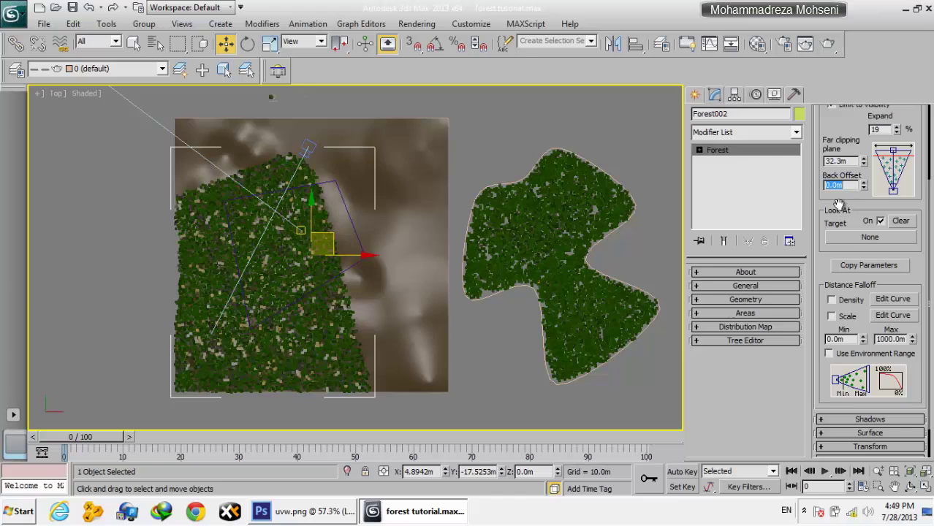
{"action": "mouse_move", "coordinate": [844, 235]}
{"action": "left_mouse_down"}
{"action": "mouse_move", "coordinate": [839, 211]}
{"action": "mouse_move", "coordinate": [839, 250]}
{"action": "left_mouse_up"}
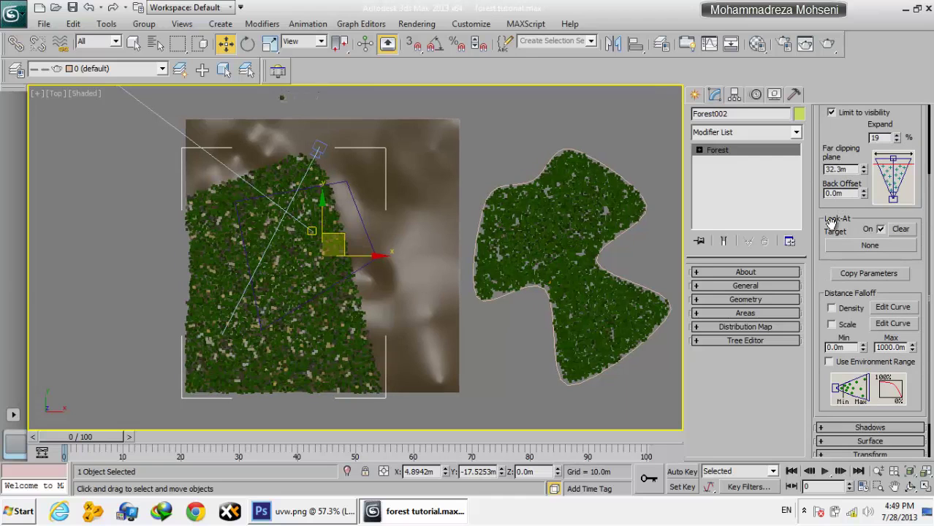
{"action": "left_click_drag", "start_coordinate": [828, 220], "coordinate": [831, 210]}
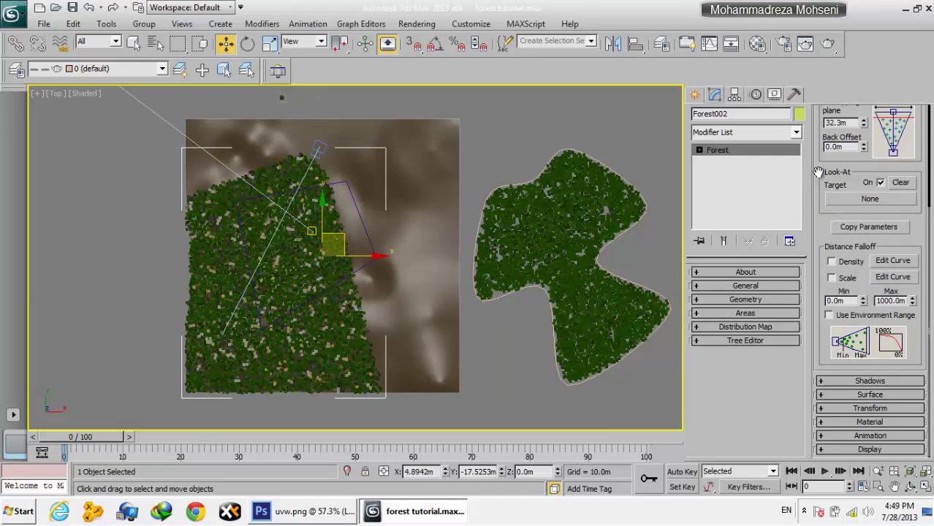
{"action": "left_click_drag", "start_coordinate": [824, 197], "coordinate": [813, 253]}
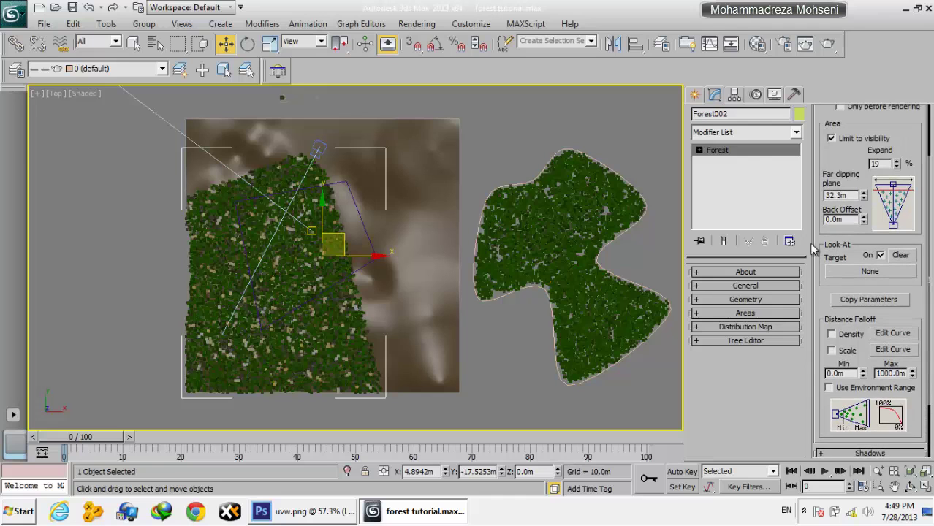
{"action": "left_click_drag", "start_coordinate": [821, 319], "coordinate": [819, 274]}
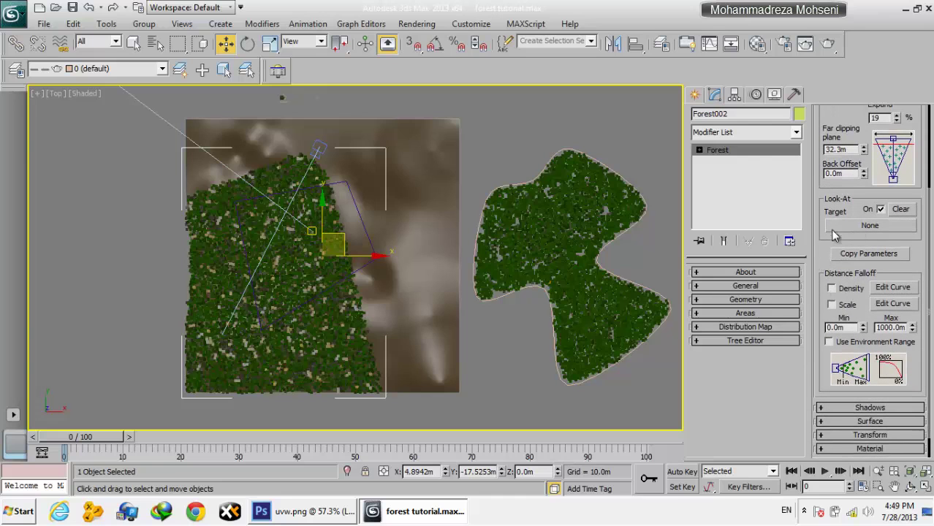
{"action": "left_click", "coordinate": [870, 226]}
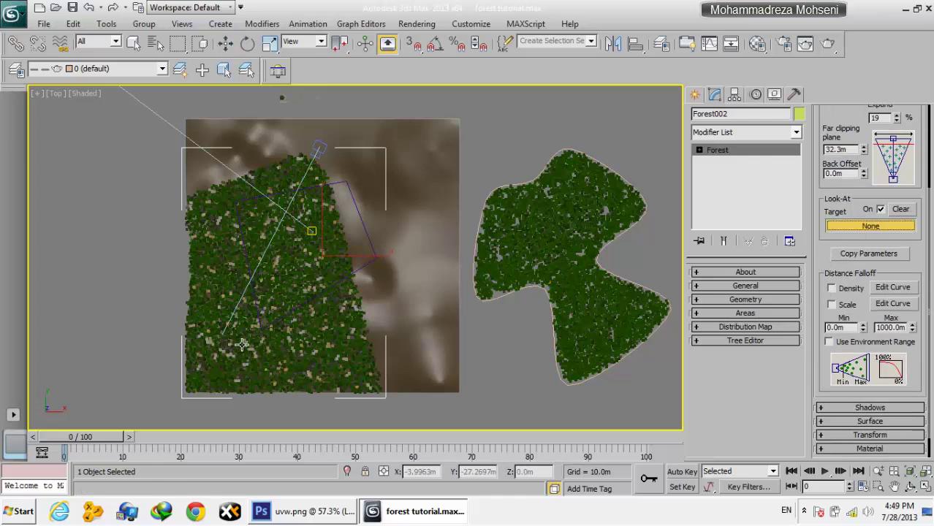
Step: Draw a small standard-primitive Box001 below the terrain in the Top view
{"action": "key", "text": "w"}
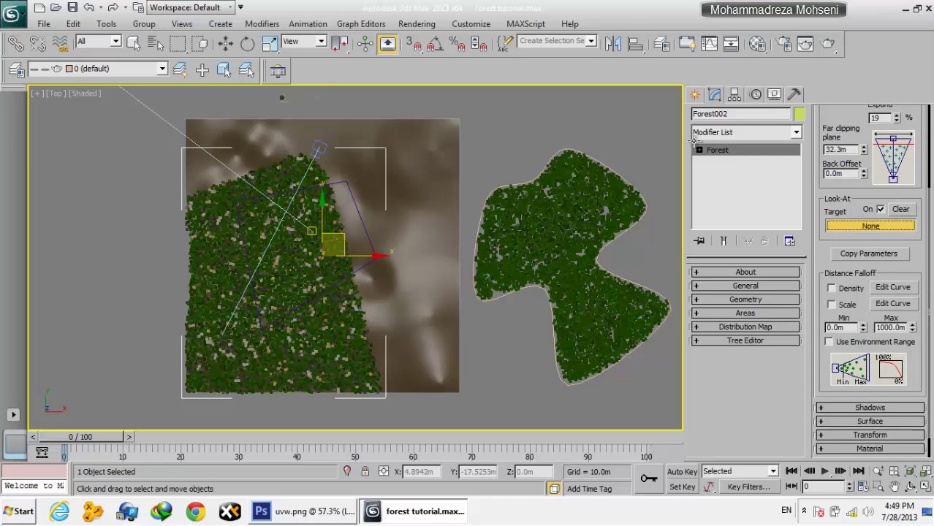
{"action": "left_click", "coordinate": [694, 94]}
{"action": "left_click", "coordinate": [716, 116]}
{"action": "left_click", "coordinate": [700, 116]}
{"action": "left_click", "coordinate": [746, 135]}
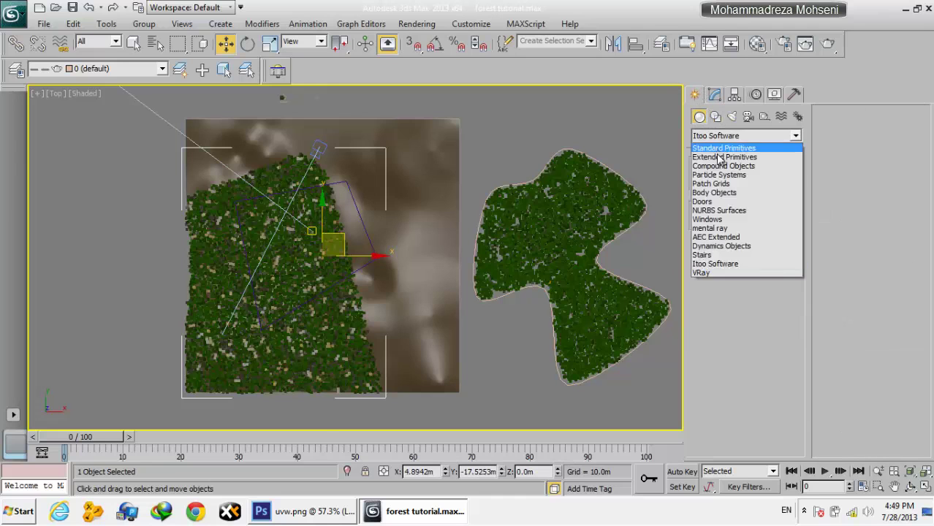
{"action": "left_click", "coordinate": [723, 148]}
{"action": "left_click", "coordinate": [720, 182]}
{"action": "left_click_drag", "start_coordinate": [331, 408], "coordinate": [300, 428]}
{"action": "left_click", "coordinate": [303, 404]}
{"action": "key", "text": "w"}
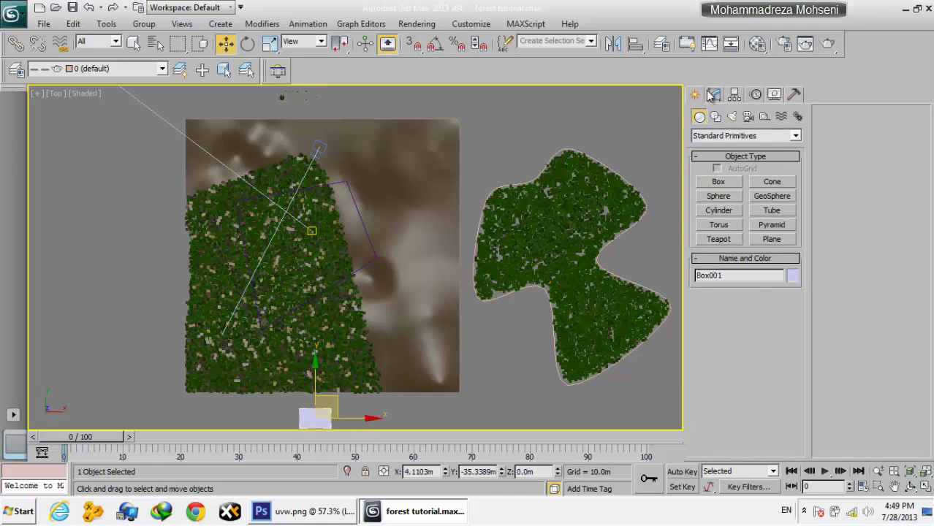
{"action": "left_click", "coordinate": [714, 94]}
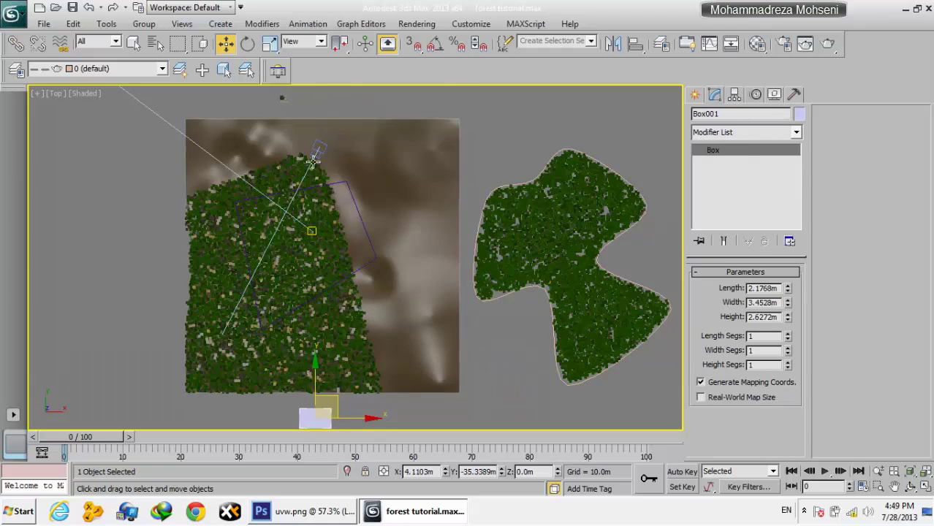
Step: Select Forest002 and pick Box001 as its Look-At target
{"action": "left_click", "coordinate": [302, 170]}
{"action": "left_click", "coordinate": [298, 169]}
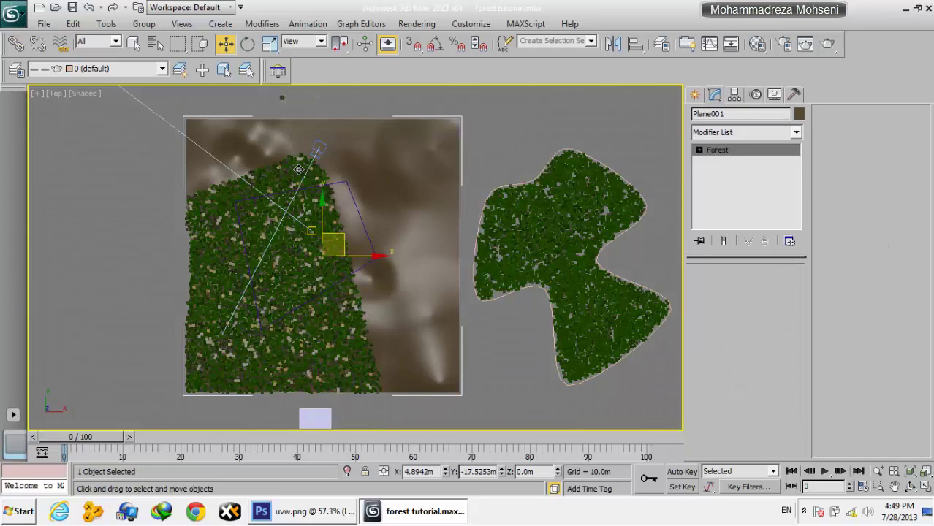
{"action": "left_click", "coordinate": [869, 344]}
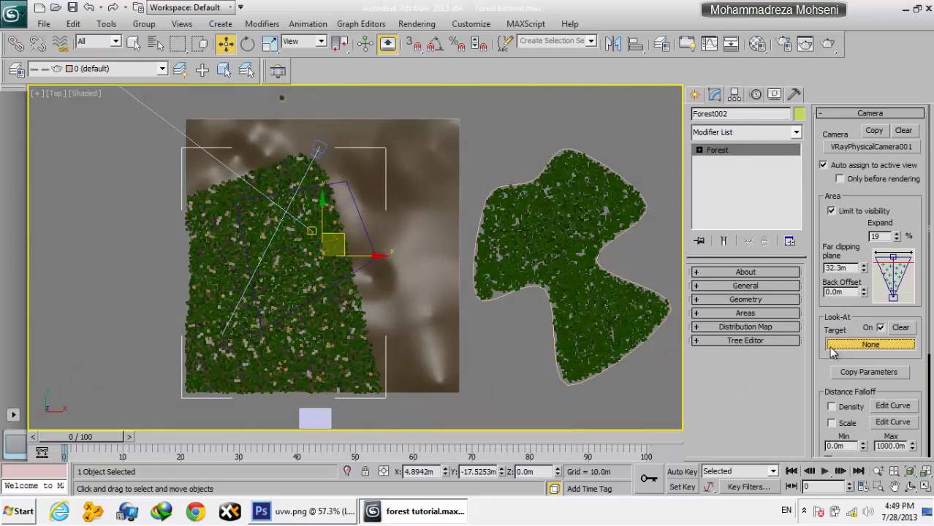
{"action": "left_click", "coordinate": [305, 422]}
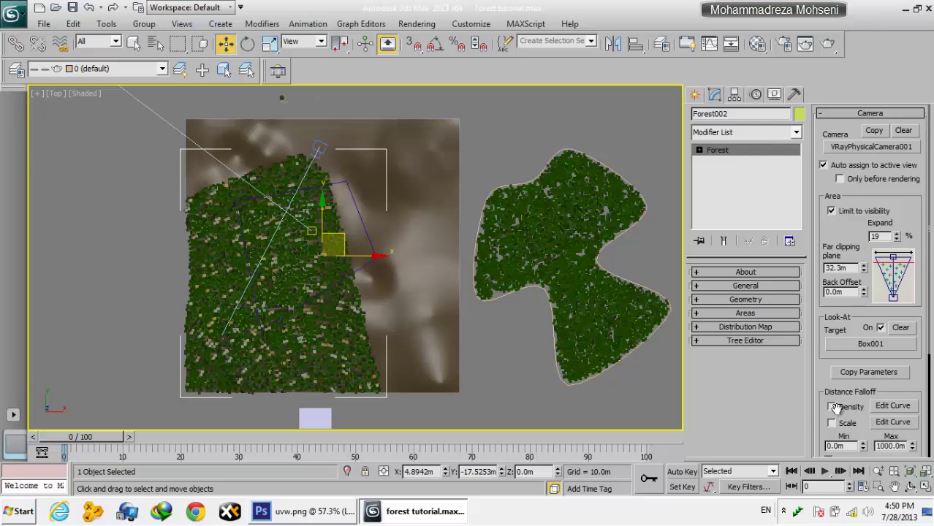
Step: Add the Black Tupelo tree from the Classic 2D Trees library to the geometry list
{"action": "left_click", "coordinate": [741, 286]}
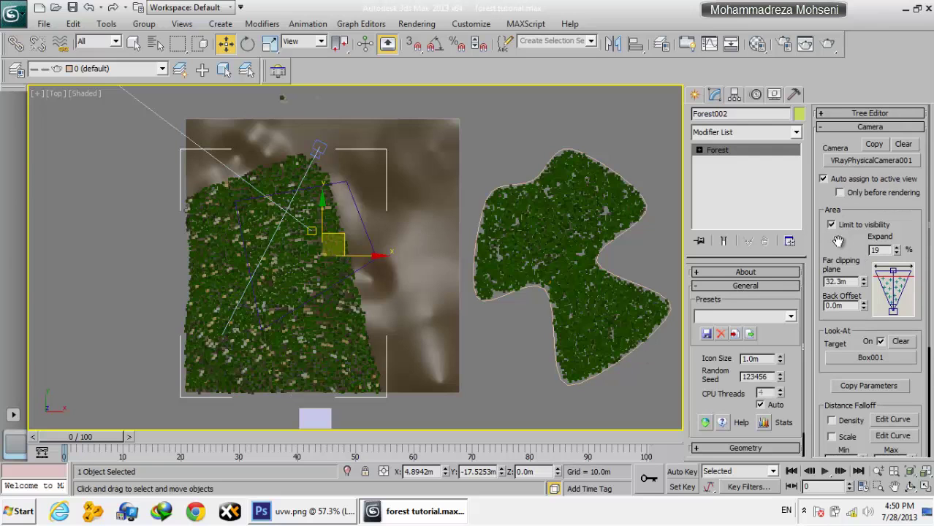
{"action": "left_click", "coordinate": [738, 285]}
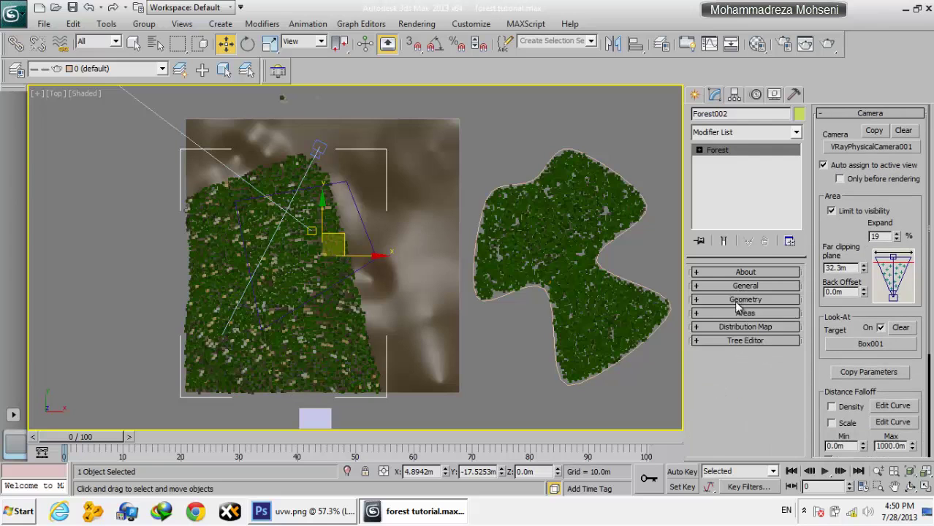
{"action": "left_click", "coordinate": [745, 301]}
{"action": "left_click", "coordinate": [889, 242]}
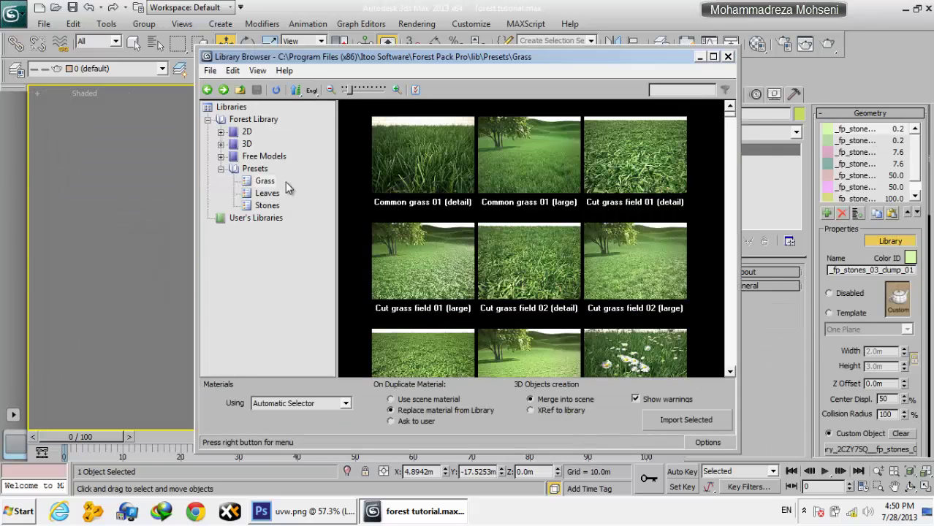
{"action": "left_click", "coordinate": [221, 132]}
{"action": "left_click", "coordinate": [266, 144]}
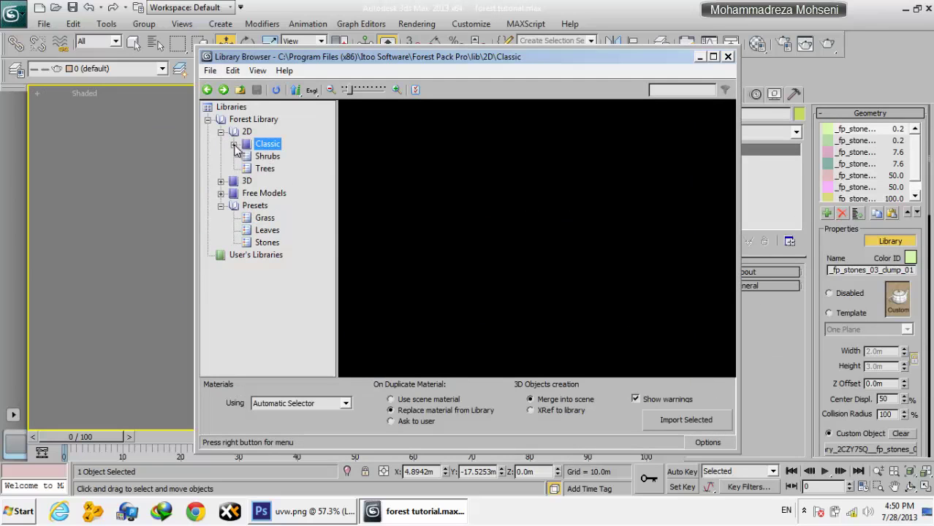
{"action": "left_click", "coordinate": [234, 144]}
{"action": "left_click", "coordinate": [267, 180]}
{"action": "left_click", "coordinate": [265, 193]}
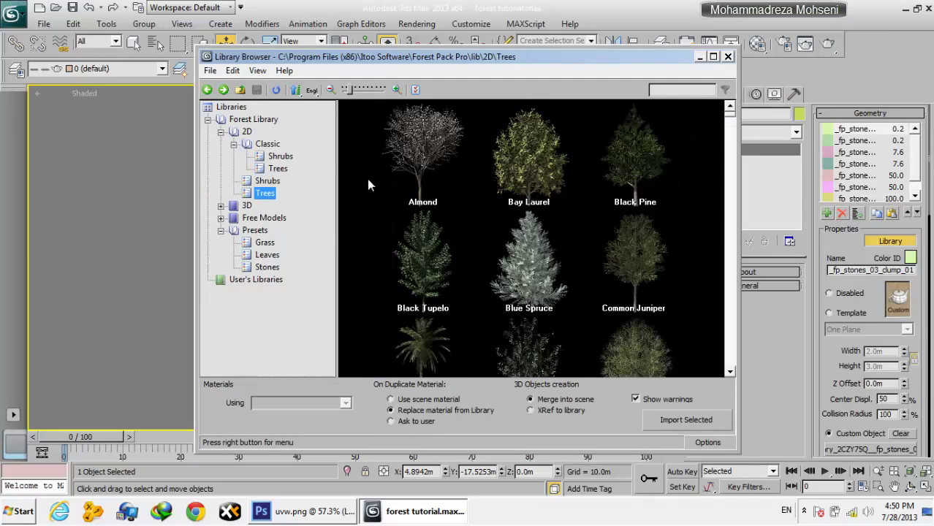
{"action": "left_click", "coordinate": [409, 252]}
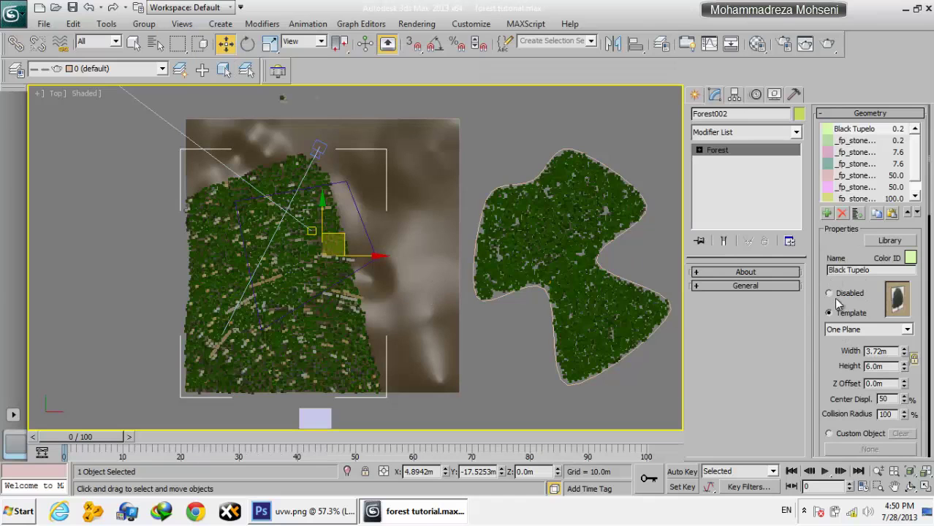
Step: Restore the four-viewport layout and remove a stone clump from the geometry list
{"action": "key", "text": "alt+w"}
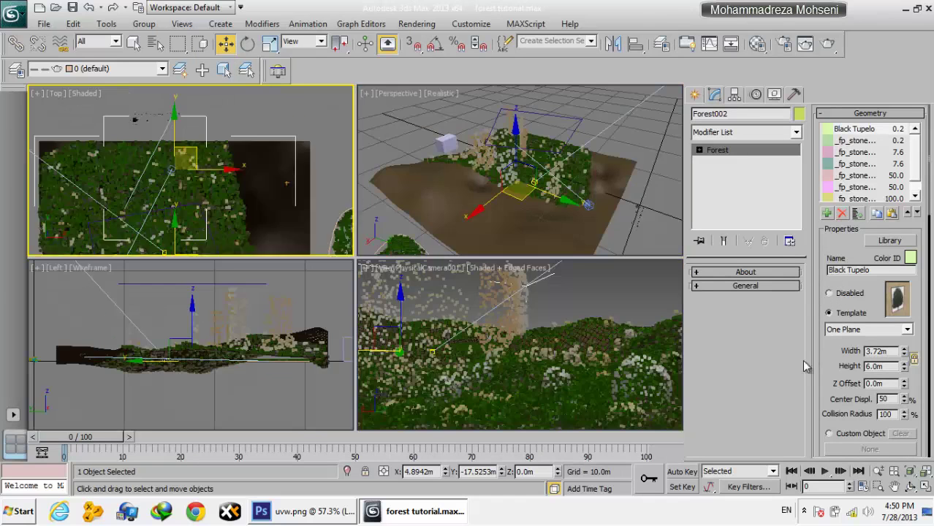
{"action": "left_click", "coordinate": [483, 350]}
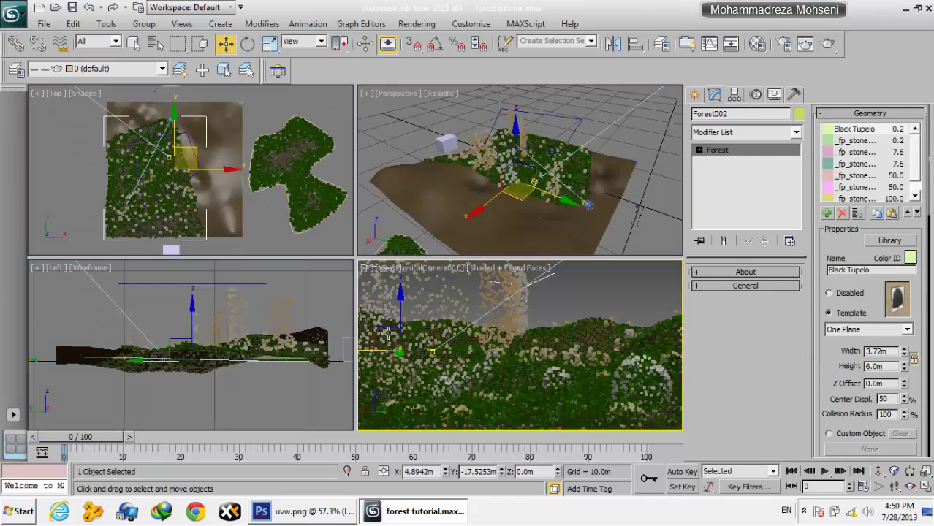
{"action": "left_click", "coordinate": [188, 193]}
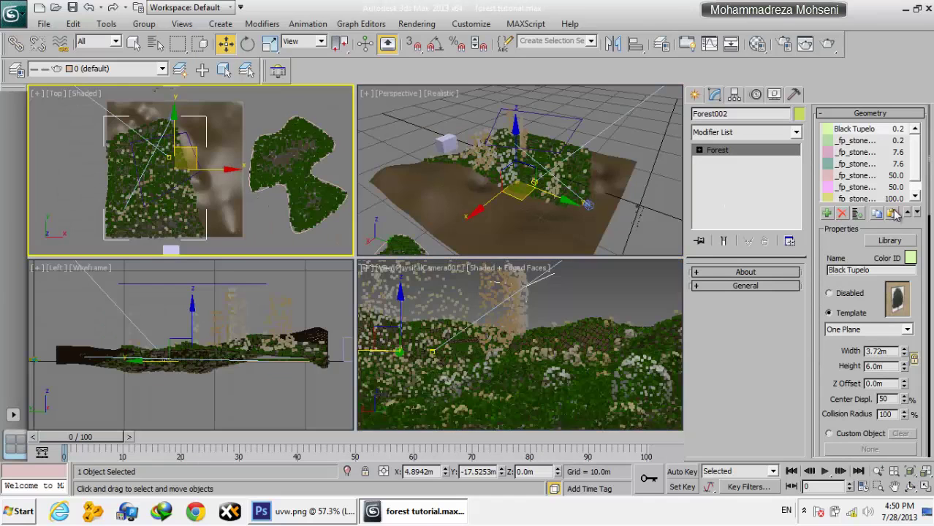
{"action": "left_click", "coordinate": [850, 141]}
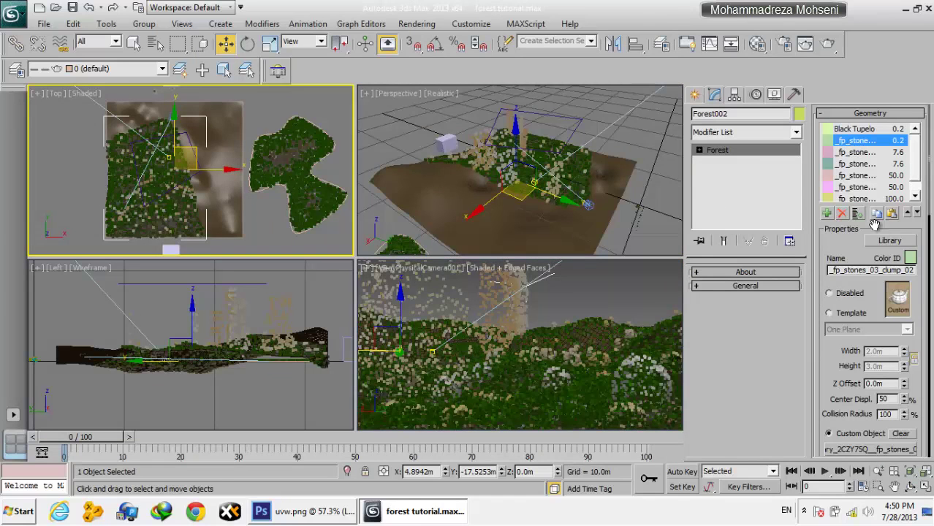
{"action": "left_click", "coordinate": [841, 213]}
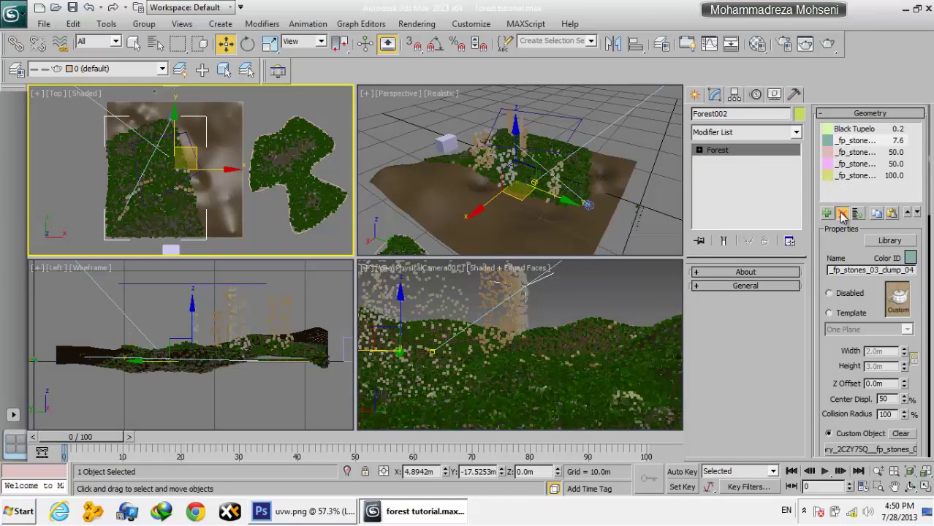
Step: Delete the remaining stone clumps and reload Black Tupelo from the library, replacing its material
{"action": "left_click", "coordinate": [842, 212]}
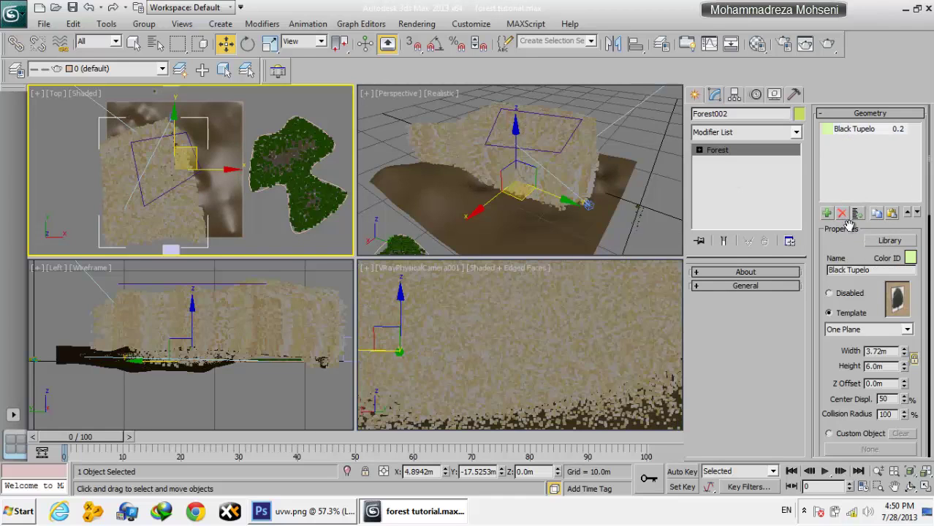
{"action": "left_click", "coordinate": [851, 131]}
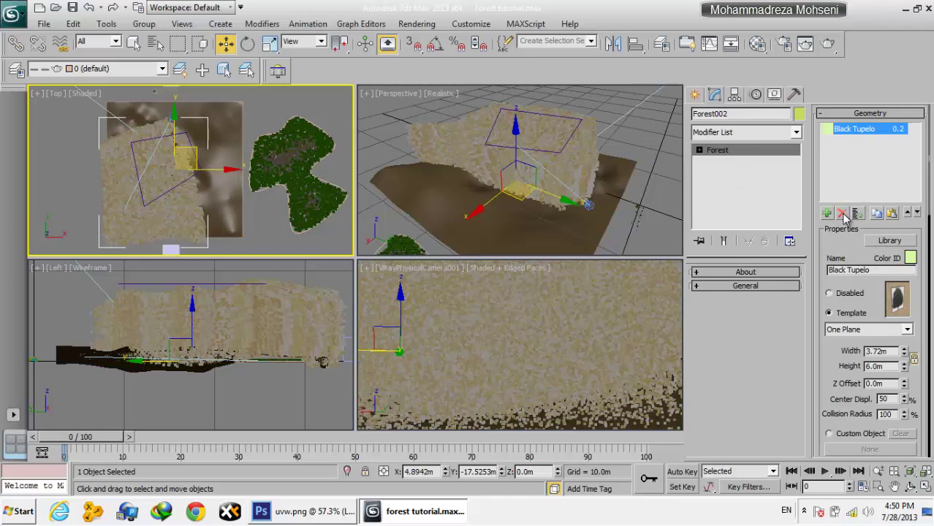
{"action": "left_click", "coordinate": [889, 240]}
{"action": "double_click", "coordinate": [451, 261]}
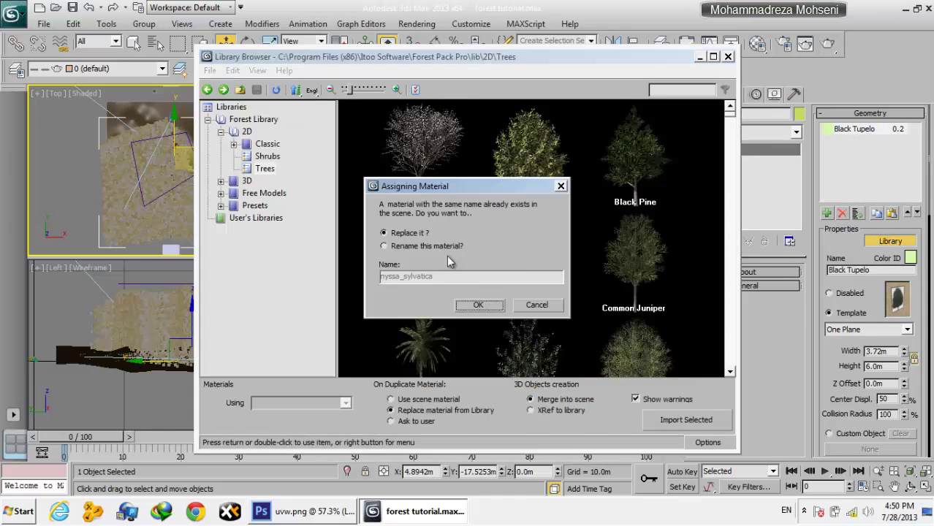
{"action": "left_click", "coordinate": [536, 306]}
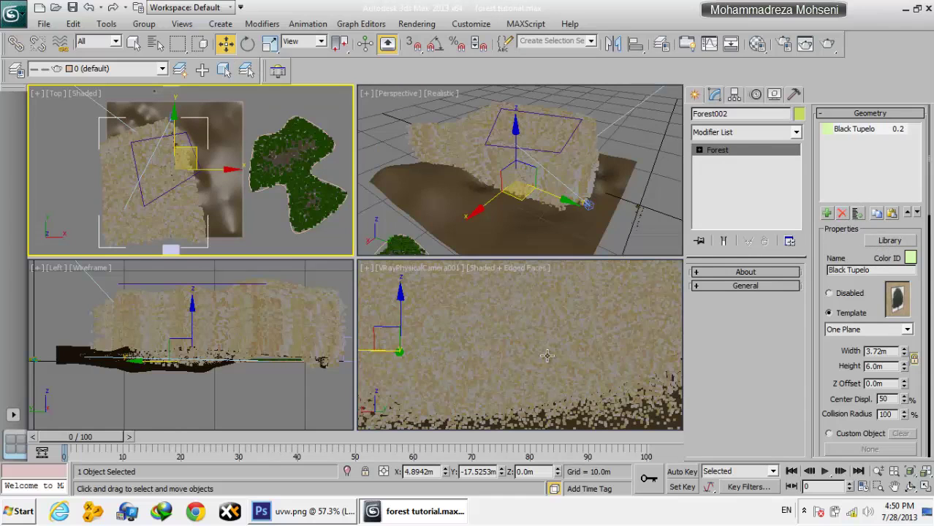
{"action": "scroll", "coordinate": [844, 251], "scroll_direction": "down", "scroll_amount": 3}
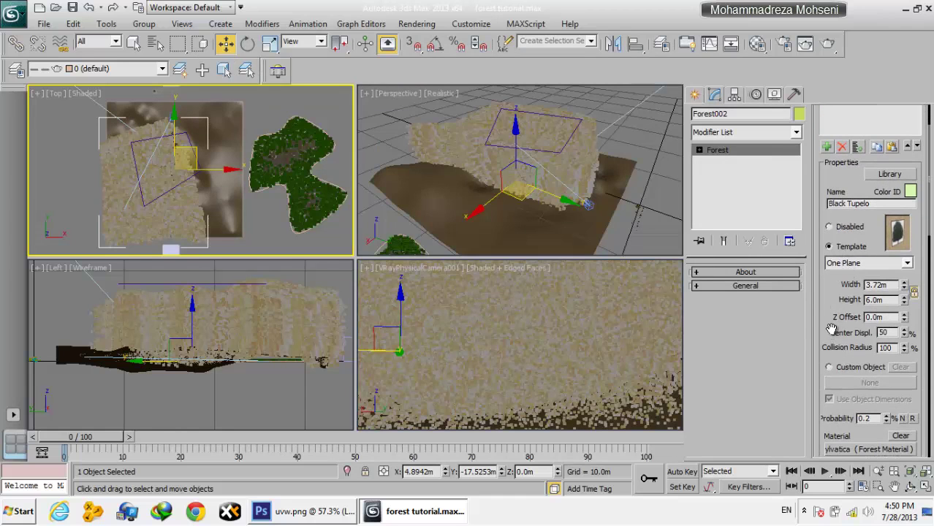
{"action": "scroll", "coordinate": [830, 329], "scroll_direction": "down", "scroll_amount": 10}
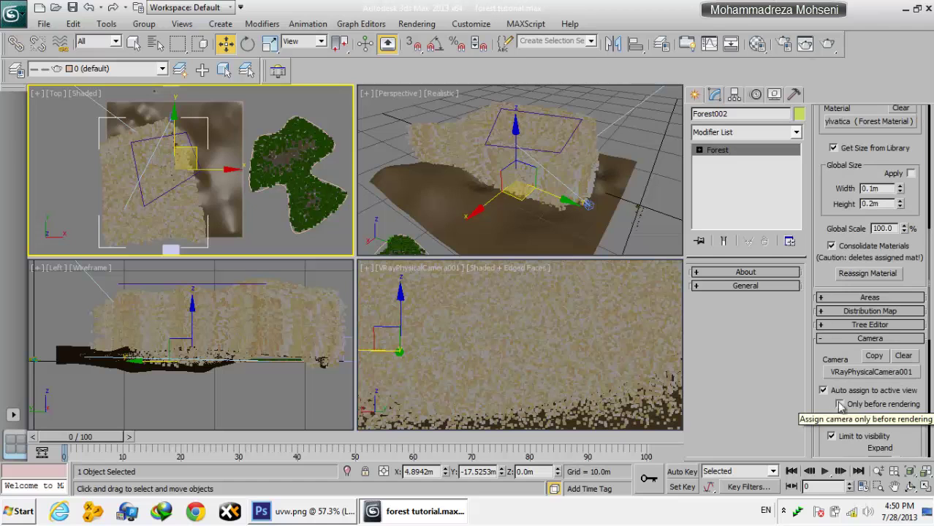
{"action": "left_click_drag", "start_coordinate": [828, 405], "coordinate": [828, 195]}
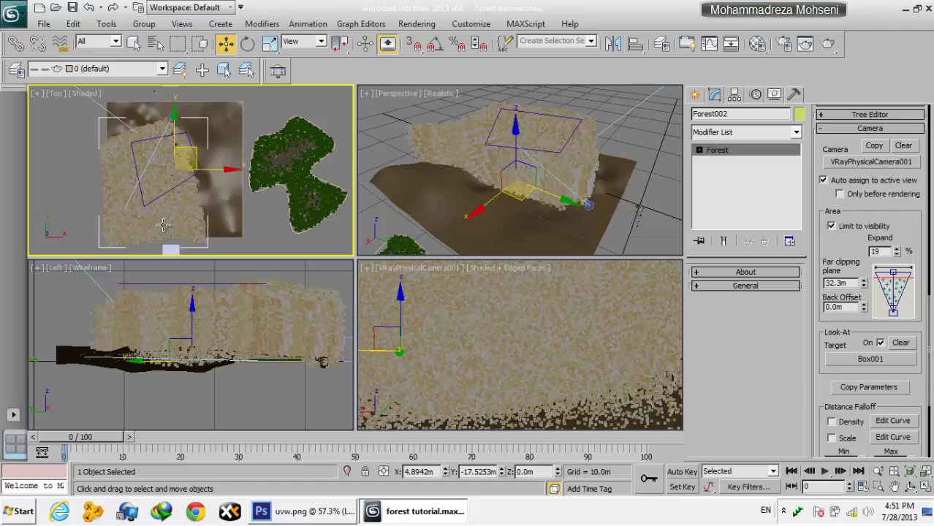
Step: Move Box001 to a new spot over the terrain and reselect Forest002
{"action": "left_click", "coordinate": [173, 253]}
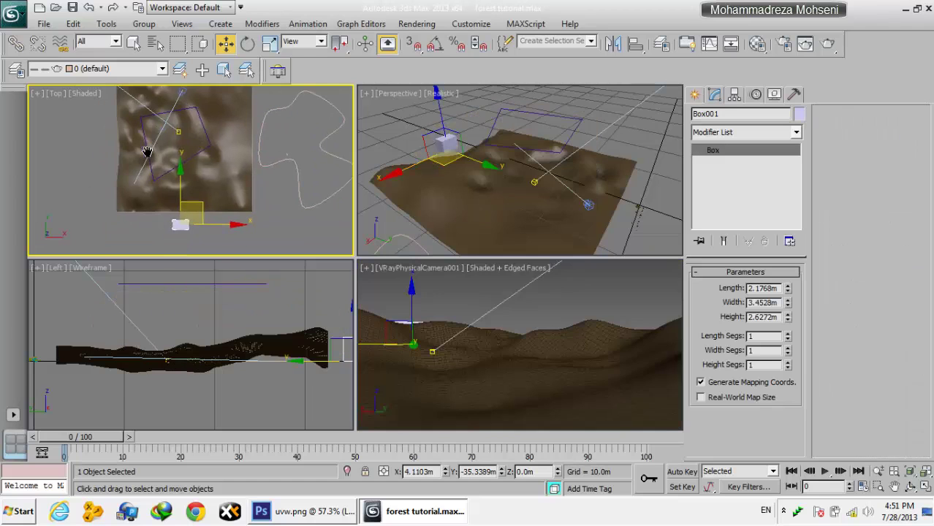
{"action": "middle_click_drag", "start_coordinate": [146, 152], "coordinate": [197, 175]}
{"action": "left_click_drag", "start_coordinate": [210, 220], "coordinate": [156, 211]}
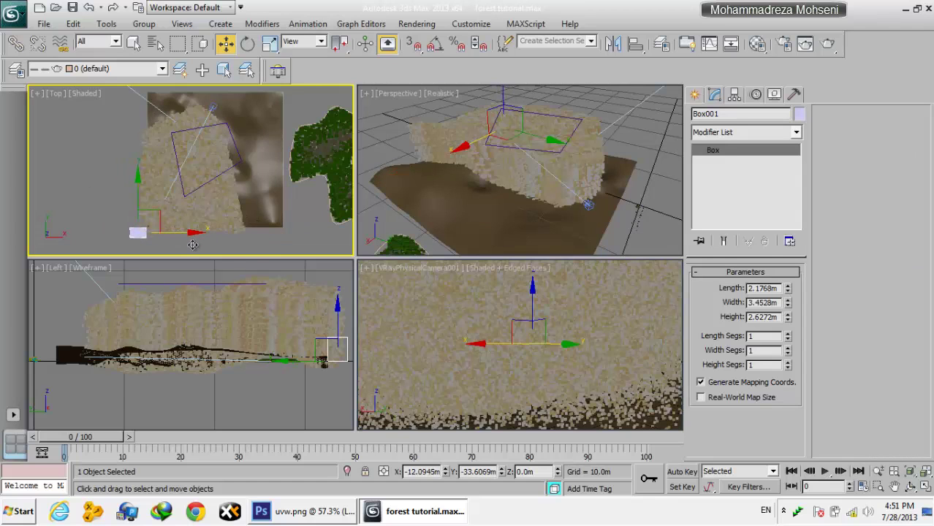
{"action": "left_click", "coordinate": [176, 162]}
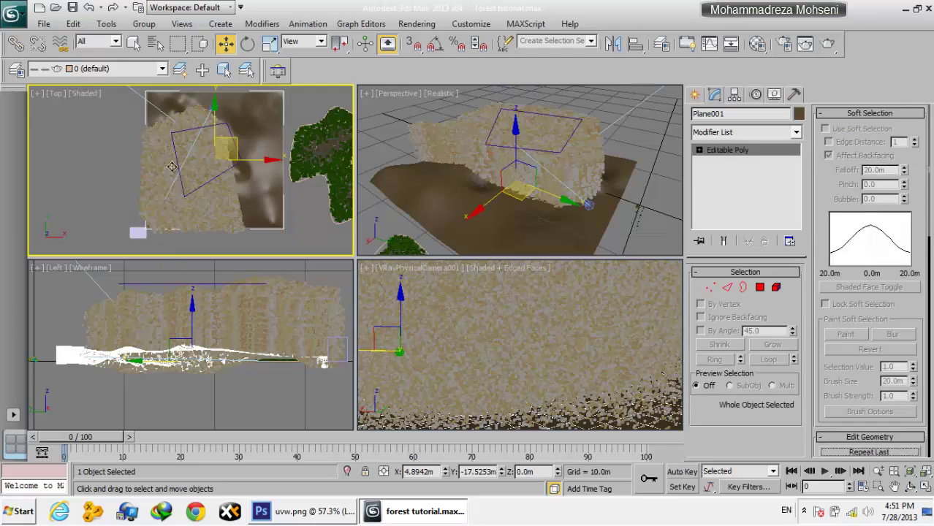
{"action": "left_click", "coordinate": [165, 165]}
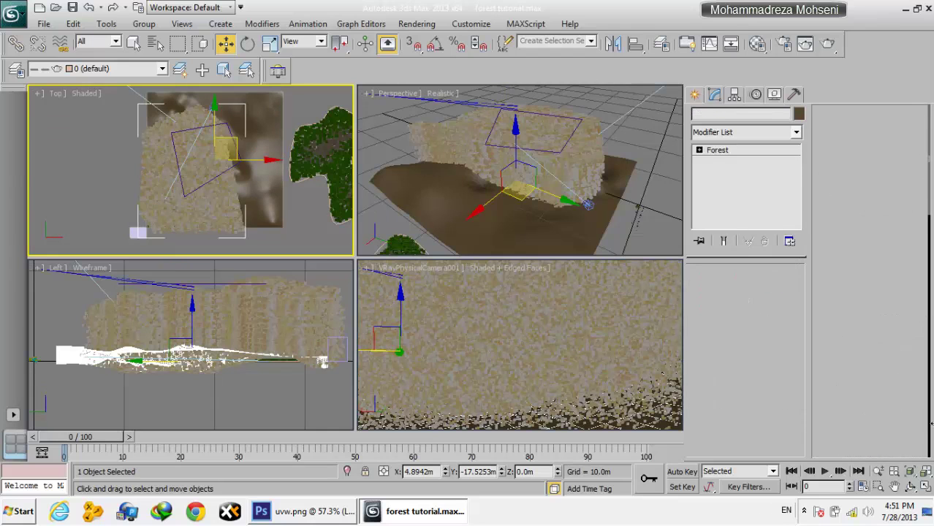
Step: Set Box001 back as the Look-At target after briefly picking the camera
{"action": "scroll", "coordinate": [836, 231], "scroll_direction": "down", "scroll_amount": 5}
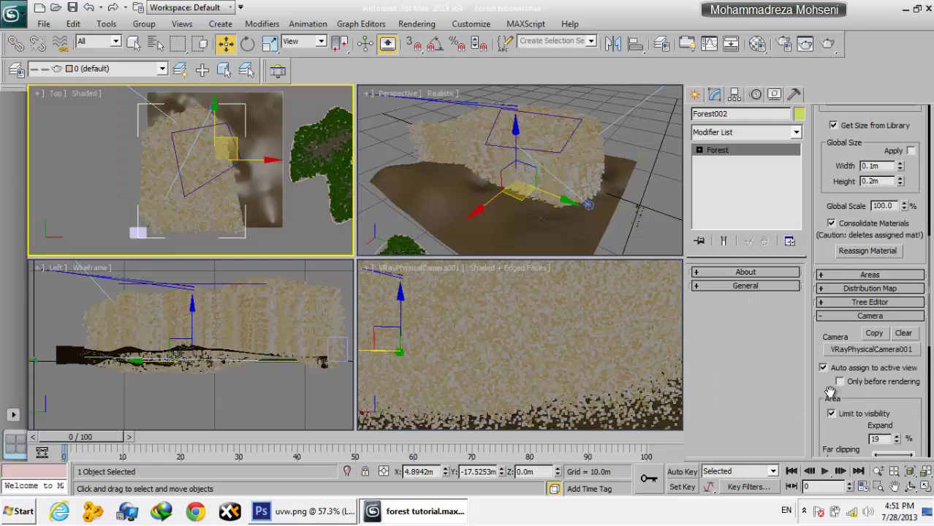
{"action": "scroll", "coordinate": [824, 382], "scroll_direction": "down", "scroll_amount": 3}
{"action": "scroll", "coordinate": [823, 380], "scroll_direction": "down", "scroll_amount": 3}
{"action": "scroll", "coordinate": [823, 413], "scroll_direction": "down", "scroll_amount": 3}
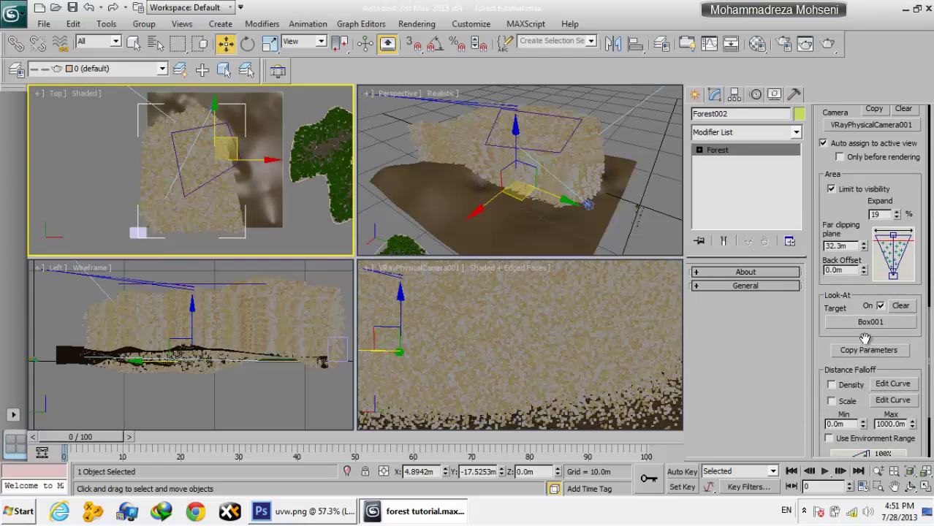
{"action": "left_click", "coordinate": [852, 323]}
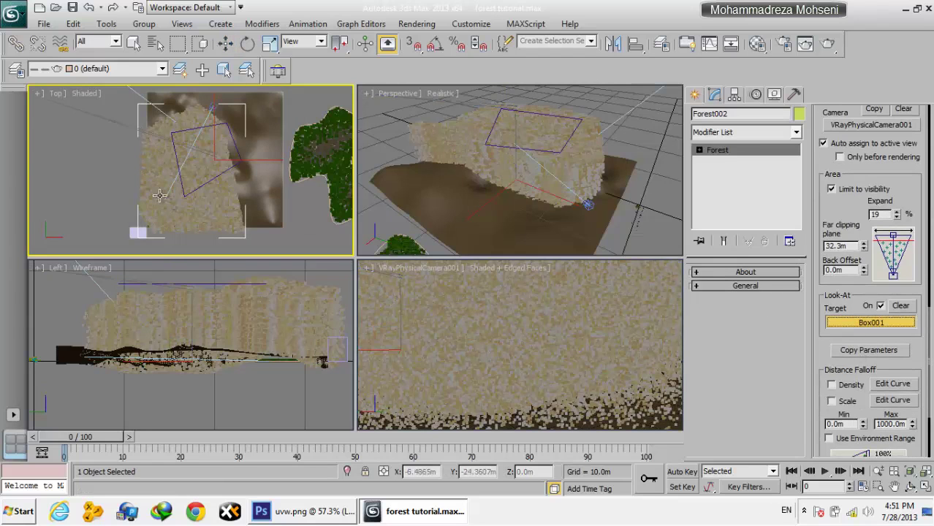
{"action": "left_click", "coordinate": [164, 202]}
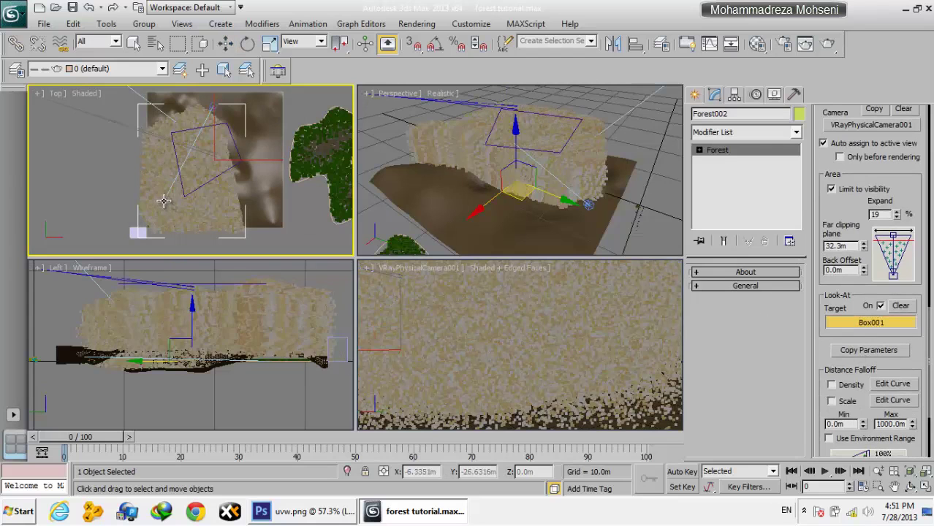
{"action": "left_click", "coordinate": [858, 324]}
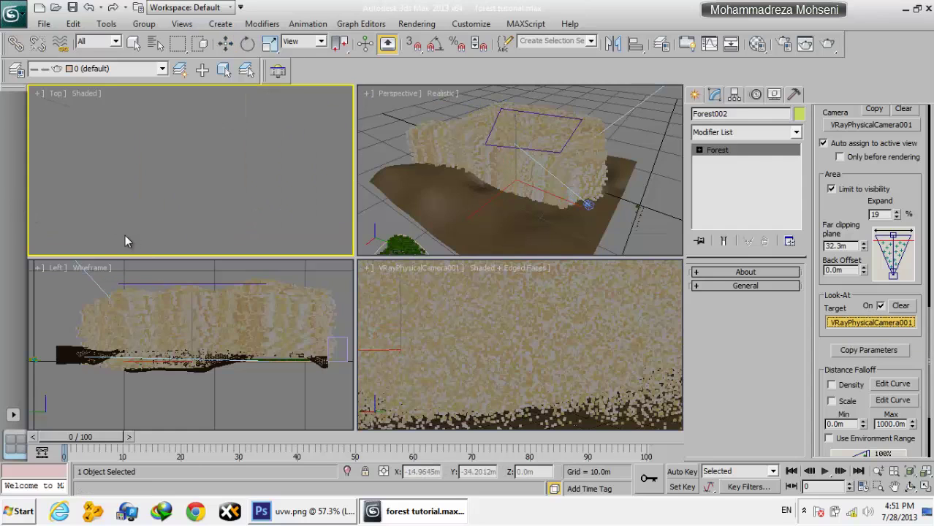
{"action": "left_click", "coordinate": [143, 218]}
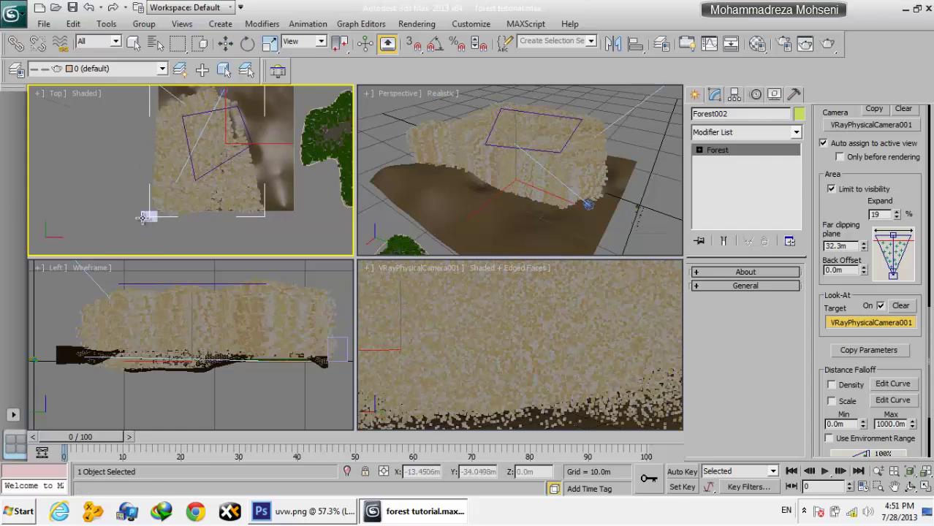
{"action": "left_click", "coordinate": [143, 218]}
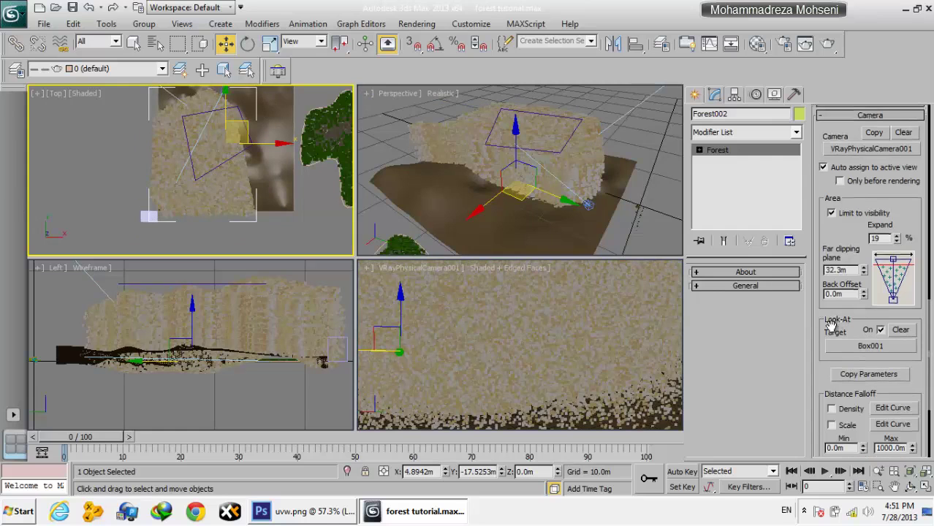
{"action": "left_click_drag", "start_coordinate": [839, 296], "coordinate": [813, 366]}
{"action": "left_click", "coordinate": [508, 303]}
Step: Switch the forest's Distribution Map to the Scattered pattern
{"action": "left_click", "coordinate": [862, 148]}
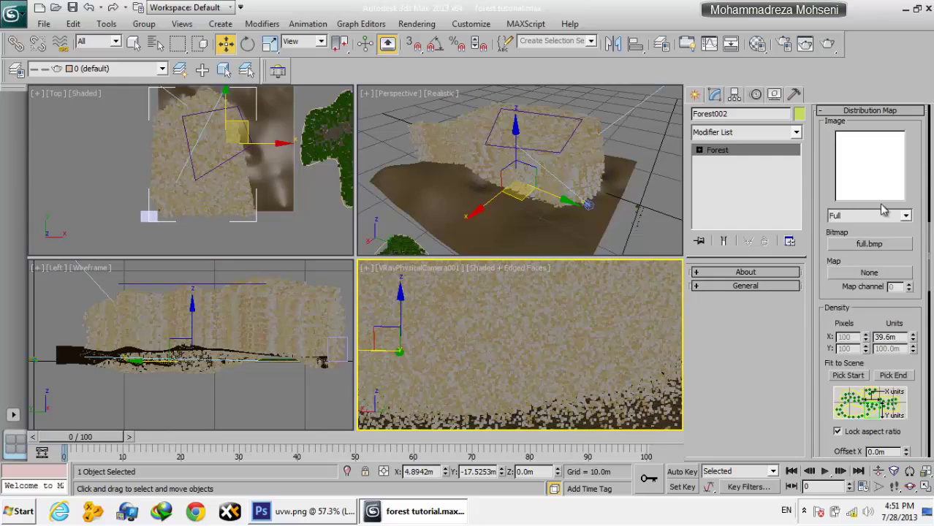
{"action": "left_click", "coordinate": [848, 215]}
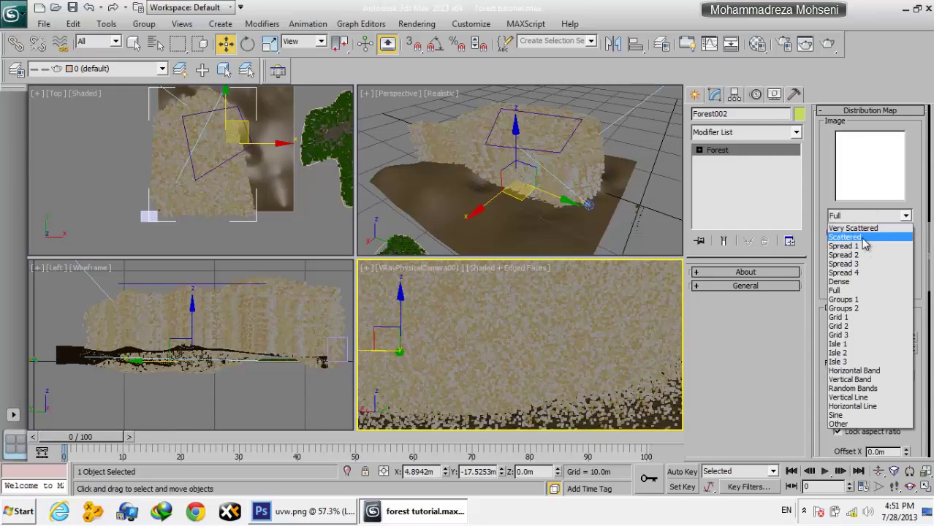
{"action": "left_click", "coordinate": [864, 238]}
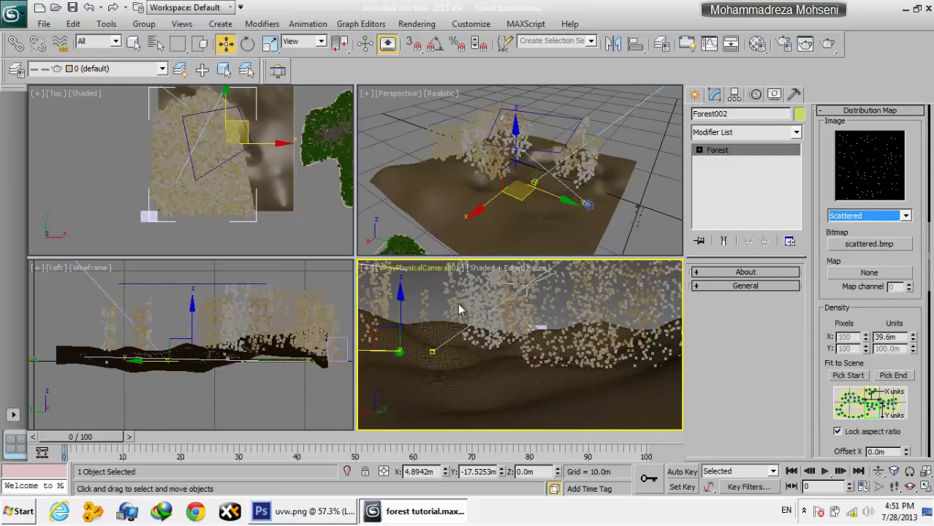
Step: Show the trees in viewports as Plane proxies
{"action": "scroll", "coordinate": [820, 431], "scroll_direction": "down", "scroll_amount": 5}
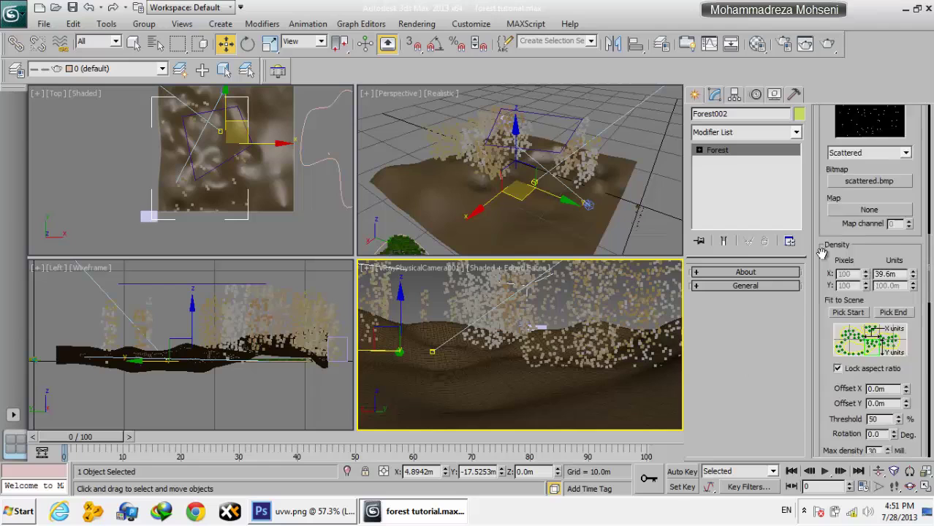
{"action": "scroll", "coordinate": [828, 152], "scroll_direction": "down", "scroll_amount": 5}
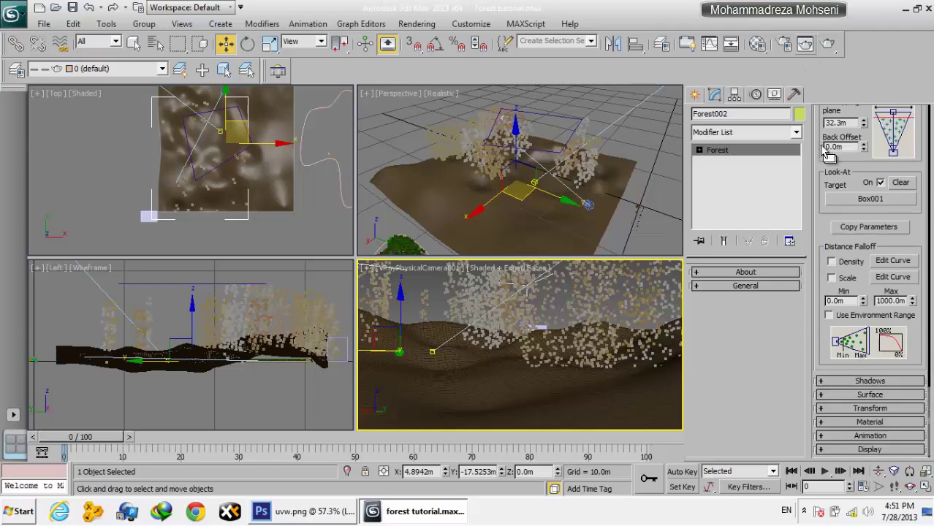
{"action": "left_click", "coordinate": [850, 450]}
{"action": "left_click", "coordinate": [888, 172]}
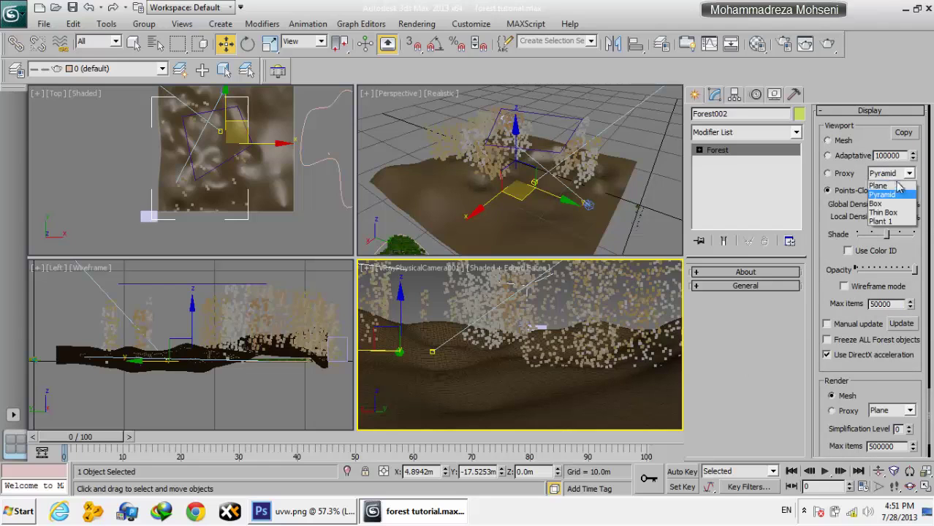
{"action": "left_click", "coordinate": [884, 185]}
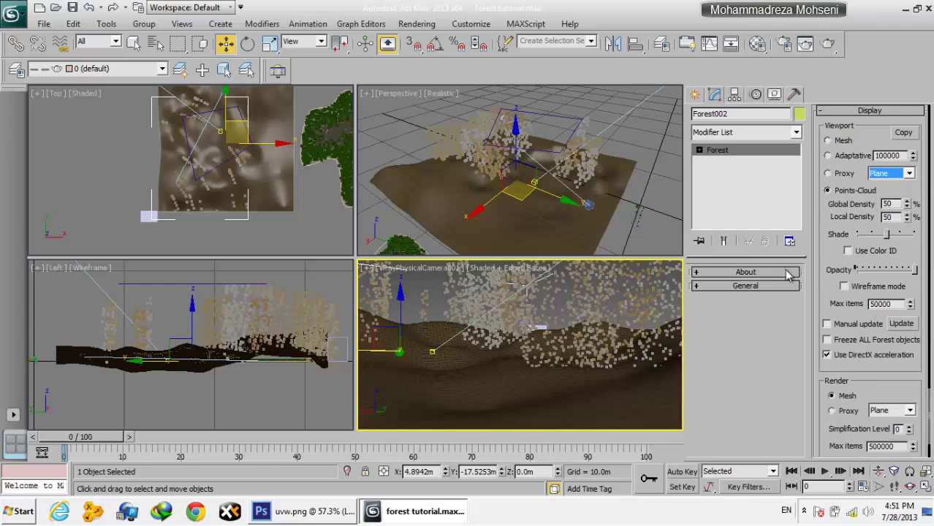
{"action": "left_click", "coordinate": [828, 173]}
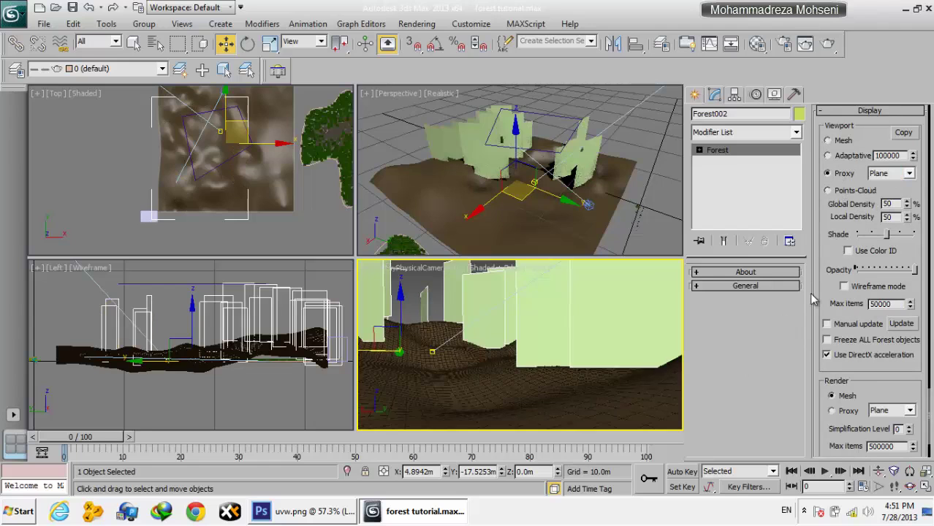
Step: Clear the selection and select the terrain plane
{"action": "key", "text": "ctrl+d"}
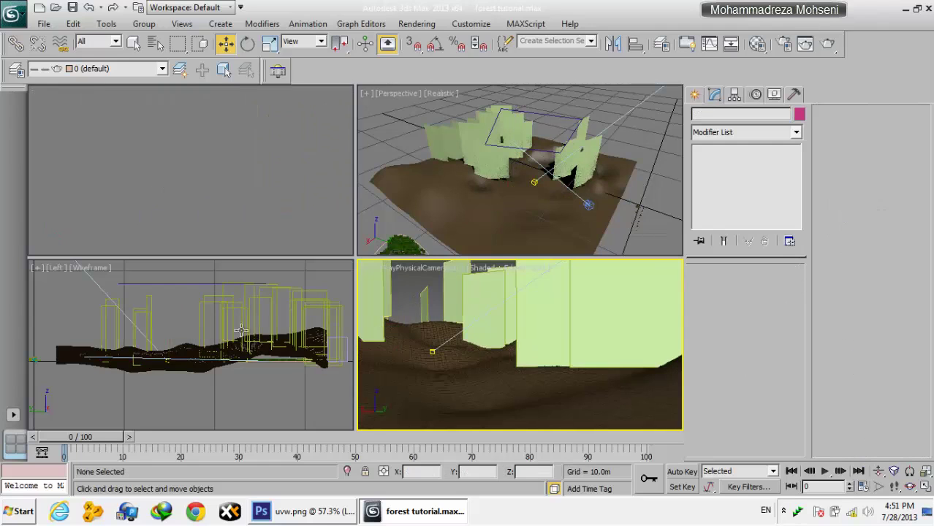
{"action": "left_click", "coordinate": [200, 191]}
{"action": "left_click", "coordinate": [200, 192]}
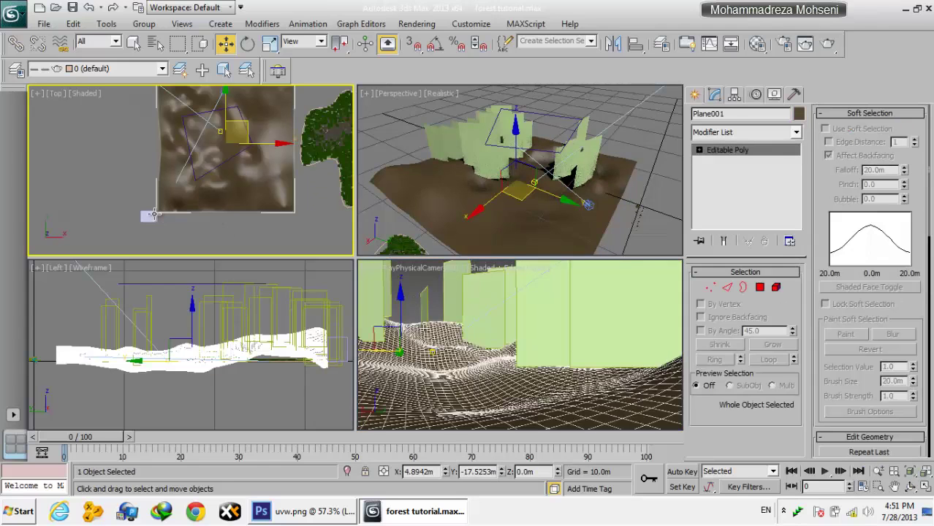
{"action": "left_click", "coordinate": [150, 216]}
{"action": "left_click", "coordinate": [196, 153]}
Step: Select Forest002 and toggle Look-At Target off and back on, keeping it aimed at Box001
{"action": "left_click", "coordinate": [417, 307]}
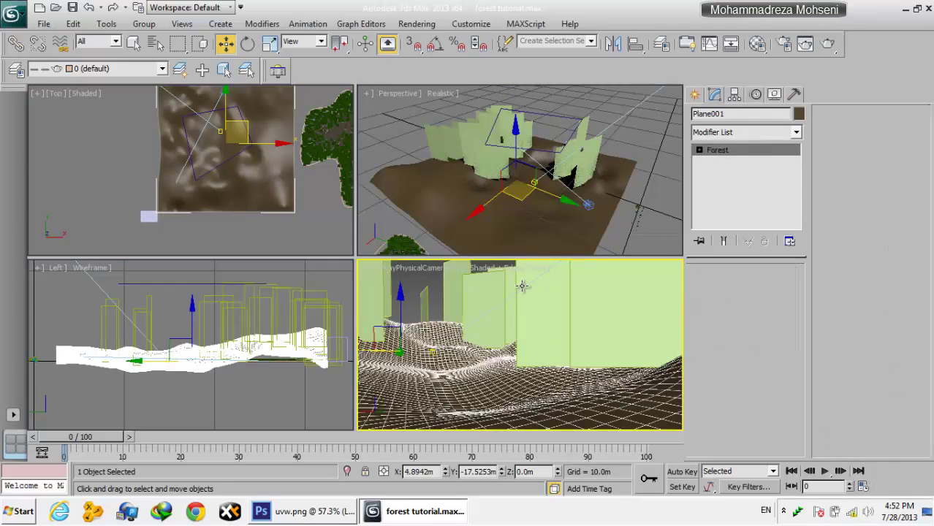
{"action": "scroll", "coordinate": [832, 410], "scroll_direction": "down", "scroll_amount": 5}
{"action": "scroll", "coordinate": [832, 410], "scroll_direction": "down", "scroll_amount": 1}
{"action": "scroll", "coordinate": [826, 435], "scroll_direction": "down", "scroll_amount": 5}
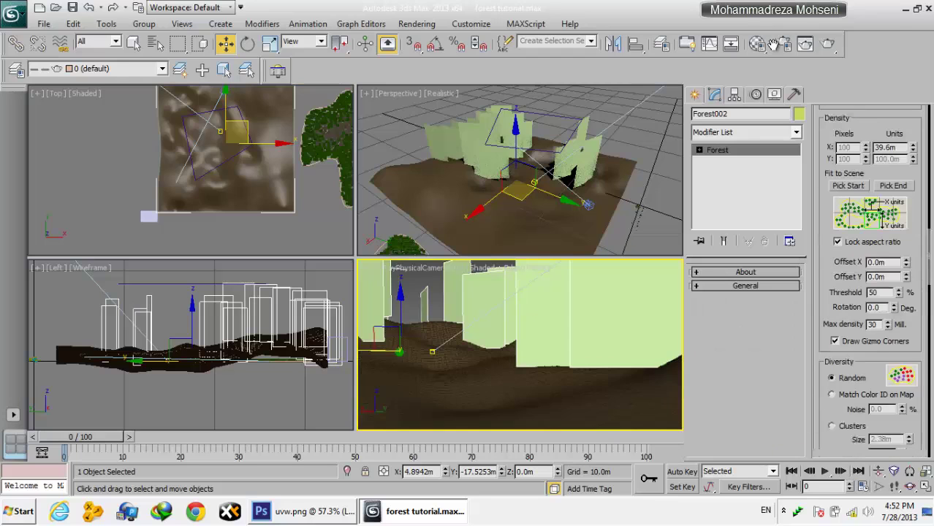
{"action": "scroll", "coordinate": [829, 379], "scroll_direction": "down", "scroll_amount": 5}
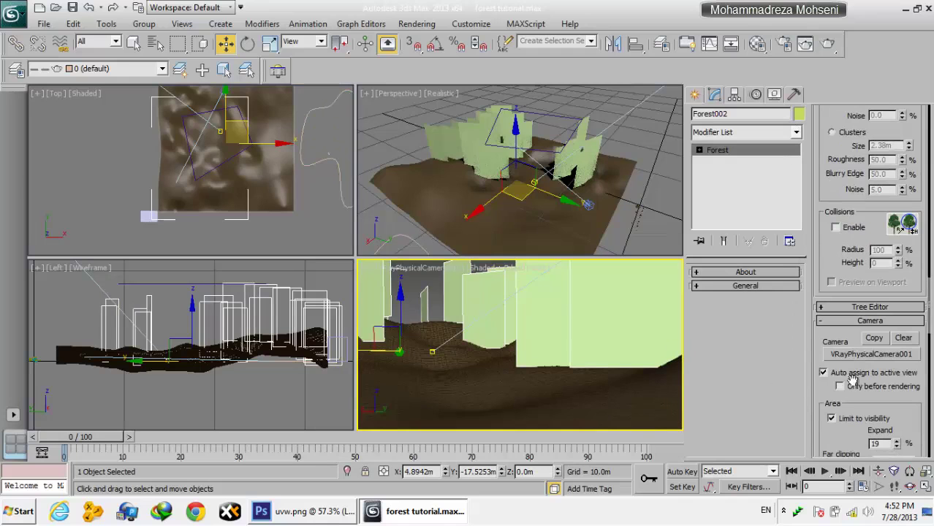
{"action": "scroll", "coordinate": [826, 410], "scroll_direction": "down", "scroll_amount": 3}
{"action": "scroll", "coordinate": [826, 409], "scroll_direction": "down", "scroll_amount": 2}
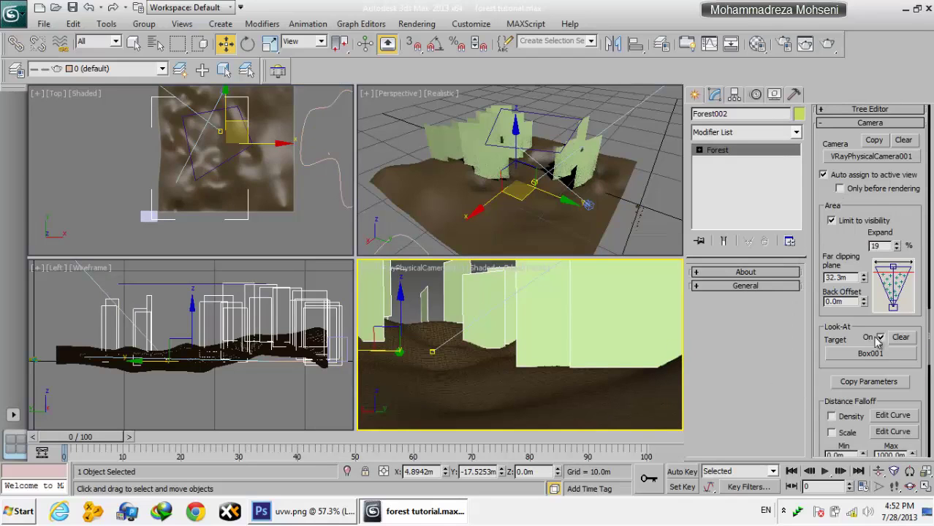
{"action": "left_click", "coordinate": [881, 337]}
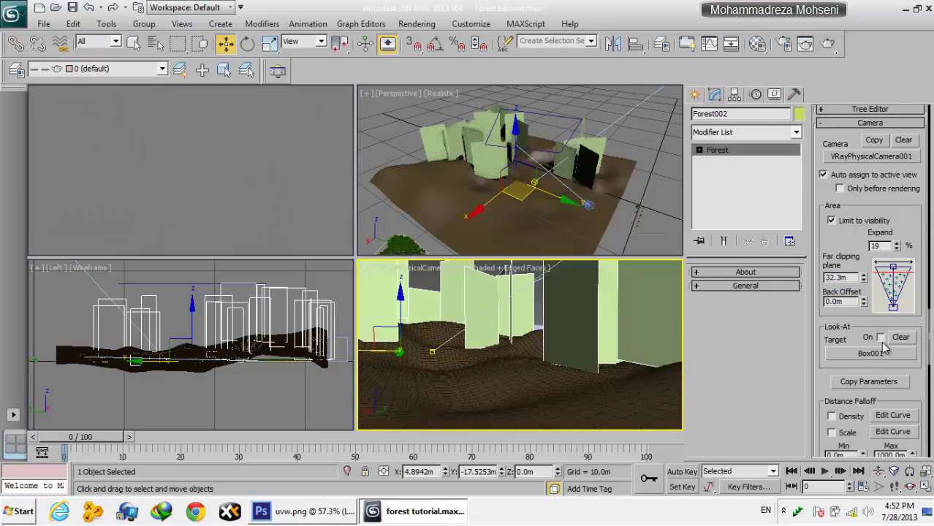
{"action": "left_click", "coordinate": [882, 338]}
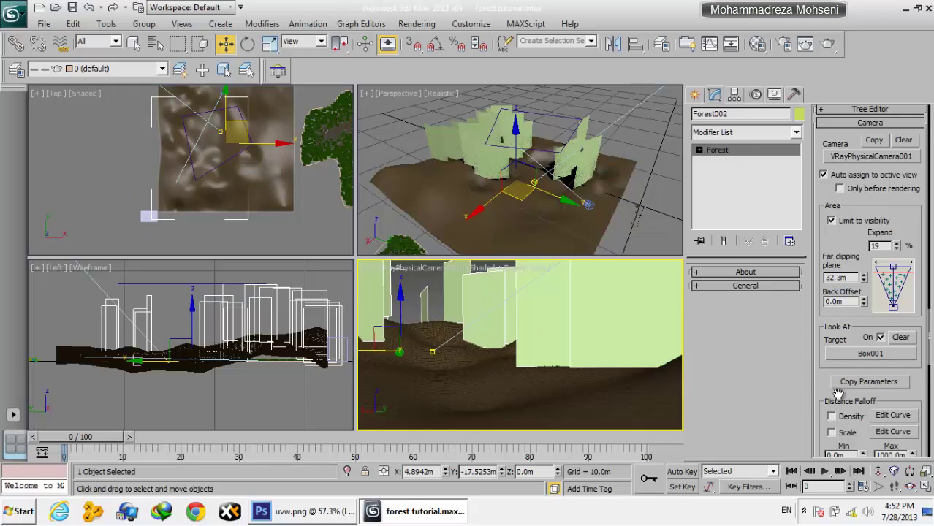
Step: Enable Density under Distance Falloff, with Min 0.0m and Max 1000.0m
{"action": "left_click_drag", "start_coordinate": [832, 393], "coordinate": [822, 366]}
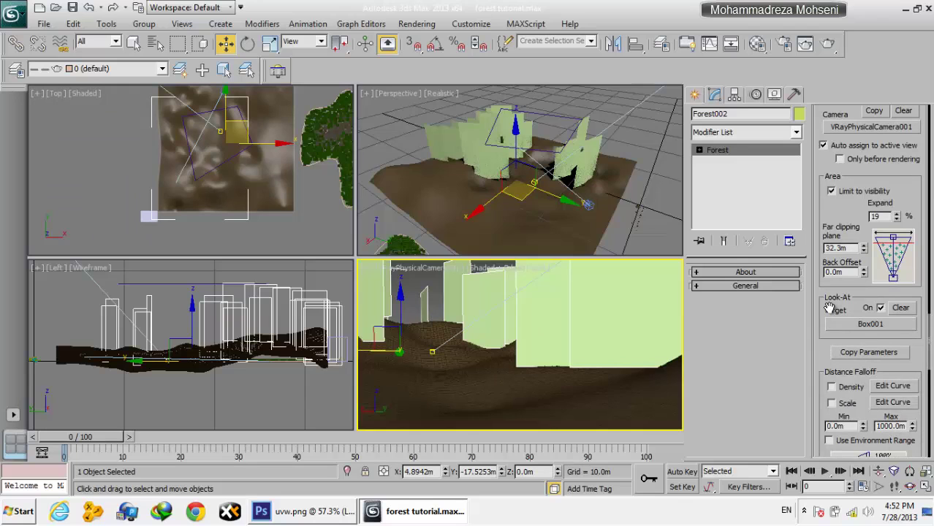
{"action": "left_click_drag", "start_coordinate": [825, 358], "coordinate": [826, 235]}
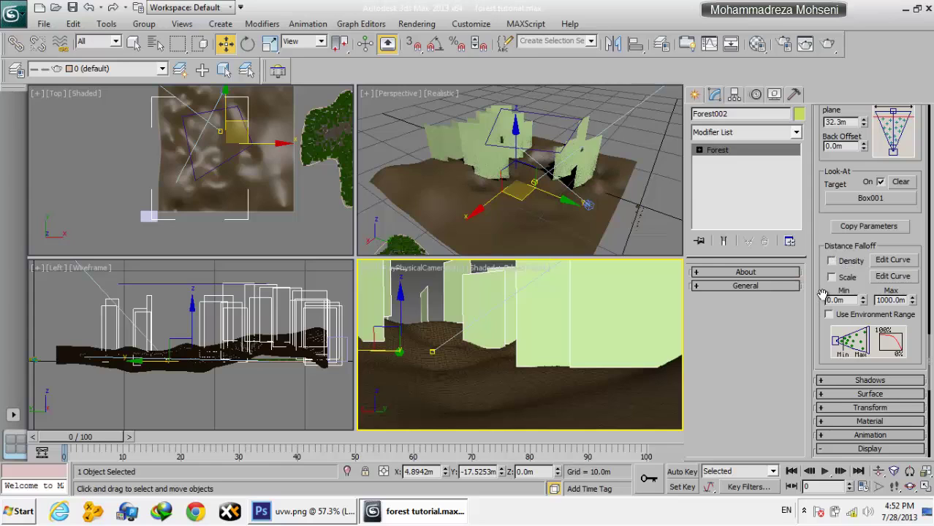
{"action": "left_click", "coordinate": [832, 261]}
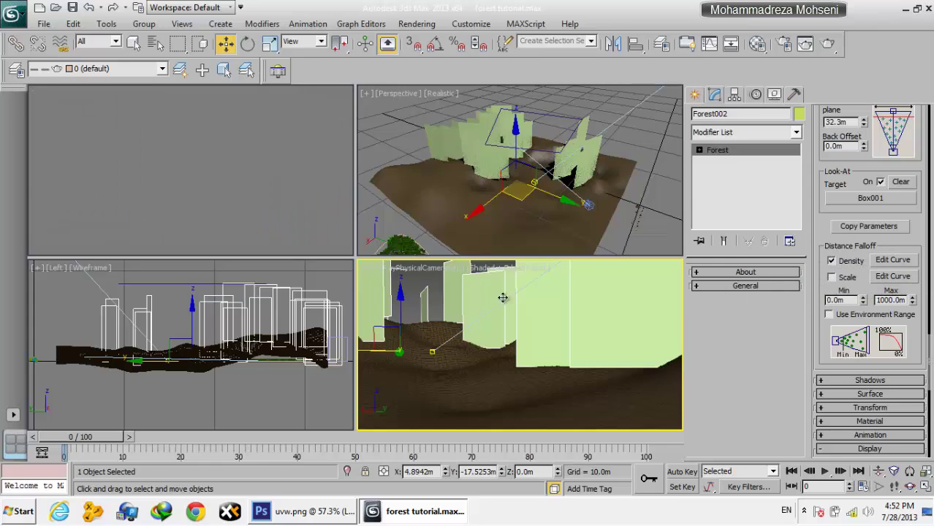
Step: Lower the density falloff curve's starting value near the camera to about 66
{"action": "left_click", "coordinate": [891, 262]}
{"action": "left_click_drag", "start_coordinate": [219, 97], "coordinate": [246, 160]}
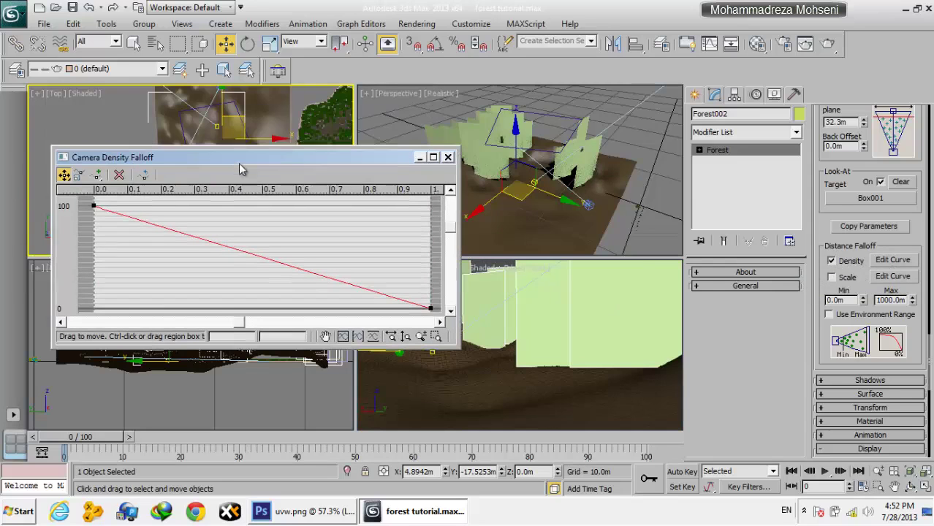
{"action": "left_click_drag", "start_coordinate": [95, 209], "coordinate": [95, 244]}
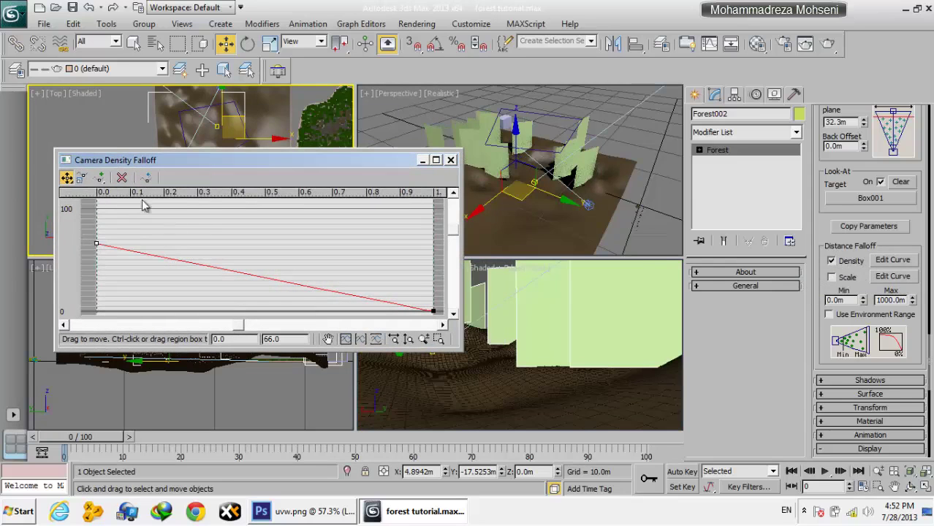
{"action": "mouse_move", "coordinate": [209, 160]}
{"action": "left_mouse_down"}
{"action": "mouse_move", "coordinate": [735, 198]}
{"action": "mouse_move", "coordinate": [168, 310]}
{"action": "left_mouse_up"}
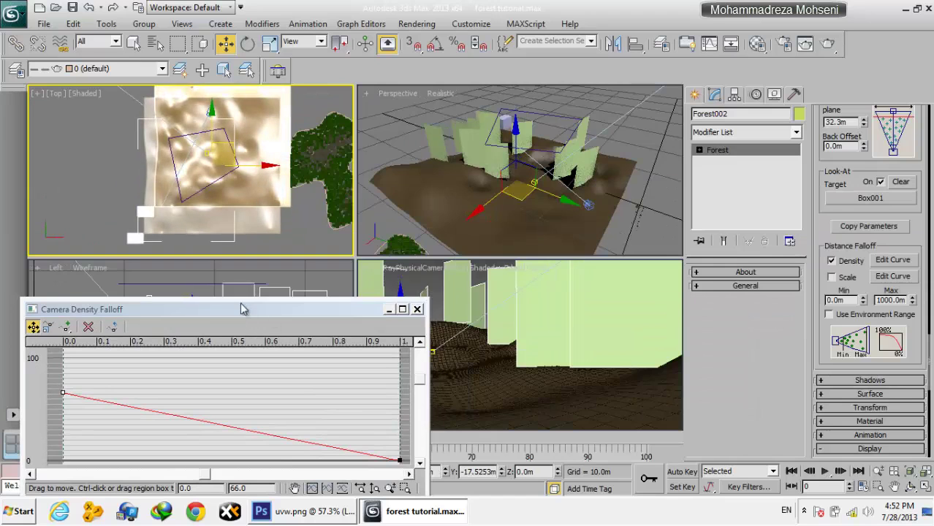
{"action": "left_click_drag", "start_coordinate": [239, 312], "coordinate": [218, 287]}
Step: Bring up the Forest Pack Library Browser from the Geometry rollout
{"action": "scroll", "coordinate": [837, 183], "scroll_direction": "up", "scroll_amount": 5}
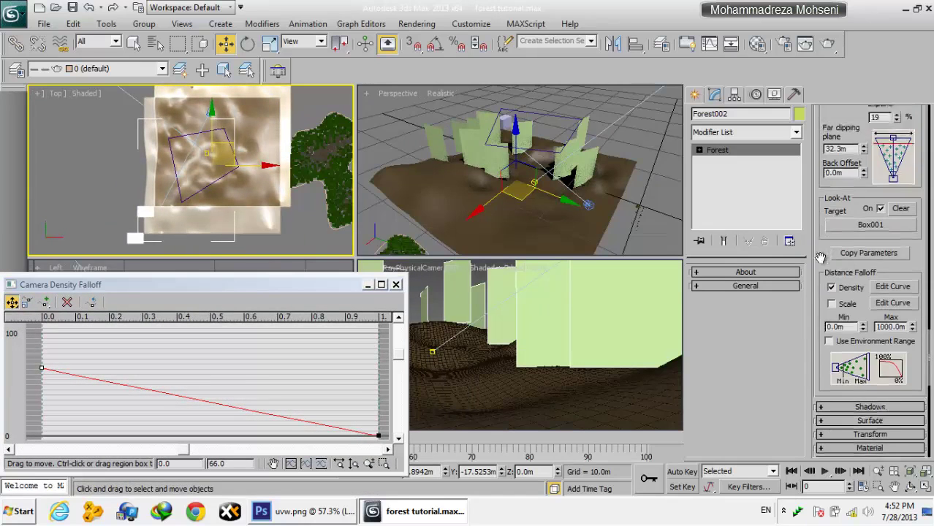
{"action": "scroll", "coordinate": [832, 150], "scroll_direction": "up", "scroll_amount": 3}
{"action": "scroll", "coordinate": [840, 168], "scroll_direction": "up", "scroll_amount": 3}
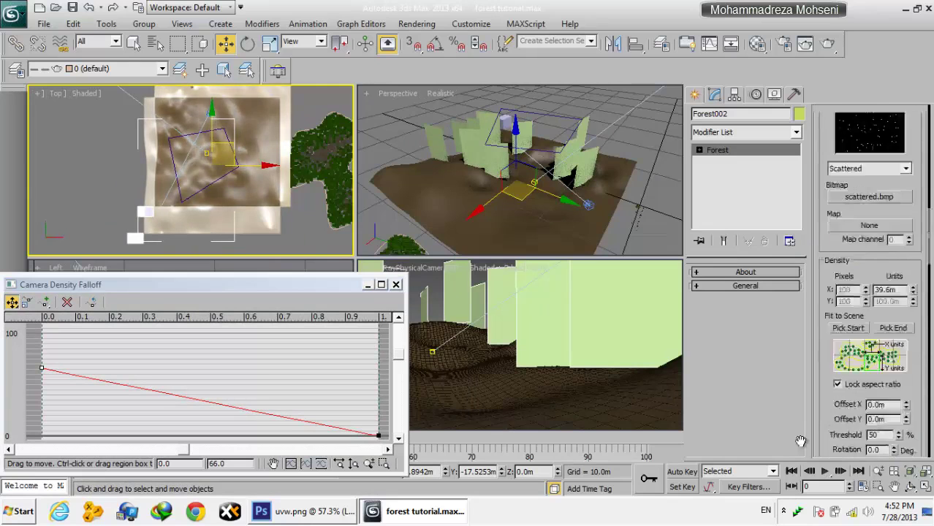
{"action": "scroll", "coordinate": [847, 183], "scroll_direction": "up", "scroll_amount": 3}
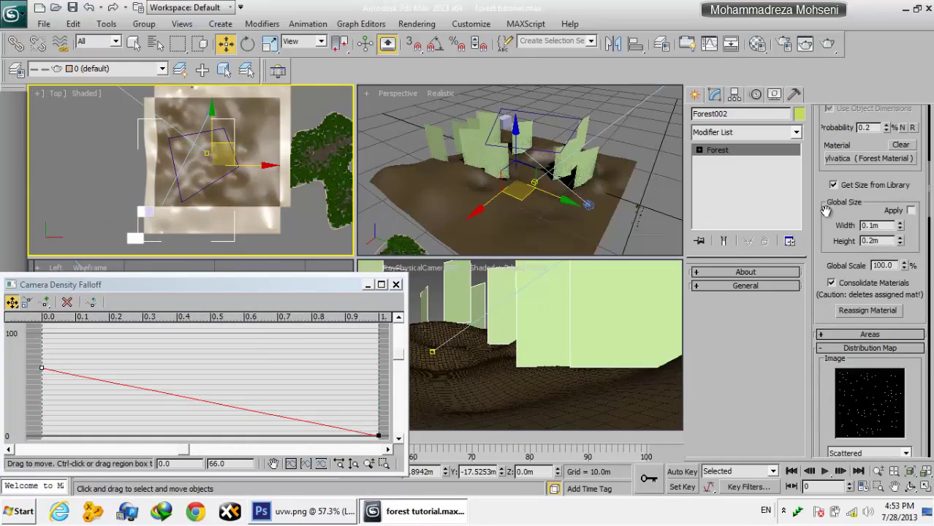
{"action": "scroll", "coordinate": [825, 213], "scroll_direction": "up", "scroll_amount": 3}
{"action": "scroll", "coordinate": [823, 235], "scroll_direction": "up", "scroll_amount": 3}
{"action": "scroll", "coordinate": [834, 354], "scroll_direction": "up", "scroll_amount": 3}
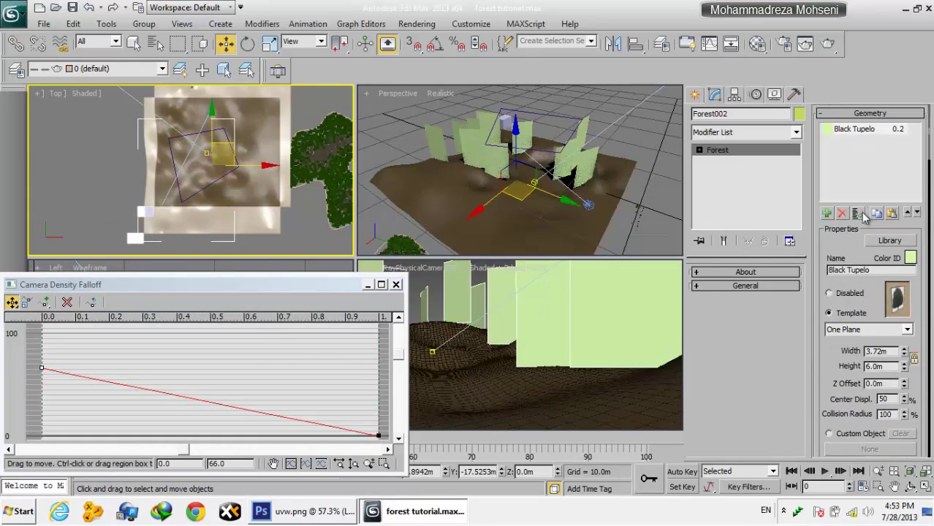
{"action": "left_click", "coordinate": [858, 214]}
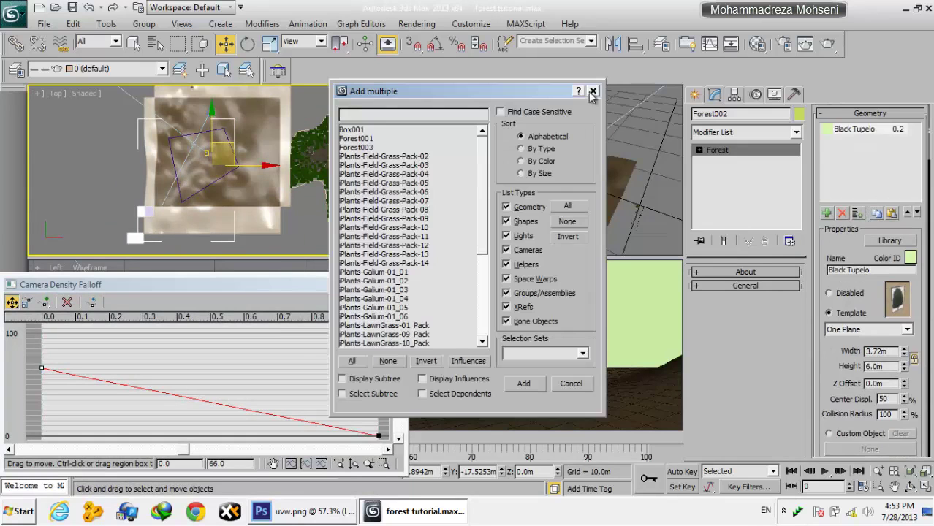
{"action": "left_click", "coordinate": [592, 91]}
{"action": "left_click", "coordinate": [889, 241]}
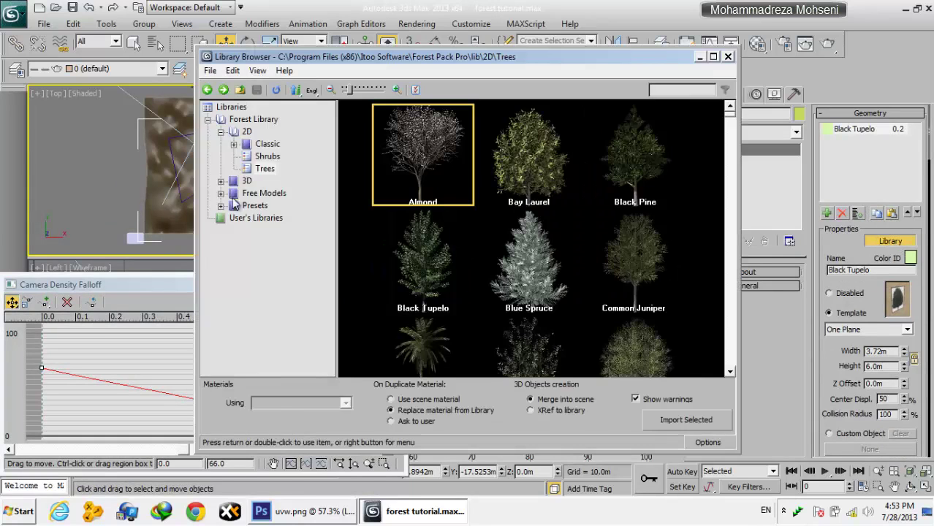
Step: Replace Black Tupelo with the White clover 02 (detail) preset from Presets > Grass
{"action": "left_click", "coordinate": [220, 206]}
{"action": "left_click", "coordinate": [264, 218]}
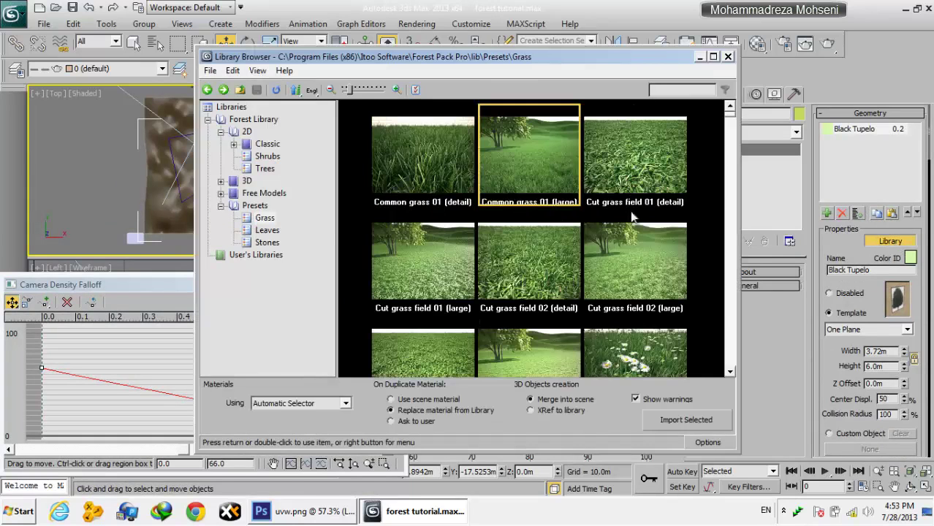
{"action": "scroll", "coordinate": [604, 342], "scroll_direction": "down", "scroll_amount": 1}
{"action": "scroll", "coordinate": [534, 213], "scroll_direction": "down", "scroll_amount": 1}
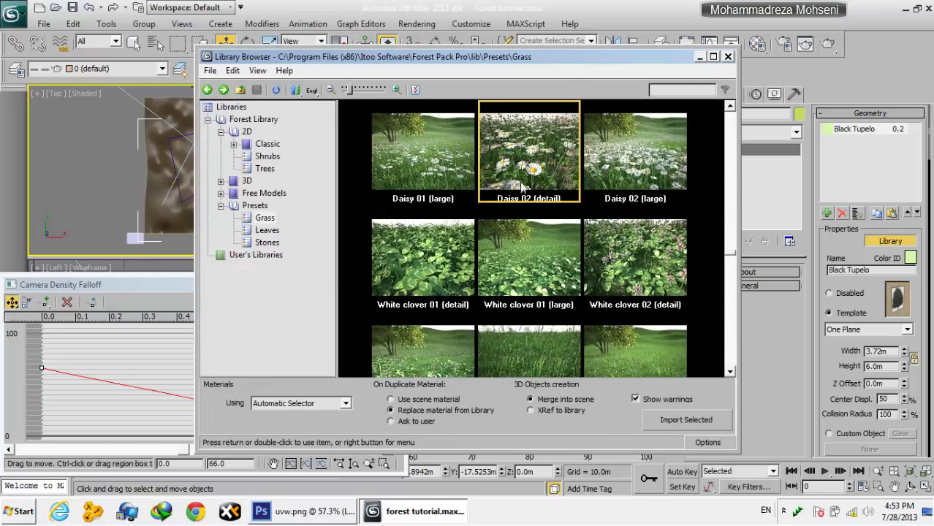
{"action": "left_click", "coordinate": [548, 288]}
{"action": "scroll", "coordinate": [542, 292], "scroll_direction": "down", "scroll_amount": 2}
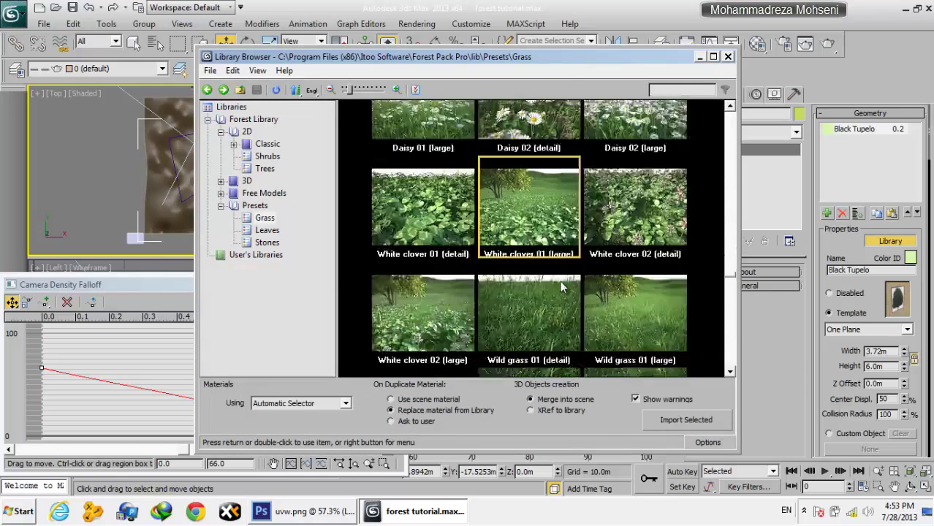
{"action": "double_click", "coordinate": [627, 217]}
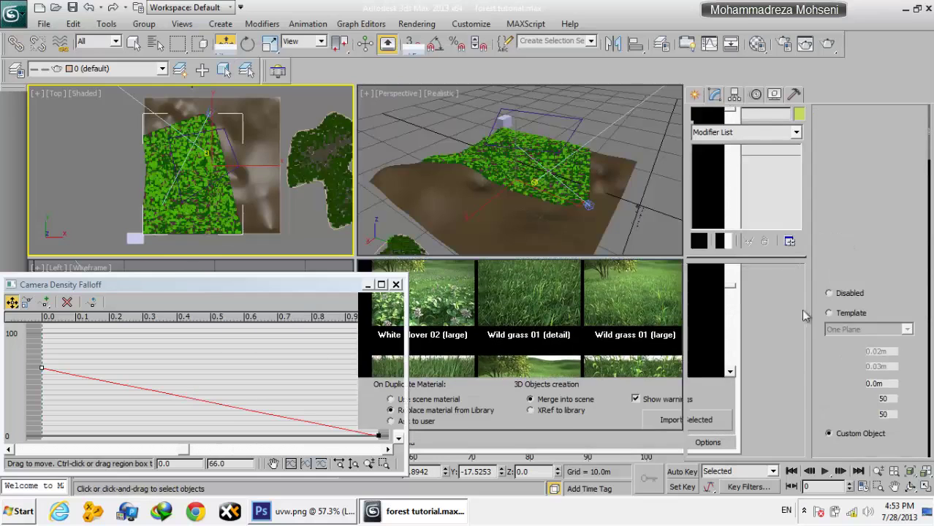
Step: In the Camera rollout, drag the density falloff curve's starting point to about 18
{"action": "right_click", "coordinate": [830, 369]}
{"action": "left_click", "coordinate": [833, 272]}
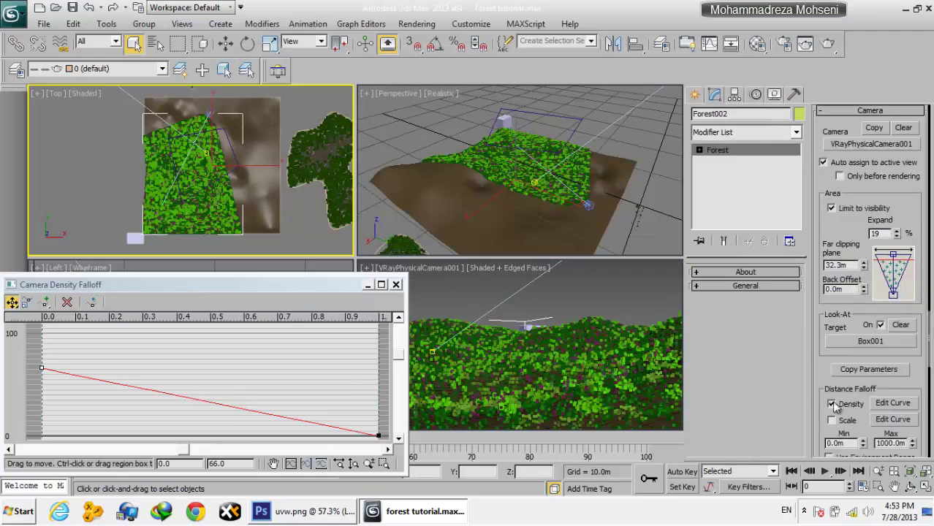
{"action": "scroll", "coordinate": [834, 406], "scroll_direction": "down", "scroll_amount": 5}
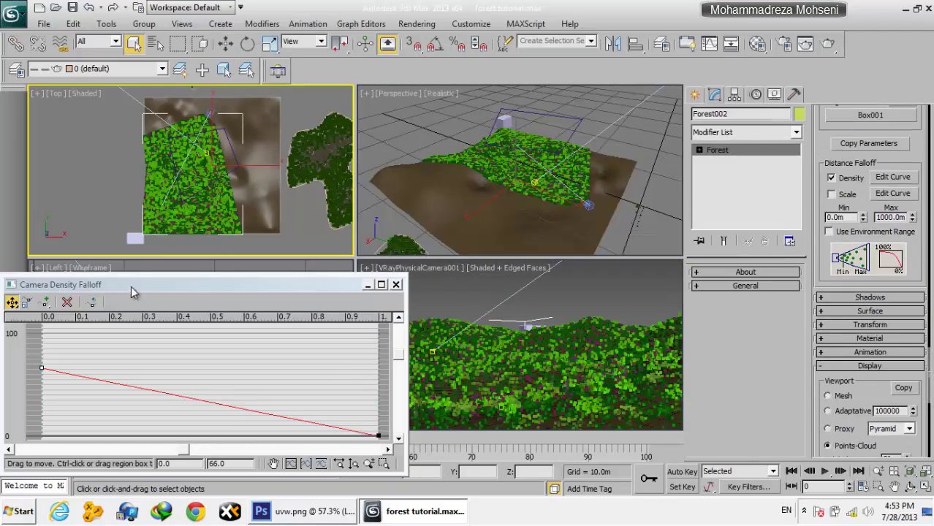
{"action": "left_click_drag", "start_coordinate": [131, 292], "coordinate": [140, 345]}
{"action": "left_click_drag", "start_coordinate": [52, 416], "coordinate": [47, 456]}
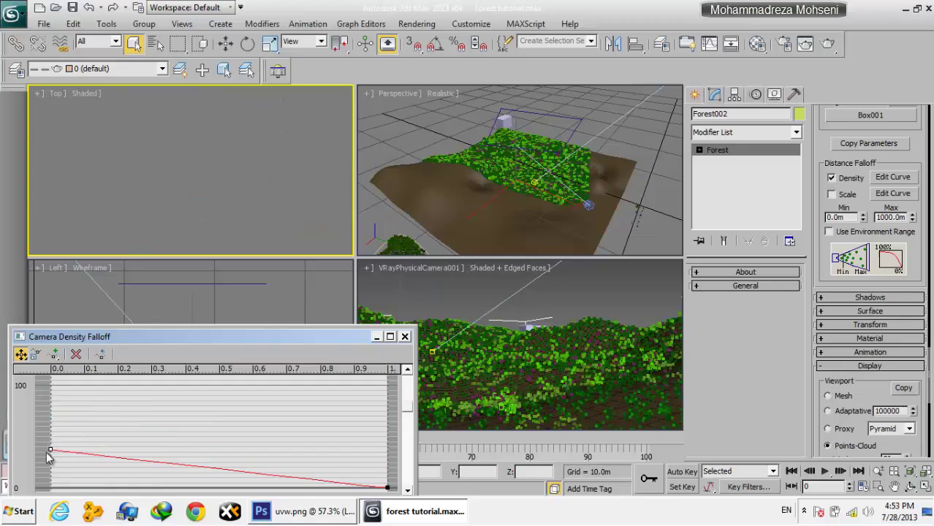
{"action": "left_click_drag", "start_coordinate": [51, 449], "coordinate": [45, 480]}
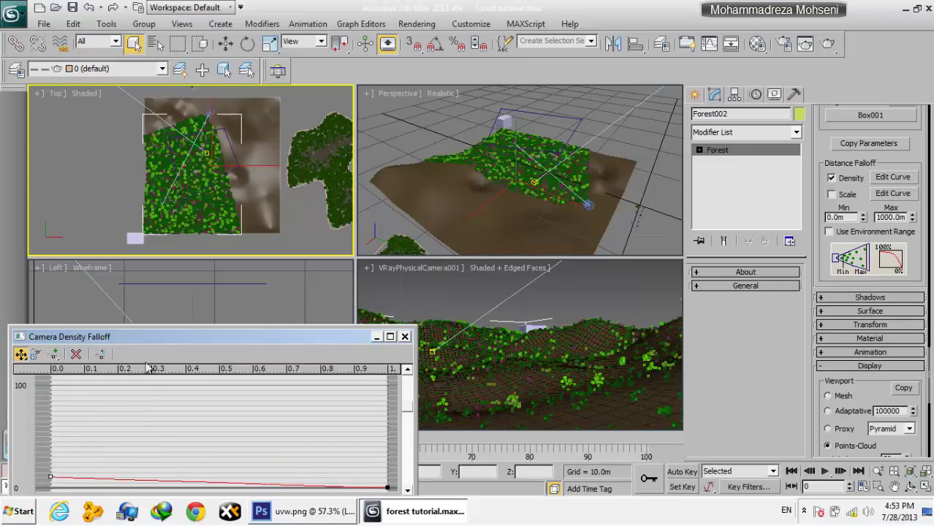
{"action": "left_click_drag", "start_coordinate": [155, 341], "coordinate": [117, 244]}
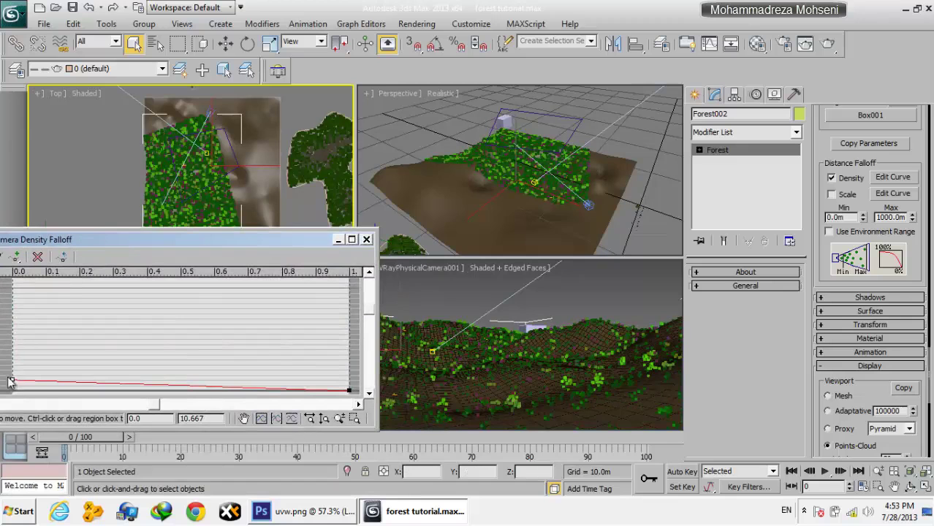
{"action": "mouse_move", "coordinate": [13, 378]}
{"action": "left_mouse_down"}
{"action": "mouse_move", "coordinate": [10, 338]}
{"action": "mouse_move", "coordinate": [11, 372]}
{"action": "left_mouse_up"}
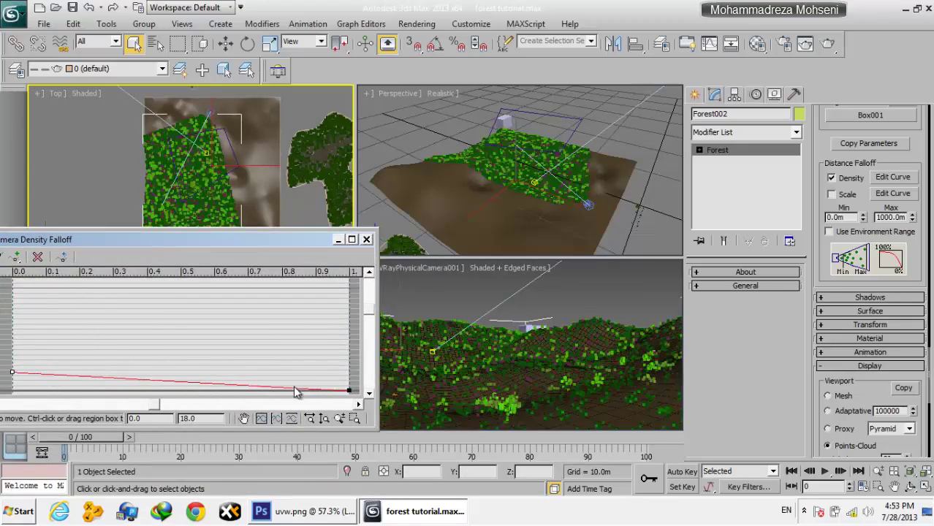
{"action": "left_click_drag", "start_coordinate": [219, 244], "coordinate": [215, 278]}
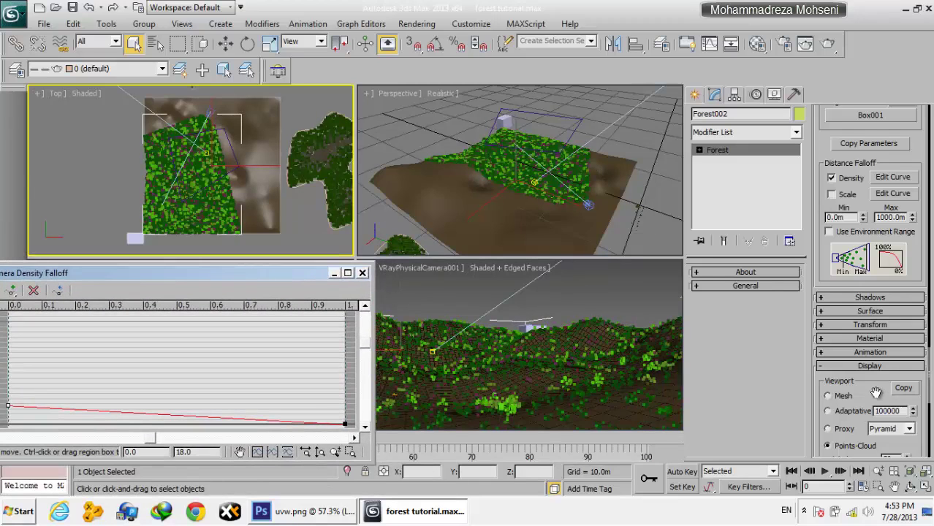
{"action": "scroll", "coordinate": [833, 241], "scroll_direction": "up", "scroll_amount": 5}
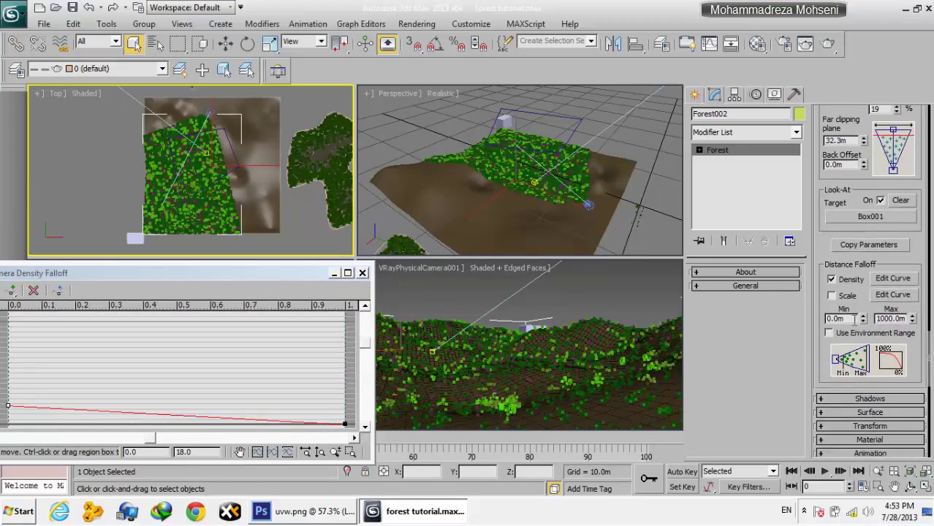
Step: Set the density falloff range to Min 10.0m and Max about 19.4m
{"action": "double_click", "coordinate": [903, 319]}
{"action": "type", "text": "10"}
{"action": "key", "text": "Return"}
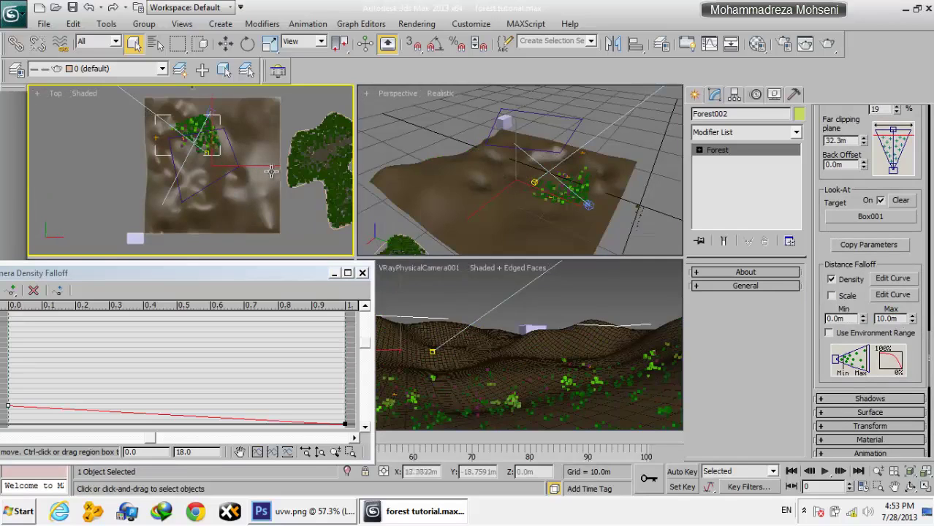
{"action": "left_click_drag", "start_coordinate": [863, 320], "coordinate": [864, 292]}
{"action": "left_click_drag", "start_coordinate": [879, 62], "coordinate": [816, 22]}
{"action": "mouse_move", "coordinate": [839, 426]}
{"action": "left_mouse_down"}
{"action": "mouse_move", "coordinate": [924, 445]}
{"action": "mouse_move", "coordinate": [923, 125]}
{"action": "mouse_move", "coordinate": [884, 360]}
{"action": "left_mouse_up"}
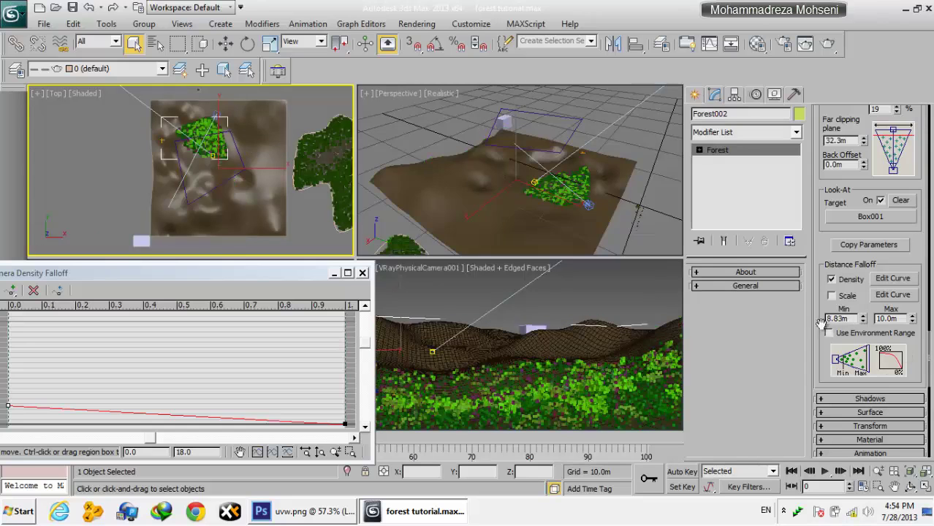
{"action": "type", "text": "2"}
{"action": "key", "text": "Return"}
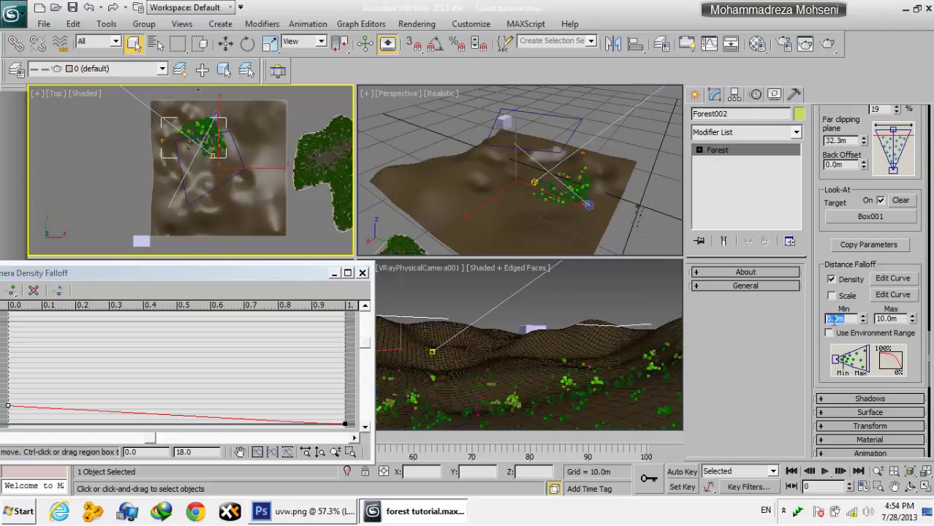
{"action": "key", "text": "Return"}
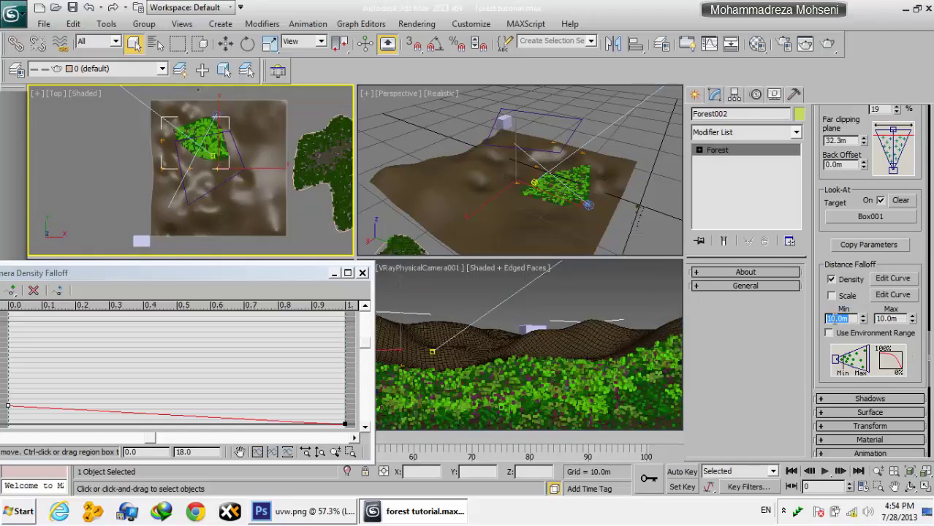
{"action": "mouse_move", "coordinate": [912, 319]}
{"action": "left_mouse_down"}
{"action": "mouse_move", "coordinate": [894, 243]}
{"action": "mouse_move", "coordinate": [891, 256]}
{"action": "left_mouse_up"}
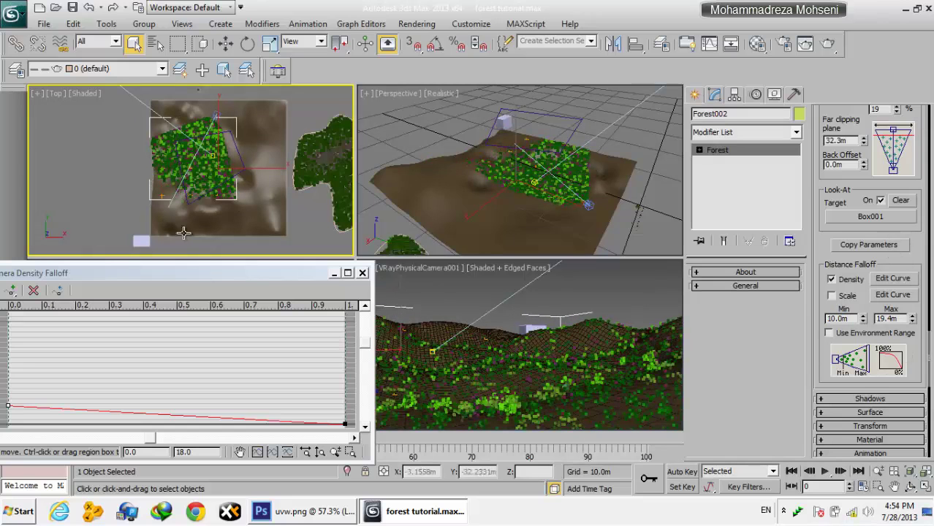
{"action": "left_click_drag", "start_coordinate": [209, 273], "coordinate": [281, 134]}
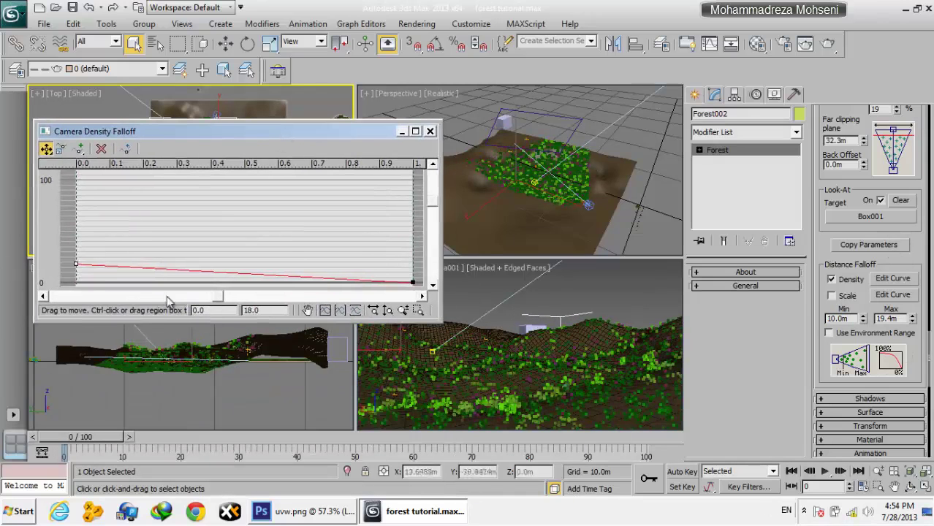
Step: Reset the falloff Min to 0.0m and set Max to 11.64m
{"action": "left_click_drag", "start_coordinate": [76, 264], "coordinate": [75, 180]}
{"action": "left_click_drag", "start_coordinate": [257, 136], "coordinate": [134, 364]}
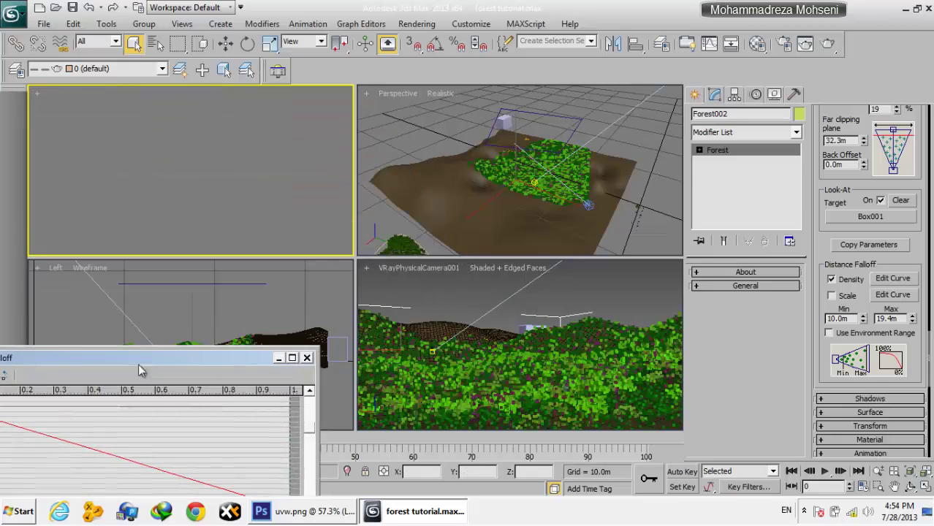
{"action": "right_click", "coordinate": [861, 321]}
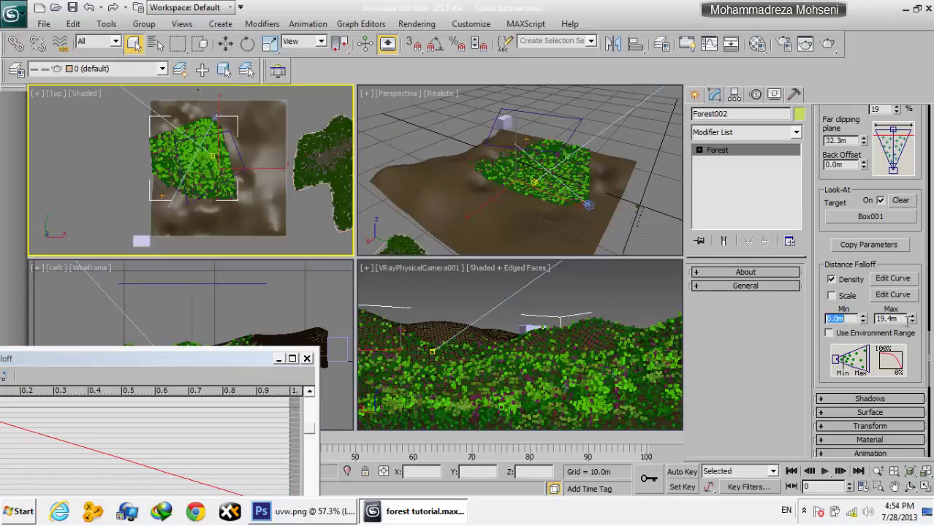
{"action": "mouse_move", "coordinate": [911, 320]}
{"action": "left_mouse_down"}
{"action": "mouse_move", "coordinate": [905, 350]}
{"action": "mouse_move", "coordinate": [815, 301]}
{"action": "left_mouse_up"}
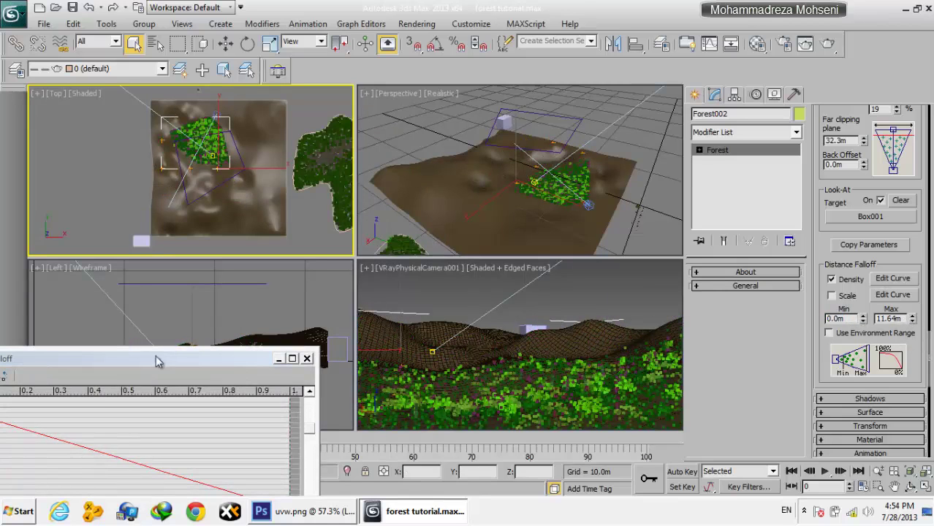
{"action": "left_click_drag", "start_coordinate": [157, 361], "coordinate": [414, 265]}
Step: Make the curve's first point a Bezier Corner and bend it into a steep decay
{"action": "mouse_move", "coordinate": [271, 256]}
{"action": "left_mouse_down"}
{"action": "mouse_move", "coordinate": [702, 279]}
{"action": "mouse_move", "coordinate": [706, 245]}
{"action": "mouse_move", "coordinate": [633, 225]}
{"action": "left_mouse_up"}
{"action": "right_click", "coordinate": [589, 274]}
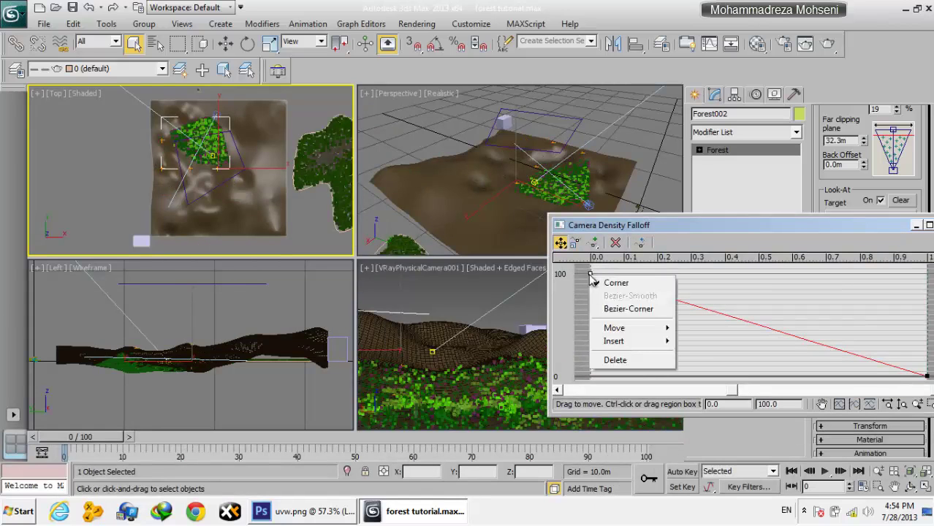
{"action": "left_click", "coordinate": [623, 309]}
{"action": "mouse_move", "coordinate": [674, 302]}
{"action": "left_mouse_down"}
{"action": "mouse_move", "coordinate": [628, 369]}
{"action": "mouse_move", "coordinate": [592, 375]}
{"action": "left_mouse_up"}
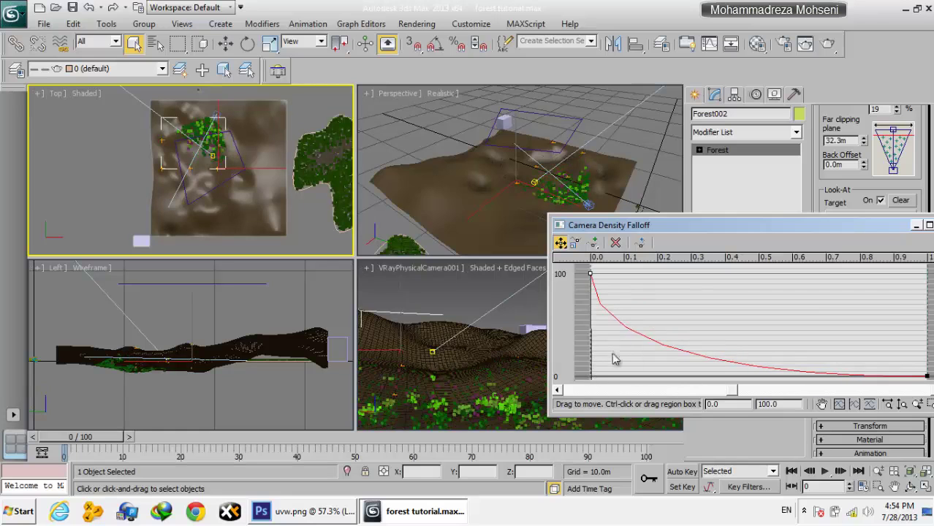
{"action": "left_click_drag", "start_coordinate": [855, 225], "coordinate": [364, 262]}
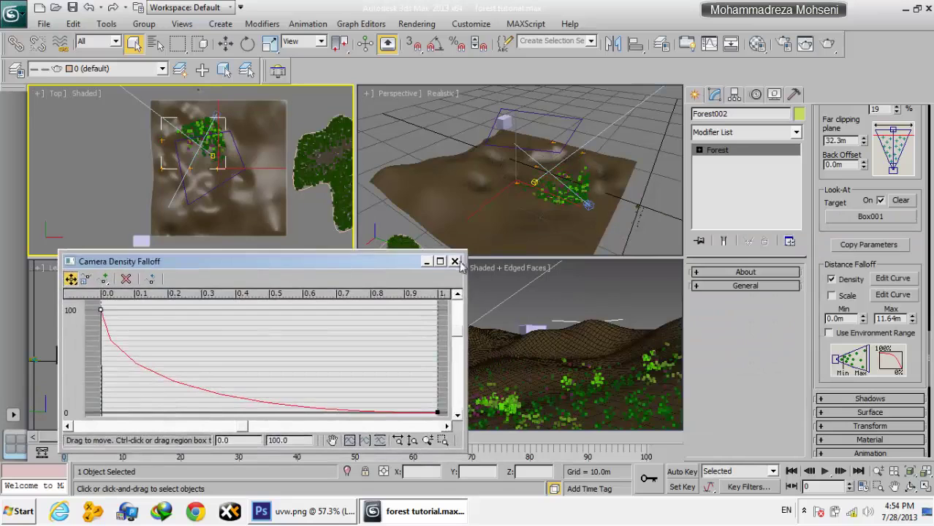
{"action": "left_click", "coordinate": [456, 262]}
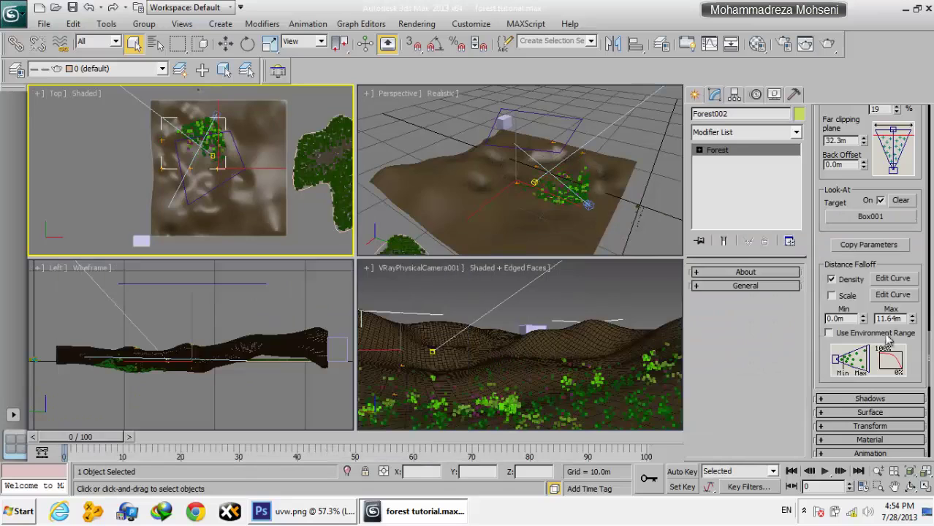
Step: Enable Scale falloff and make its first curve point Bezier Smooth, bending into a decay
{"action": "left_click", "coordinate": [832, 295]}
{"action": "left_click", "coordinate": [893, 294]}
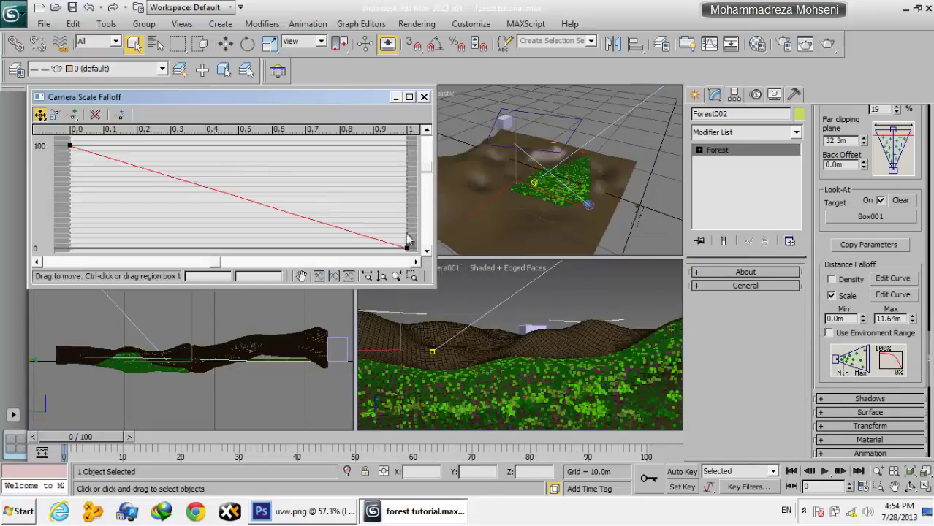
{"action": "mouse_move", "coordinate": [179, 92]}
{"action": "left_mouse_down"}
{"action": "mouse_move", "coordinate": [159, 276]}
{"action": "mouse_move", "coordinate": [149, 277]}
{"action": "left_mouse_up"}
{"action": "left_click", "coordinate": [40, 327]}
{"action": "right_click", "coordinate": [38, 328]}
{"action": "mouse_move", "coordinate": [61, 345]}
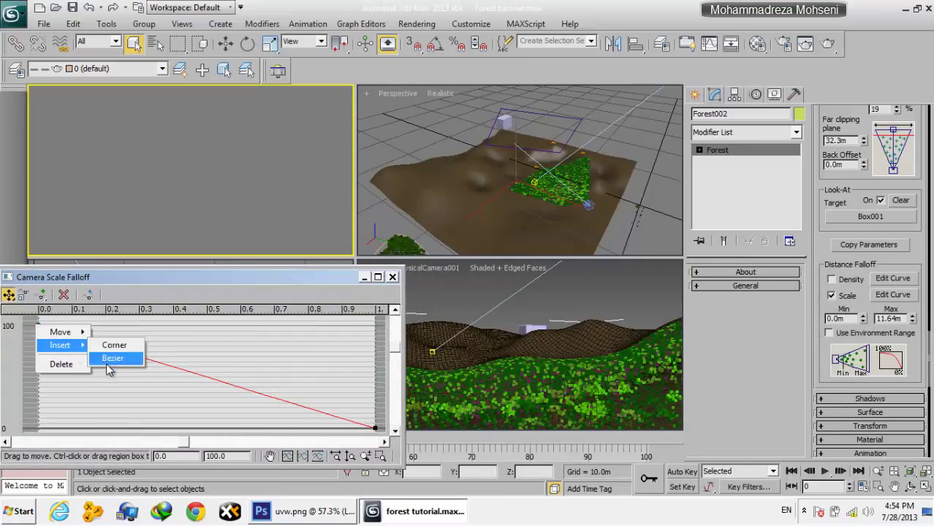
{"action": "left_click", "coordinate": [62, 364]}
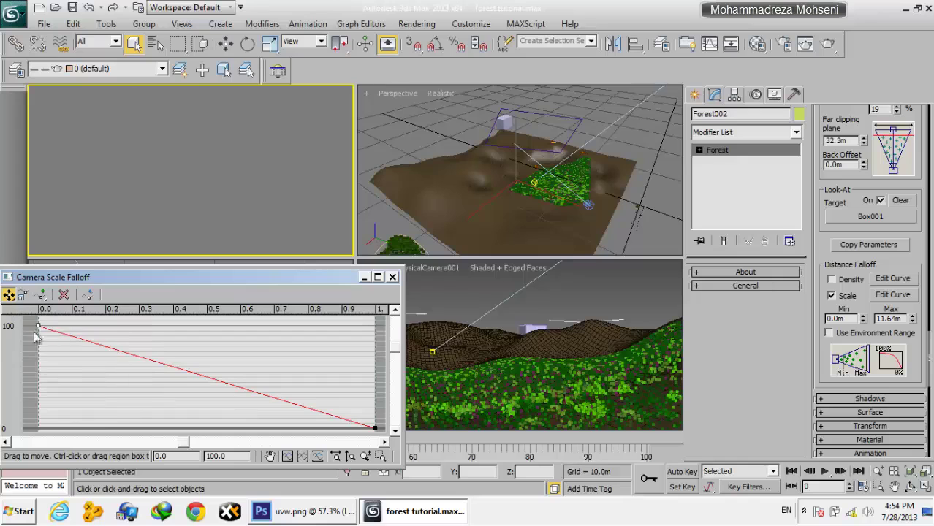
{"action": "right_click", "coordinate": [38, 326]}
{"action": "left_click", "coordinate": [51, 348]}
{"action": "left_click_drag", "start_coordinate": [123, 352], "coordinate": [87, 420]}
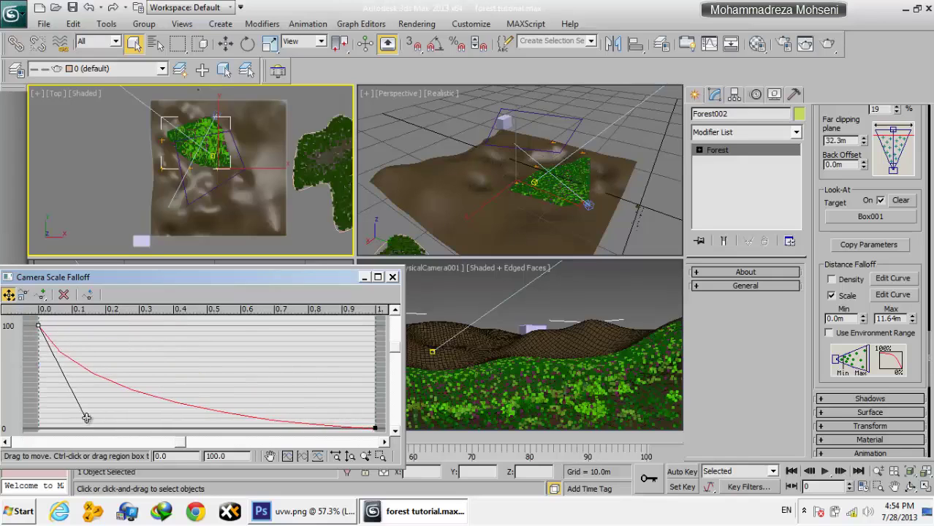
{"action": "left_click", "coordinate": [157, 360]}
{"action": "left_click", "coordinate": [40, 326]}
{"action": "left_click_drag", "start_coordinate": [85, 420], "coordinate": [46, 430]}
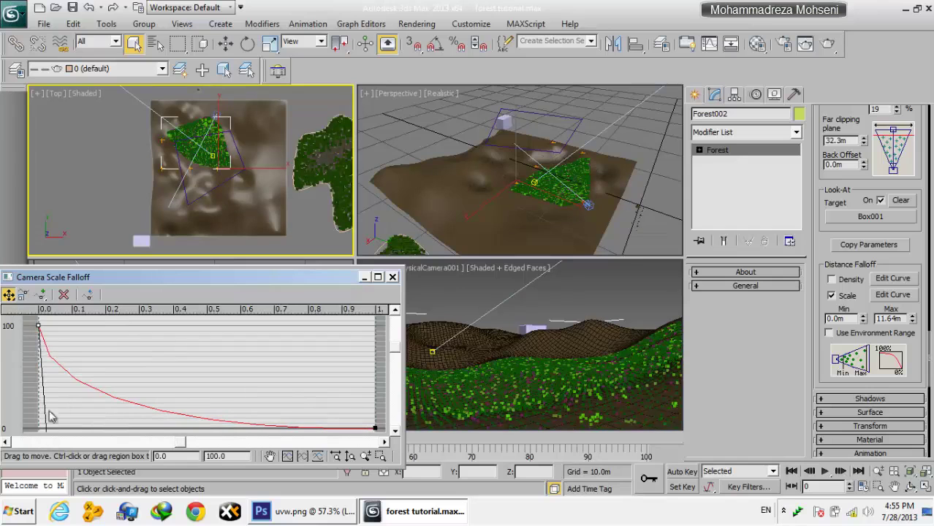
Step: Drop the scale curve's end point to 9.333 and reshape the start tangent
{"action": "middle_click_drag", "start_coordinate": [316, 410], "coordinate": [323, 385]}
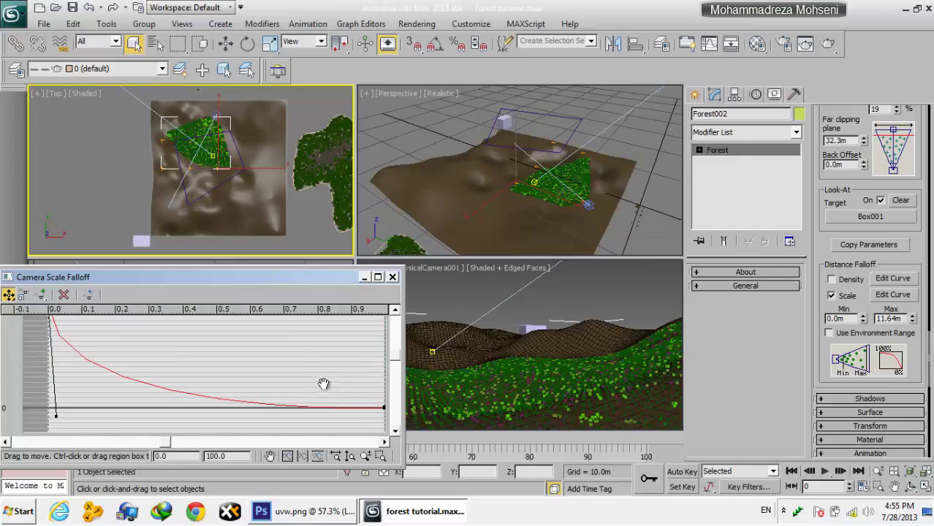
{"action": "left_click", "coordinate": [382, 407]}
{"action": "left_click_drag", "start_coordinate": [382, 407], "coordinate": [357, 340]}
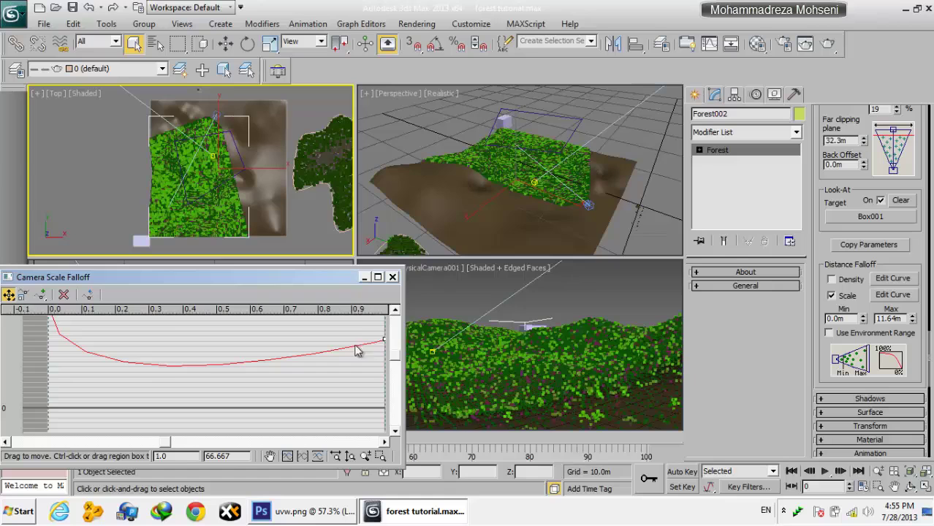
{"action": "left_click", "coordinate": [385, 351]}
{"action": "left_click_drag", "start_coordinate": [384, 342], "coordinate": [384, 400]}
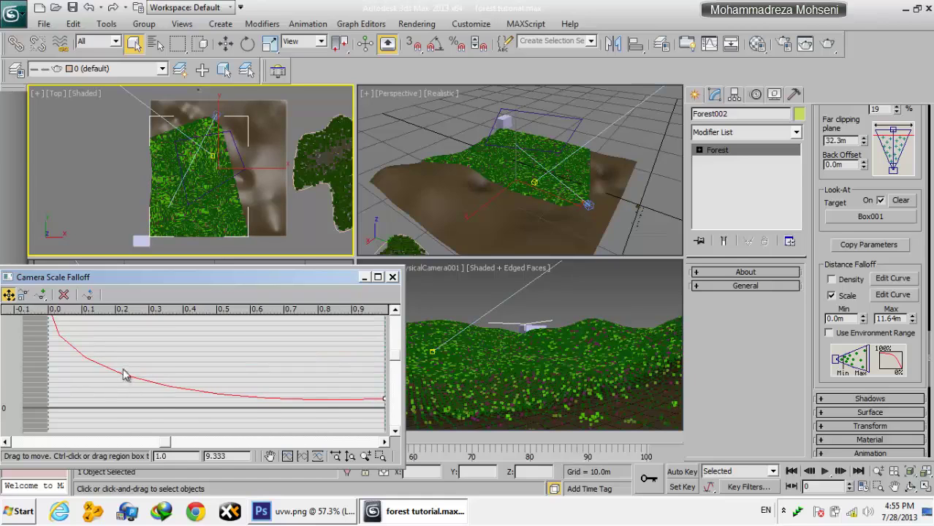
{"action": "middle_click_drag", "start_coordinate": [90, 346], "coordinate": [98, 370]}
{"action": "left_click", "coordinate": [57, 329]}
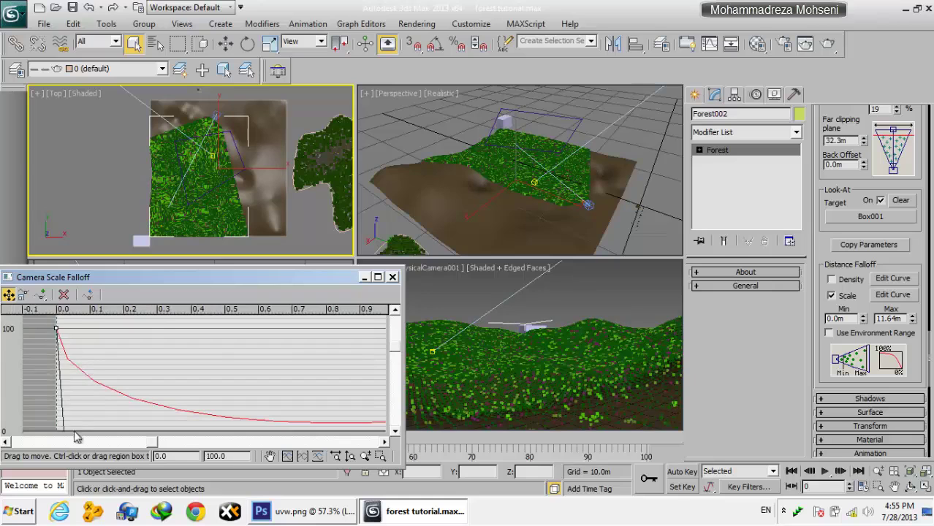
{"action": "scroll", "coordinate": [79, 420], "scroll_direction": "down", "scroll_amount": 2}
{"action": "mouse_move", "coordinate": [110, 412]}
{"action": "left_mouse_down"}
{"action": "mouse_move", "coordinate": [215, 361]}
{"action": "mouse_move", "coordinate": [311, 344]}
{"action": "left_mouse_up"}
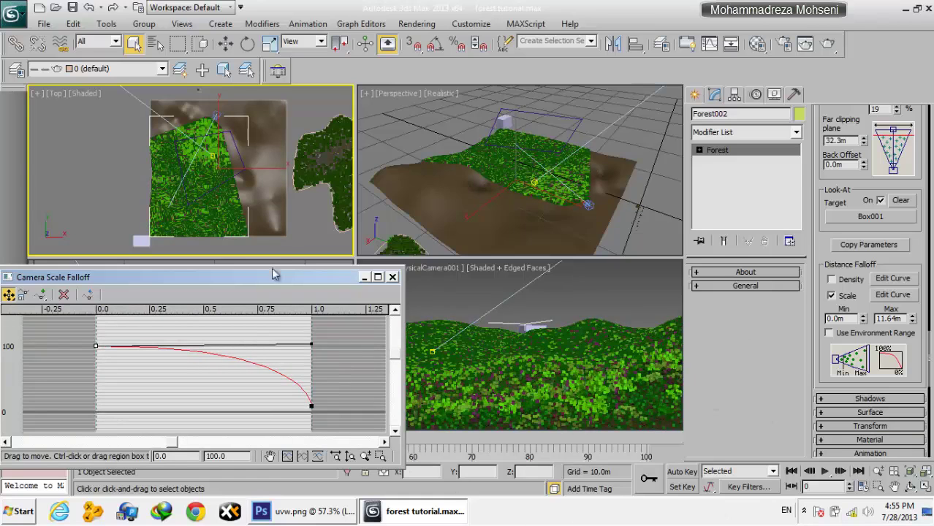
{"action": "left_click", "coordinate": [393, 278]}
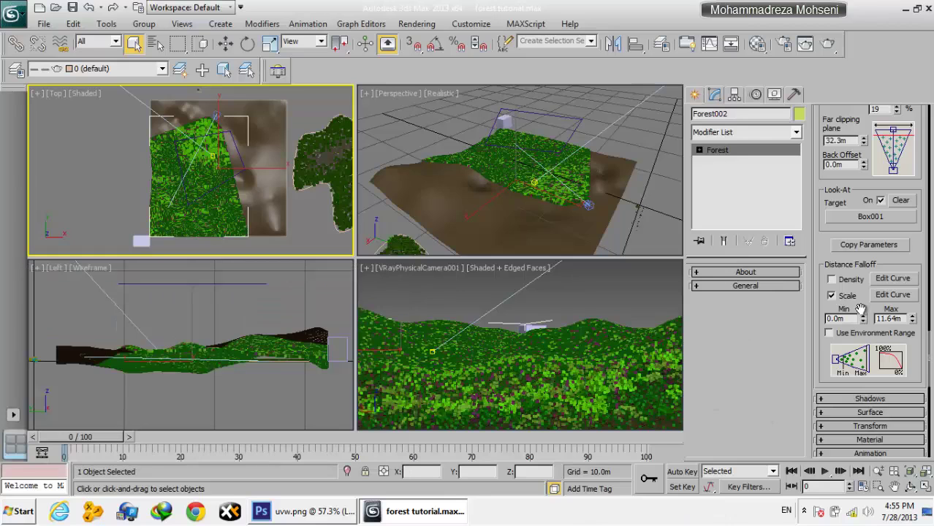
Step: Enable Use Environment Range, check VRayPhysicalCamera001's range, then reselect the Forest object
{"action": "left_click", "coordinate": [868, 333]}
{"action": "left_click", "coordinate": [840, 334]}
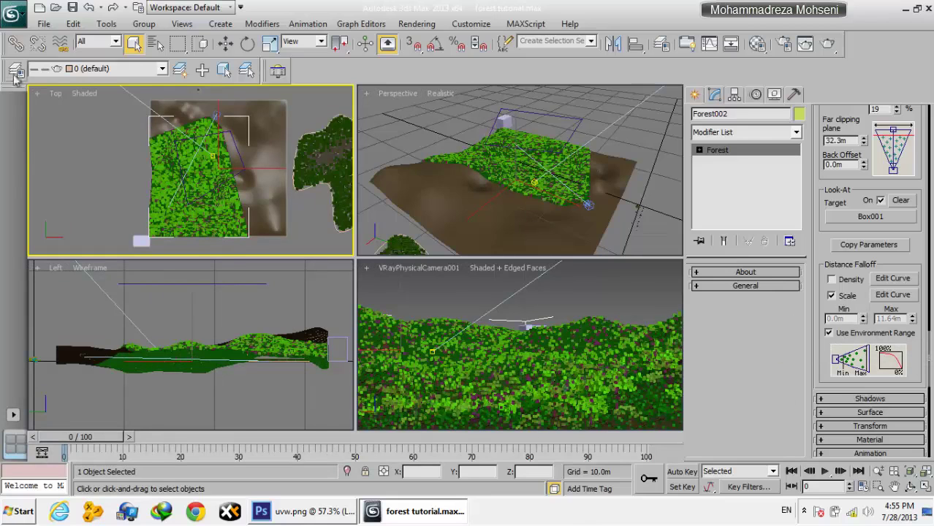
{"action": "left_click", "coordinate": [216, 113]}
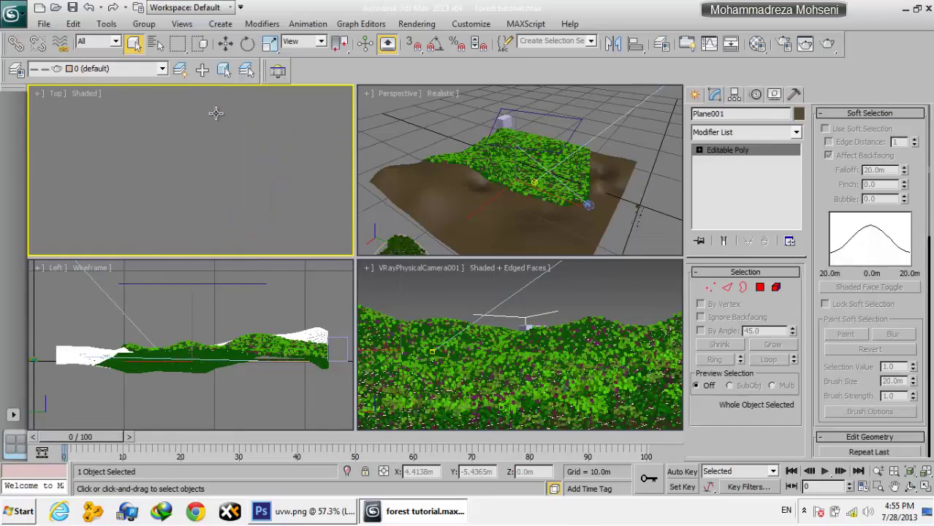
{"action": "left_click", "coordinate": [216, 113]}
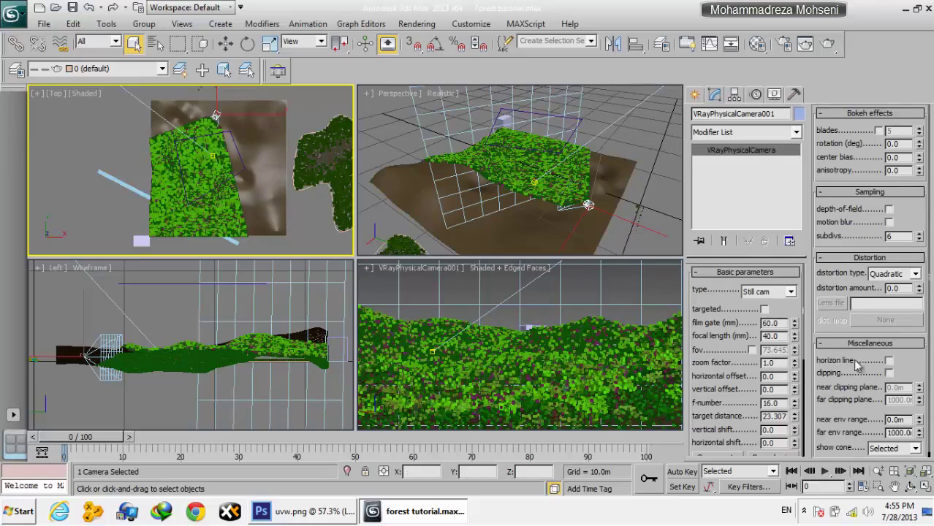
{"action": "scroll", "coordinate": [841, 415], "scroll_direction": "down", "scroll_amount": 1}
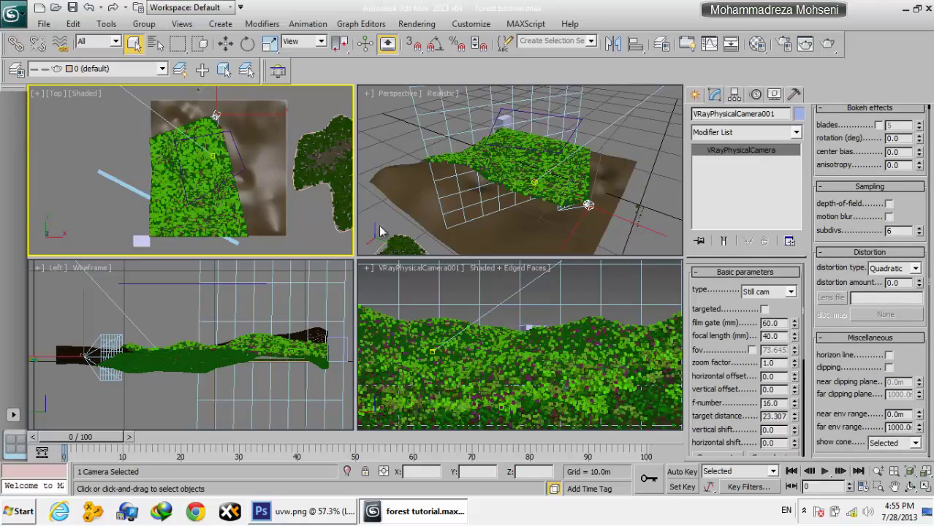
{"action": "left_click", "coordinate": [190, 216]}
{"action": "left_click", "coordinate": [190, 217]}
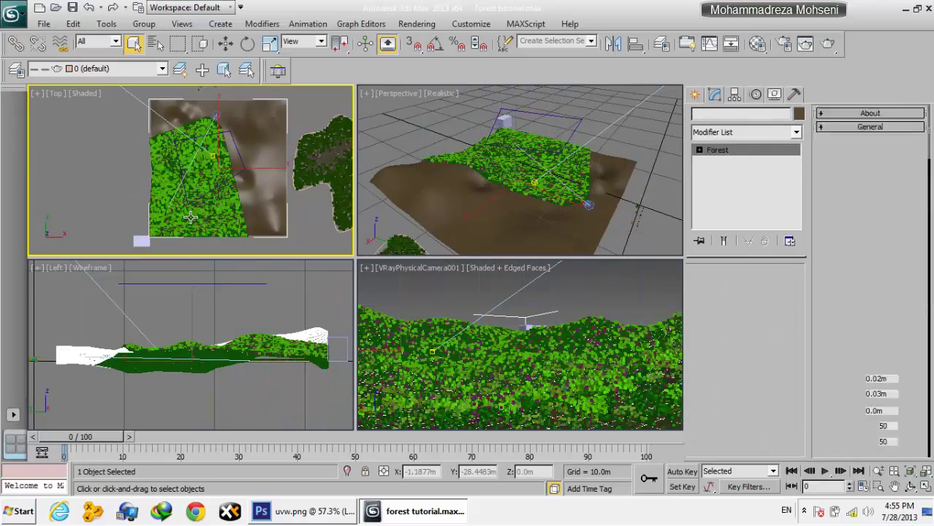